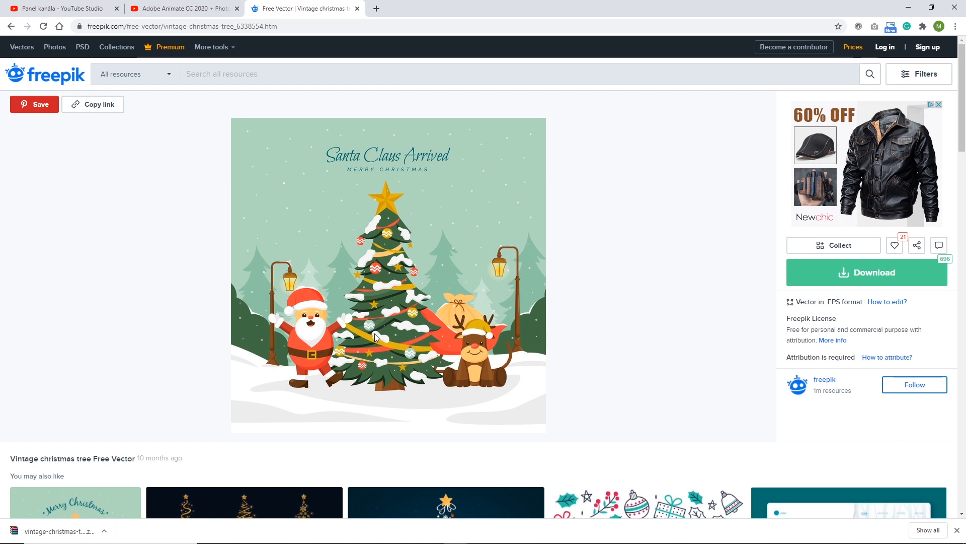
pyautogui.click(836, 274)
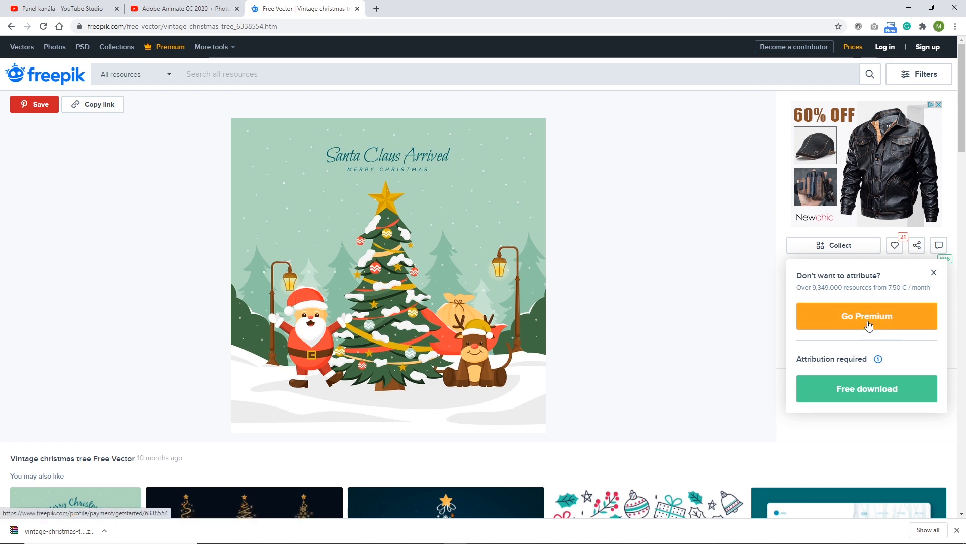
pyautogui.click(848, 392)
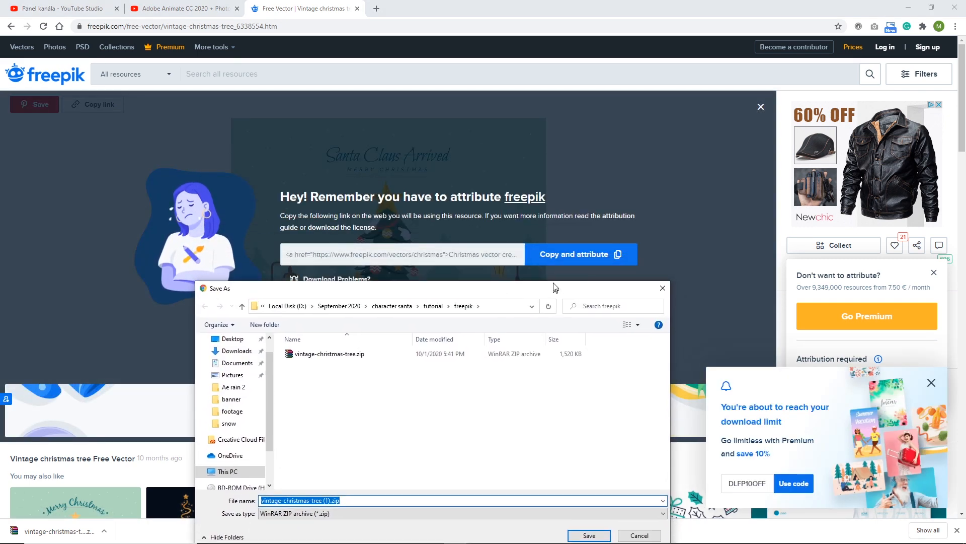
pyautogui.moveTo(555, 287); pyautogui.dragTo(567, 174)
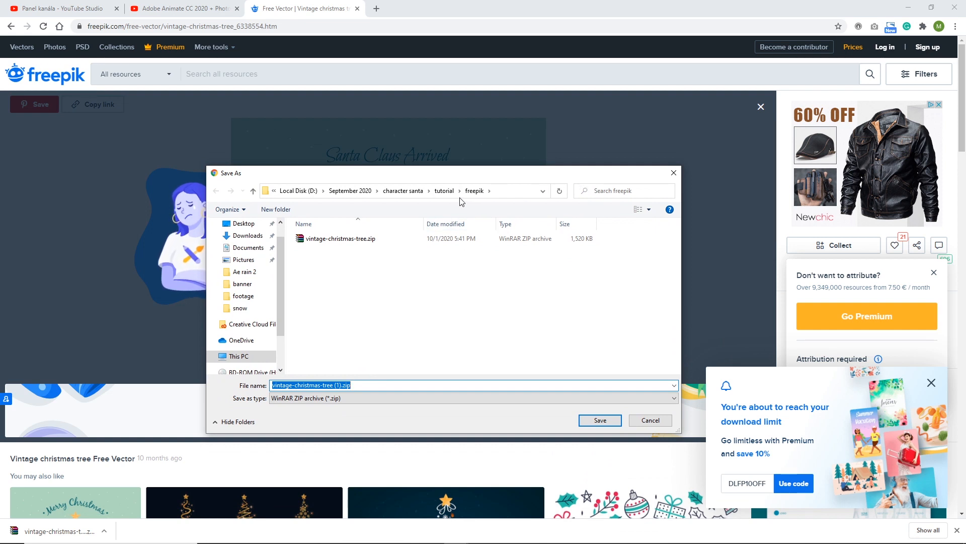
pyautogui.click(657, 422)
# - Switch to the freepik folder in File Explorer and delete the six extracted files, keeping only vintage-christmas-tree.zip
pyautogui.moveTo(253, 535)
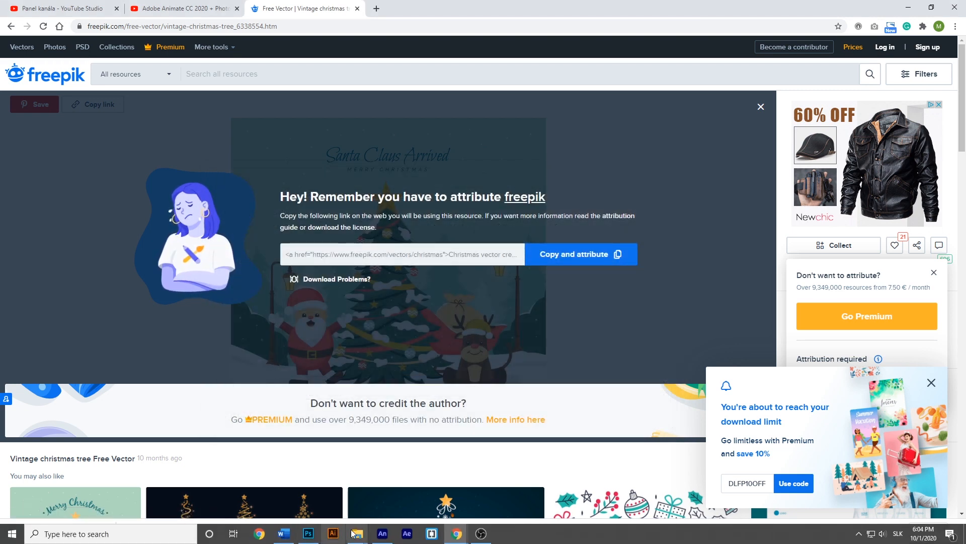
pyautogui.moveTo(358, 533)
pyautogui.moveTo(379, 510)
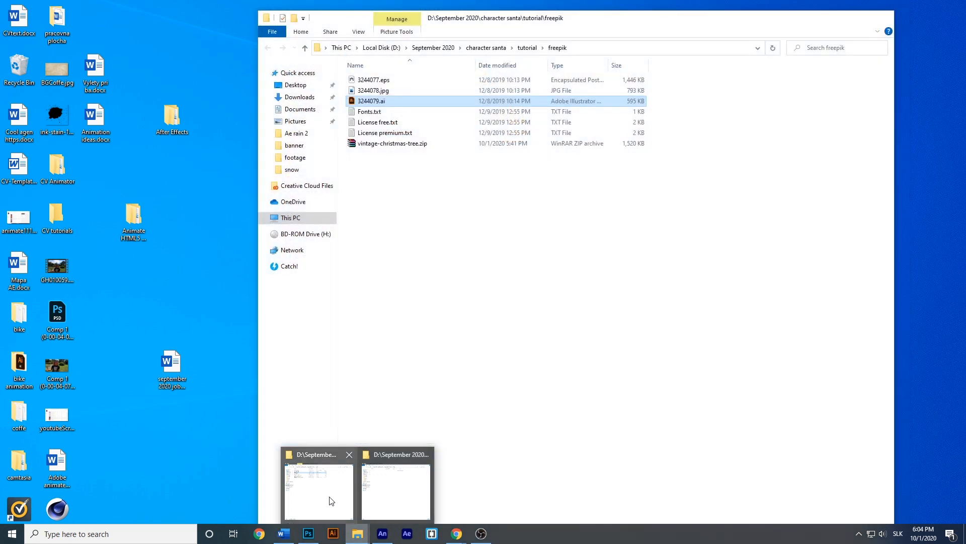
pyautogui.click(330, 498)
pyautogui.click(396, 133)
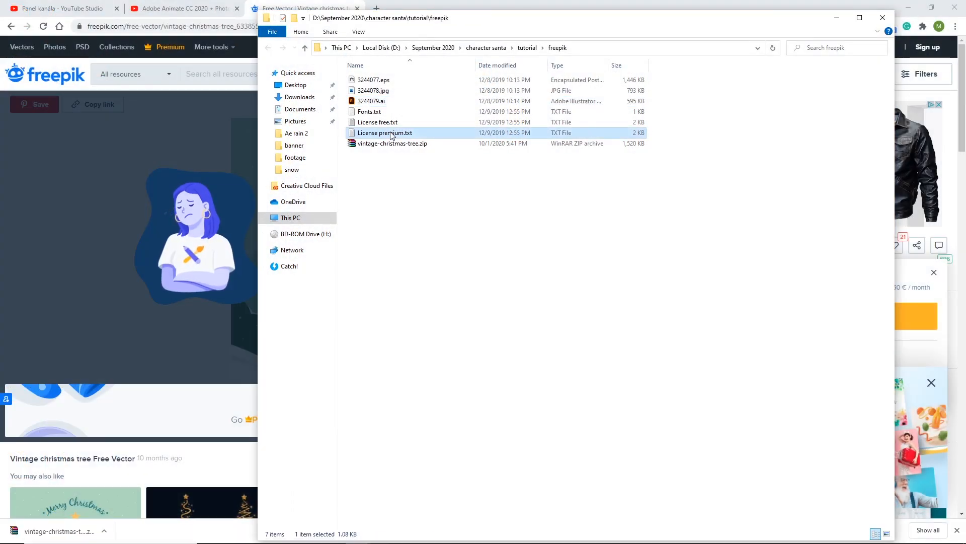
pyautogui.keyDown('shift'); pyautogui.click(373, 81); pyautogui.keyUp('shift')
pyautogui.press('Delete')
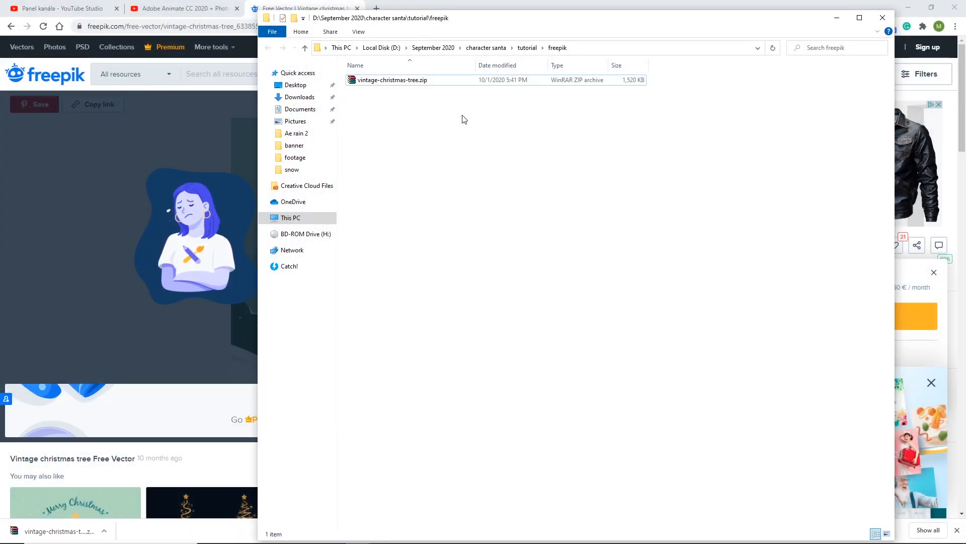
# - Extract vintage-christmas-tree.zip directly into the current freepik folder
pyautogui.click(382, 84)
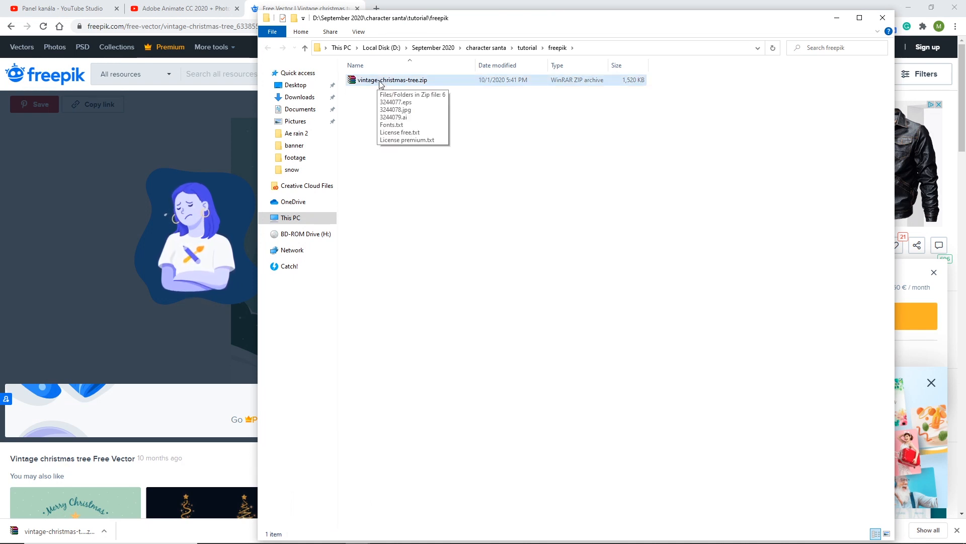
pyautogui.click(379, 83)
pyautogui.rightClick(379, 83)
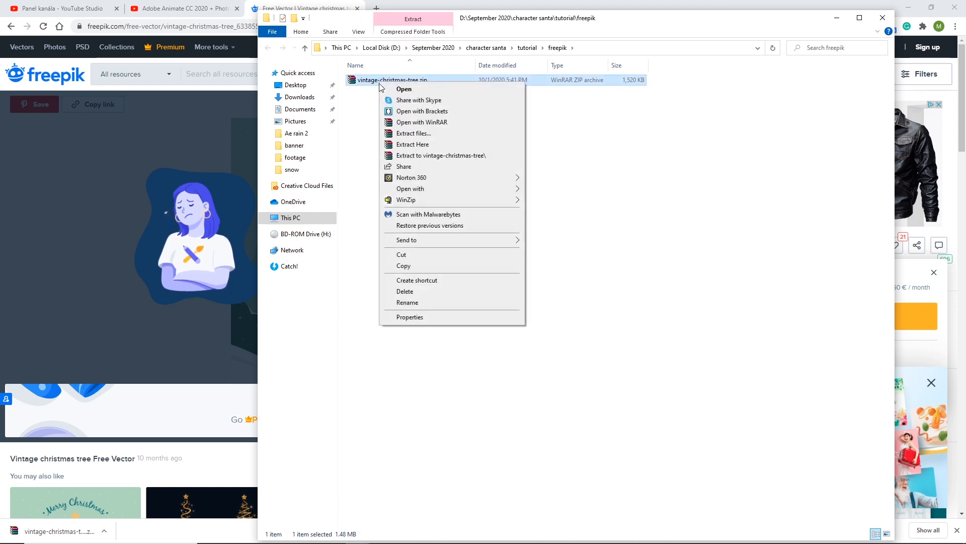
pyautogui.click(415, 144)
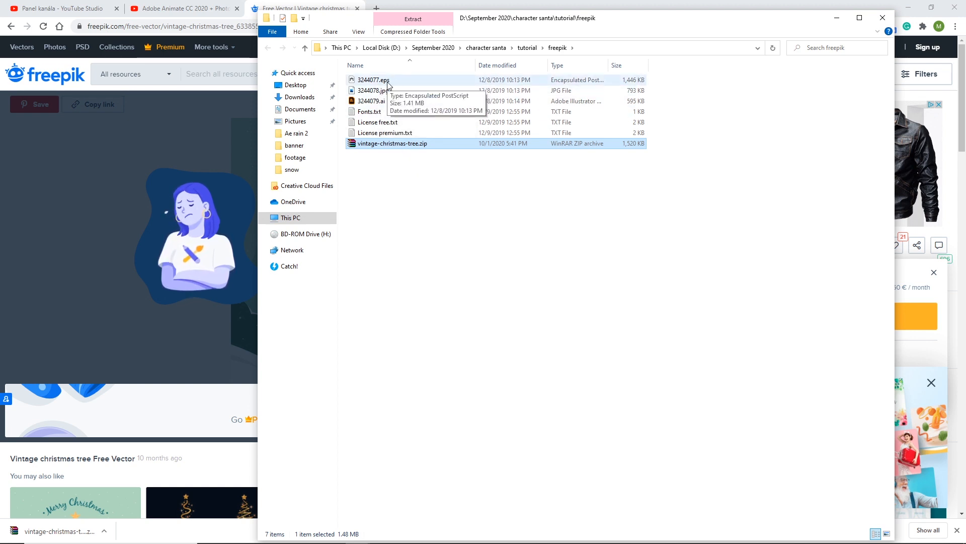
# - Open 3244079.ai in Illustrator and dismiss the missing-fonts dialog and the pop-up window without replacing any fonts
pyautogui.doubleClick(371, 102)
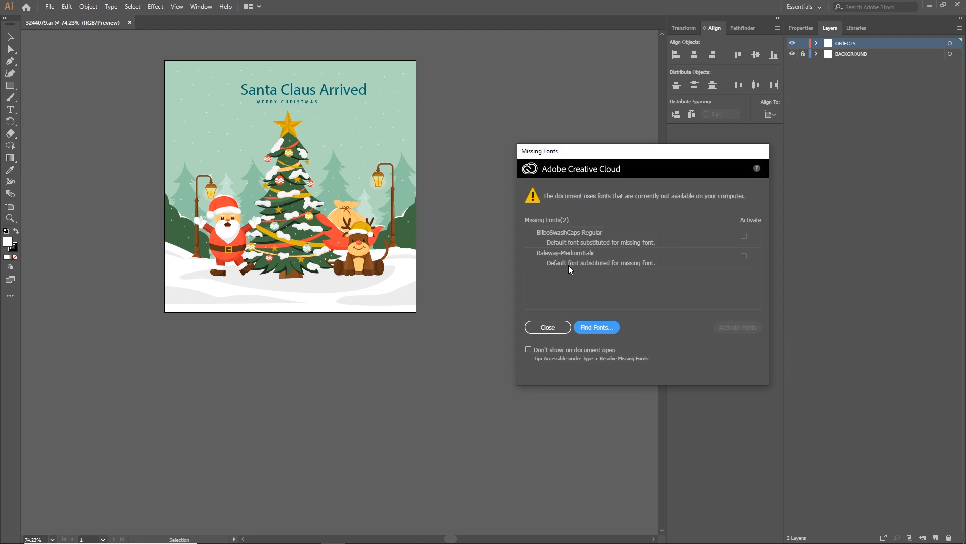
pyautogui.click(548, 327)
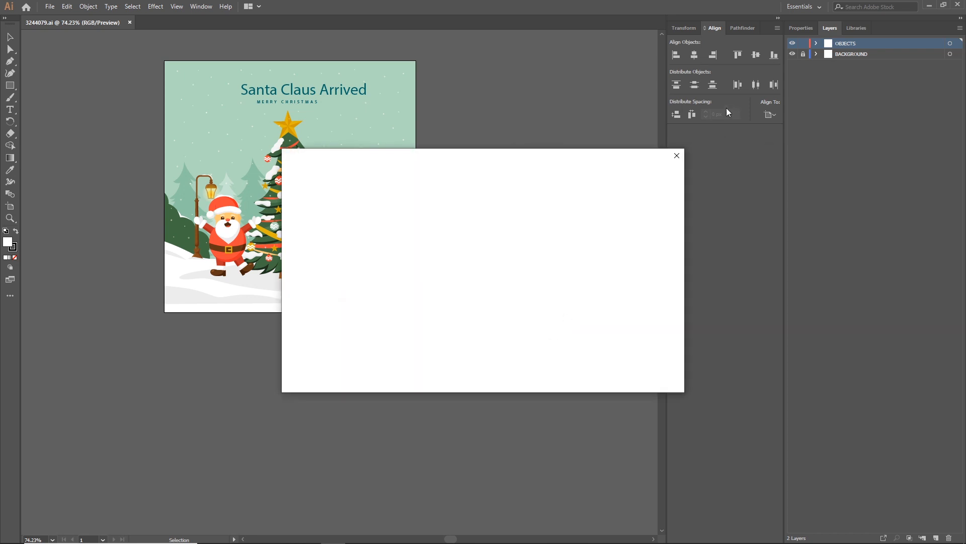
pyautogui.click(677, 156)
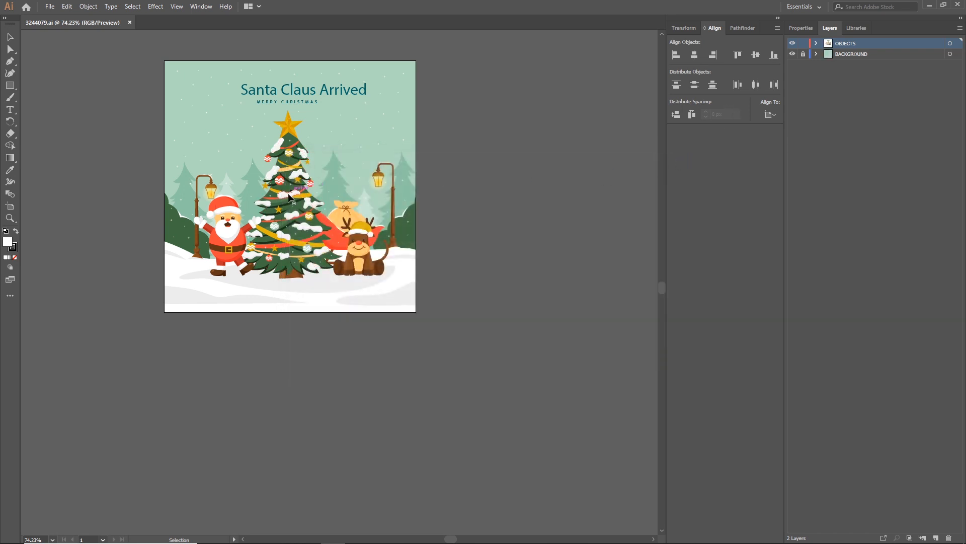
# - Release the clipping mask on the Christmas artwork and select only the Santa figure
pyautogui.press('a')
pyautogui.scroll(3, 285, 202)
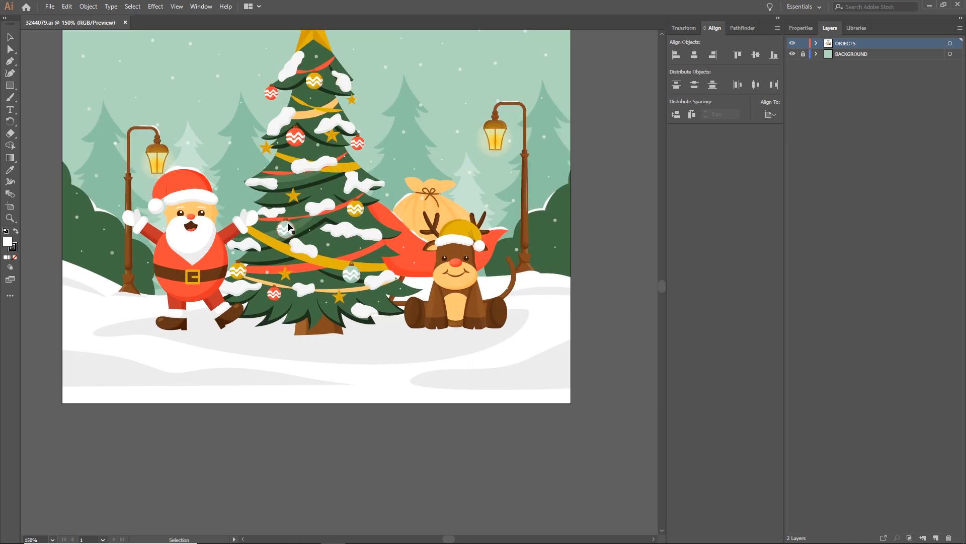
pyautogui.scroll(-1, 289, 226)
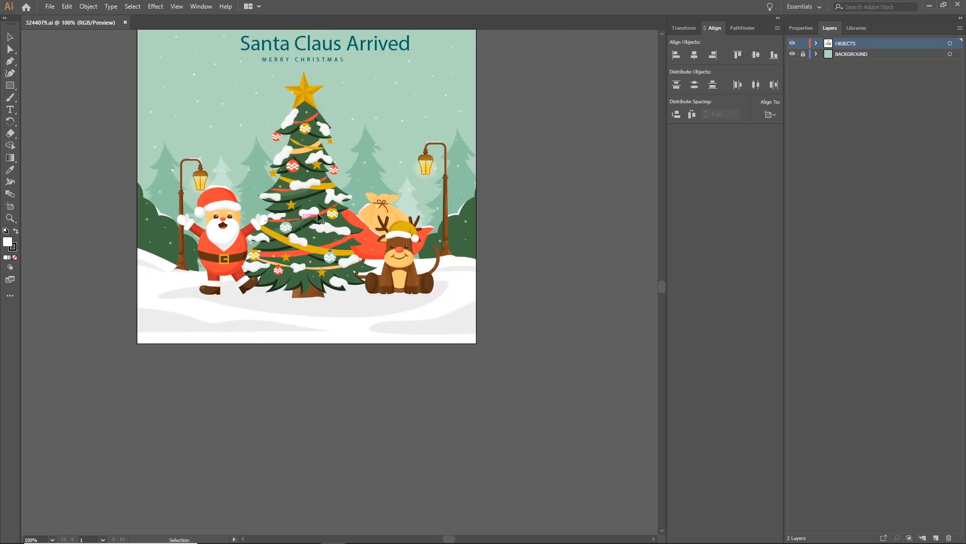
pyautogui.click(223, 234)
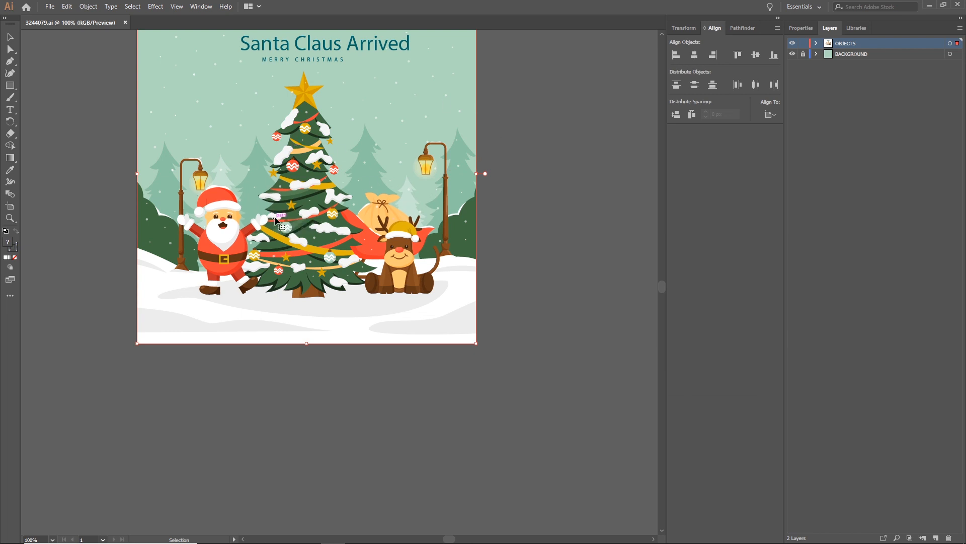
pyautogui.rightClick(228, 234)
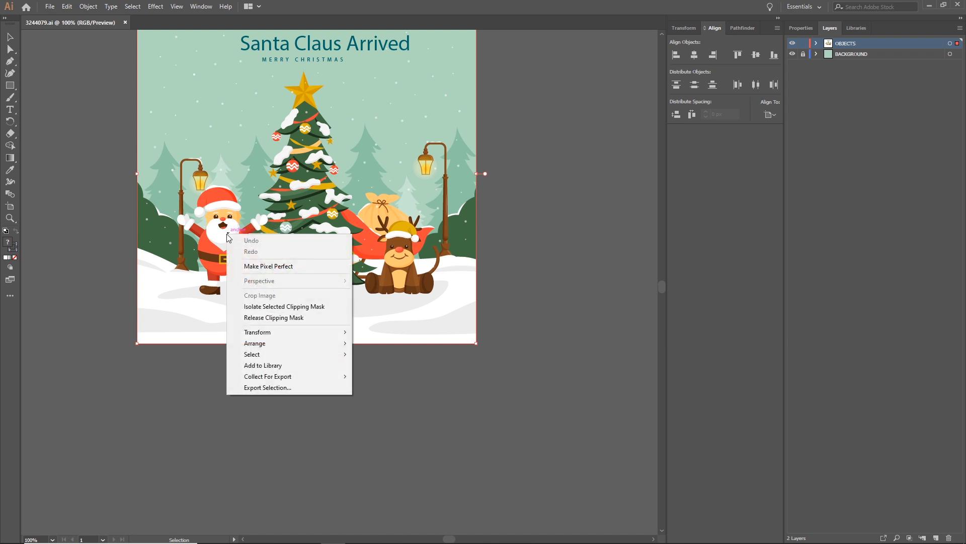
pyautogui.click(280, 318)
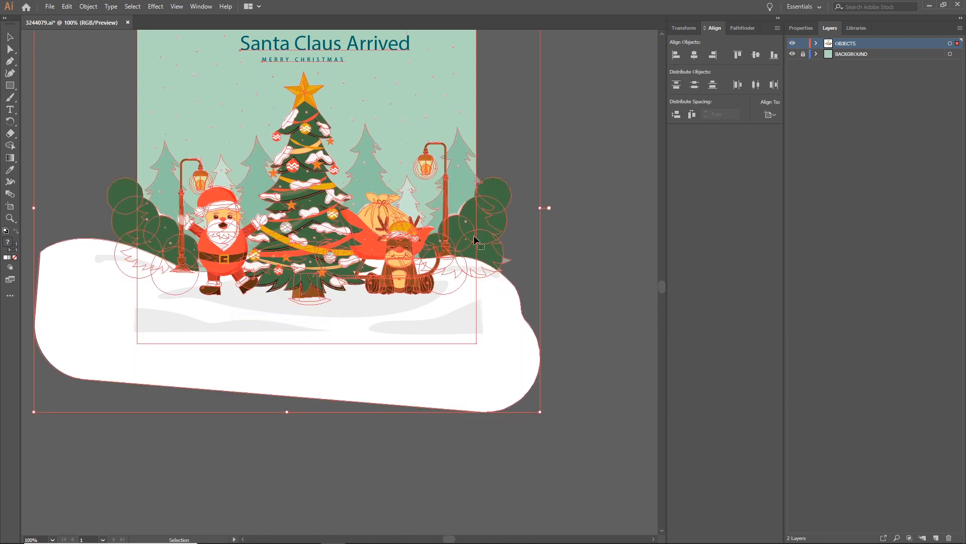
pyautogui.click(577, 199)
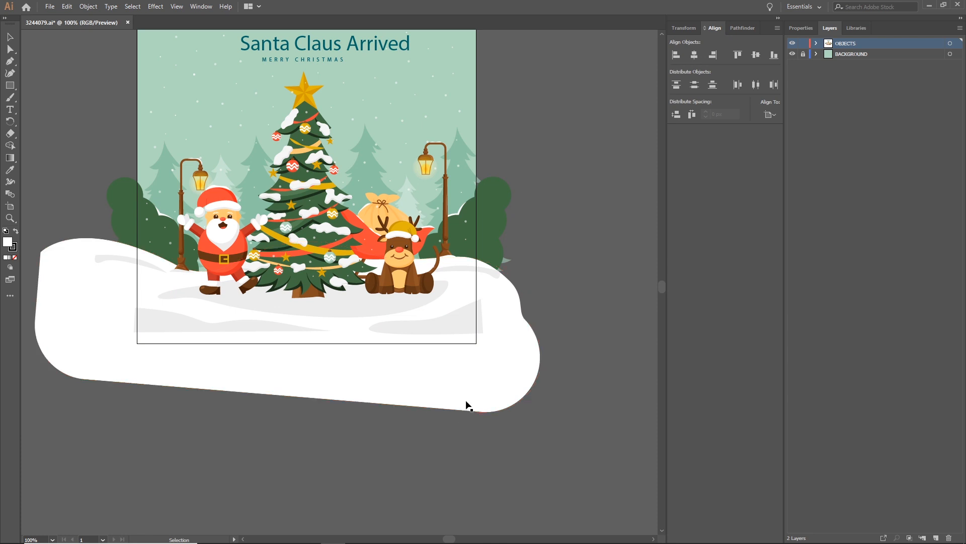
pyautogui.click(225, 230)
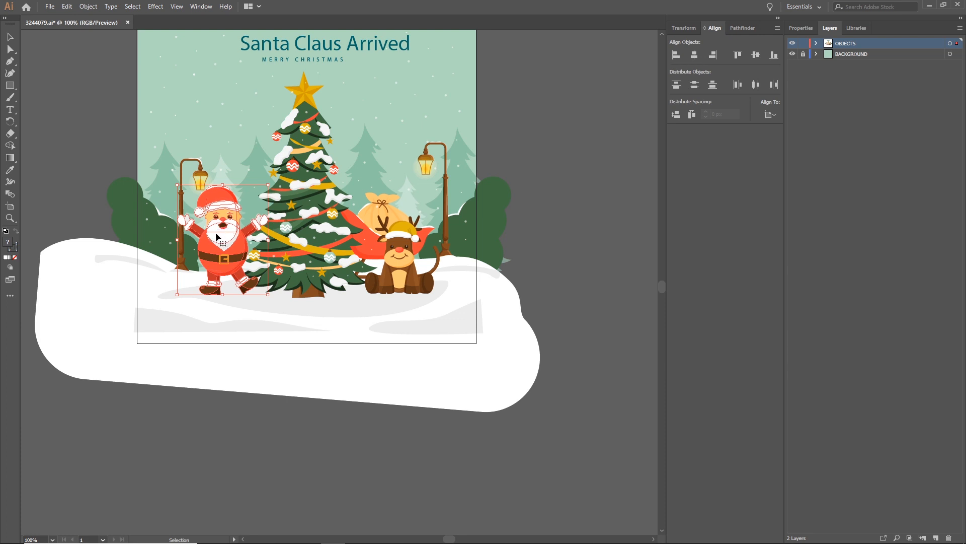
# - Switch to Adobe Animate and create a new HTML5 Canvas document 800 pixels wide and 800 pixels high
pyautogui.moveTo(481, 540)
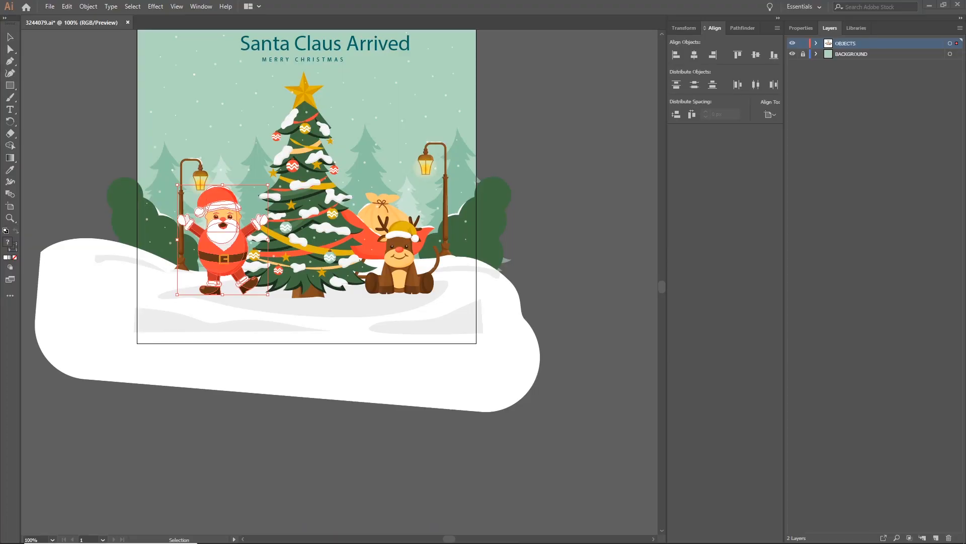
pyautogui.click(382, 536)
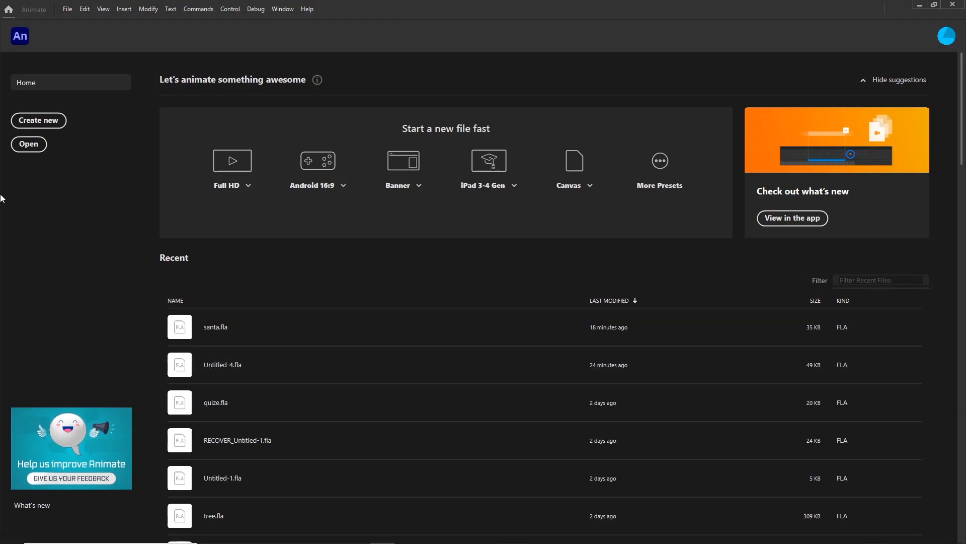
pyautogui.click(34, 124)
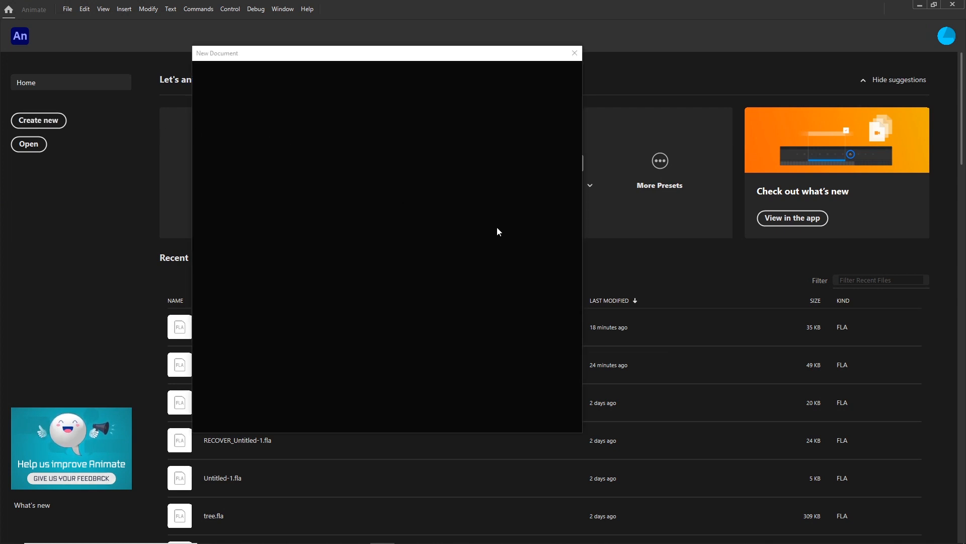
pyautogui.click(478, 165)
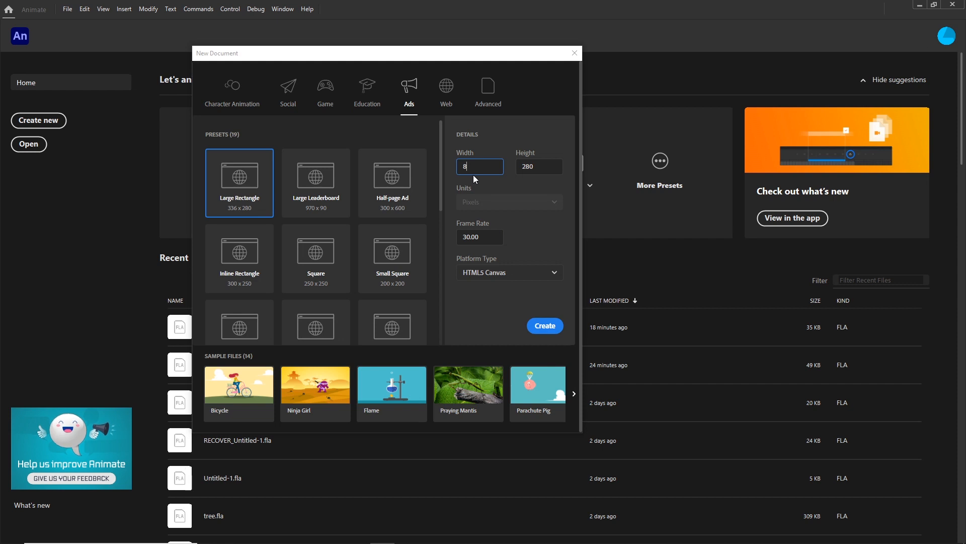
pyautogui.click(520, 168)
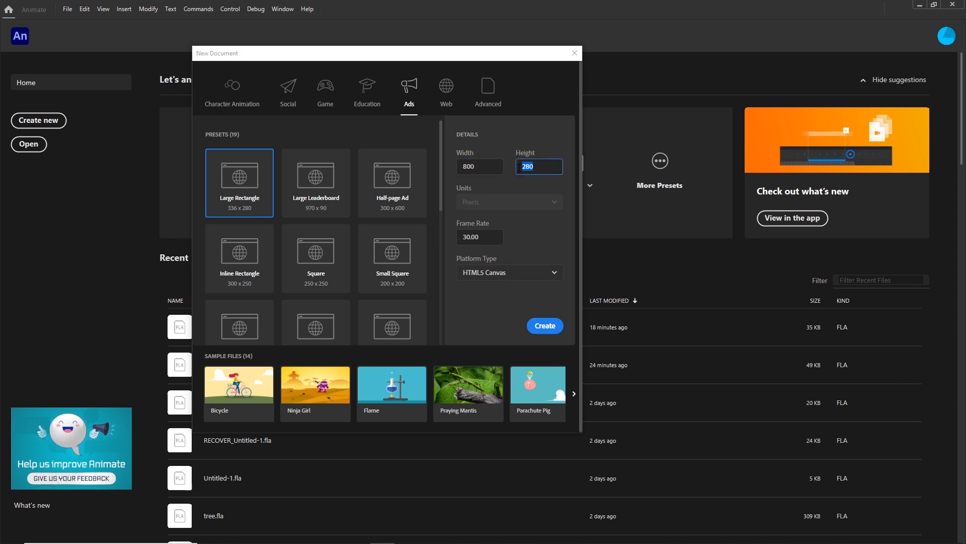
pyautogui.write('800')
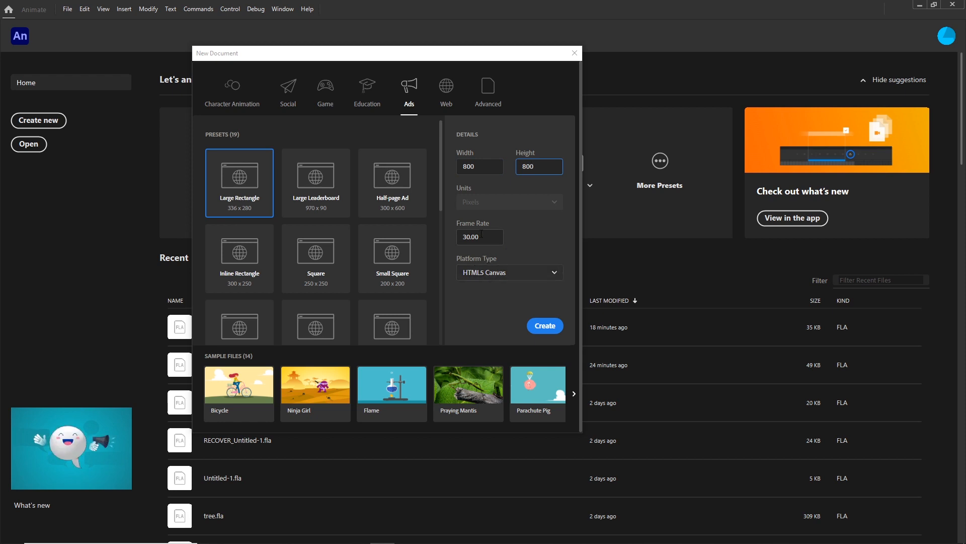
pyautogui.click(546, 326)
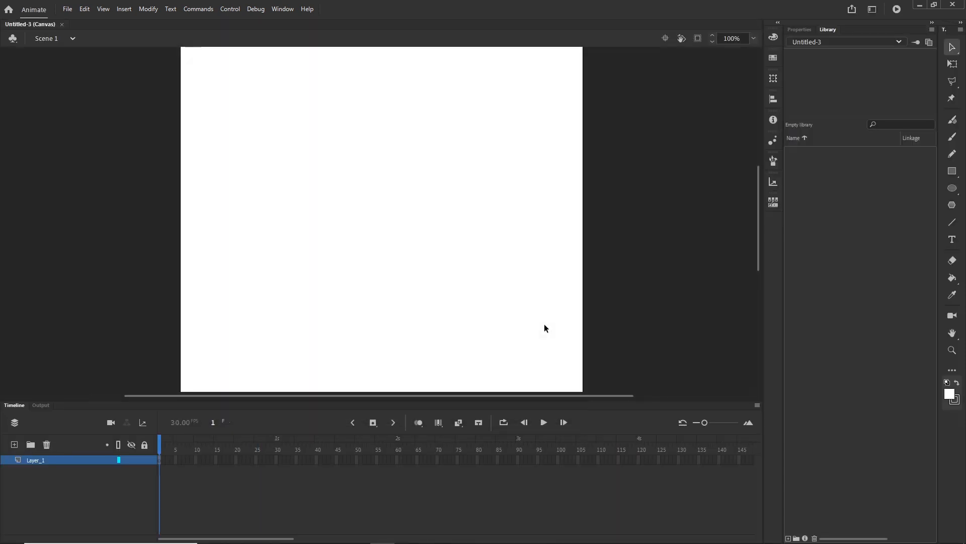
# - Set the document's stage colour to dark navy blue 151B29
pyautogui.scroll(-2, 526, 278)
pyautogui.scroll(2, 525, 278)
pyautogui.scroll(-1, 508, 258)
pyautogui.scroll(-1, 508, 261)
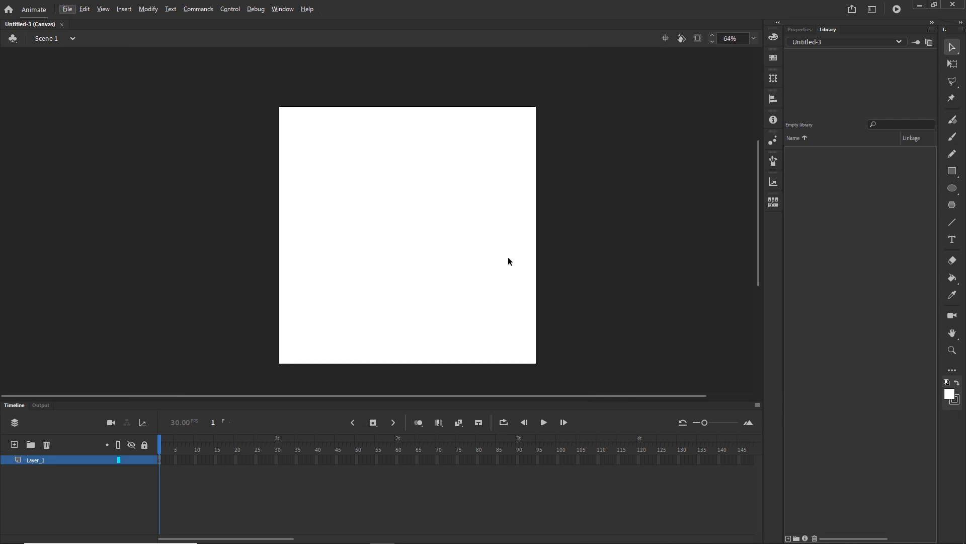
pyautogui.click(556, 271)
pyautogui.click(805, 30)
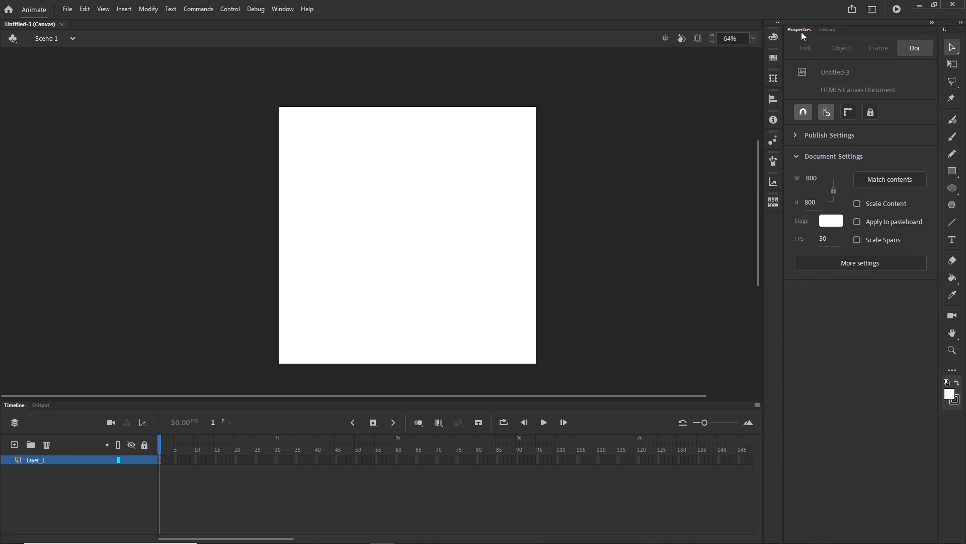
pyautogui.click(831, 222)
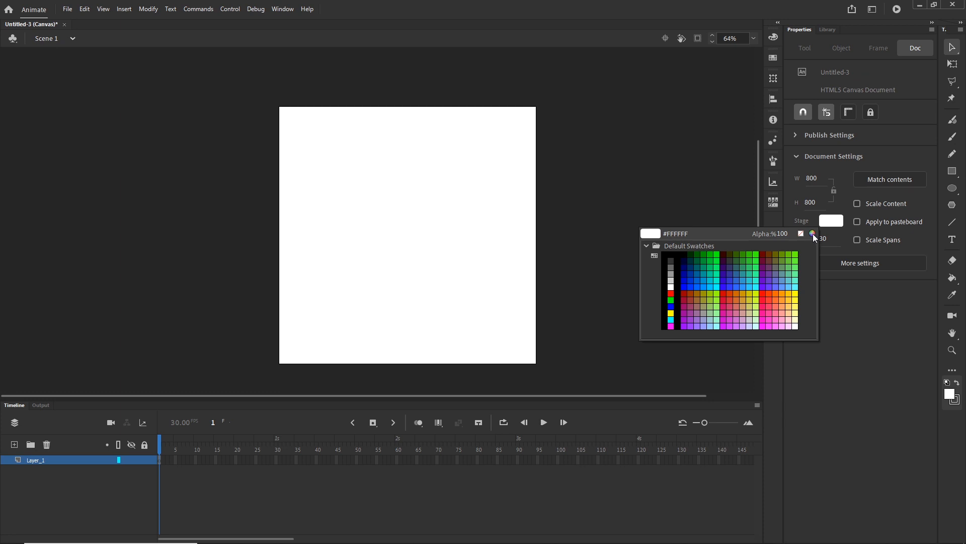
pyautogui.click(813, 234)
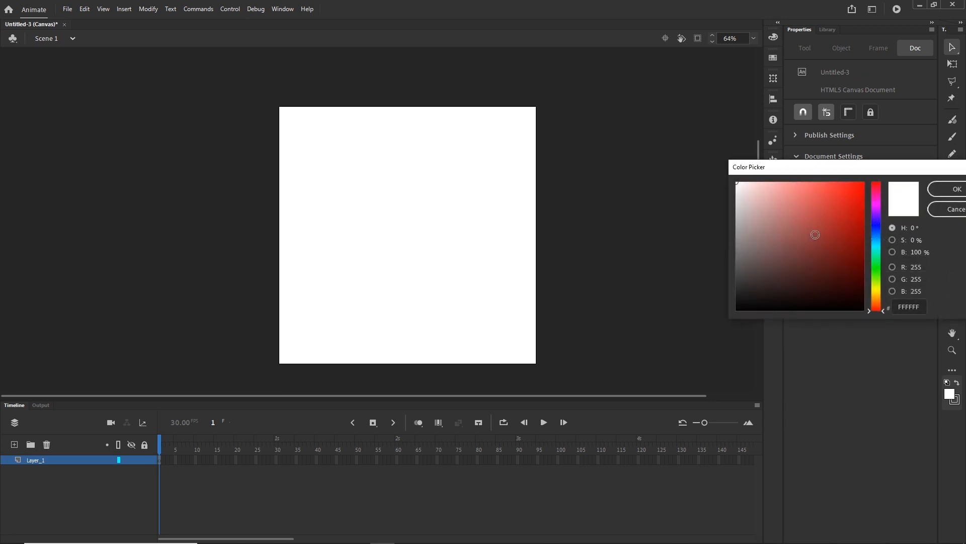
pyautogui.click(876, 231)
pyautogui.click(800, 289)
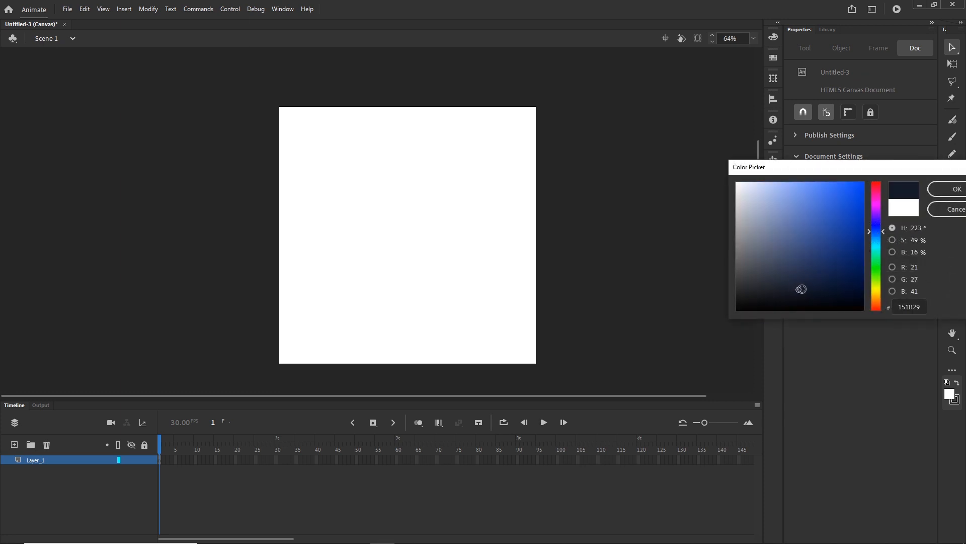
pyautogui.click(948, 189)
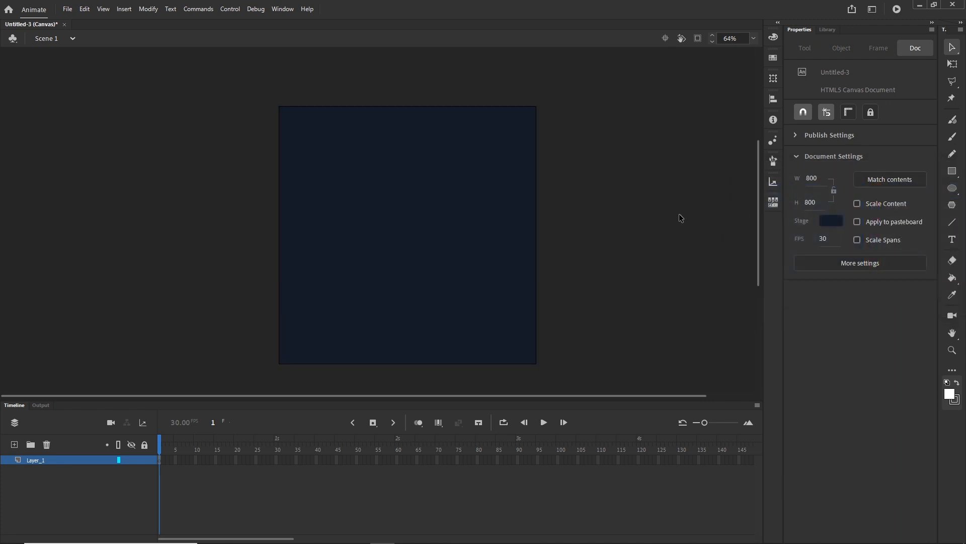
# - Switch to Illustrator and bring a copy of the Santa figure from the Christmas artwork onto the Animate stage
pyautogui.moveTo(246, 541)
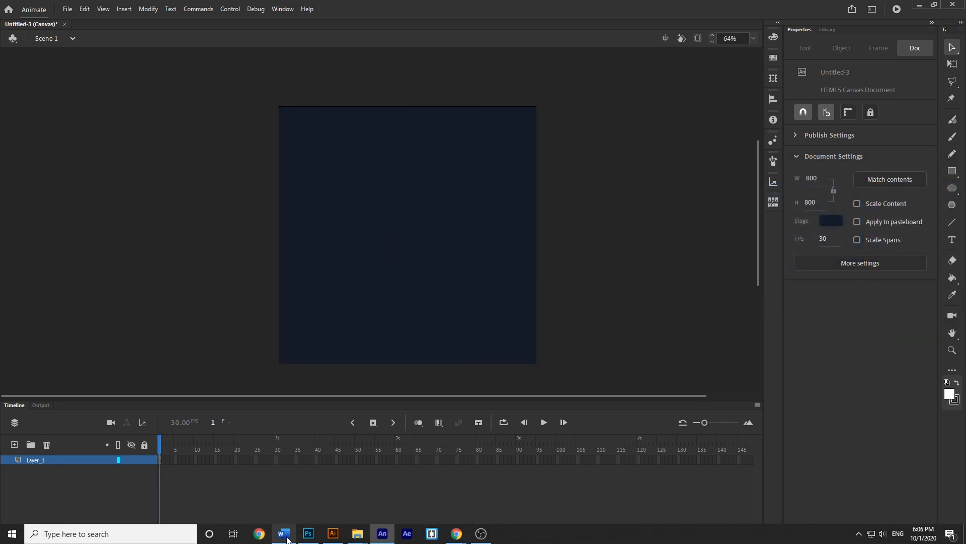
pyautogui.moveTo(331, 536)
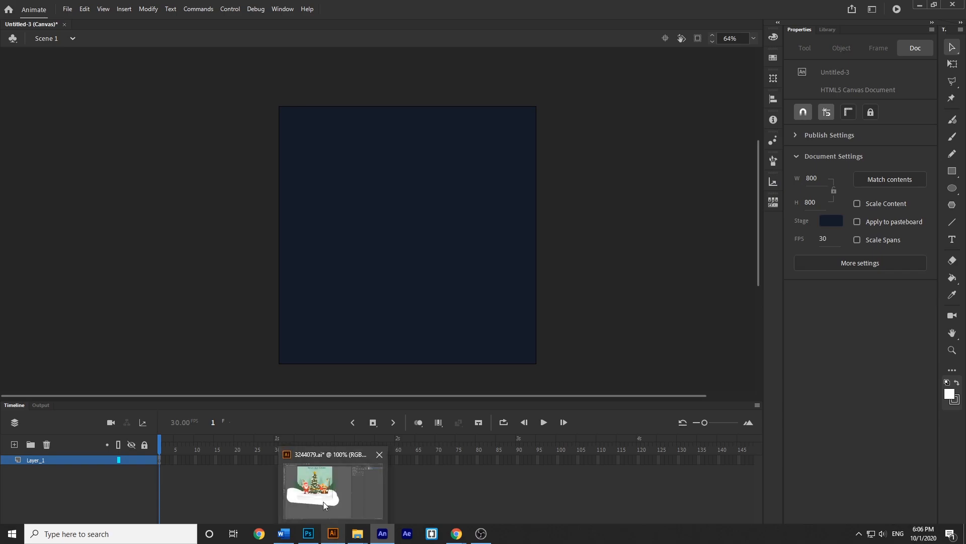
pyautogui.click(327, 504)
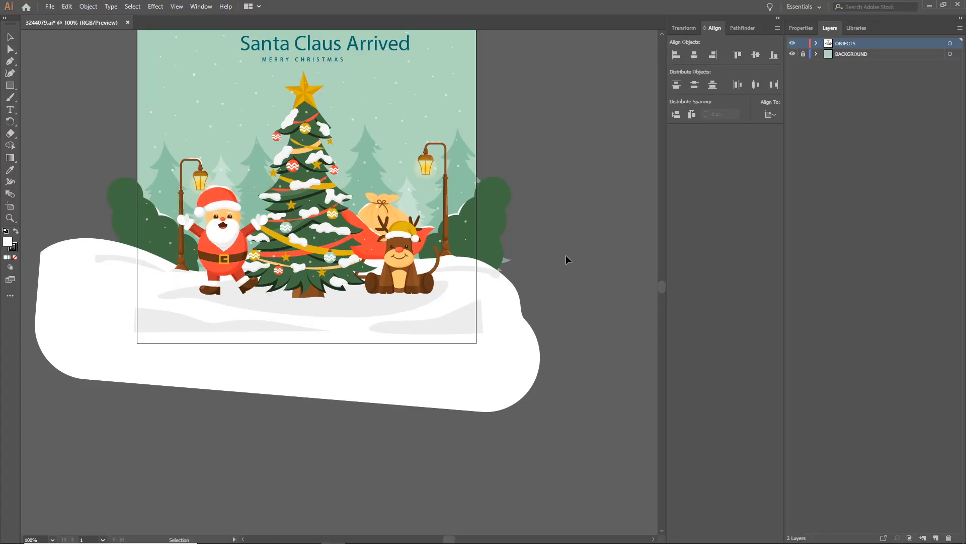
pyautogui.click(219, 229)
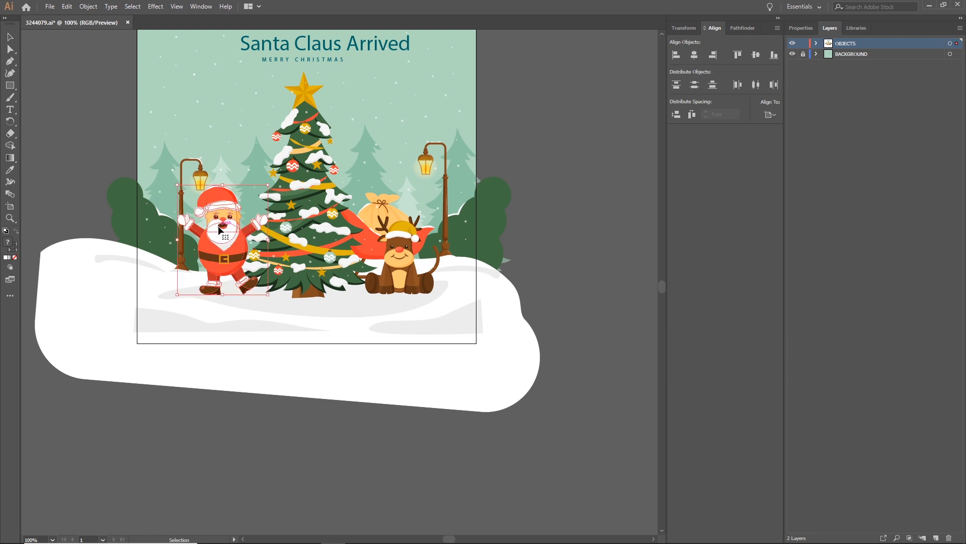
pyautogui.click(575, 197)
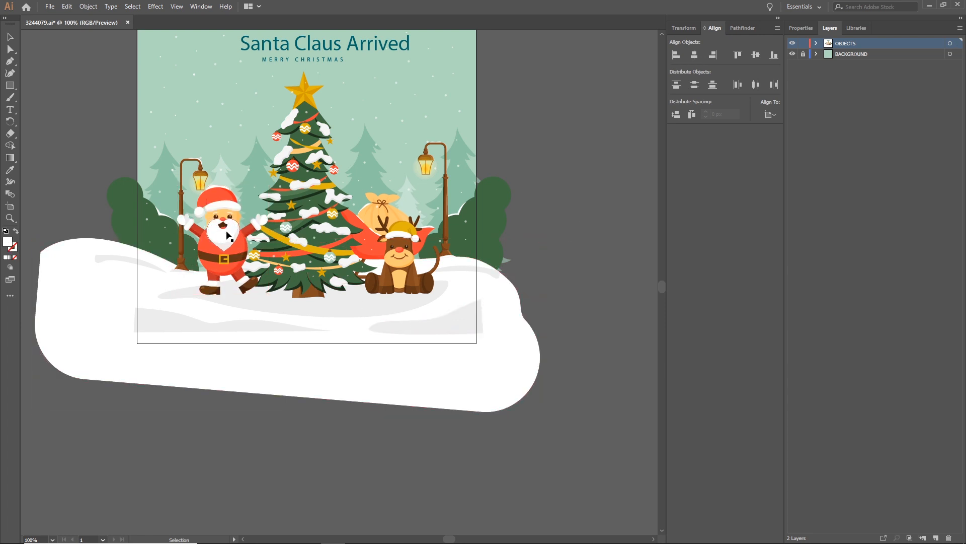
pyautogui.moveTo(228, 235); pyautogui.dragTo(383, 227)
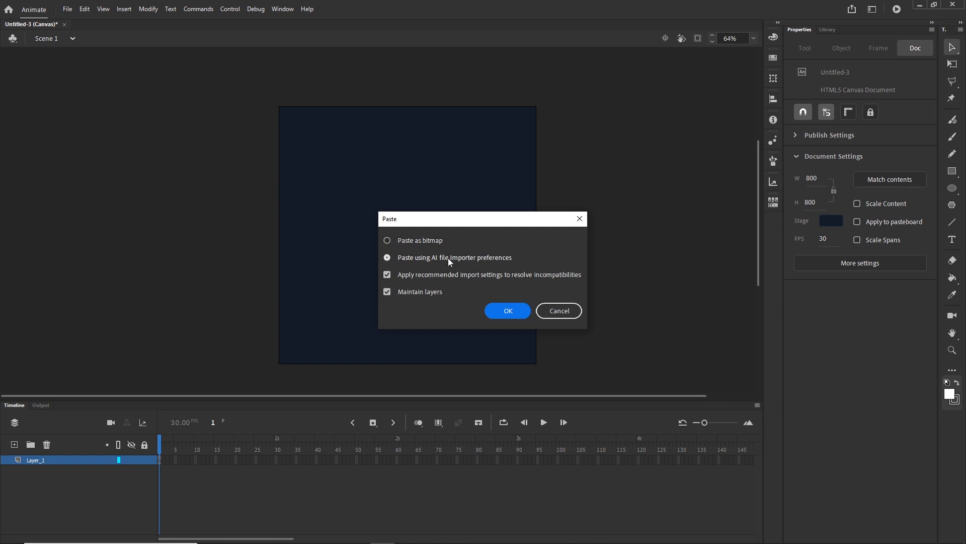
# - Paste the Santa using AI File Importer preferences, with recommended import settings applied and layers maintained
pyautogui.click(388, 241)
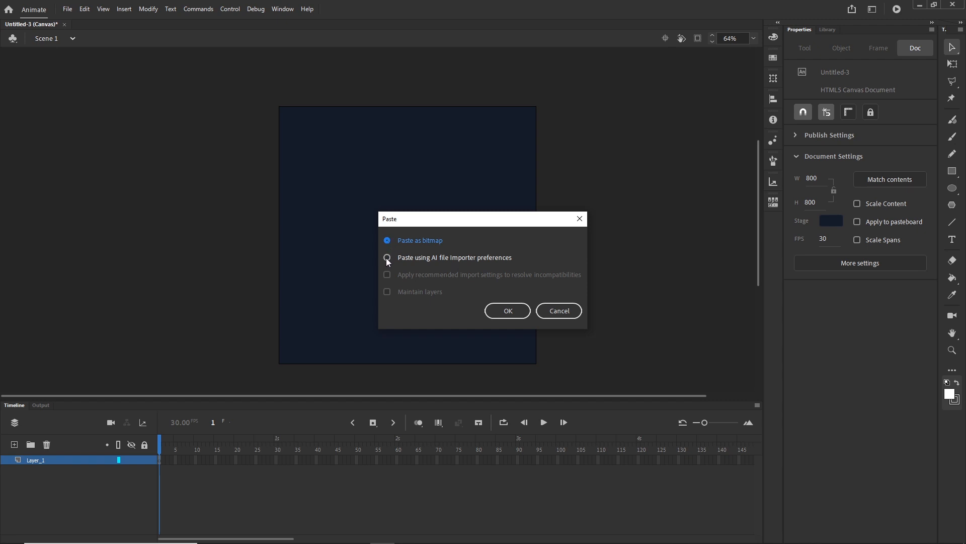
pyautogui.click(387, 257)
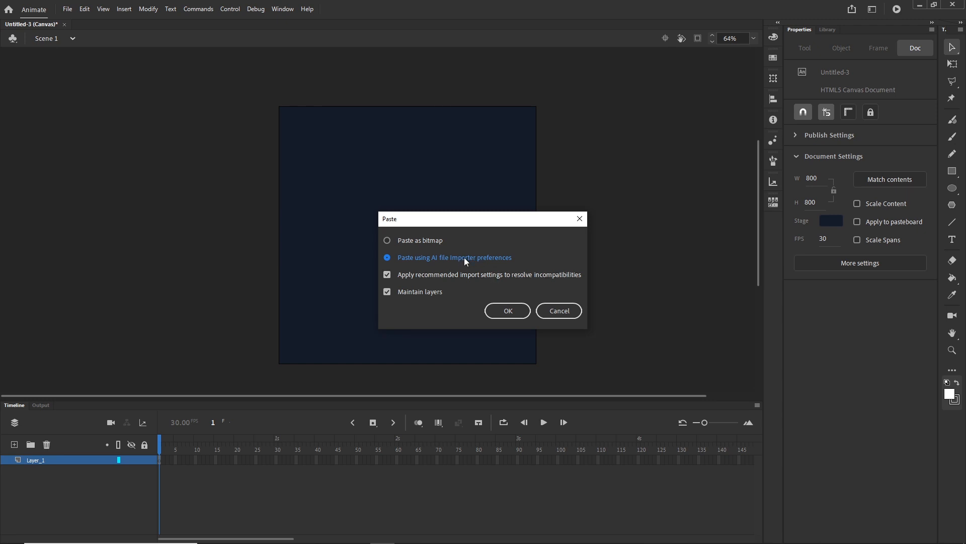
pyautogui.click(511, 312)
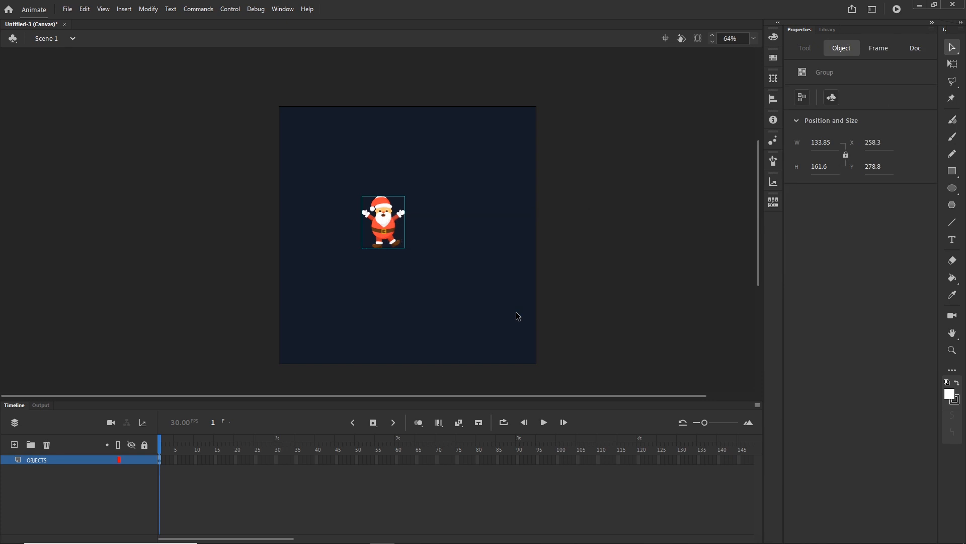
pyautogui.click(446, 235)
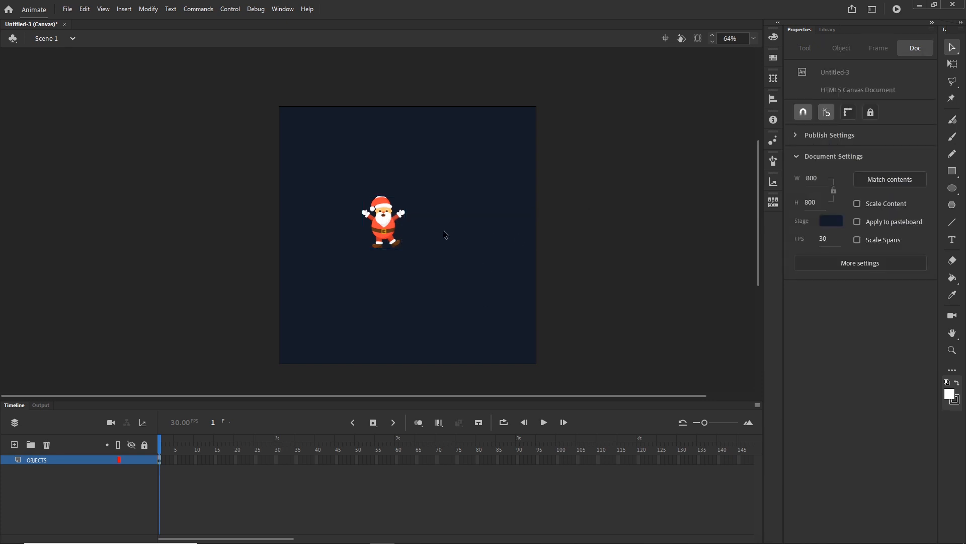
# - Scale the Santa group proportionally to 251% using the Transform settings
pyautogui.click(391, 231)
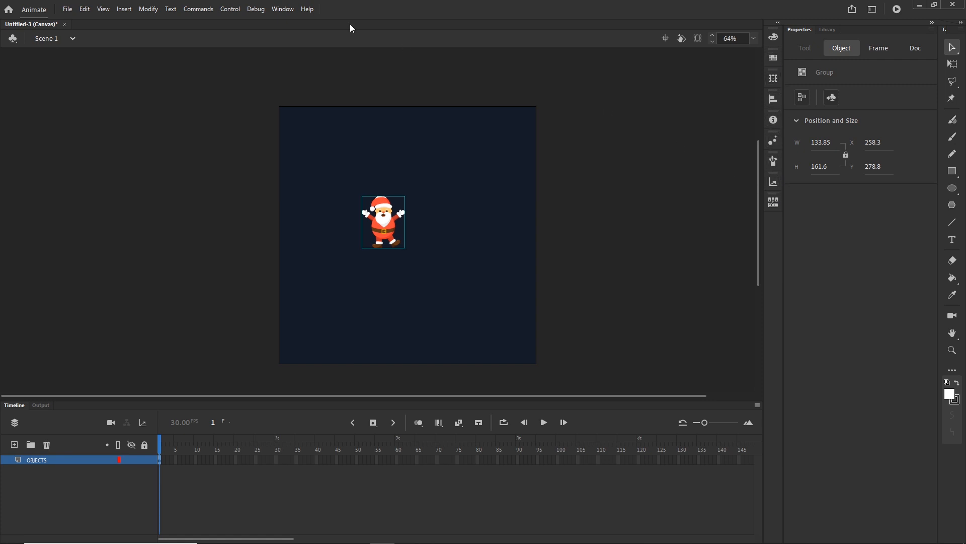
pyautogui.click(283, 15)
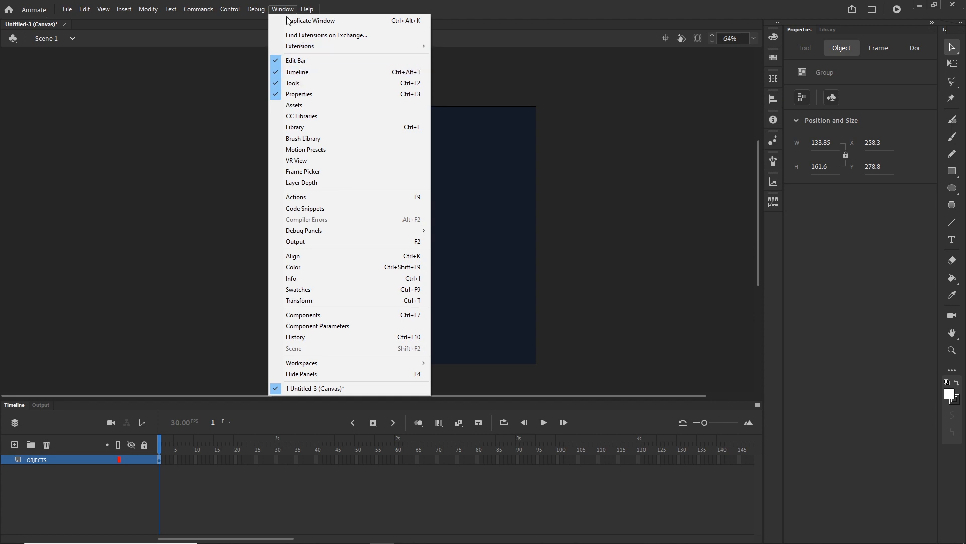
pyautogui.click(286, 11)
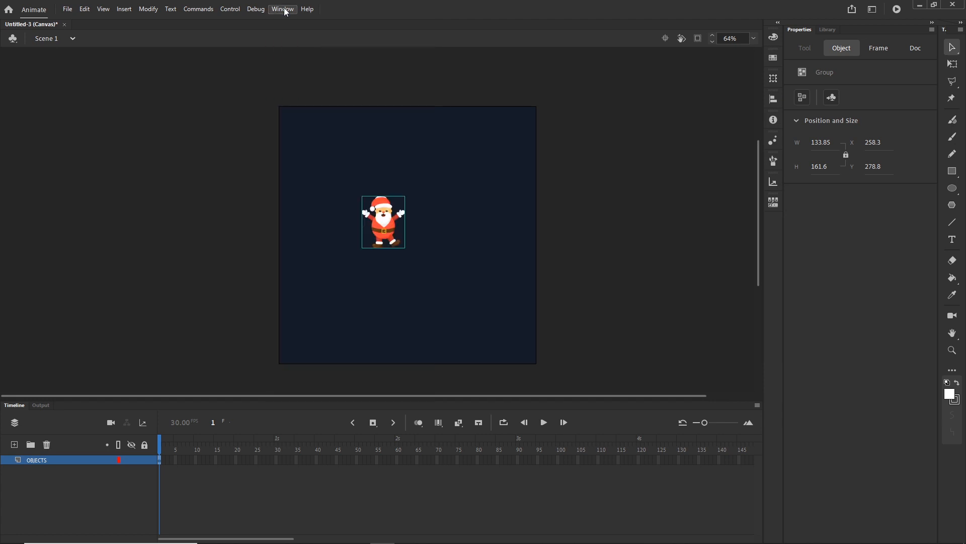
pyautogui.click(773, 79)
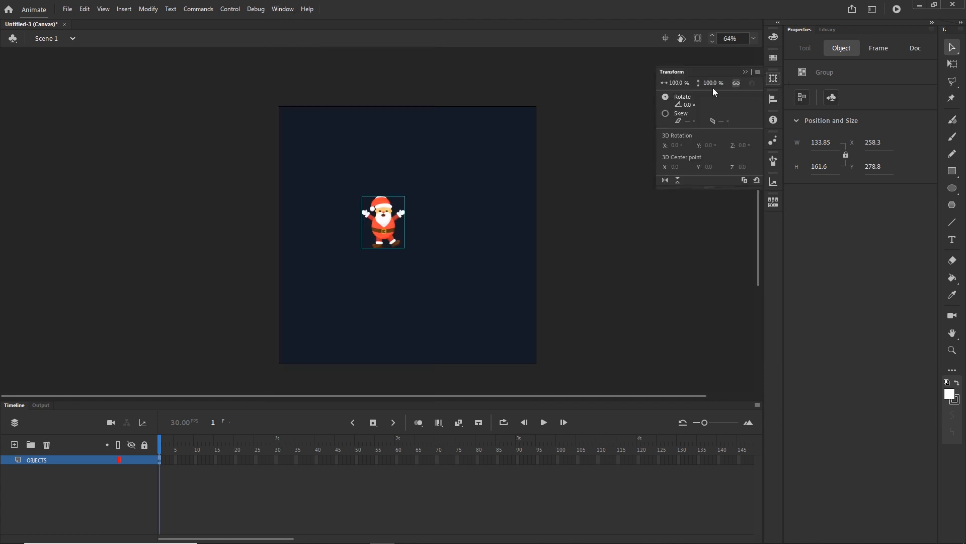
pyautogui.moveTo(714, 84); pyautogui.dragTo(790, 80)
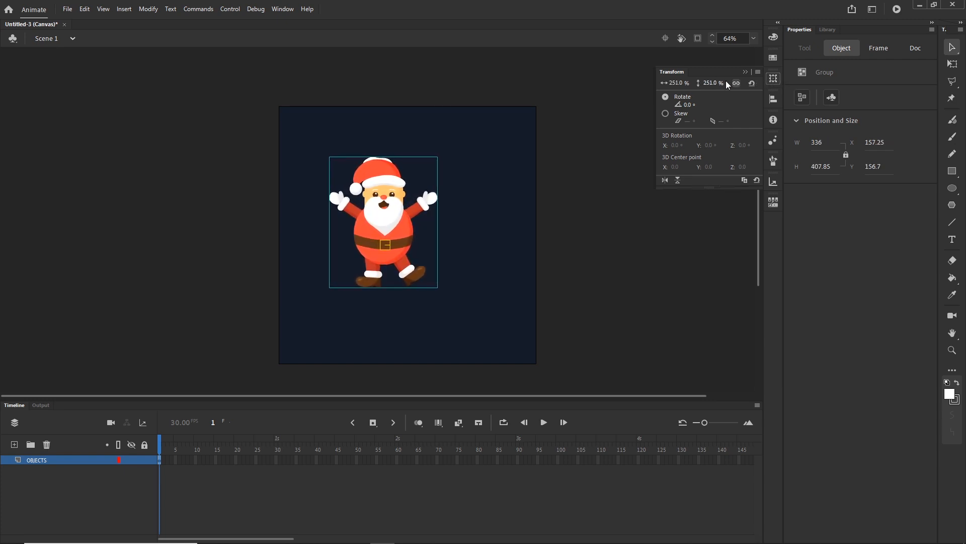
pyautogui.click(746, 72)
pyautogui.click(674, 186)
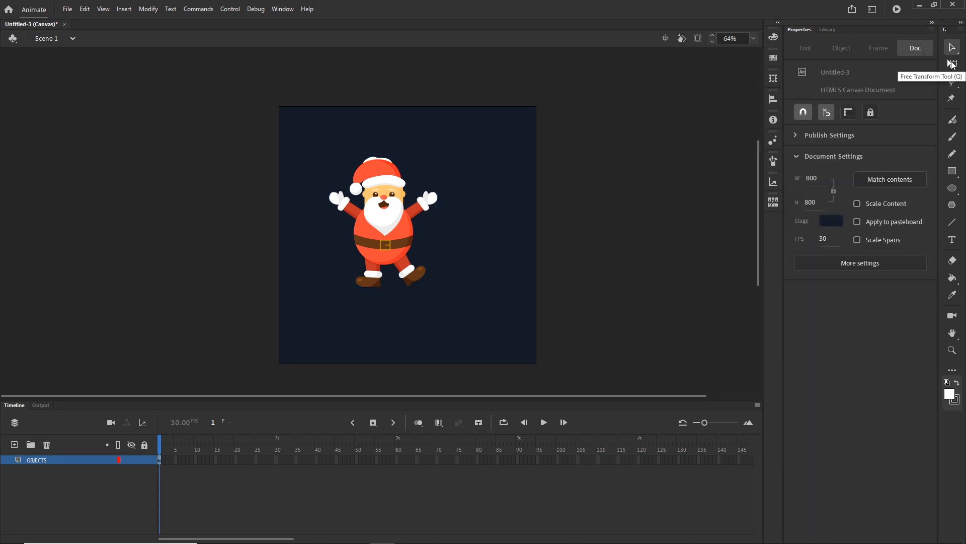
# - Try enlarging the Santa group slightly with the Free Transform tool, and undo the resize
pyautogui.click(953, 64)
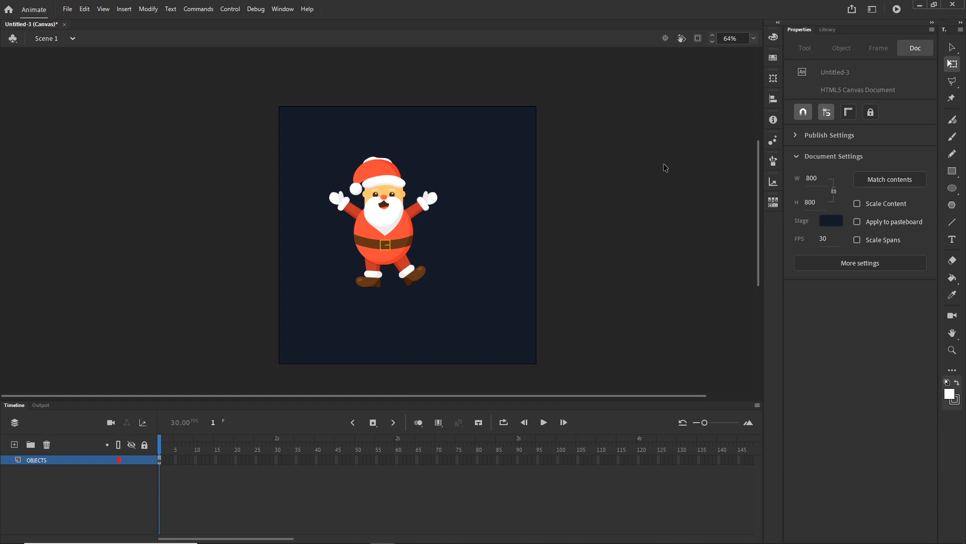
pyautogui.click(406, 213)
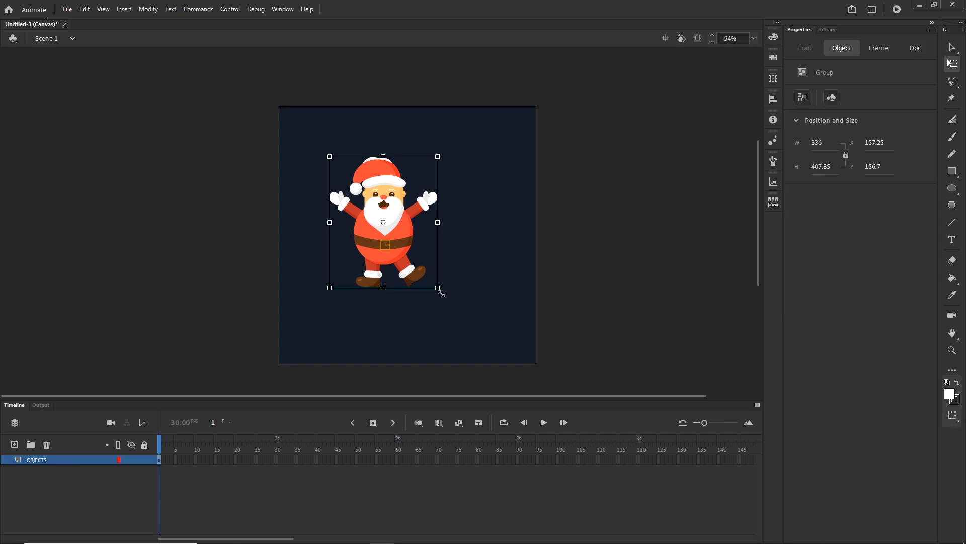
pyautogui.moveTo(442, 293)
pyautogui.mouseDown()
pyautogui.moveTo(455, 309)
pyautogui.moveTo(451, 303)
pyautogui.mouseUp()
pyautogui.hotkey('ctrl', 'z')
pyautogui.click(546, 217)
# - Add a new layer above the Santa layer, and switch to the Christmas artwork in Illustrator
pyautogui.moveTo(373, 542)
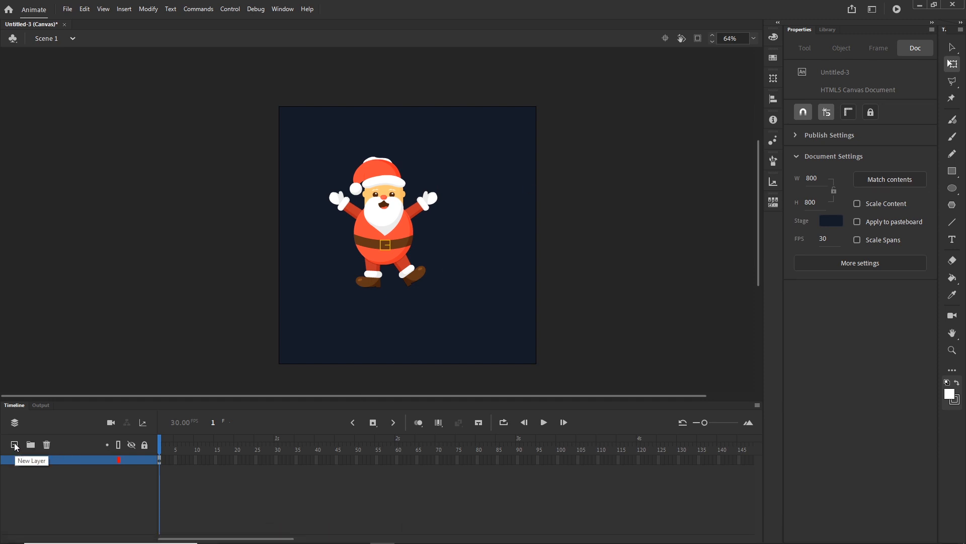
pyautogui.click(14, 445)
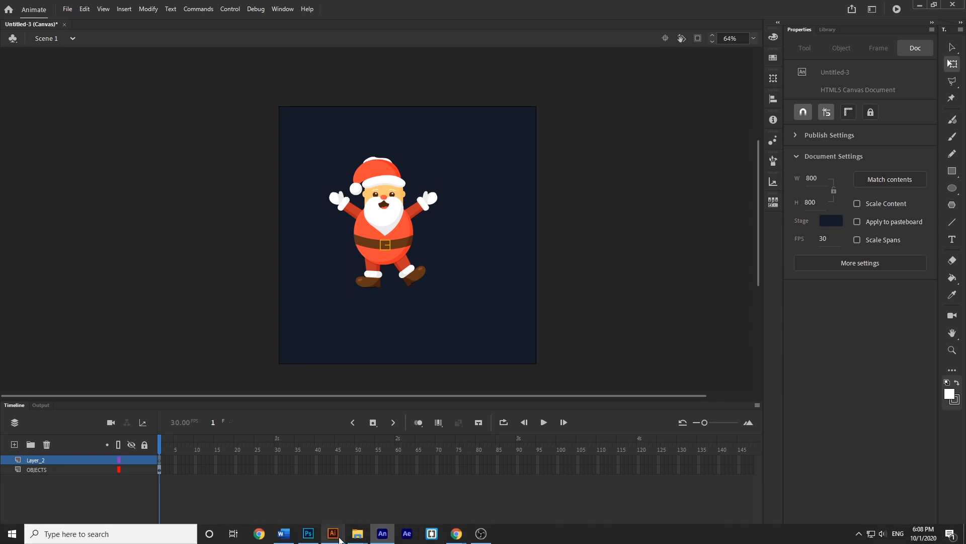
pyautogui.moveTo(340, 538)
pyautogui.click(354, 484)
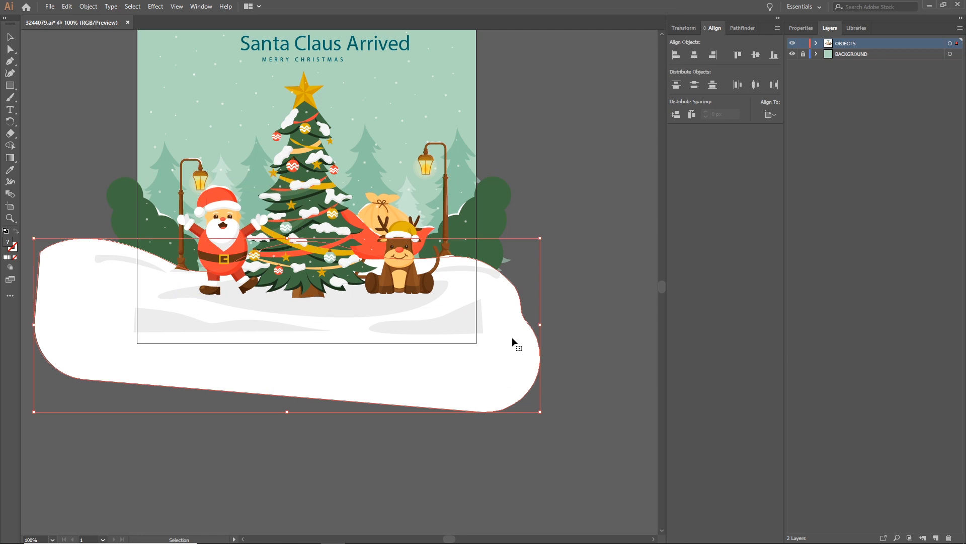
# - Try moving the white snow ground down below the Santa and tree, and undo the move
pyautogui.moveTo(512, 337); pyautogui.dragTo(517, 469)
pyautogui.press('a')
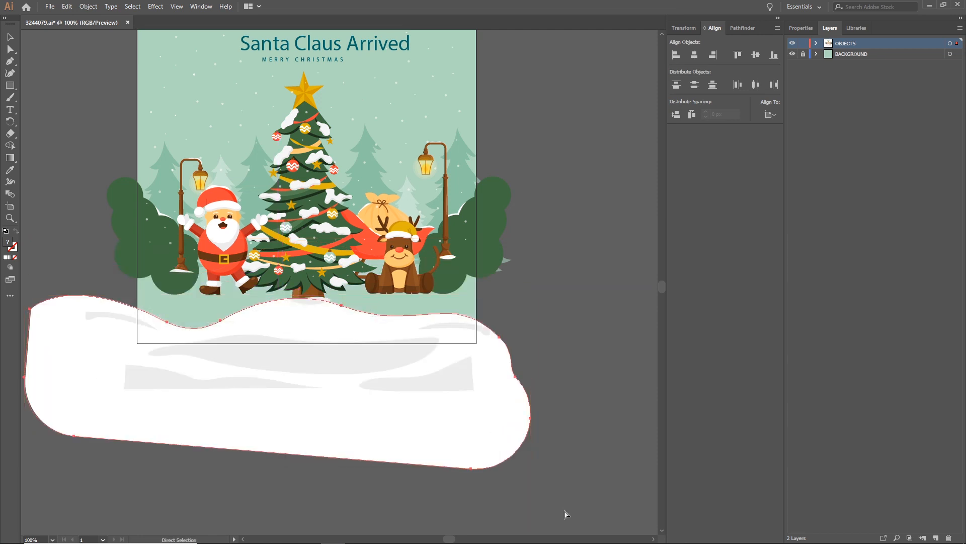
pyautogui.hotkey('ctrl', 'z')
pyautogui.press('v')
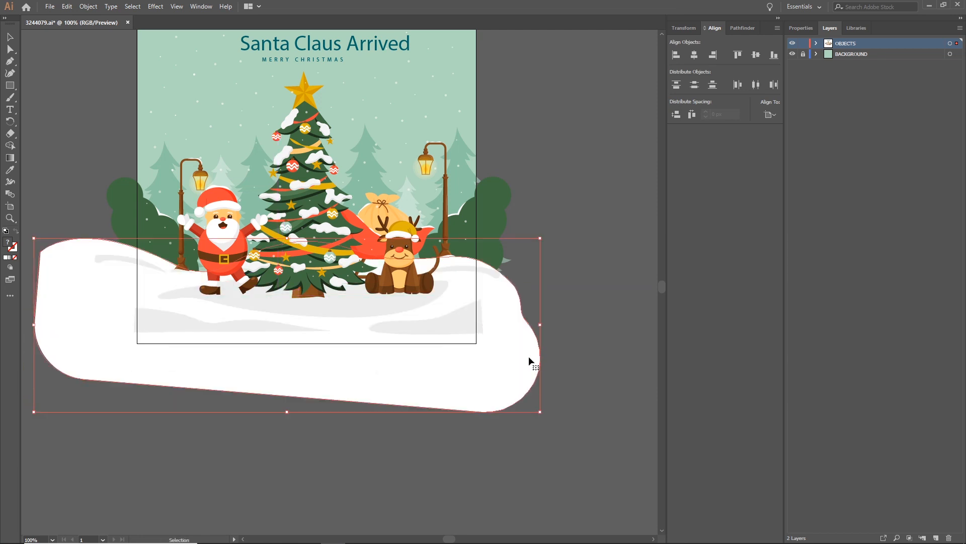
# - Bring the snow ground into the new Animate layer using AI File Importer preferences, with recommended import settings and layers maintained
pyautogui.moveTo(505, 332); pyautogui.dragTo(429, 305)
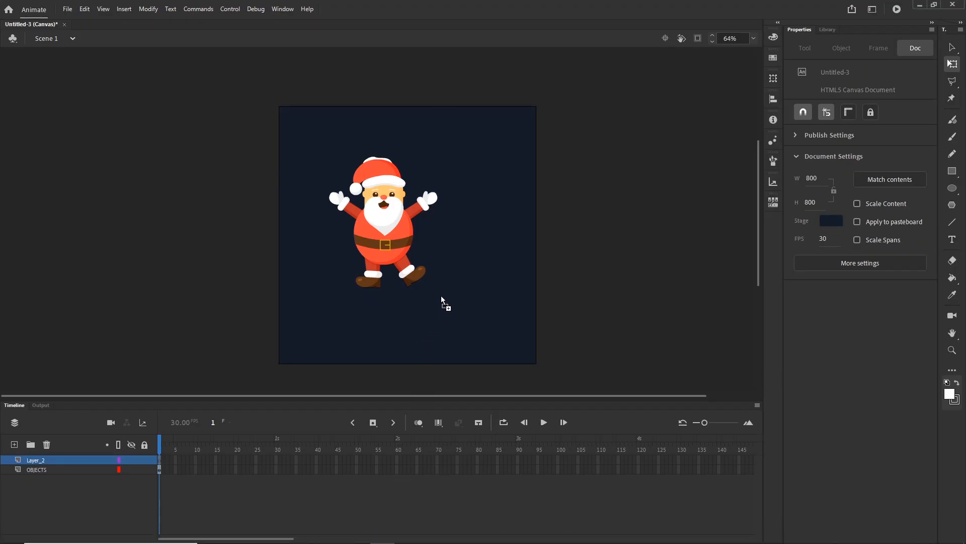
pyautogui.moveTo(441, 295); pyautogui.dragTo(441, 295)
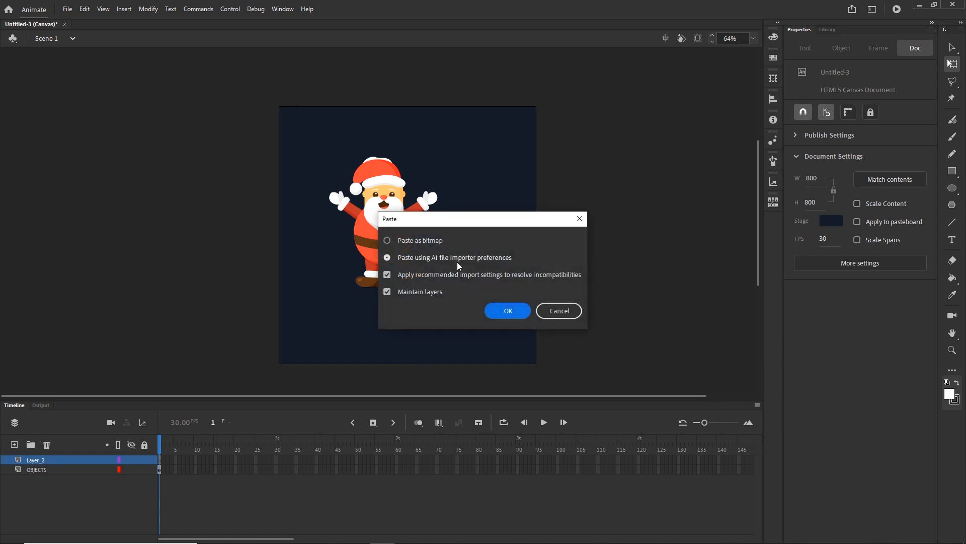
pyautogui.click(508, 310)
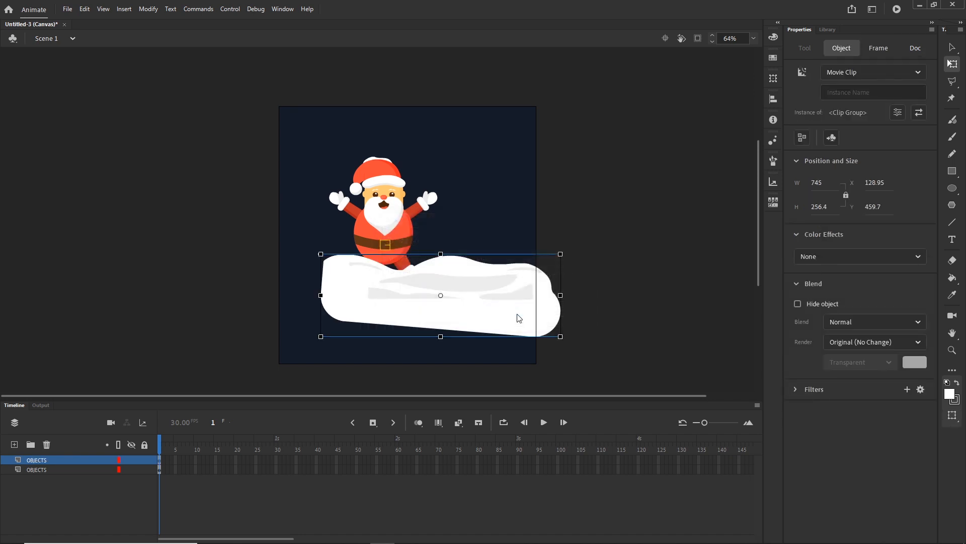
pyautogui.click(634, 303)
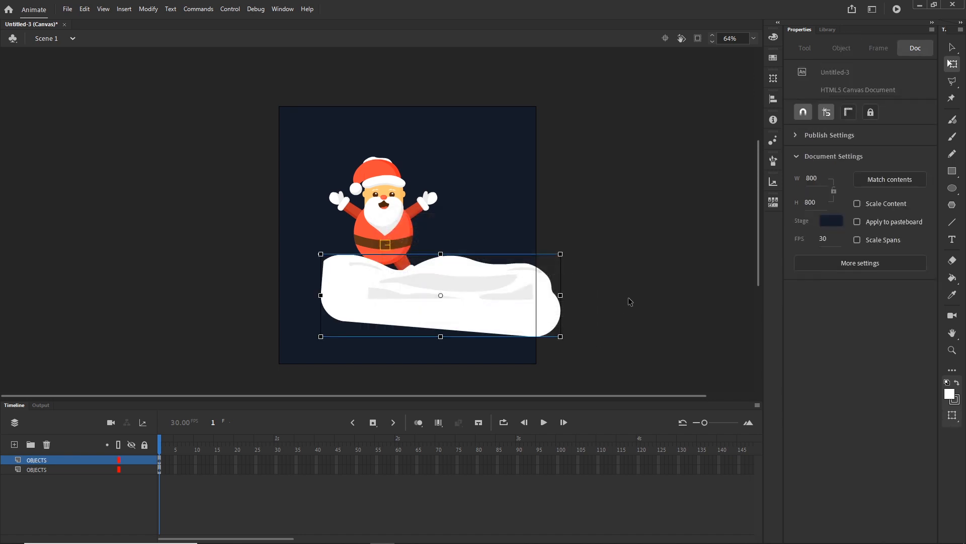
# - Scale the snow ground proportionally to 243% using the Transform settings
pyautogui.click(493, 316)
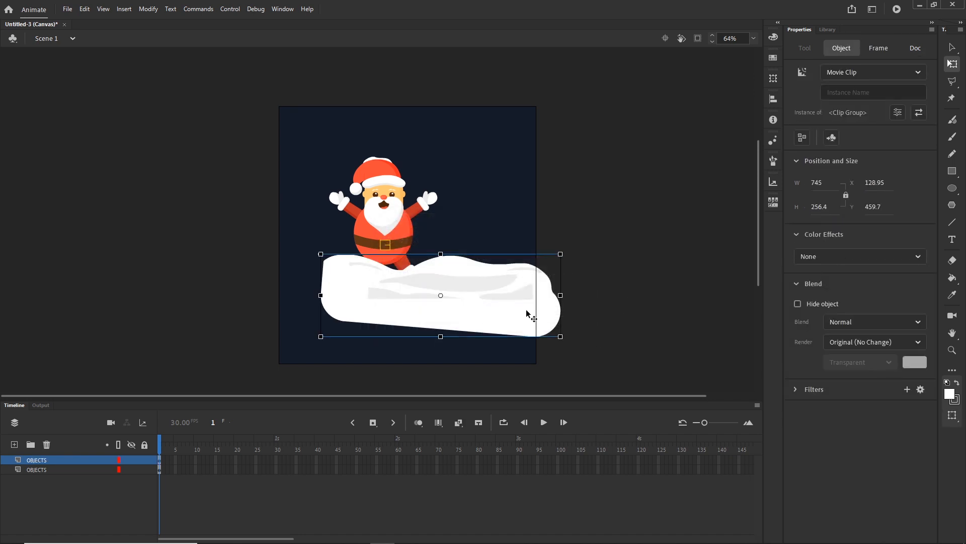
pyautogui.click(776, 80)
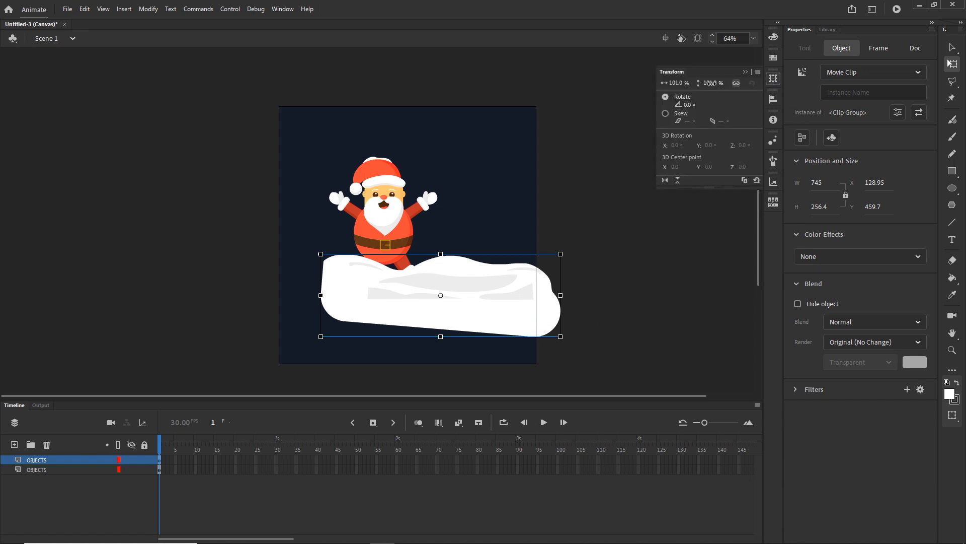
pyautogui.moveTo(709, 83); pyautogui.dragTo(781, 81)
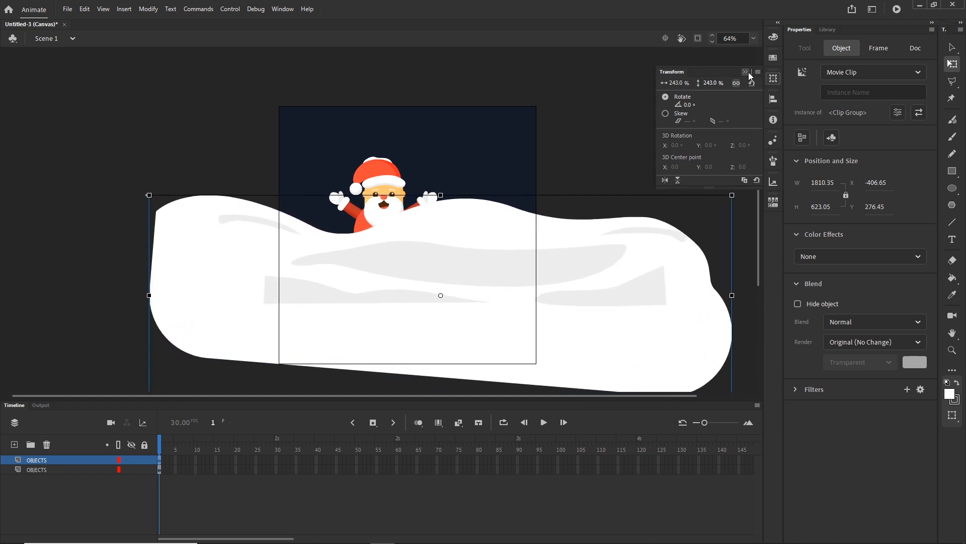
pyautogui.click(746, 72)
# - Move the enlarged snow ground down and to the left, to about X -541 and Y 387
pyautogui.click(696, 91)
pyautogui.moveTo(590, 268); pyautogui.dragTo(546, 304)
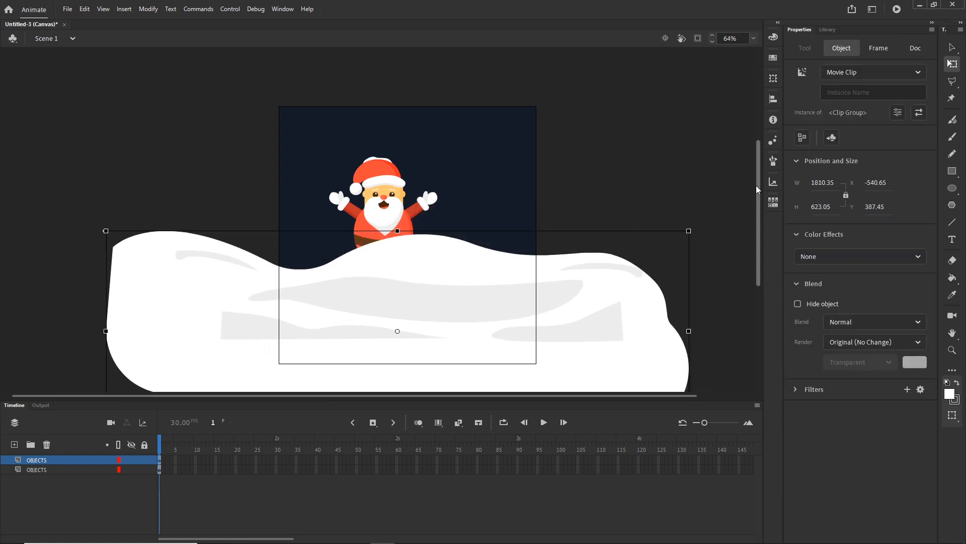
pyautogui.moveTo(758, 184); pyautogui.dragTo(758, 203)
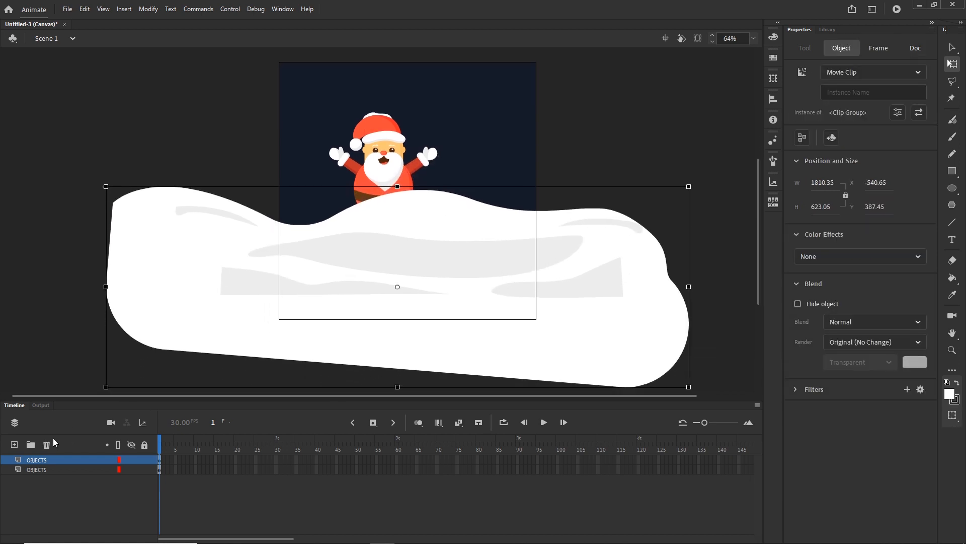
# - Rename the layer holding the snow ground as snow
pyautogui.click(45, 496)
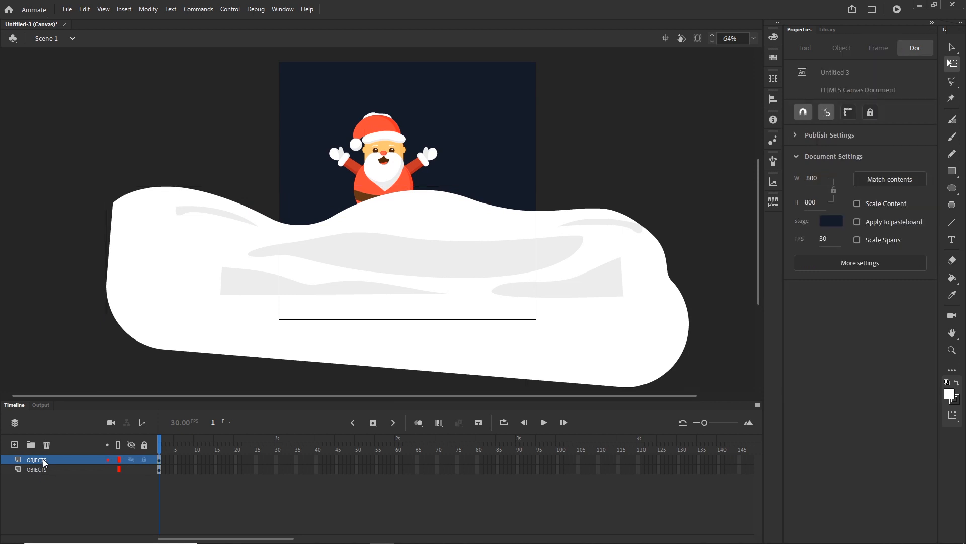
pyautogui.click(43, 463)
pyautogui.doubleClick(42, 461)
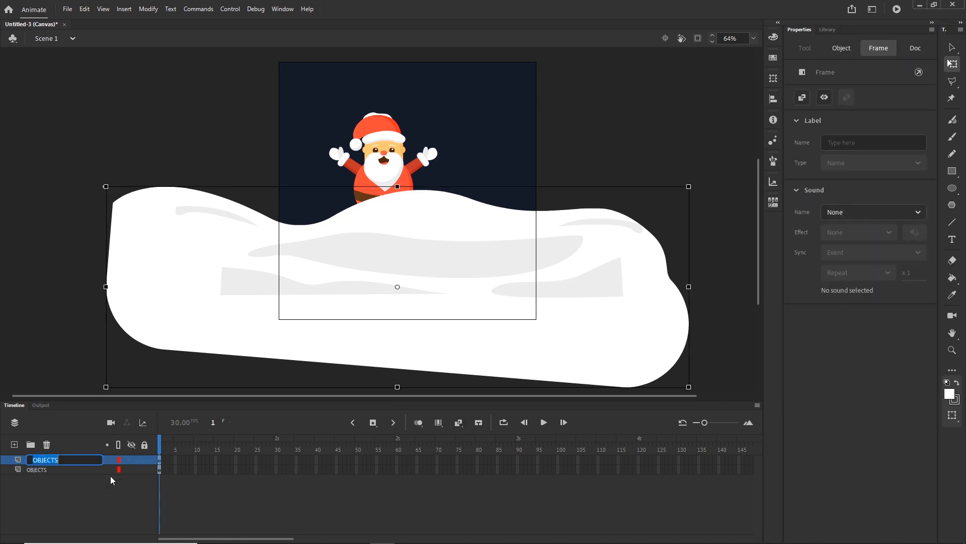
pyautogui.write('snow')
pyautogui.click(109, 478)
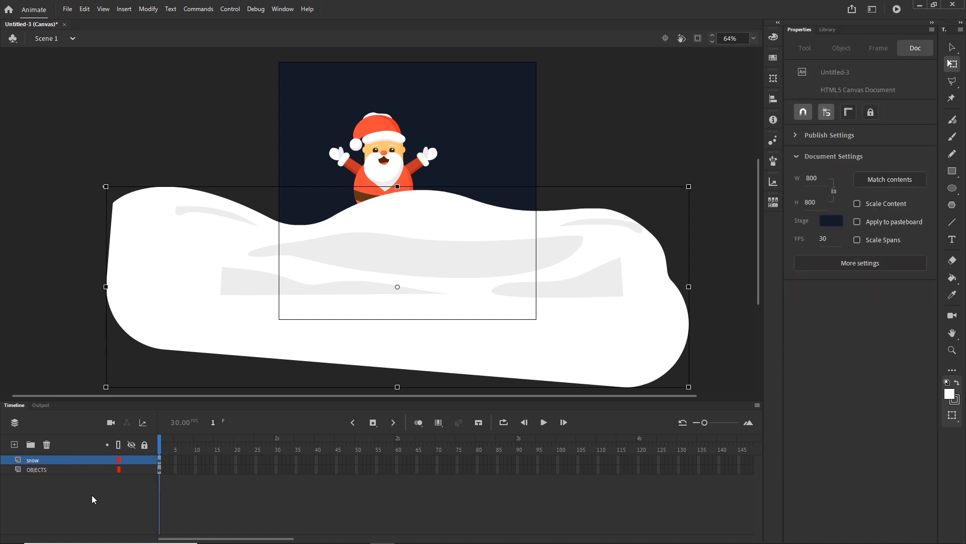
# - Rename the OBJECTS layer as santa
pyautogui.click(44, 471)
pyautogui.doubleClick(44, 469)
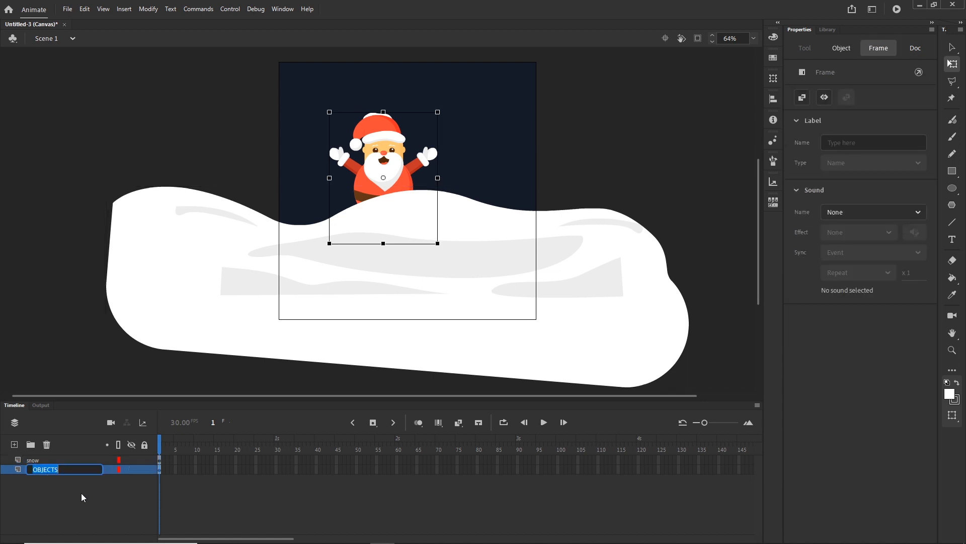
pyautogui.write('santa')
pyautogui.click(91, 501)
# - Move the snow layer below the santa layer so Santa stands in front of the snow
pyautogui.click(39, 460)
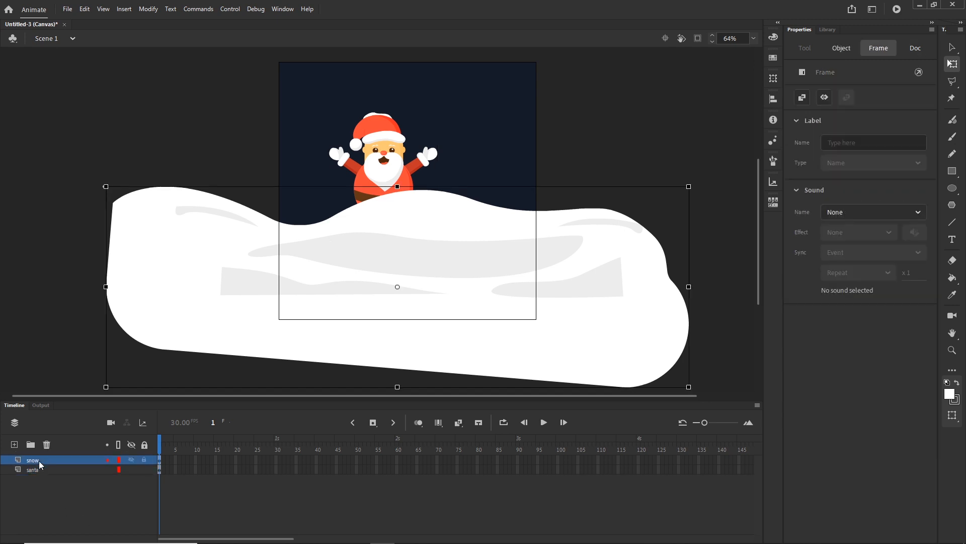
pyautogui.moveTo(38, 460); pyautogui.dragTo(41, 476)
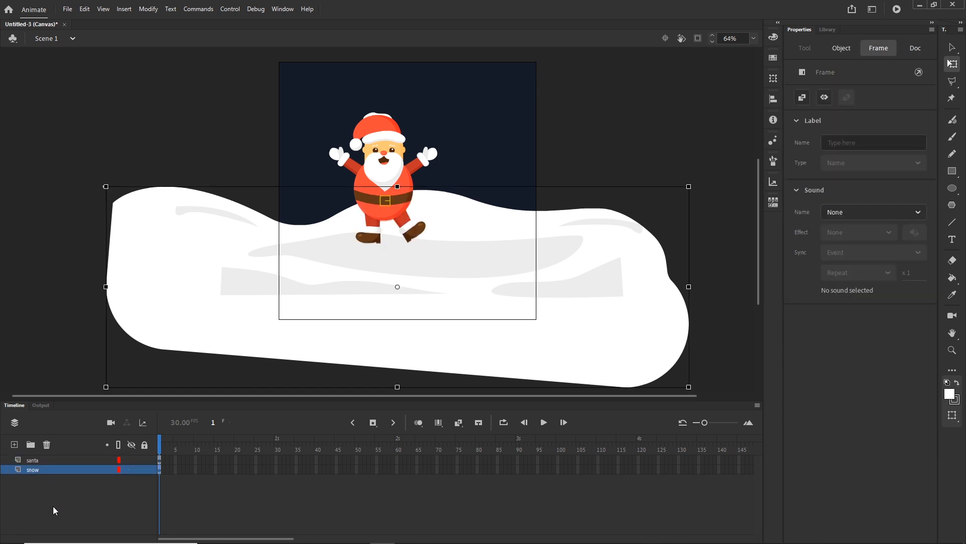
pyautogui.click(53, 505)
# - Move Santa down and slightly right to about X 188 and Y 250, and briefly preview the scene with off-stage content clipped
pyautogui.moveTo(395, 180); pyautogui.dragTo(405, 210)
pyautogui.click(669, 88)
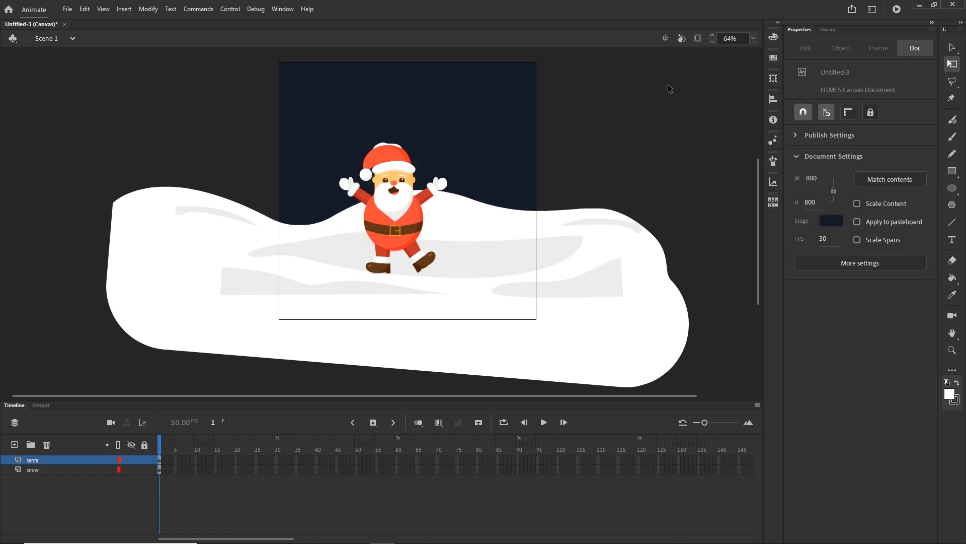
pyautogui.click(699, 38)
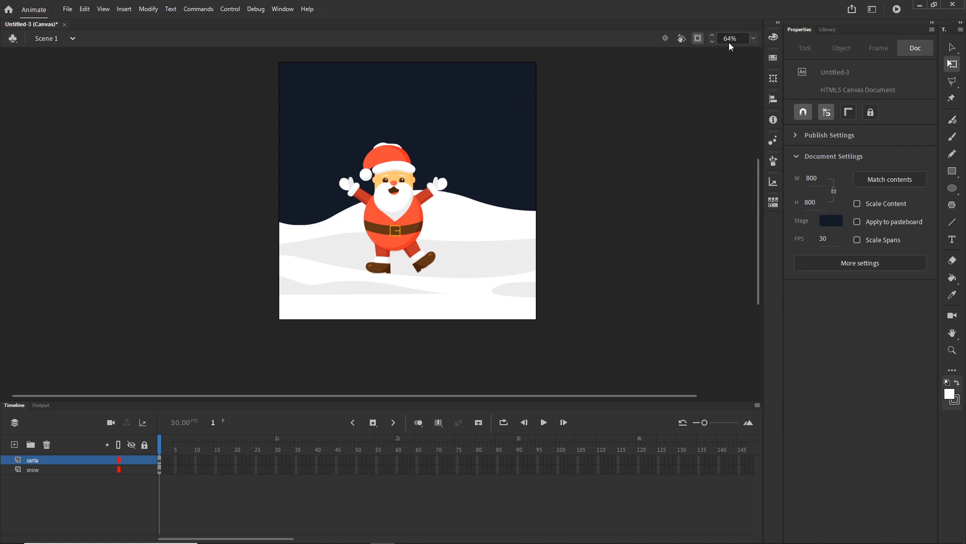
pyautogui.click(699, 40)
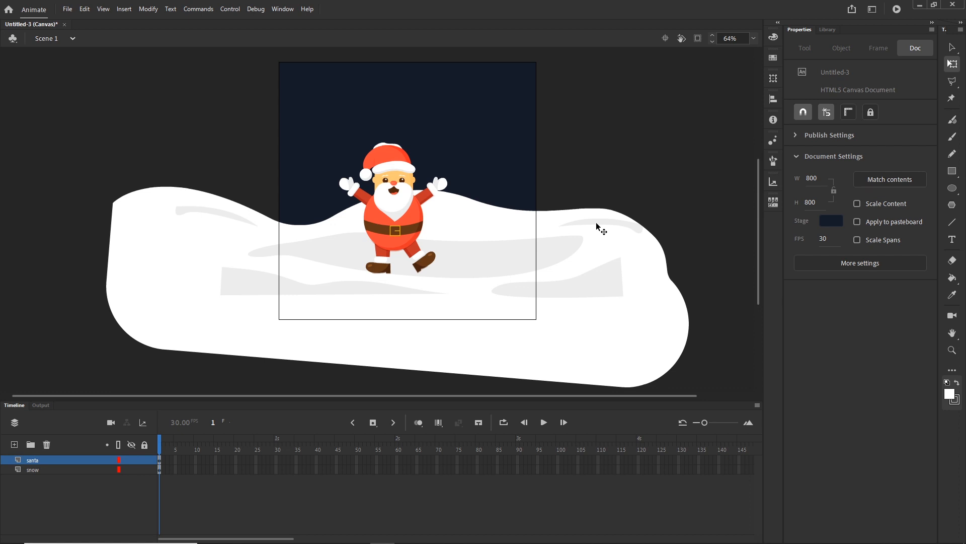
# - Save the document as santa in Animate Document (*.fla) format in the tutorial's banner folder
pyautogui.click(67, 9)
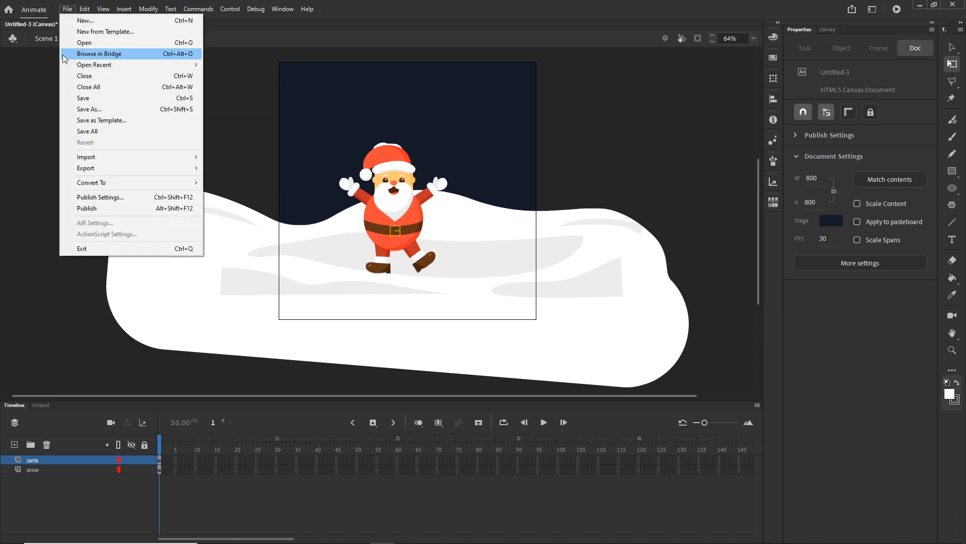
pyautogui.click(83, 98)
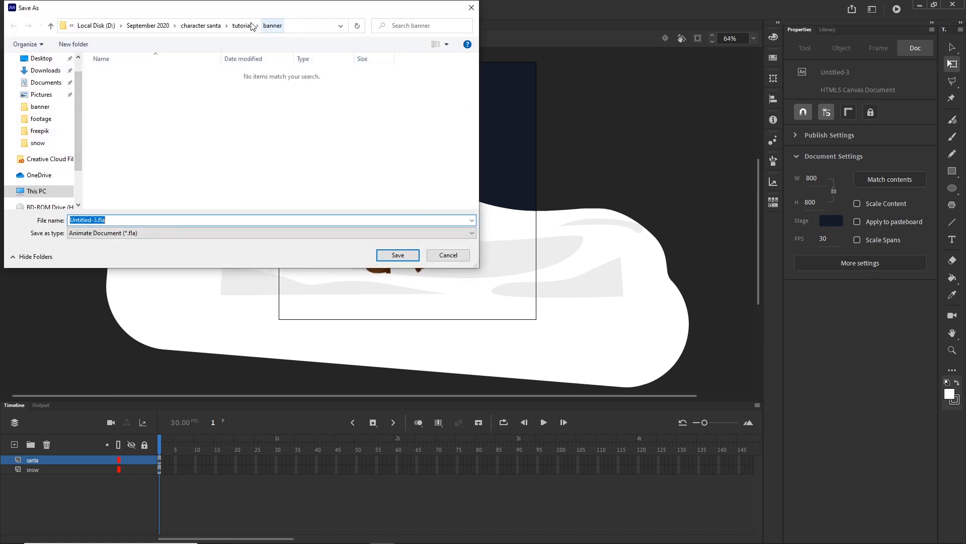
pyautogui.click(244, 26)
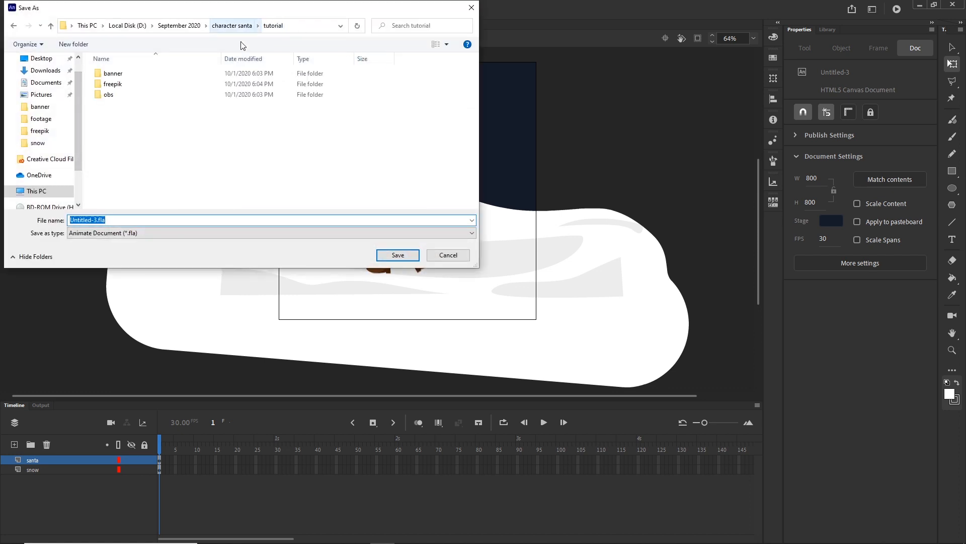
pyautogui.doubleClick(118, 75)
pyautogui.doubleClick(142, 217)
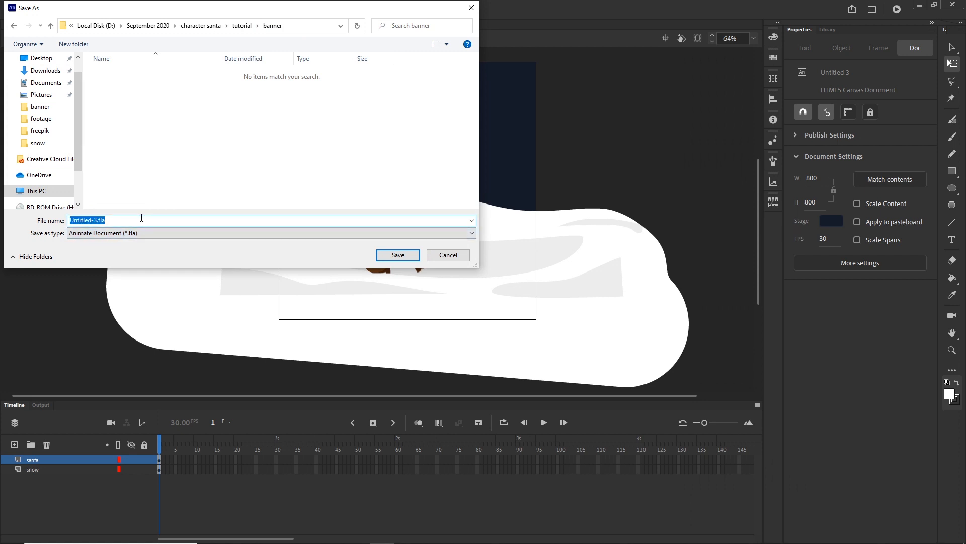
pyautogui.write('santa')
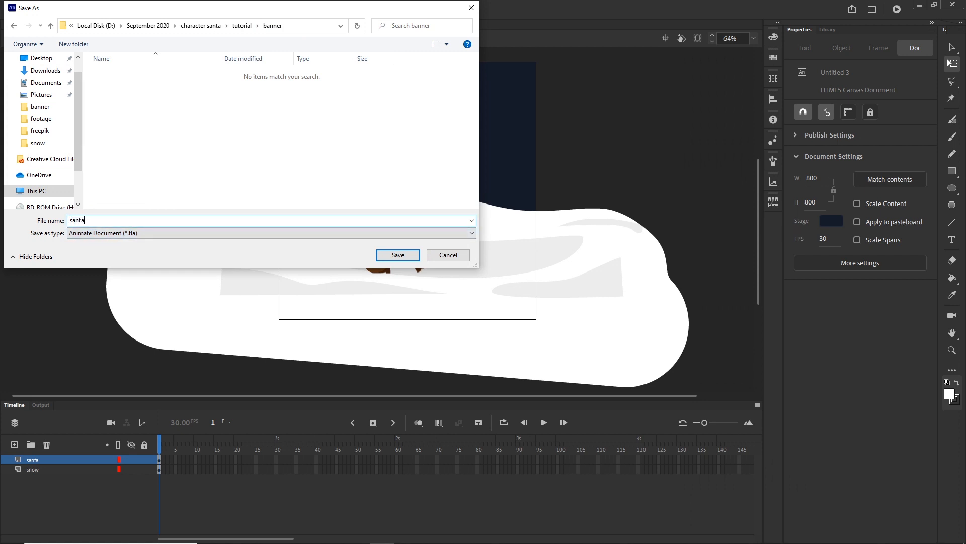
pyautogui.click(398, 255)
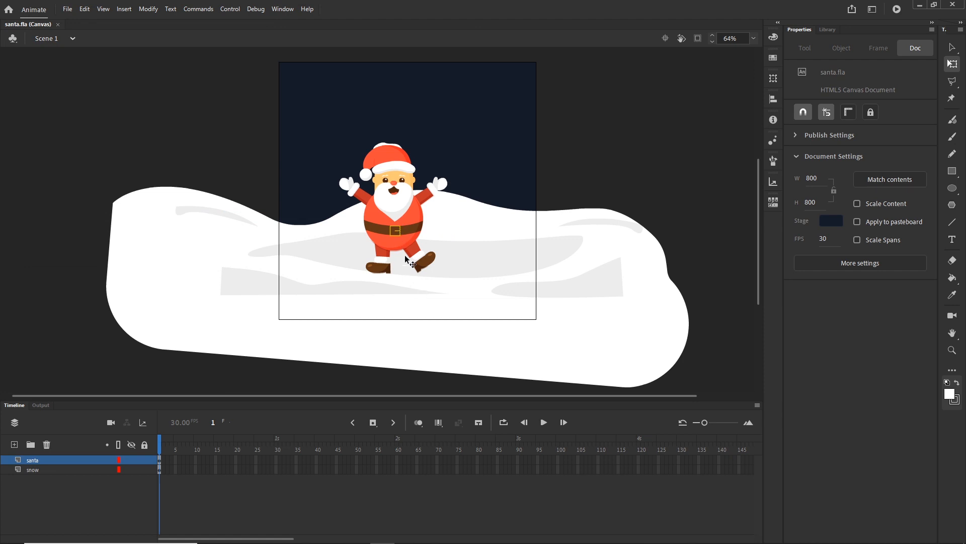
# - Convert the Santa group to a Movie Clip symbol named santa
pyautogui.click(399, 222)
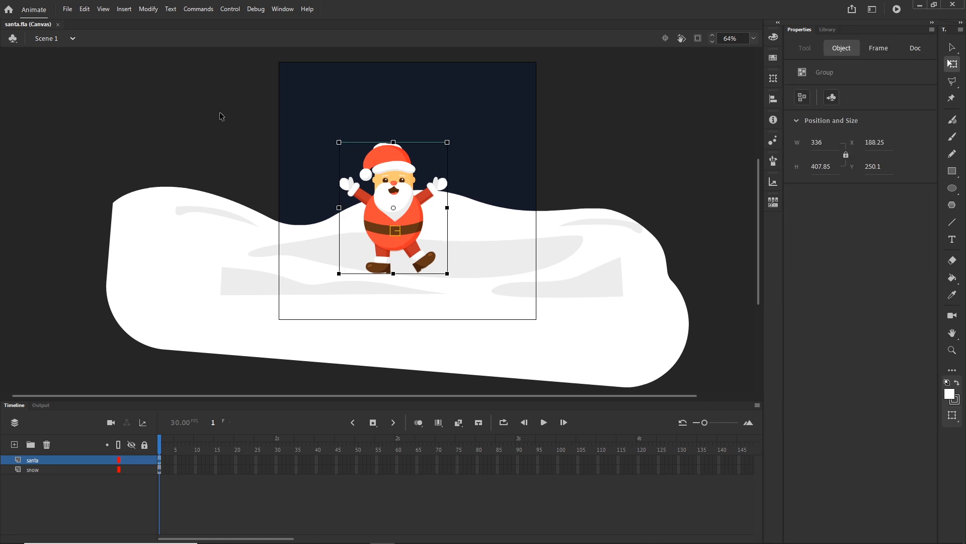
pyautogui.click(148, 9)
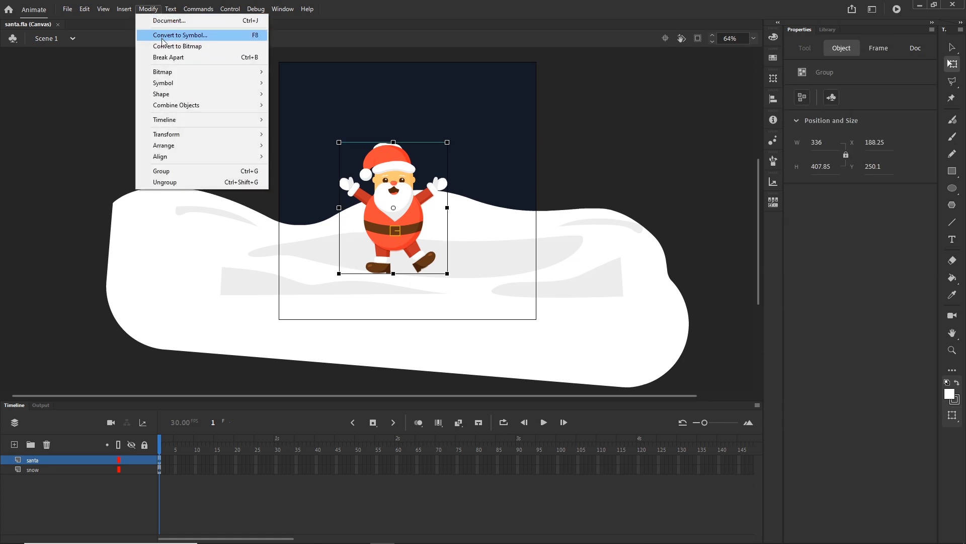
pyautogui.click(259, 37)
pyautogui.write('santa')
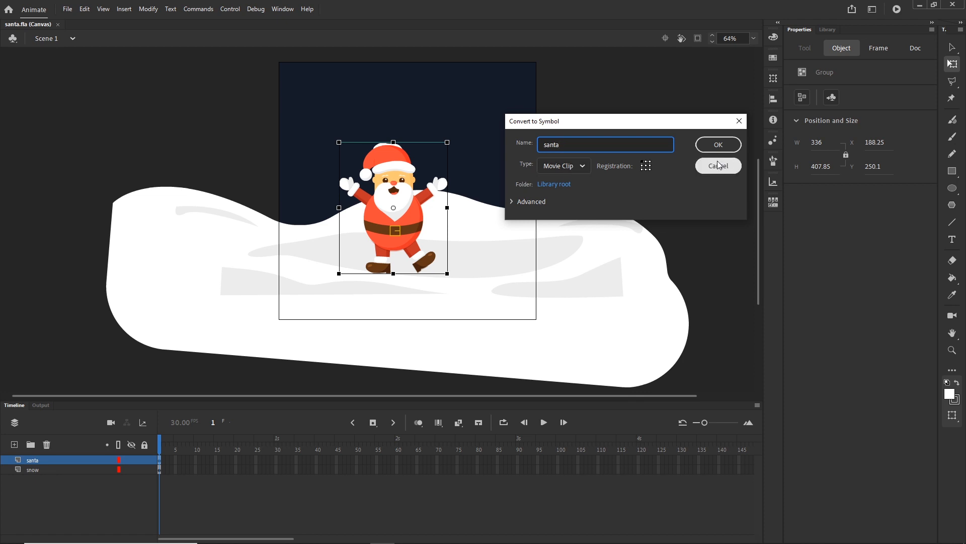
pyautogui.click(718, 144)
pyautogui.click(599, 182)
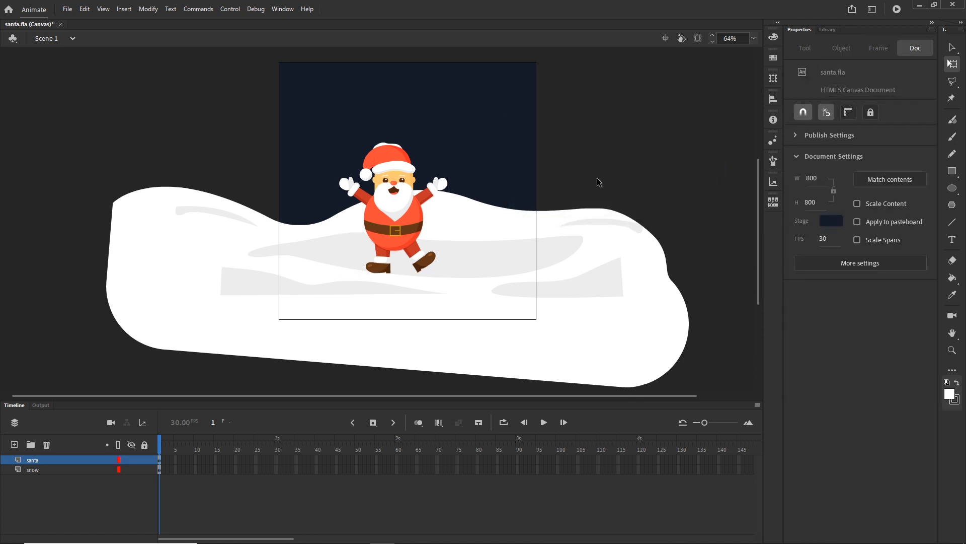
# - Inspect the santa symbol in the library, place an extra instance on the stage and delete it
pyautogui.click(827, 29)
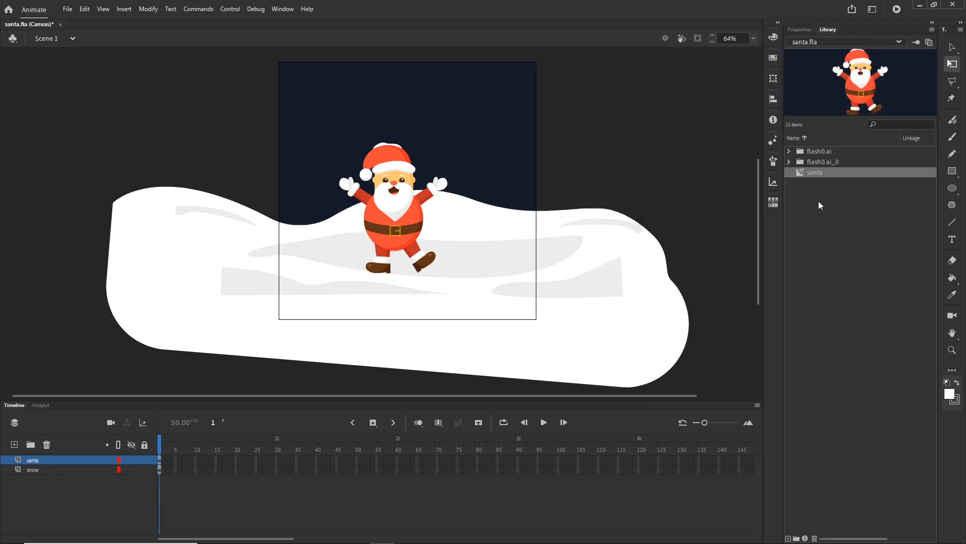
pyautogui.click(818, 161)
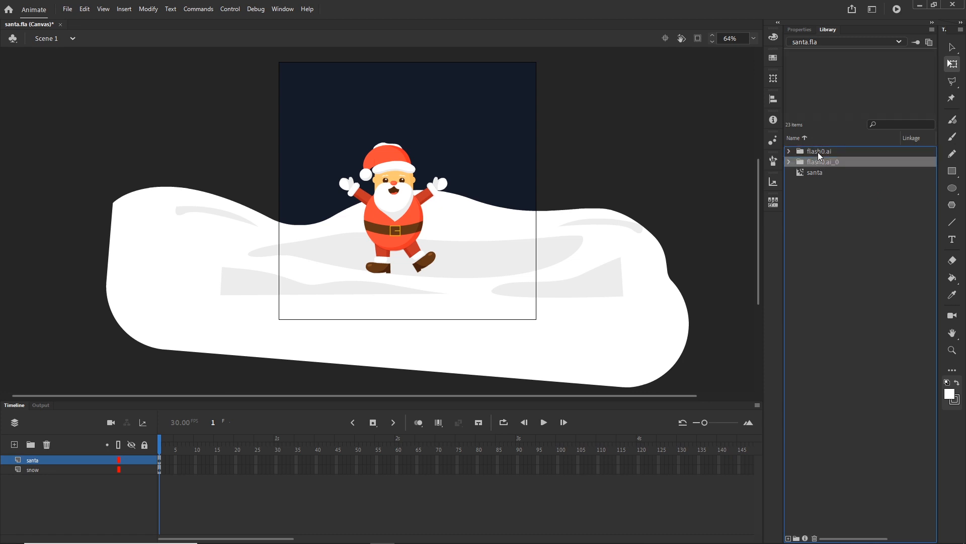
pyautogui.click(817, 176)
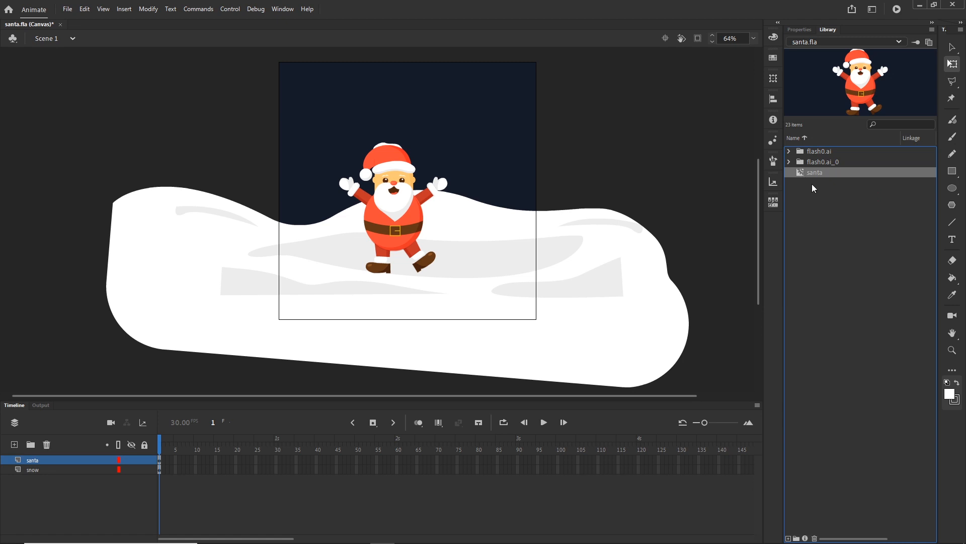
pyautogui.moveTo(819, 174); pyautogui.dragTo(505, 126)
pyautogui.press('Delete')
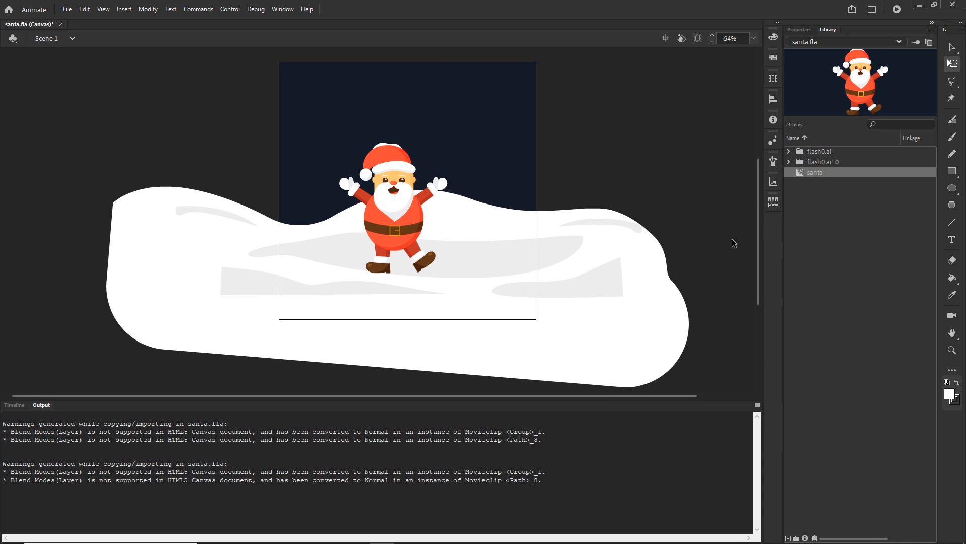
pyautogui.click(18, 404)
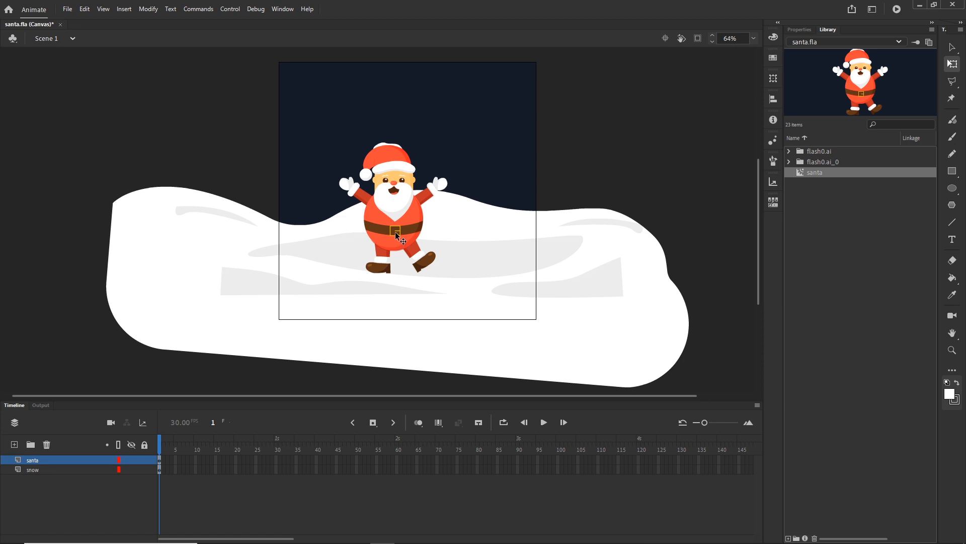
# - Nudge the Santa instance slightly down on the snow, and check the layer inside its symbol before returning to Scene 1
pyautogui.moveTo(395, 237)
pyautogui.mouseDown()
pyautogui.moveTo(402, 185)
pyautogui.moveTo(397, 236)
pyautogui.mouseUp()
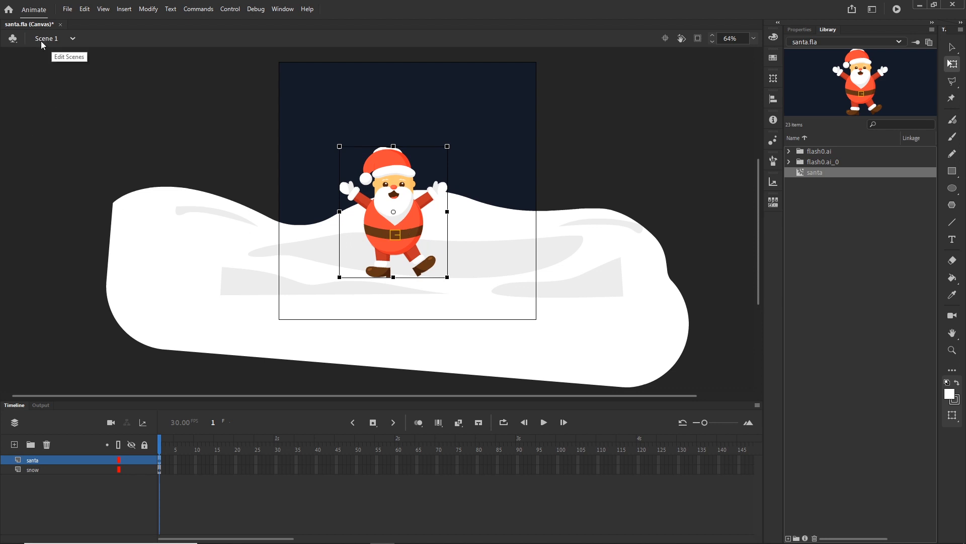
pyautogui.doubleClick(419, 227)
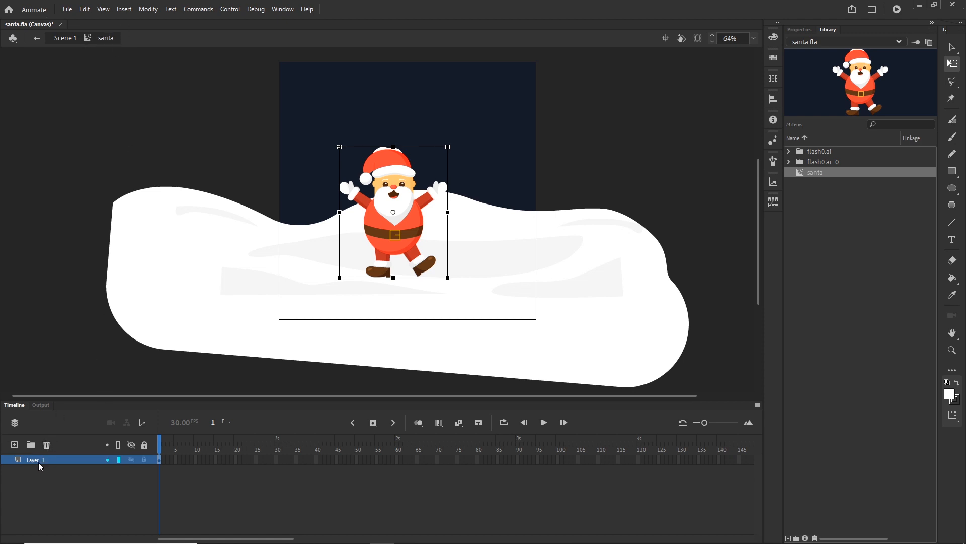
pyautogui.click(64, 41)
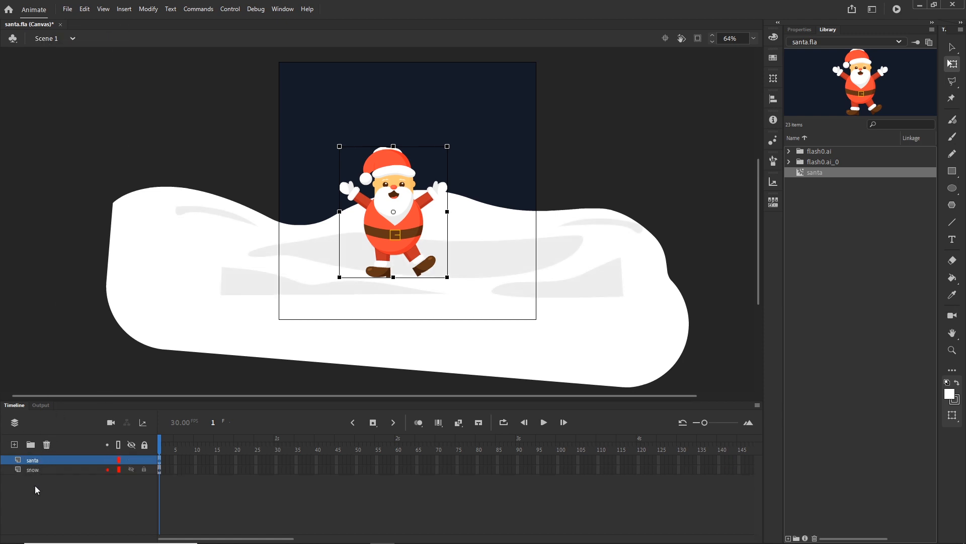
# - Open the santa symbol for editing in place and check its artwork's bounds with the Free Transform tool
pyautogui.doubleClick(416, 226)
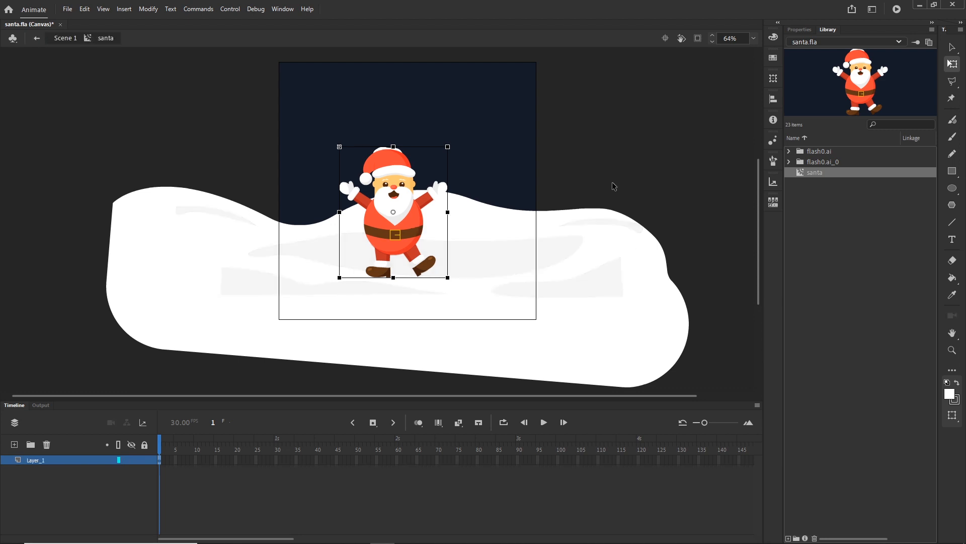
pyautogui.click(952, 48)
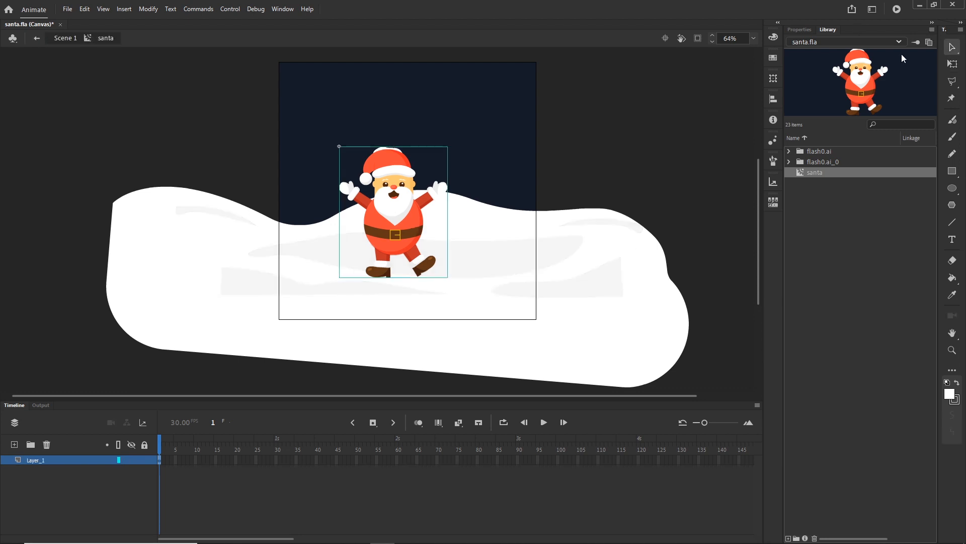
pyautogui.click(69, 38)
pyautogui.doubleClick(412, 212)
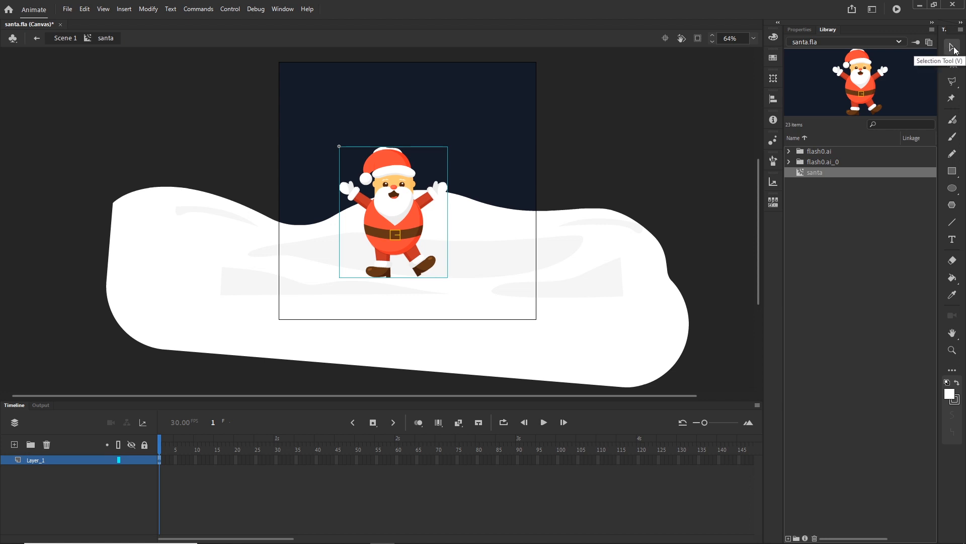
pyautogui.click(953, 65)
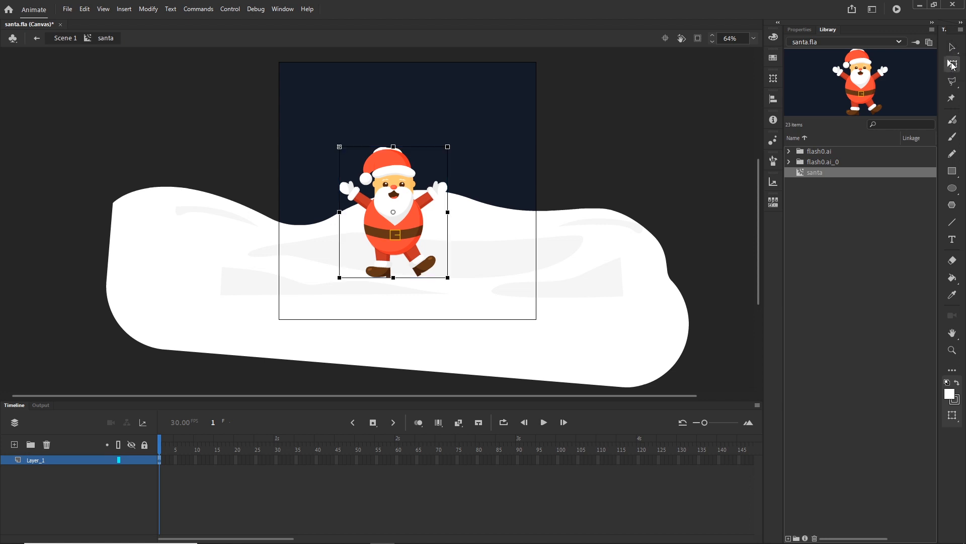
pyautogui.click(564, 211)
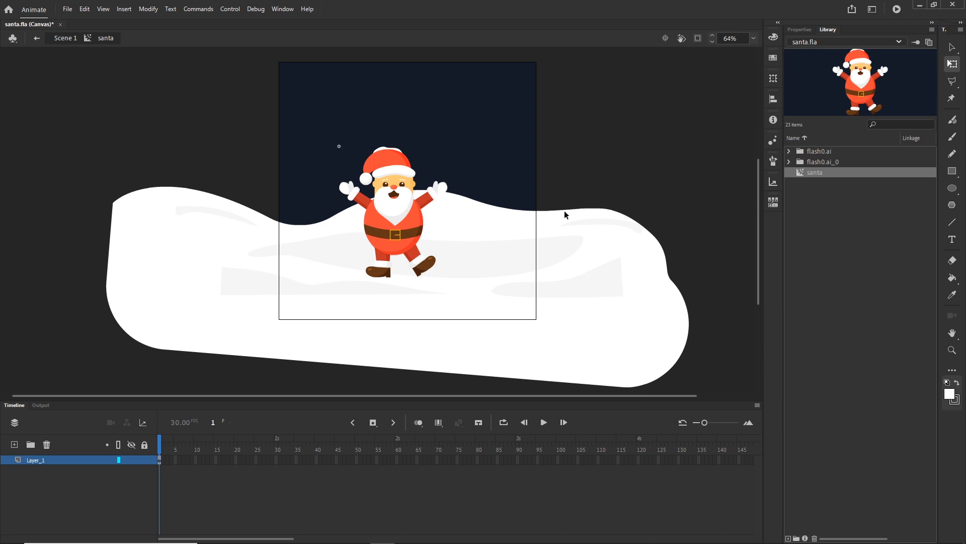
pyautogui.click(416, 232)
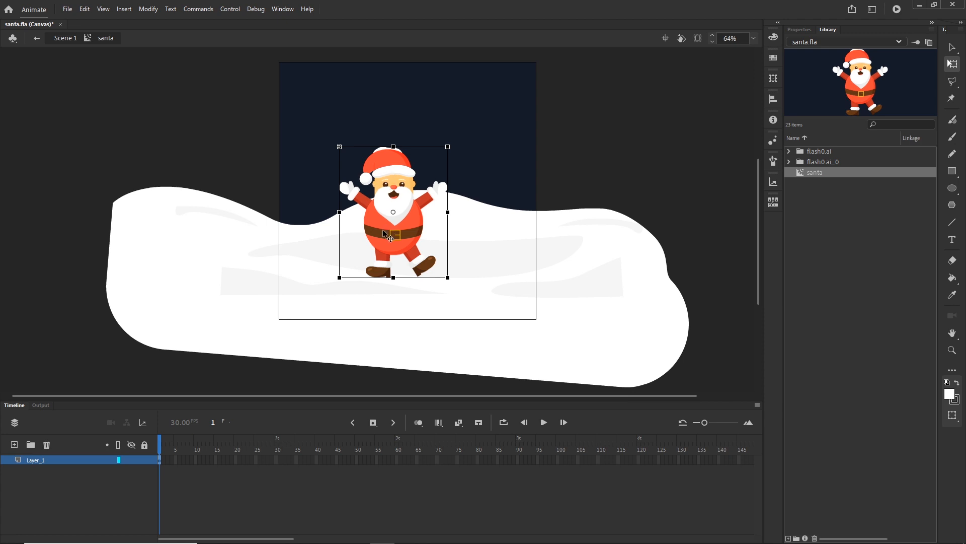
pyautogui.click(589, 203)
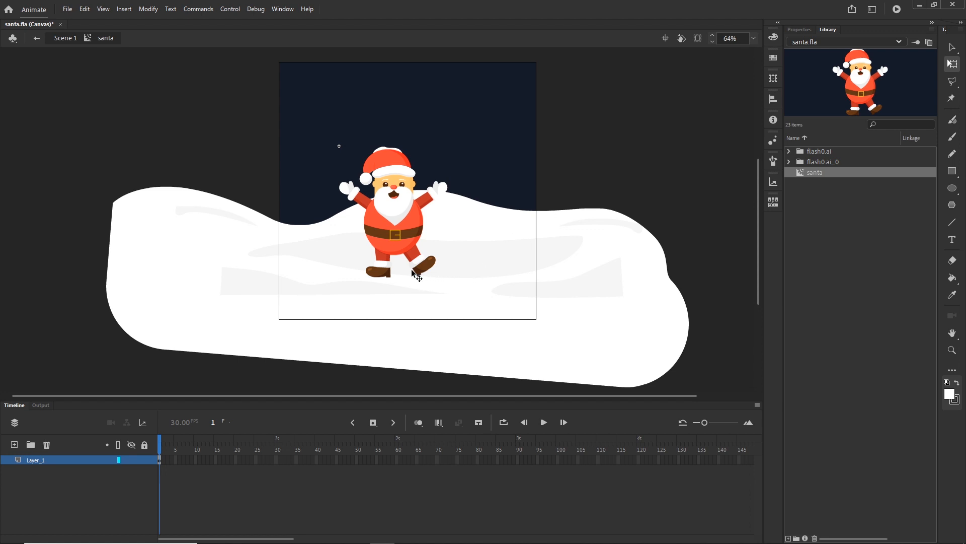
# - Open the Santa group inside the santa symbol and move its whole artwork down
pyautogui.scroll(2, 412, 271)
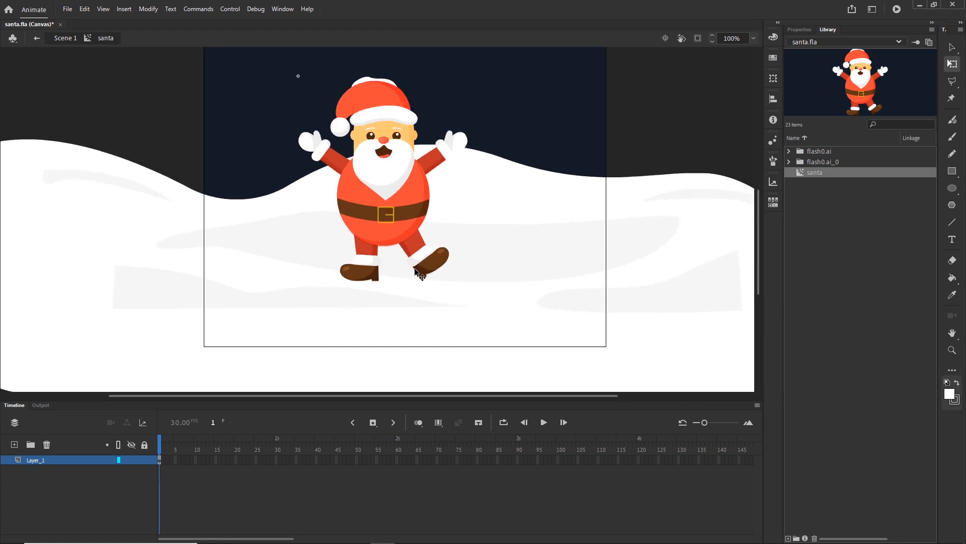
pyautogui.scroll(2, 412, 270)
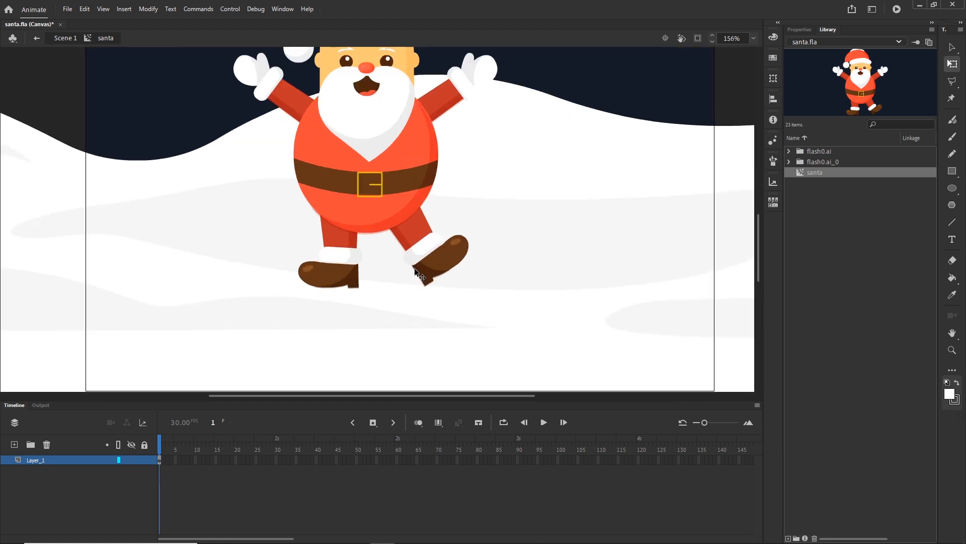
pyautogui.doubleClick(437, 252)
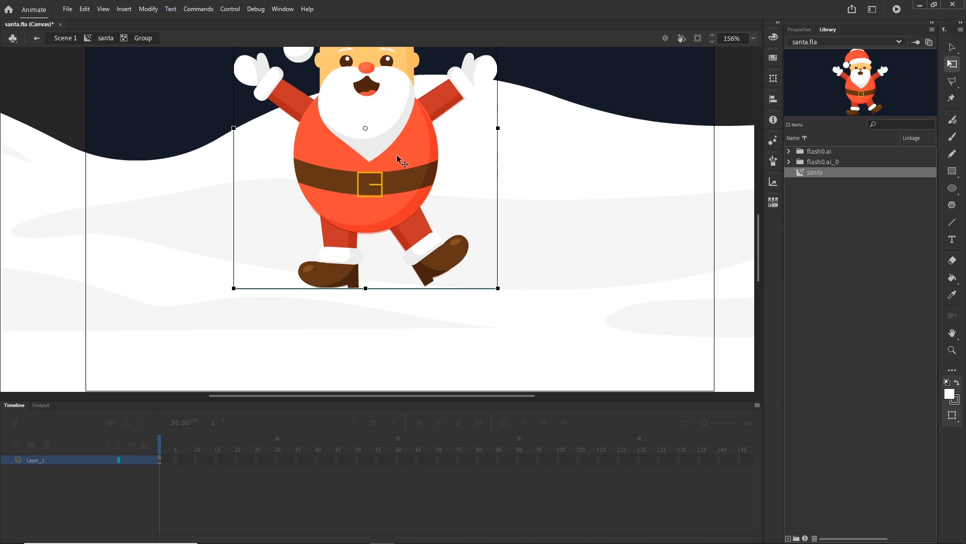
pyautogui.moveTo(427, 146); pyautogui.dragTo(428, 181)
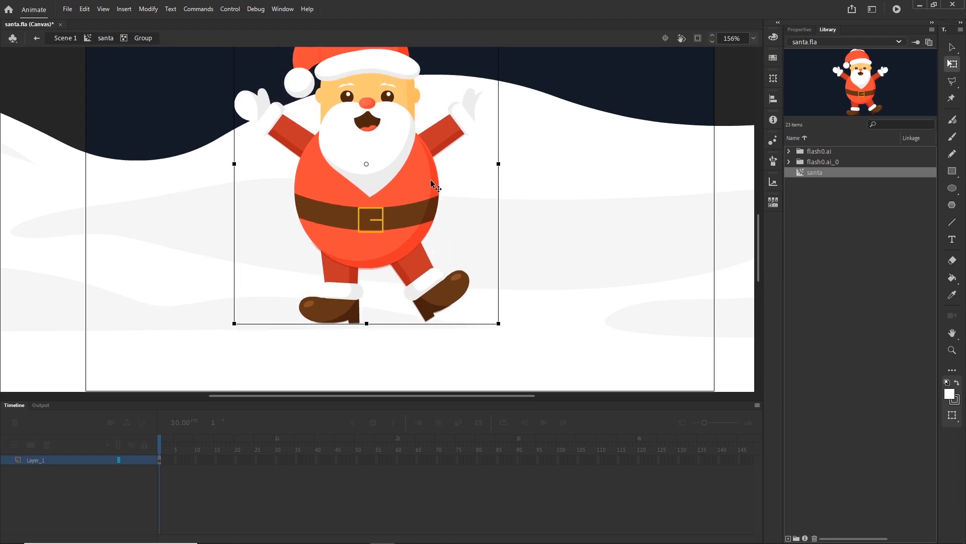
# - Undo the last move of the Santa artwork, then open its nested group and try moving the legs aside before undoing that move
pyautogui.hotkey('ctrl', 'z')
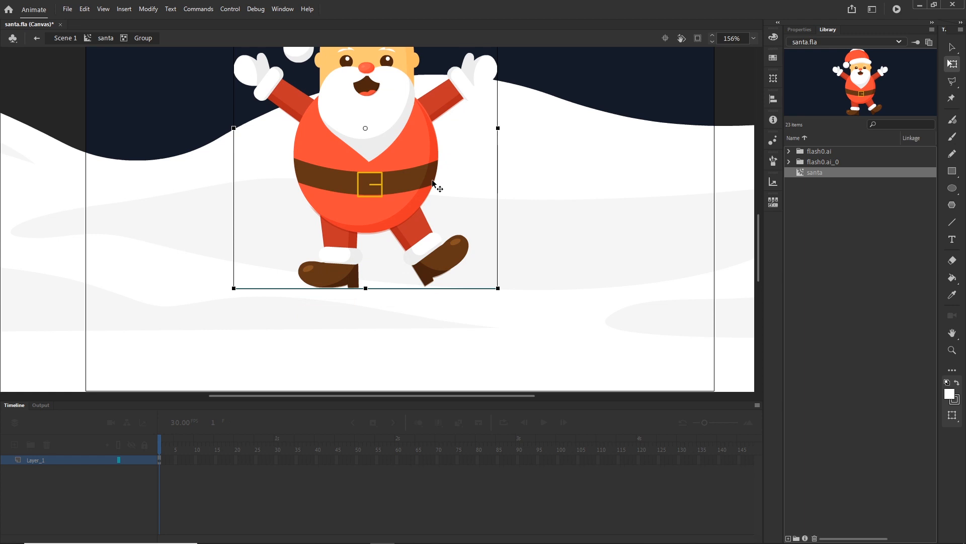
pyautogui.doubleClick(427, 250)
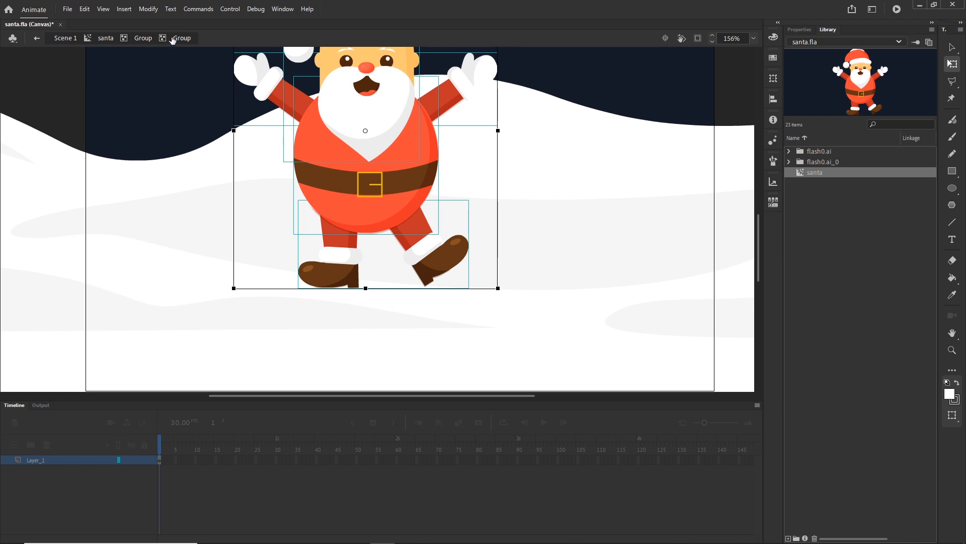
pyautogui.click(607, 211)
pyautogui.click(385, 221)
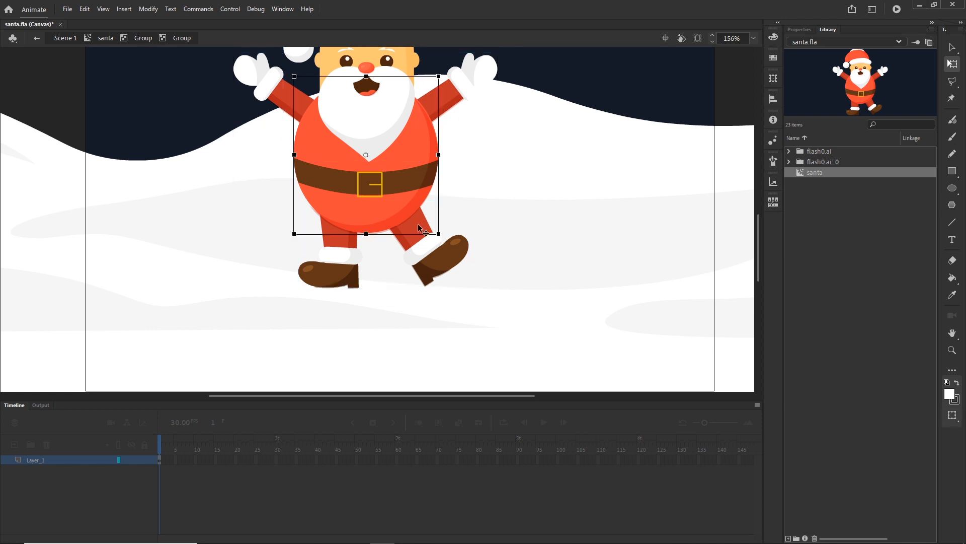
pyautogui.click(430, 244)
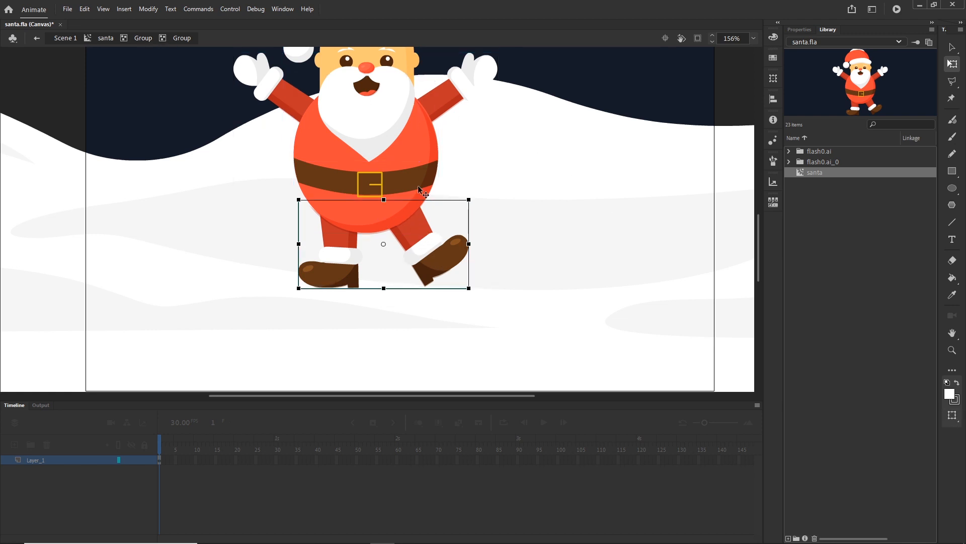
pyautogui.moveTo(431, 249); pyautogui.dragTo(388, 281)
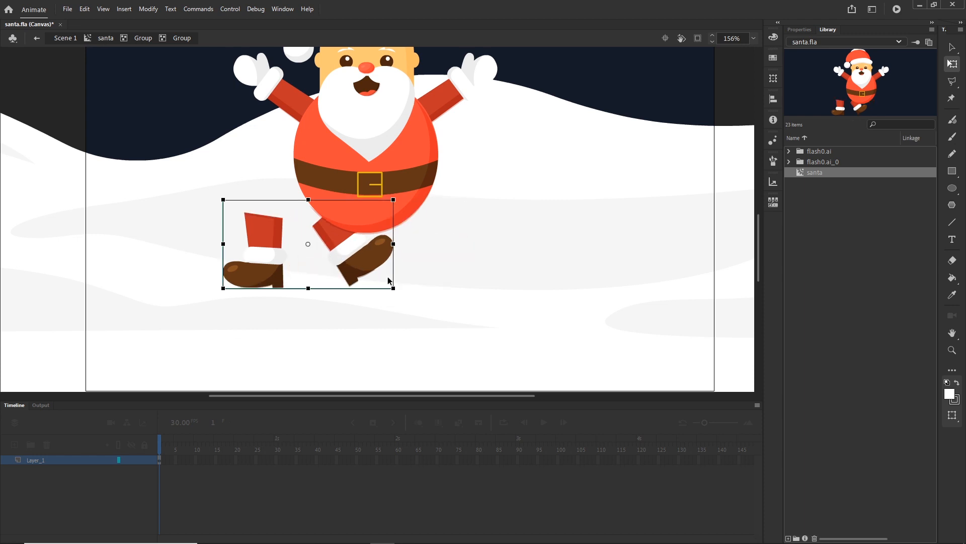
pyautogui.hotkey('ctrl', 'z')
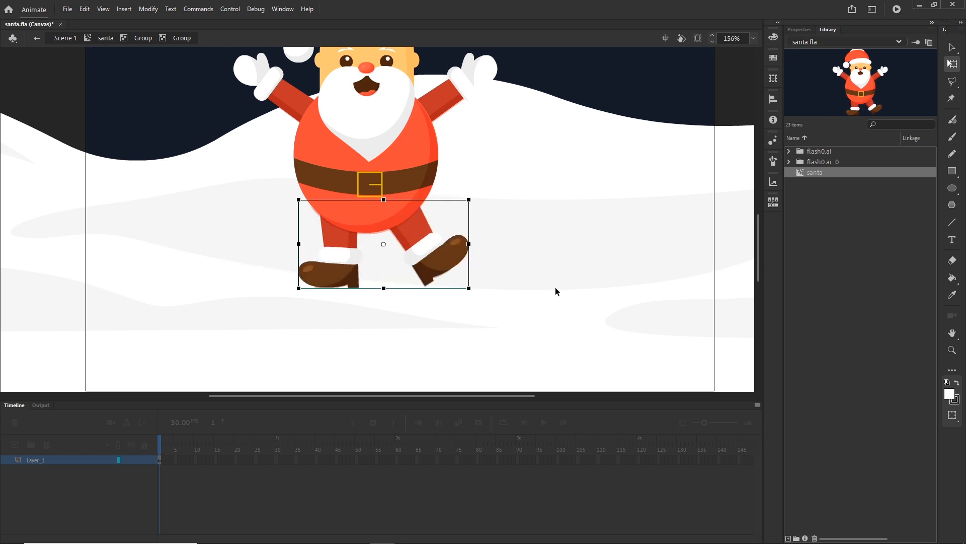
# - Cut the raised leg out of the legs group and return to the santa symbol's own timeline
pyautogui.doubleClick(421, 245)
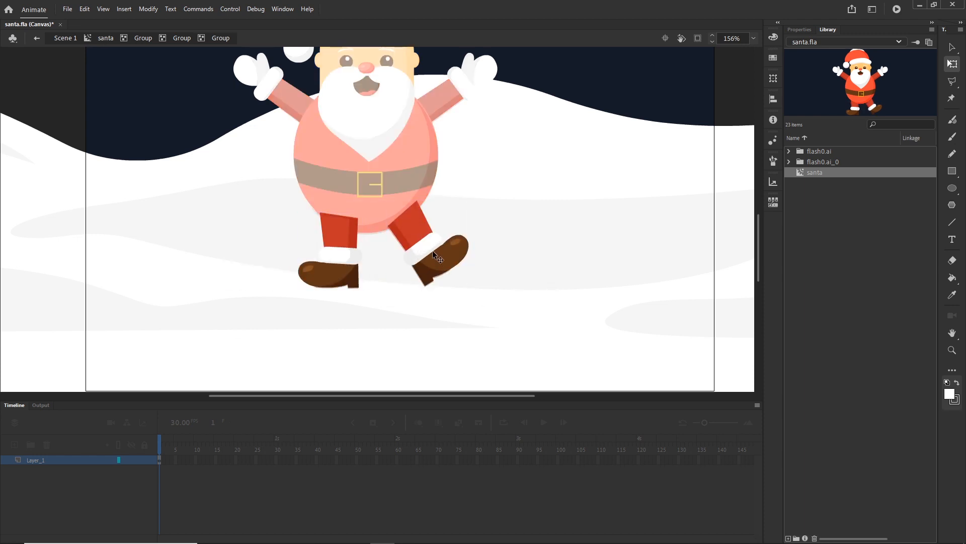
pyautogui.click(431, 249)
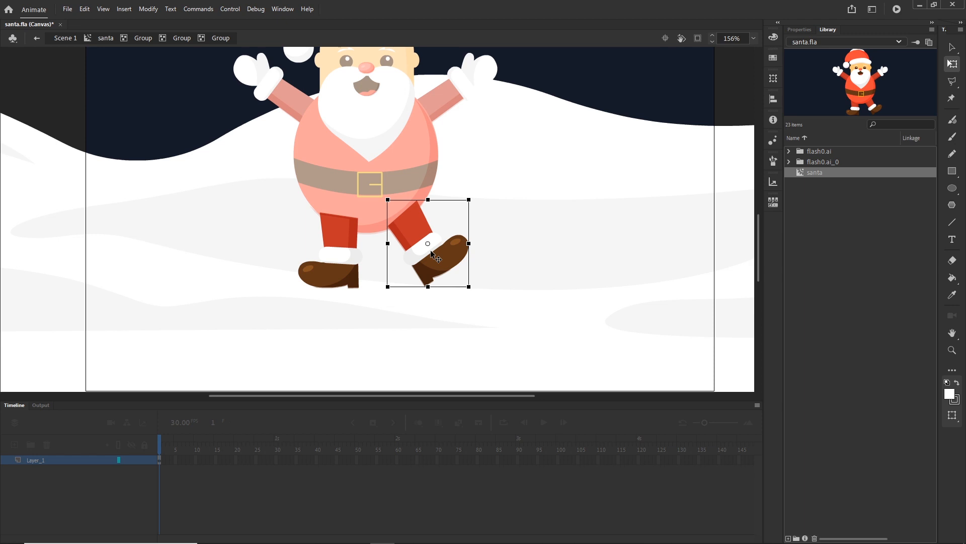
pyautogui.press('Delete')
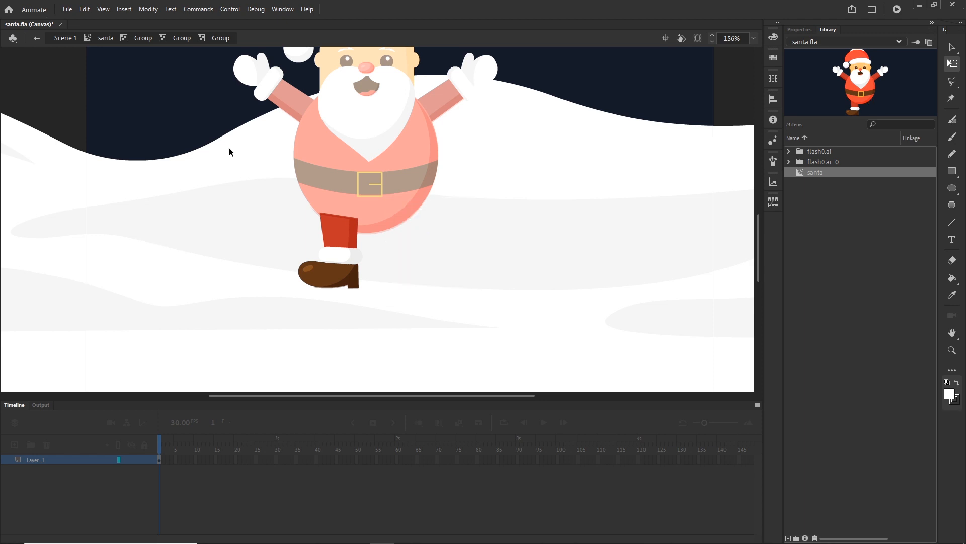
pyautogui.click(109, 41)
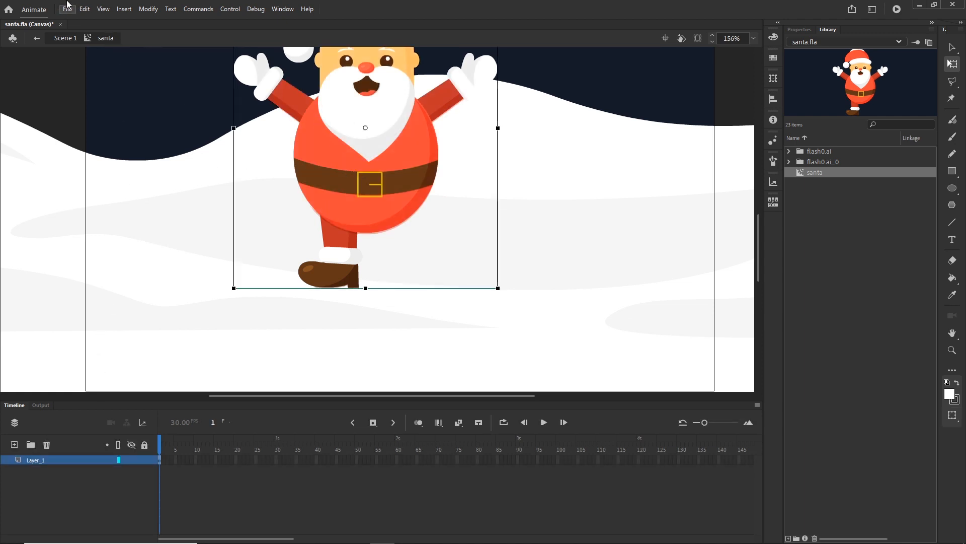
pyautogui.click(60, 39)
pyautogui.doubleClick(385, 160)
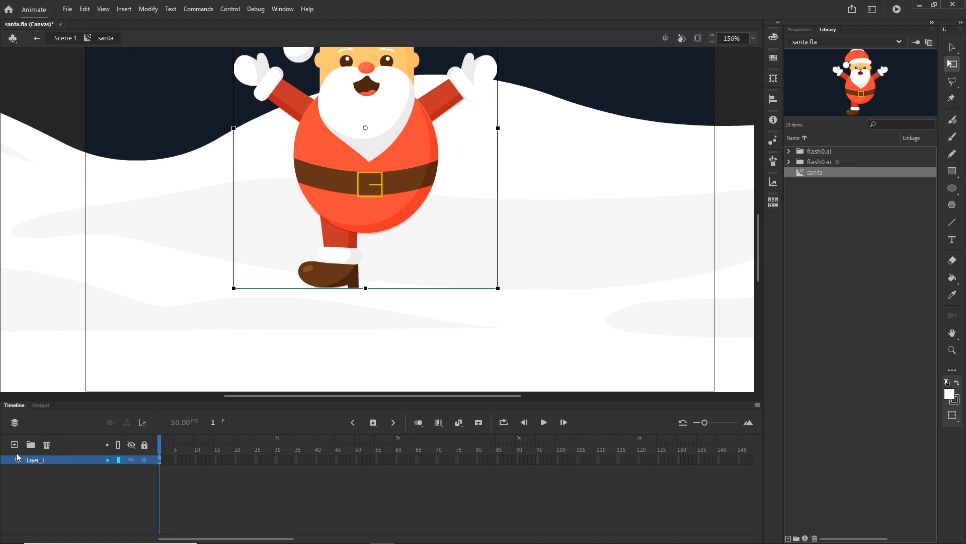
# - Add a new layer in the santa symbol and paste the raised leg in place on it
pyautogui.click(15, 445)
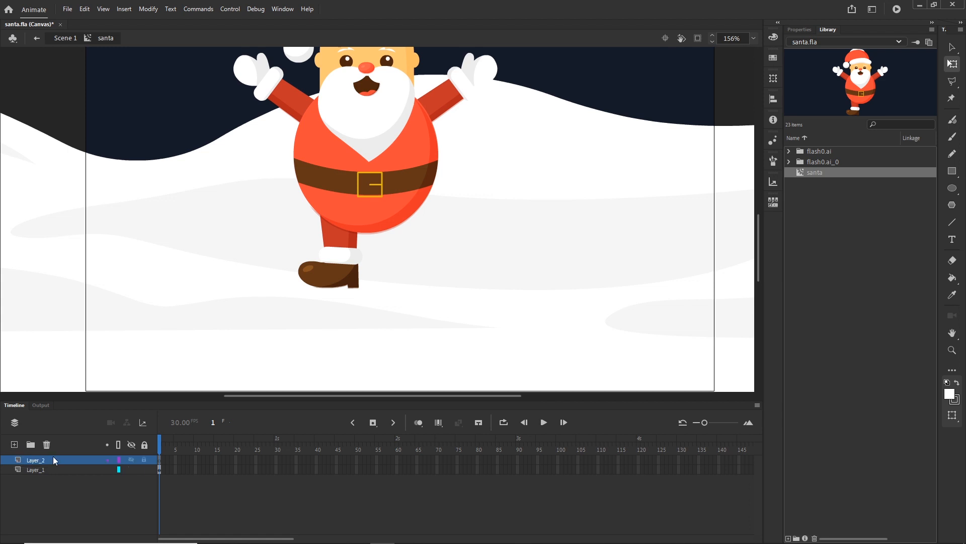
pyautogui.hotkey('ctrl', 'v')
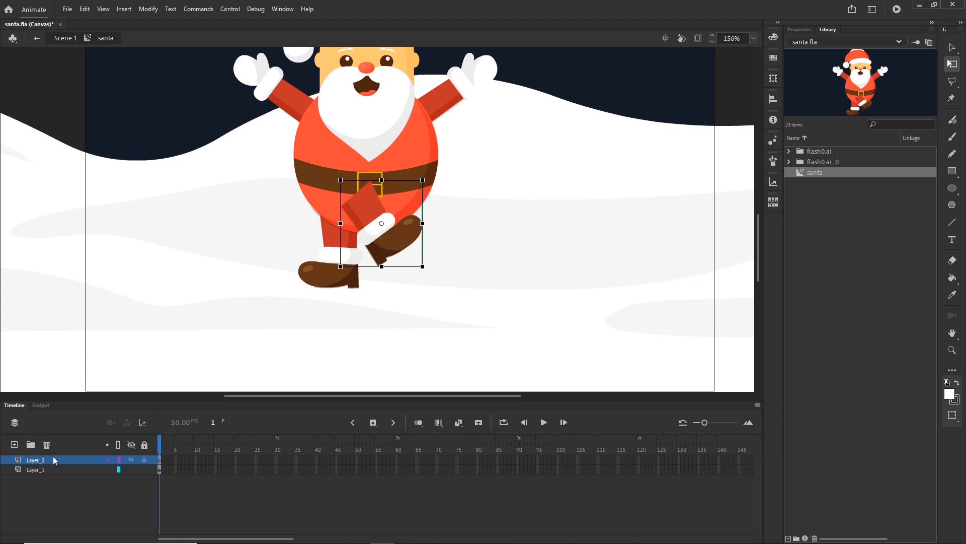
pyautogui.hotkey('ctrl', 'z')
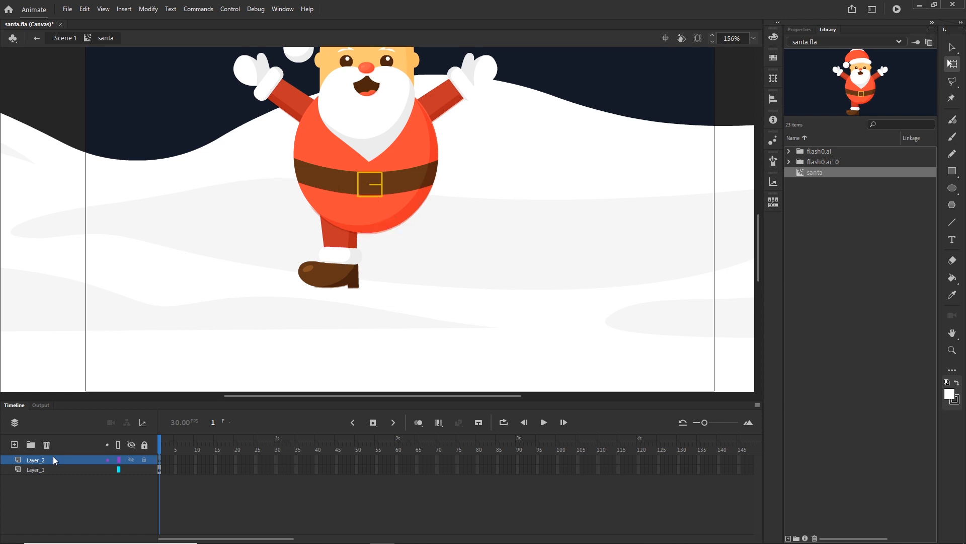
pyautogui.click(85, 9)
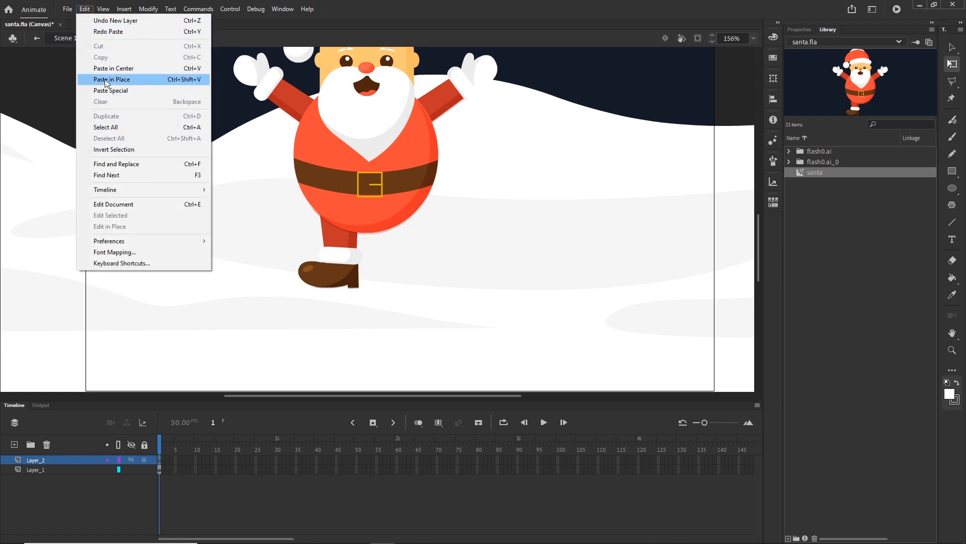
pyautogui.click(191, 80)
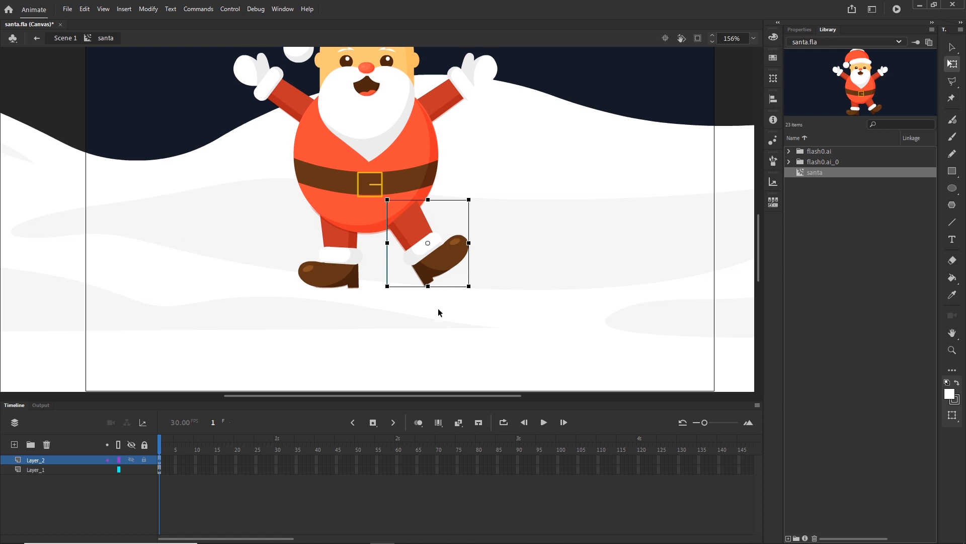
pyautogui.click(35, 496)
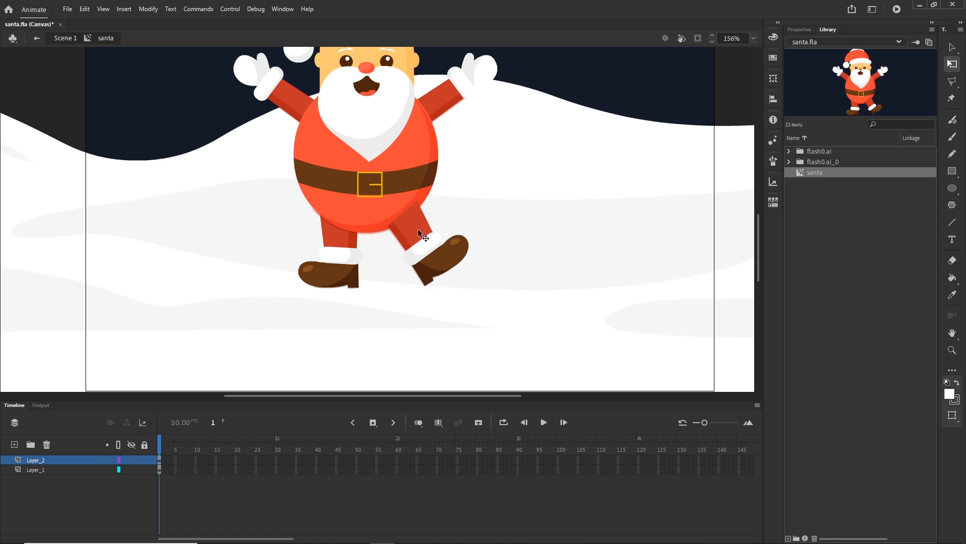
# - Rename the raised leg's layer as leftLeg and move it below Layer_1
pyautogui.click(37, 462)
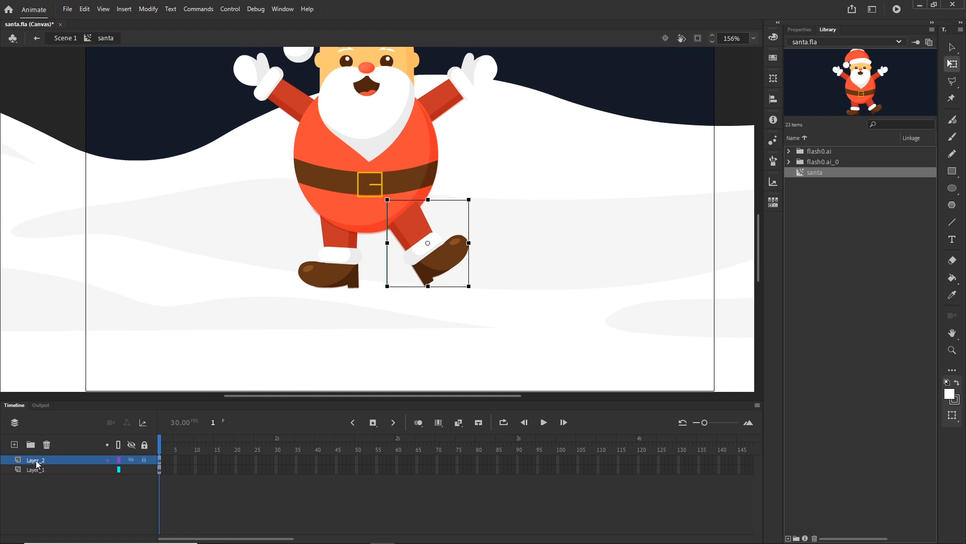
pyautogui.doubleClick(36, 462)
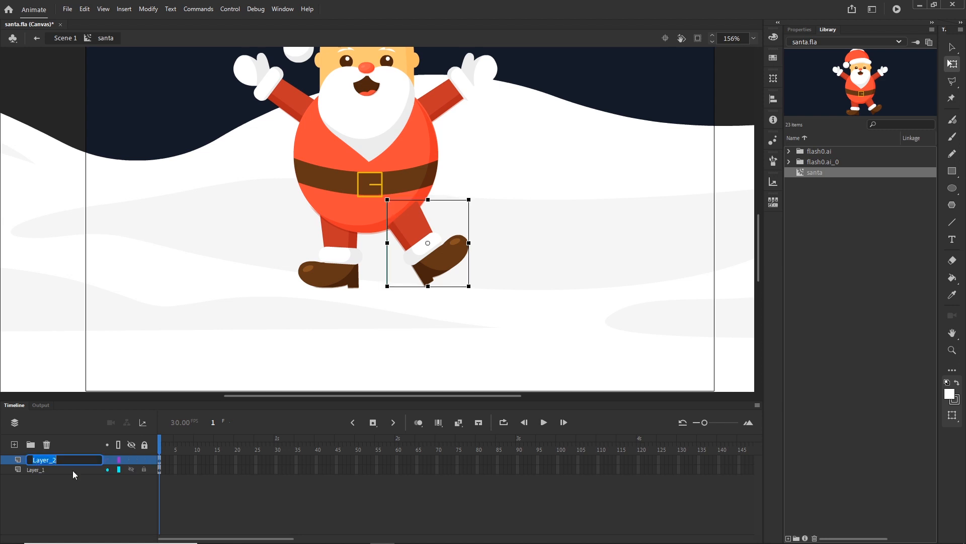
pyautogui.write('leftLeg')
pyautogui.click(64, 498)
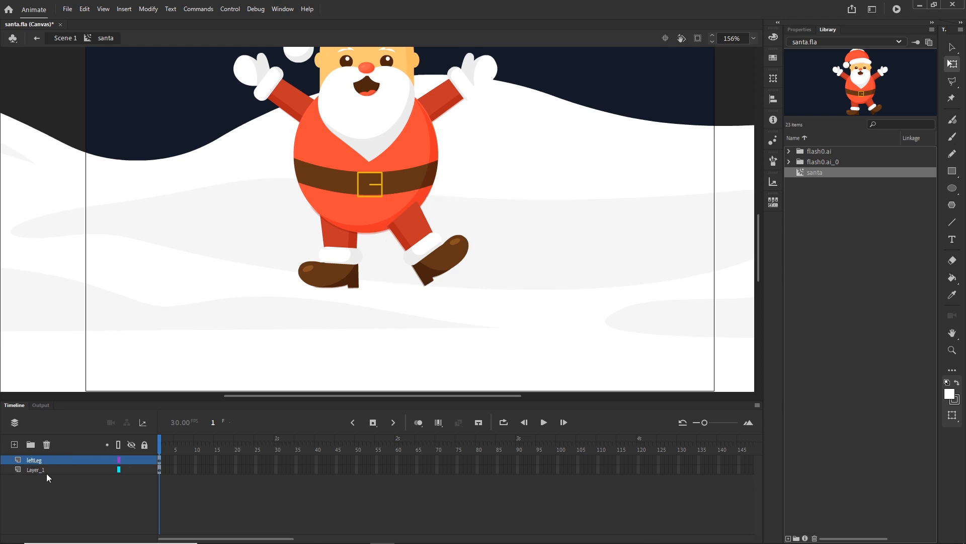
pyautogui.moveTo(43, 460); pyautogui.dragTo(43, 474)
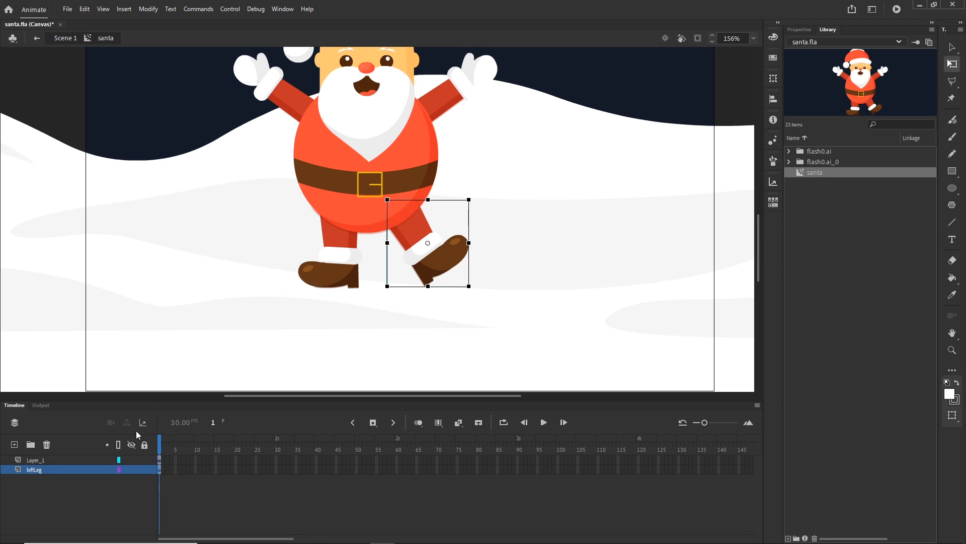
# - Rename Layer_1, which holds the rest of Santa, as body
pyautogui.click(33, 460)
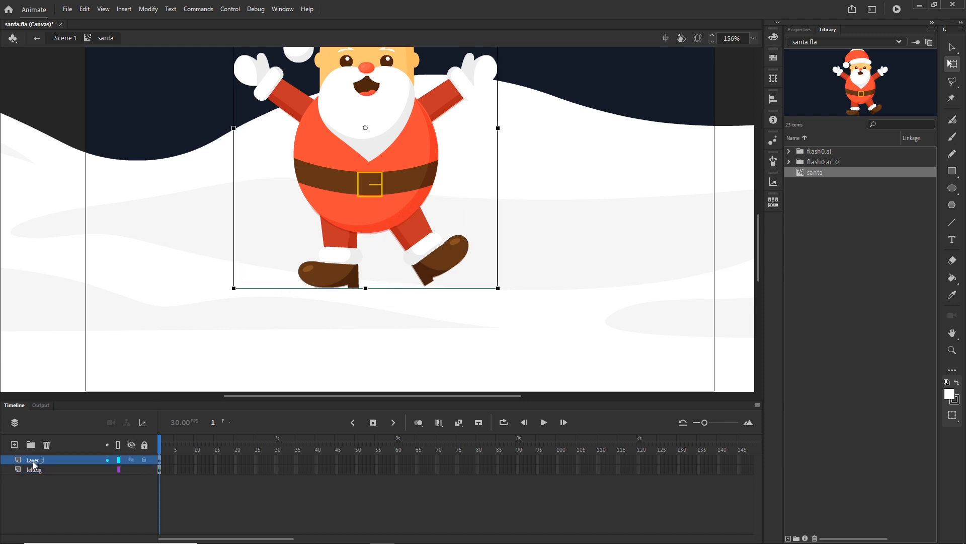
pyautogui.doubleClick(33, 462)
pyautogui.write('body')
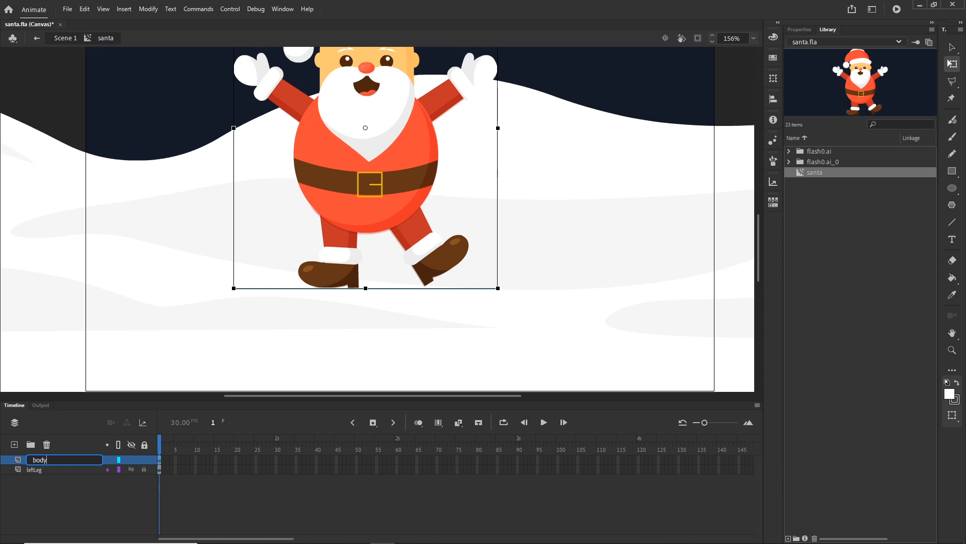
pyautogui.click(68, 490)
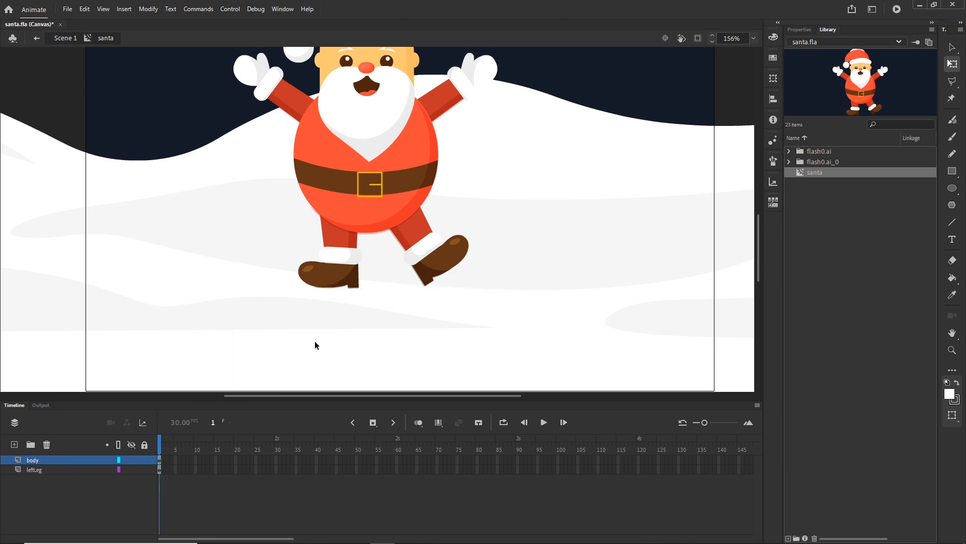
# - Cut the standing leg out of the nested group on the body layer and return to the santa symbol
pyautogui.click(344, 262)
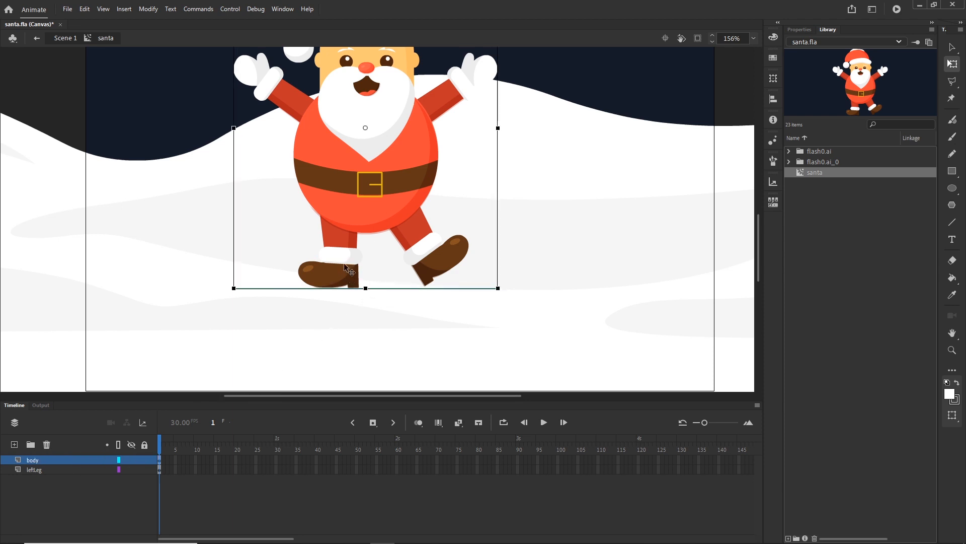
pyautogui.doubleClick(345, 263)
pyautogui.doubleClick(346, 269)
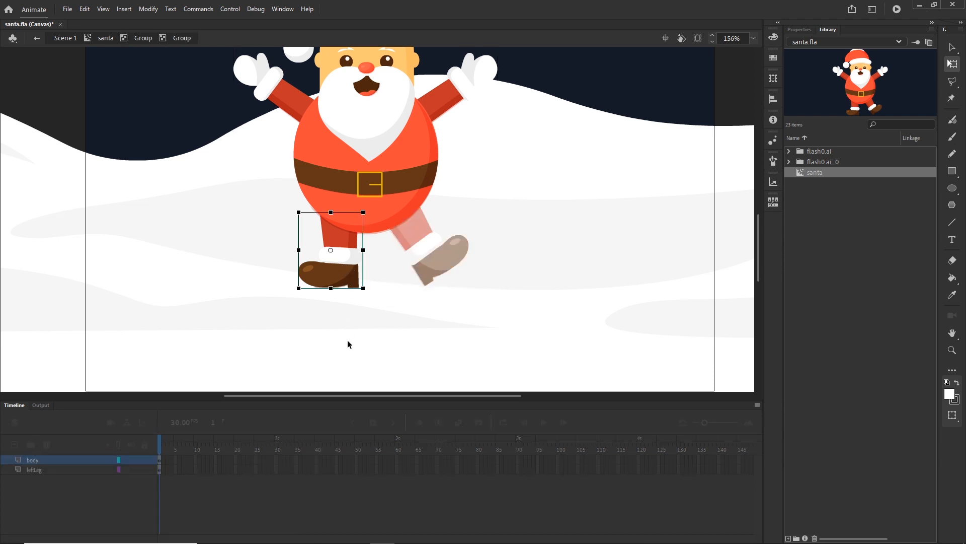
pyautogui.click(383, 326)
pyautogui.click(347, 271)
pyautogui.press('Delete')
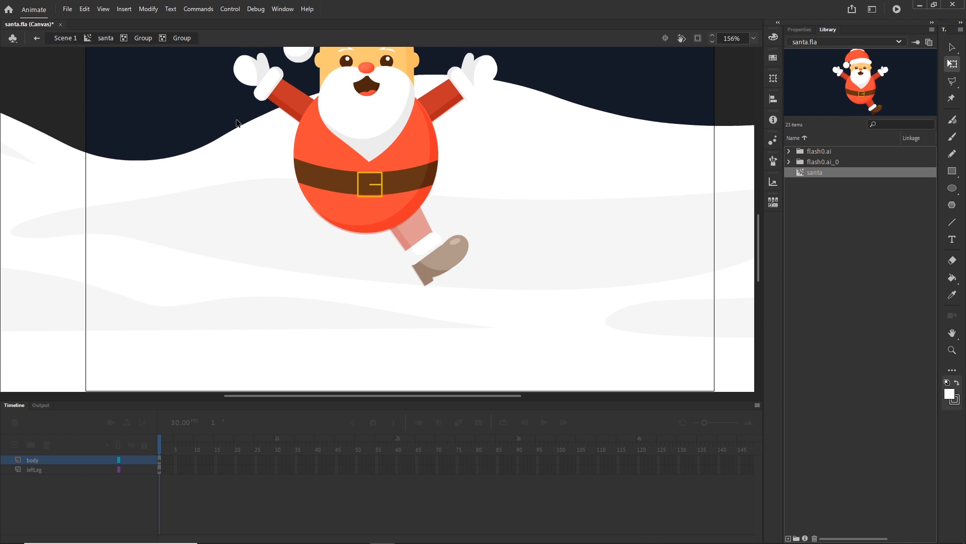
pyautogui.click(114, 41)
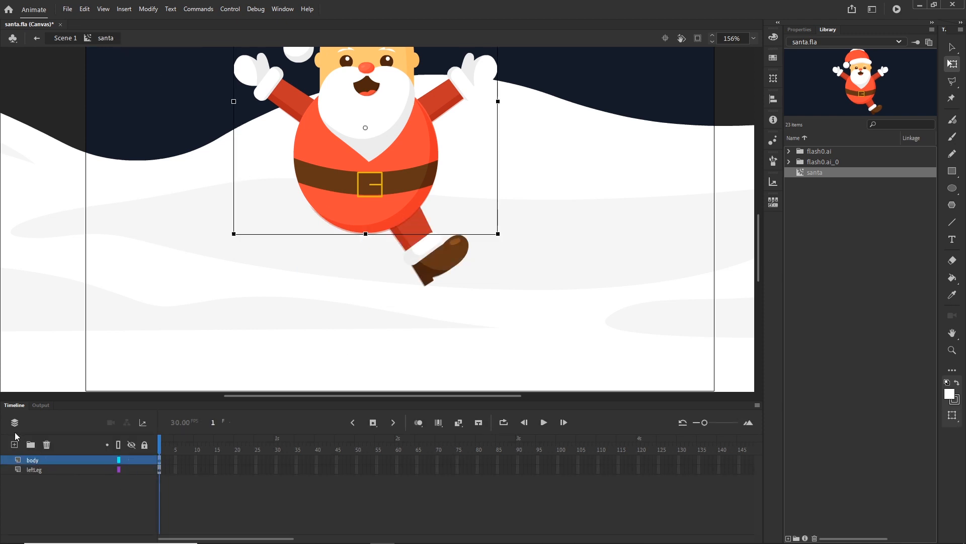
# - Paste the standing leg in place on a new layer, and move that layer between body and leftLeg
pyautogui.click(14, 444)
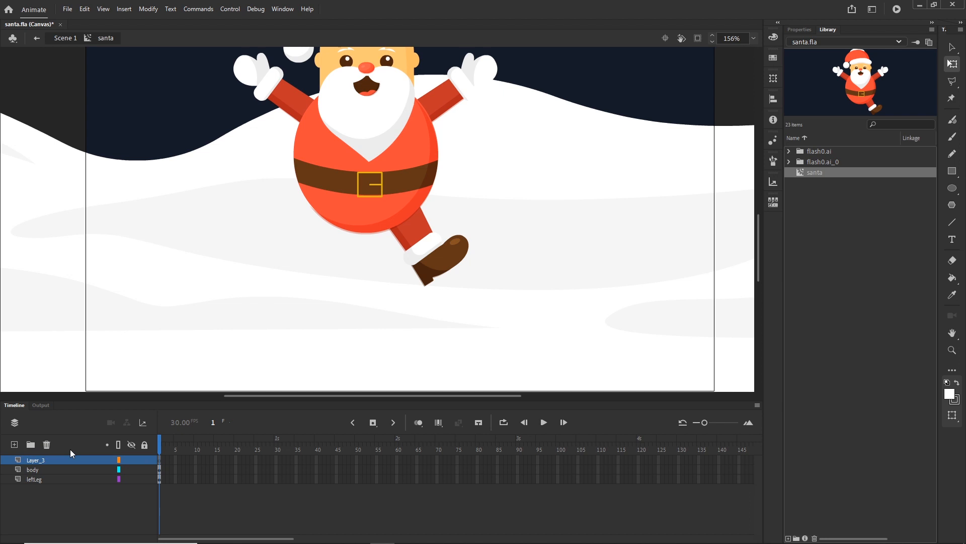
pyautogui.hotkey('ctrl', 'shift', 'v')
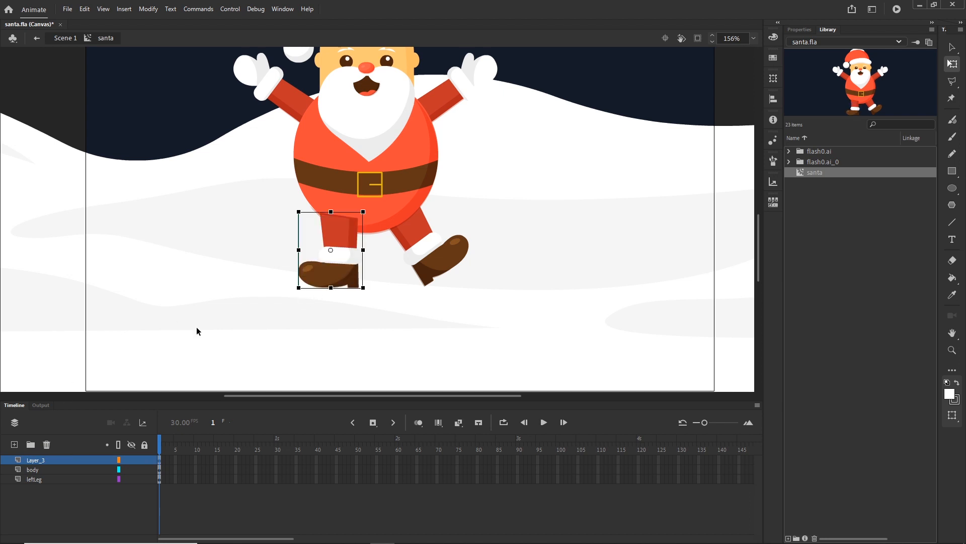
pyautogui.click(362, 309)
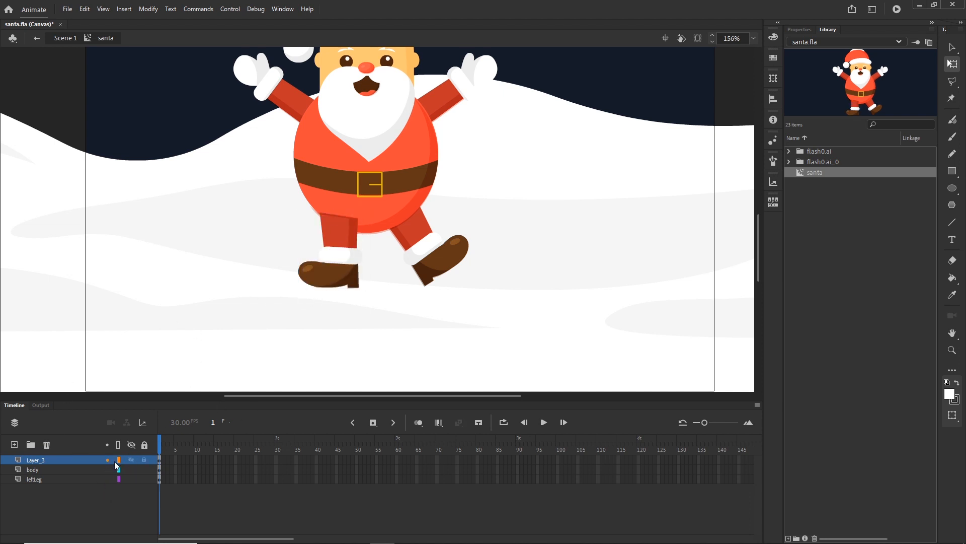
pyautogui.moveTo(46, 462); pyautogui.dragTo(44, 478)
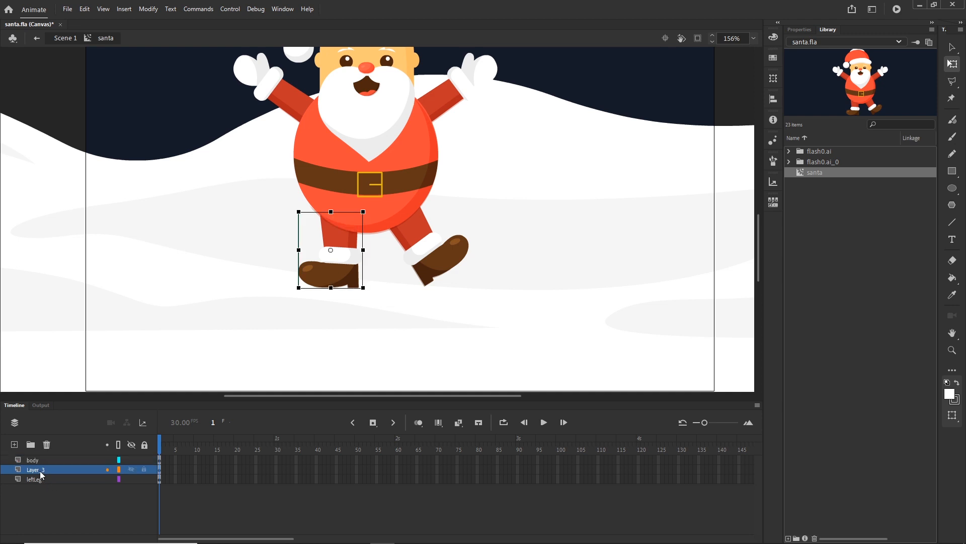
# - Rename the standing leg's layer as rightLeg
pyautogui.doubleClick(40, 469)
pyautogui.write('r')
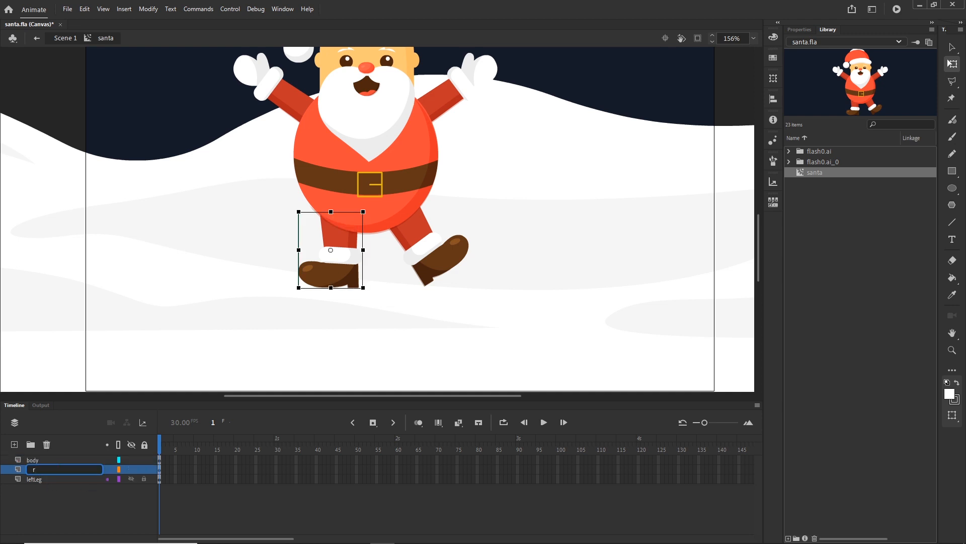
pyautogui.write('ightLeg')
pyautogui.click(137, 381)
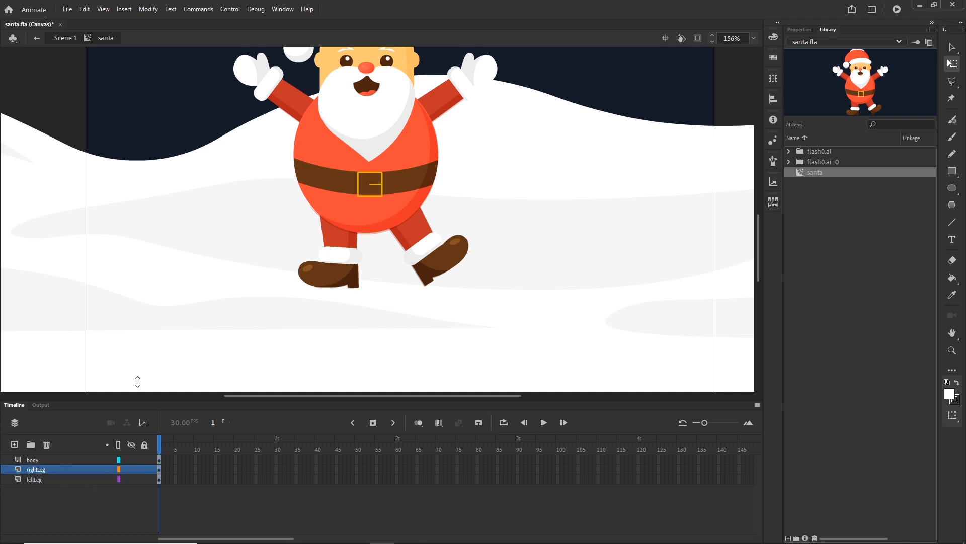
pyautogui.scroll(3, 453, 176)
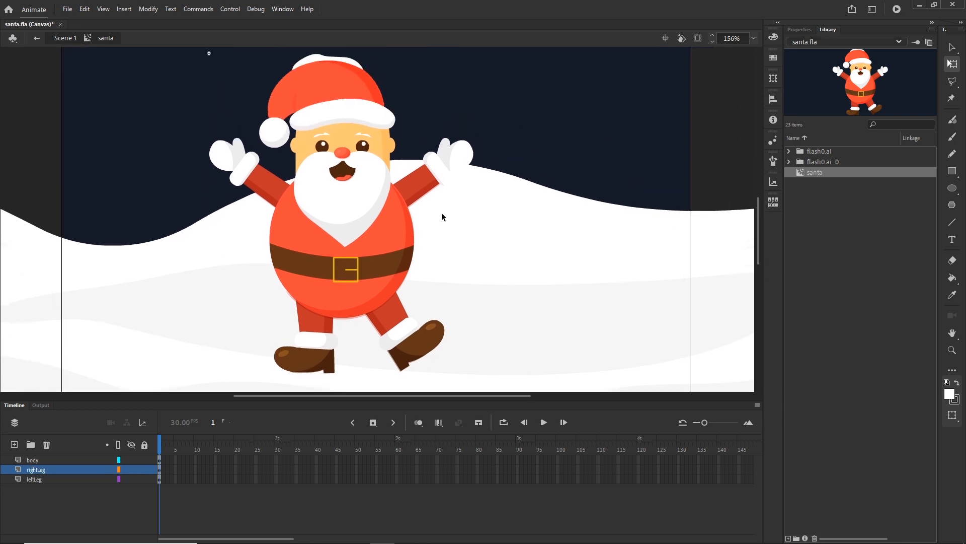
# - Cut Santa's left arm, on the raised leg's side, out of the nested group on the body layer and return to the santa symbol
pyautogui.doubleClick(428, 193)
pyautogui.doubleClick(432, 190)
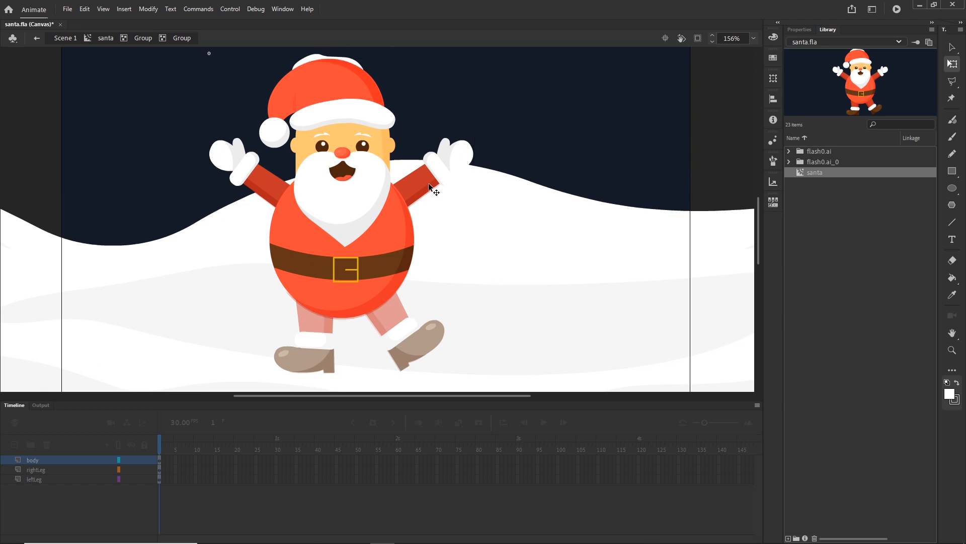
pyautogui.click(430, 184)
pyautogui.moveTo(450, 180); pyautogui.dragTo(442, 197)
pyautogui.hotkey('ctrl', 'z')
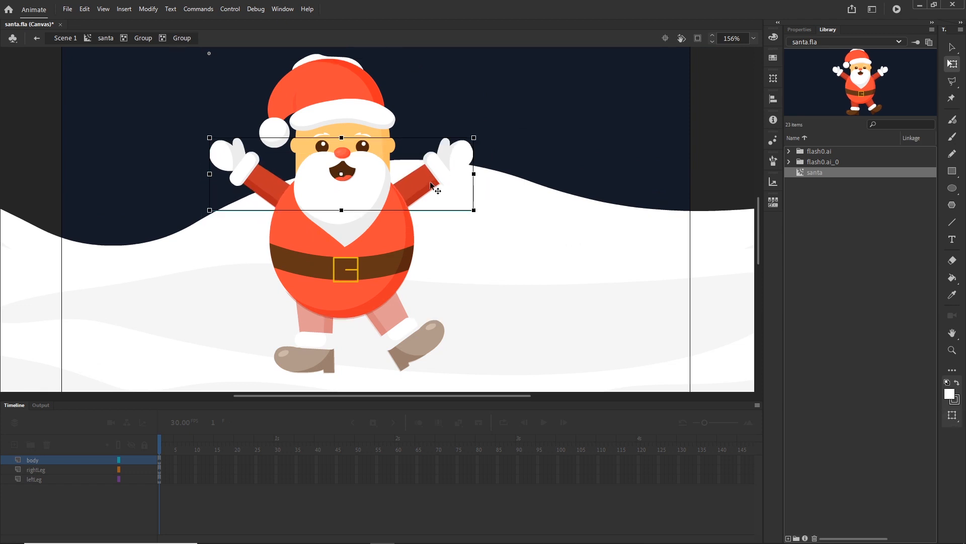
pyautogui.doubleClick(431, 182)
pyautogui.click(534, 193)
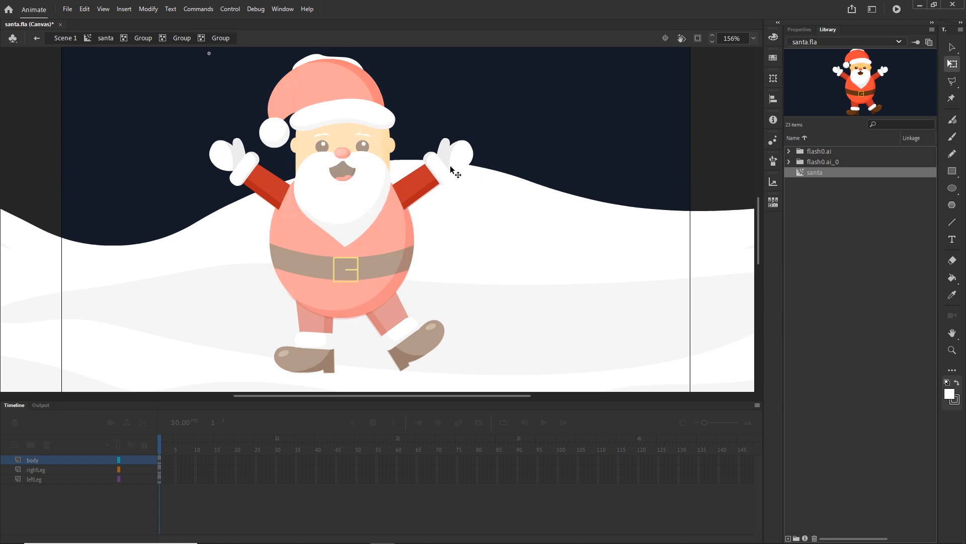
pyautogui.click(441, 170)
pyautogui.press('Delete')
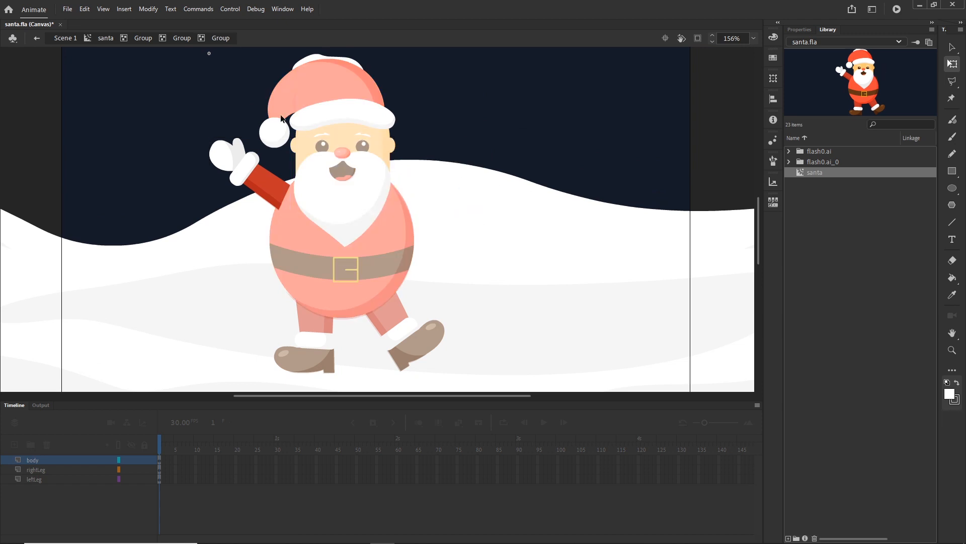
pyautogui.click(106, 37)
# - Paste the left arm in place on a new layer, and move that layer directly below body
pyautogui.click(14, 444)
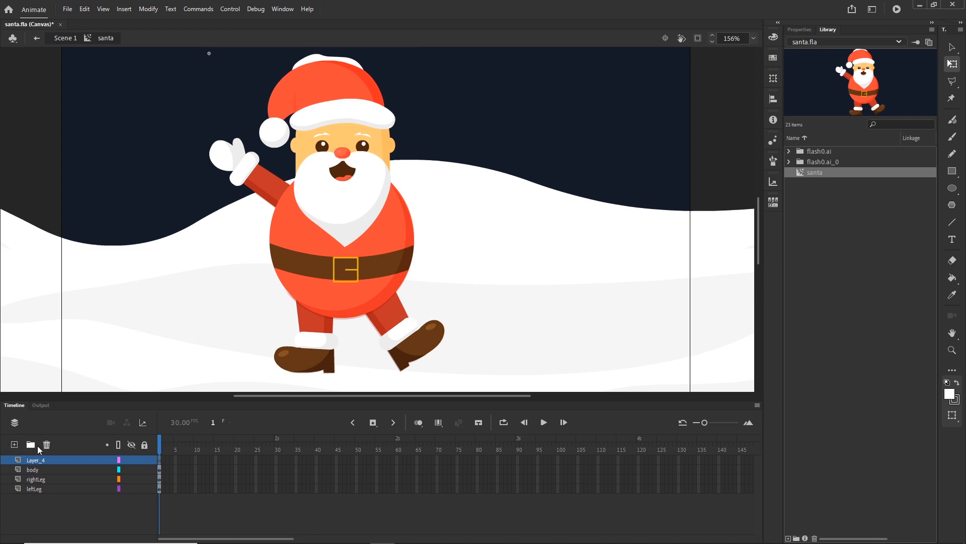
pyautogui.hotkey('ctrl', 'shift', 'v')
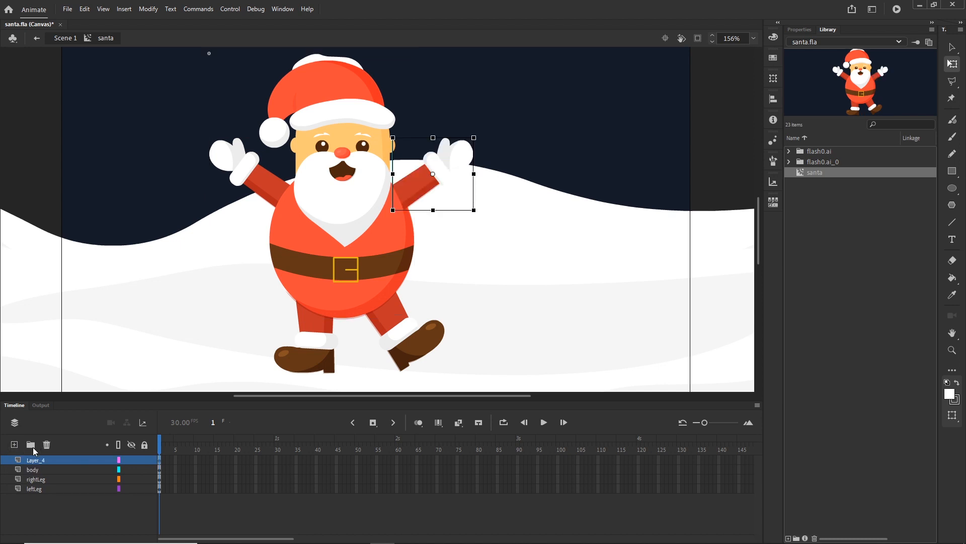
pyautogui.moveTo(35, 461); pyautogui.dragTo(34, 471)
# - Rename the left arm's layer as leftHand
pyautogui.doubleClick(33, 469)
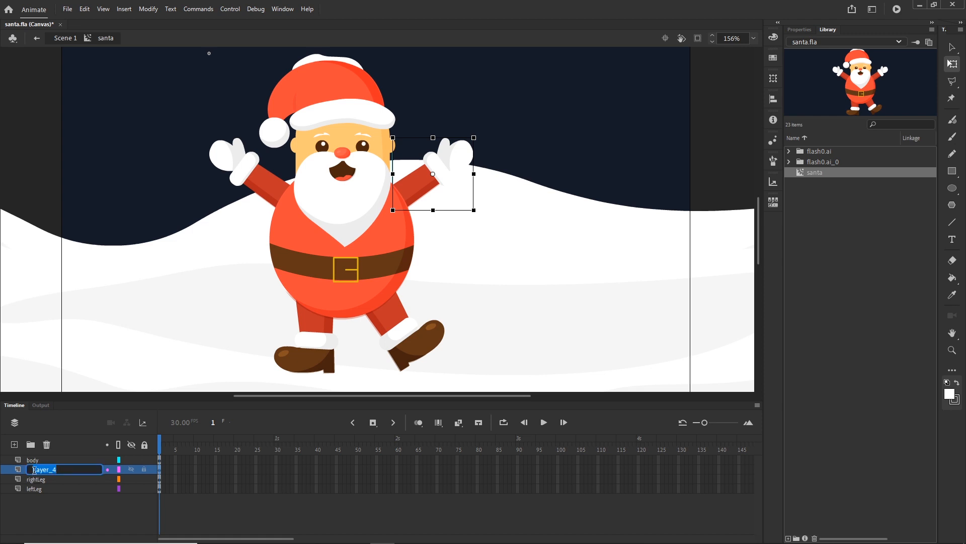
pyautogui.write('leftHand')
pyautogui.press('Return')
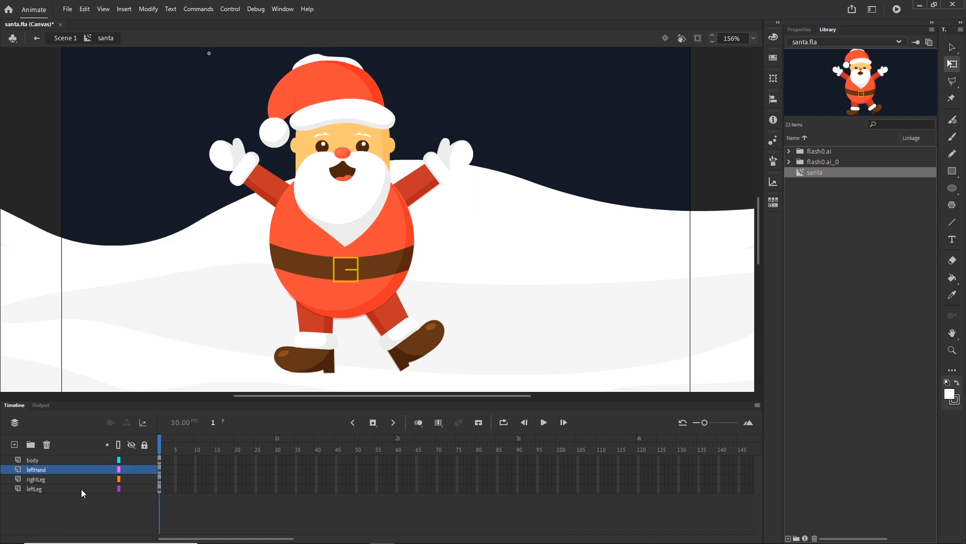
# - Cut the remaining arm, on the standing leg's side, out of the nested body group and return to the santa symbol
pyautogui.click(256, 180)
pyautogui.doubleClick(257, 180)
pyautogui.doubleClick(256, 180)
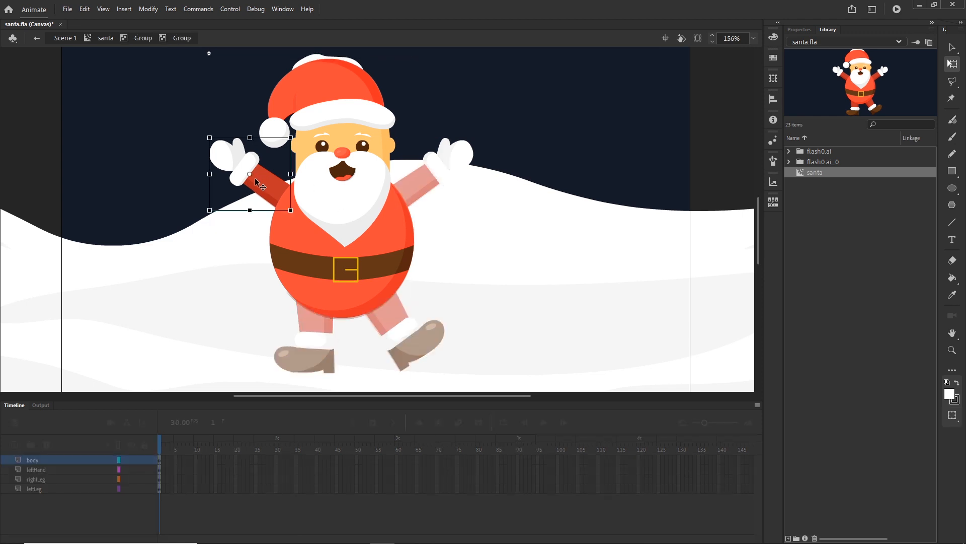
pyautogui.hotkey('ctrl', 'x')
pyautogui.click(120, 36)
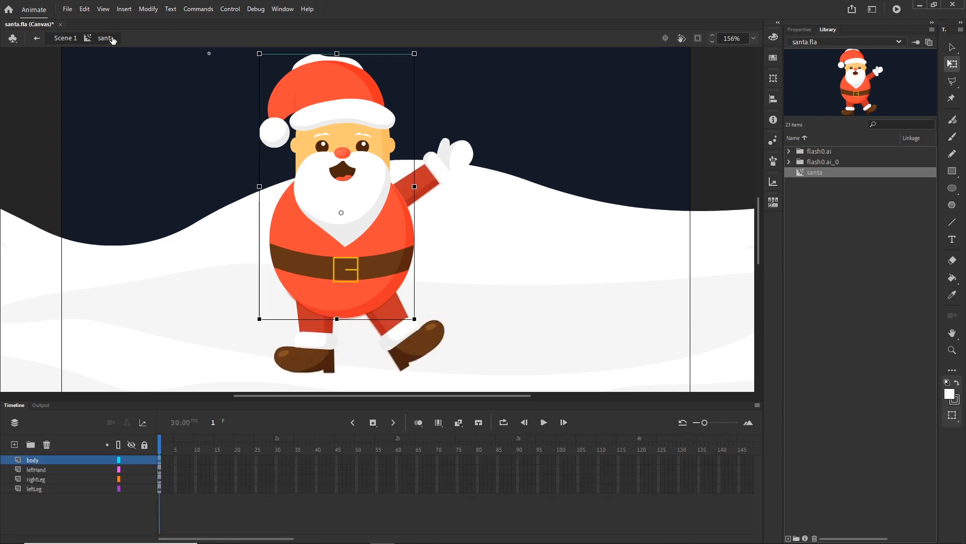
# - Paste the right arm in place on a new layer, and move that layer between body and leftHand
pyautogui.click(14, 443)
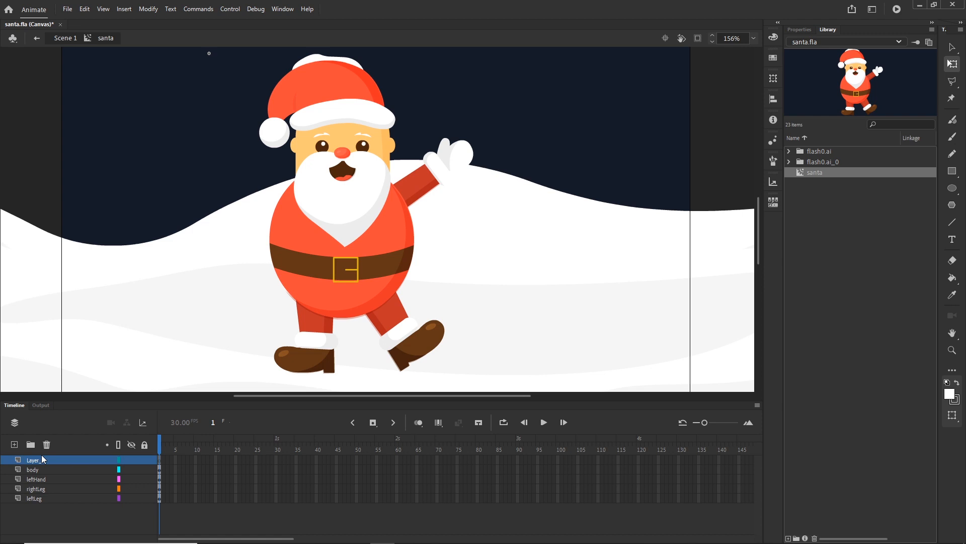
pyautogui.hotkey('ctrl', 'shift', 'v')
pyautogui.moveTo(28, 461); pyautogui.dragTo(32, 471)
# - Rename the right arm's layer as rightHand
pyautogui.doubleClick(41, 469)
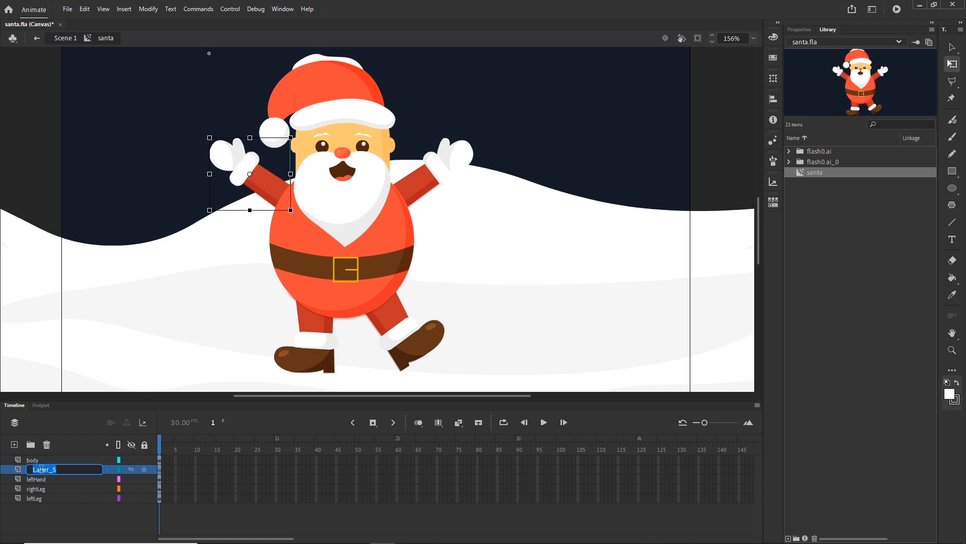
pyautogui.write('le')
pyautogui.write('rightHa')
pyautogui.write('nd')
pyautogui.press('Return')
# - Cut the head with its hat and beard out of the nested group on the body layer and return to the santa symbol
pyautogui.click(32, 460)
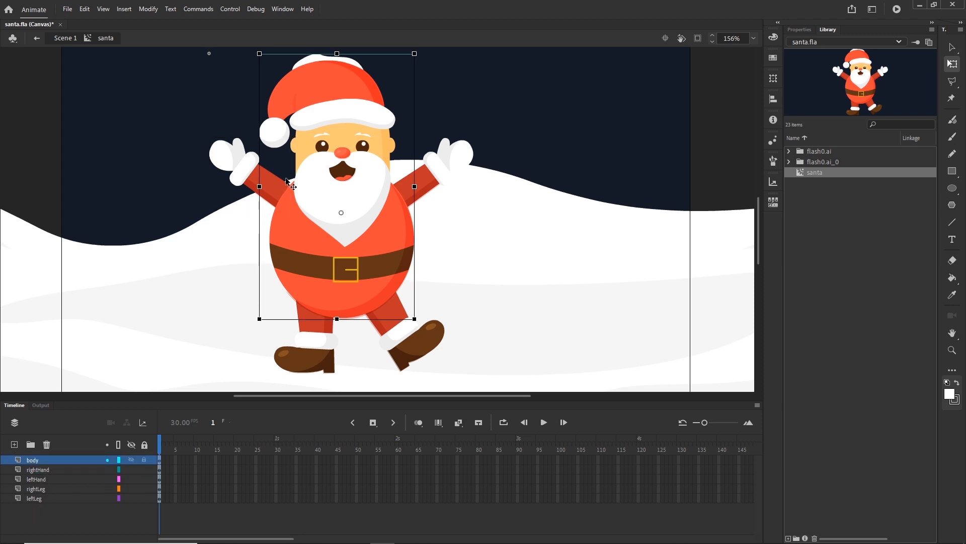
pyautogui.doubleClick(334, 103)
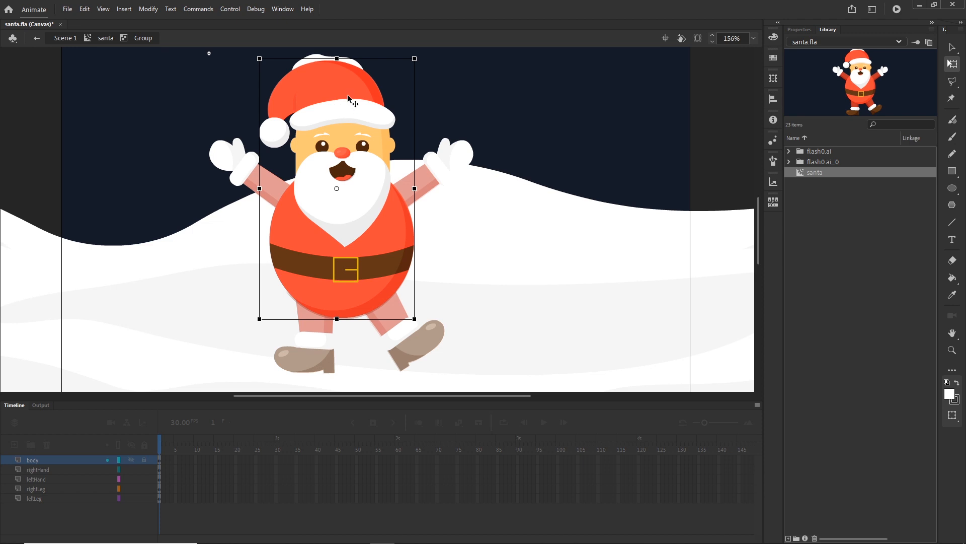
pyautogui.moveTo(344, 96); pyautogui.dragTo(323, 166)
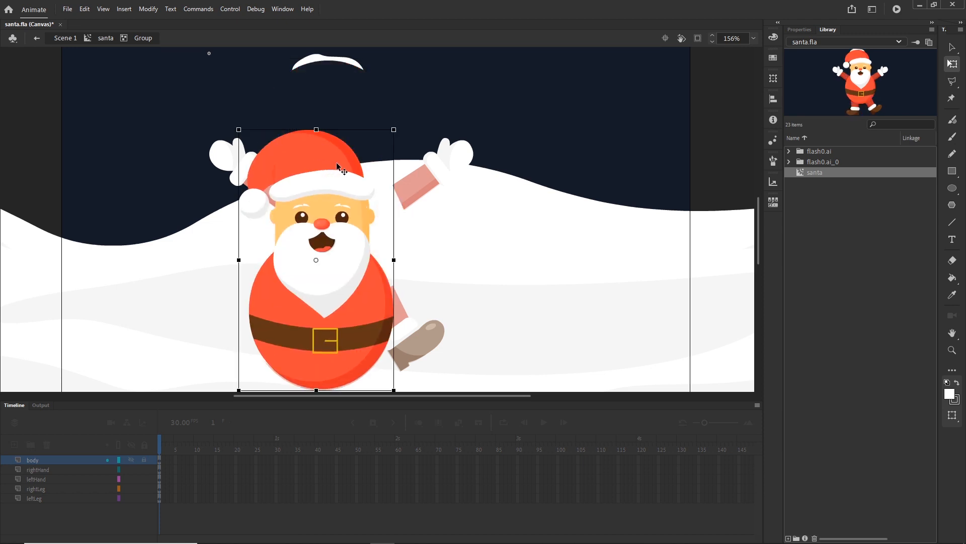
pyautogui.hotkey('ctrl', 'z')
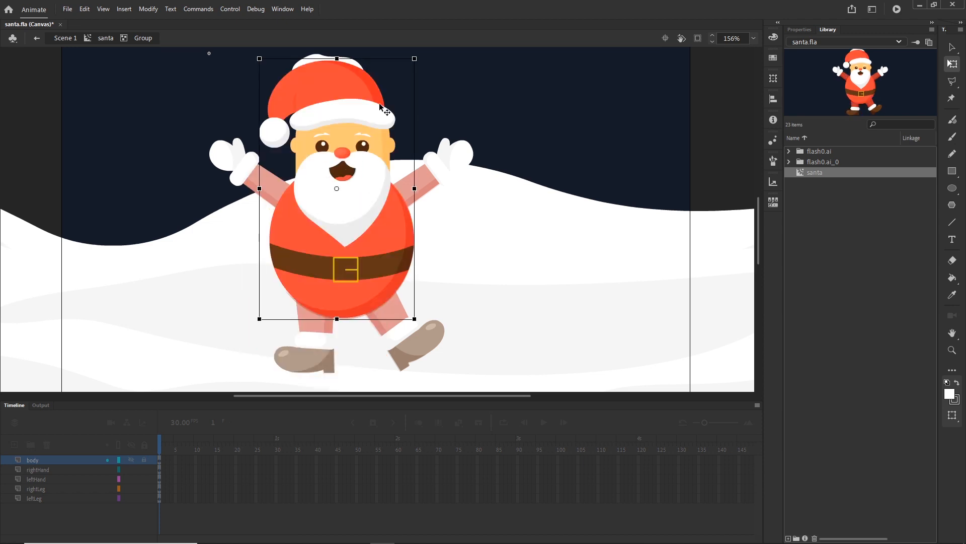
pyautogui.doubleClick(341, 90)
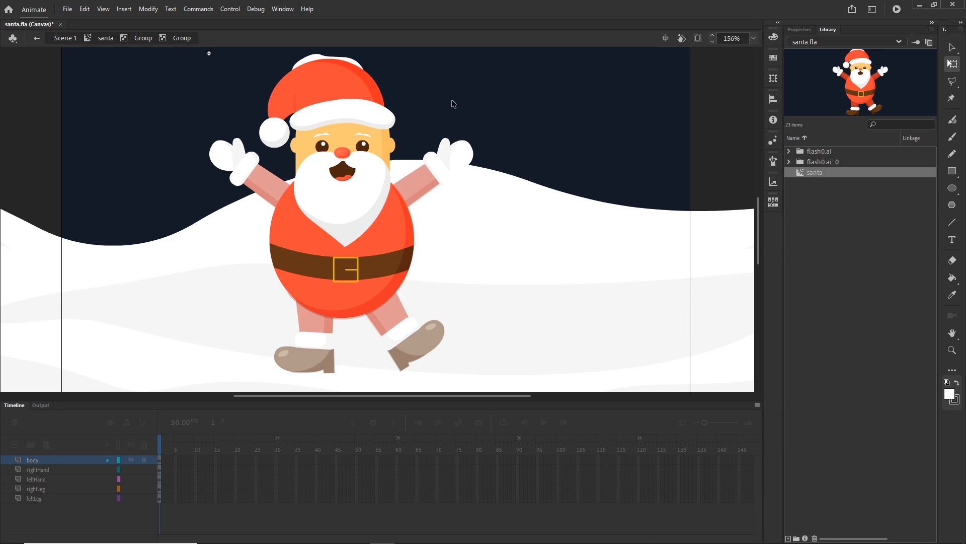
pyautogui.click(359, 103)
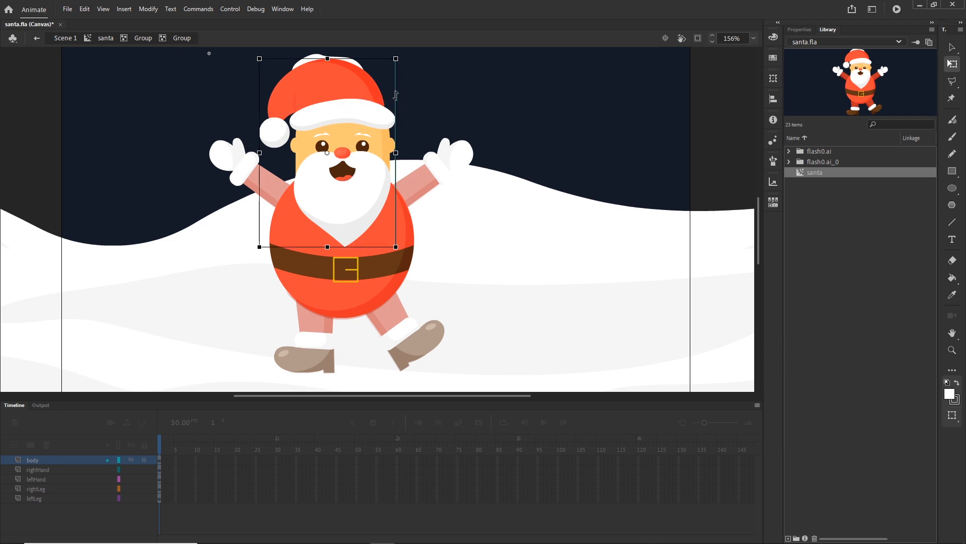
pyautogui.press('Delete')
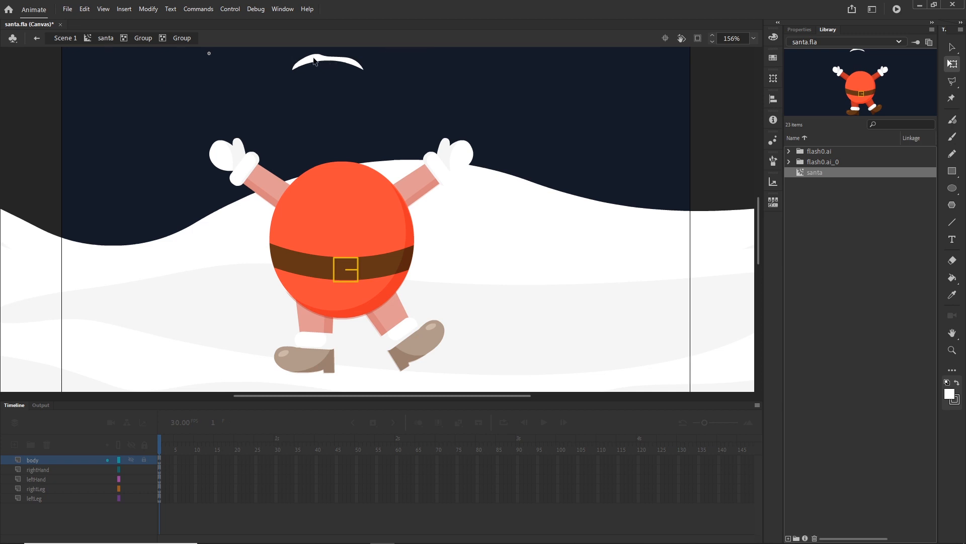
pyautogui.click(105, 39)
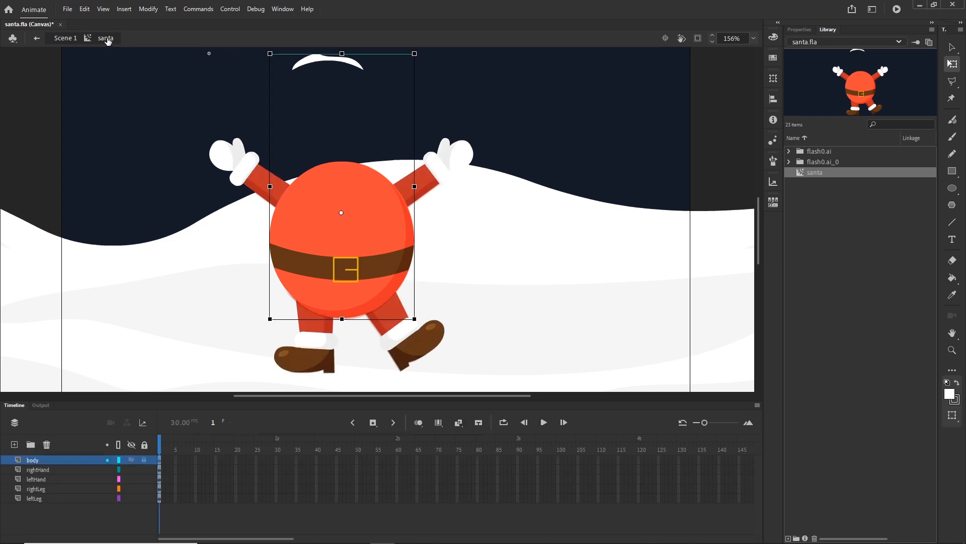
# - Paste the head in place on a new layer above body
pyautogui.click(15, 444)
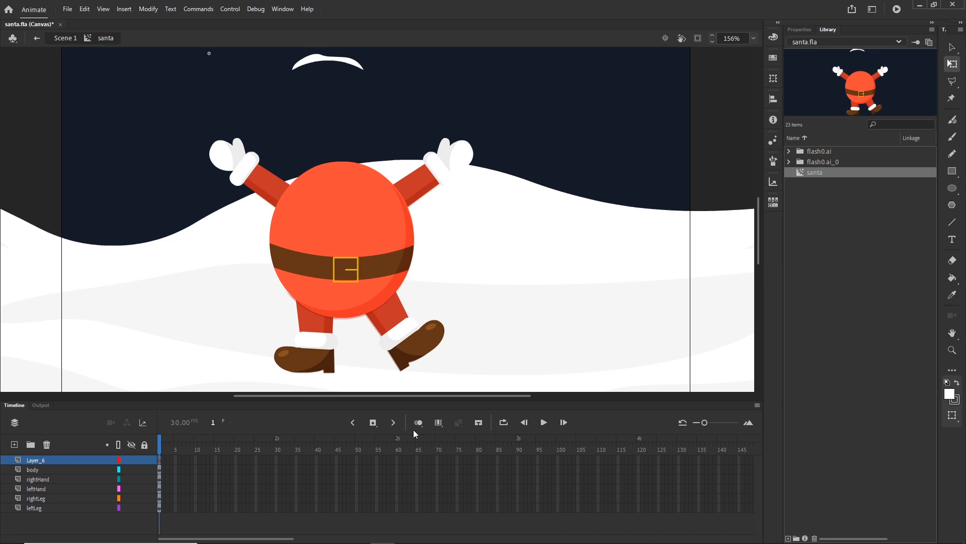
pyautogui.click(85, 10)
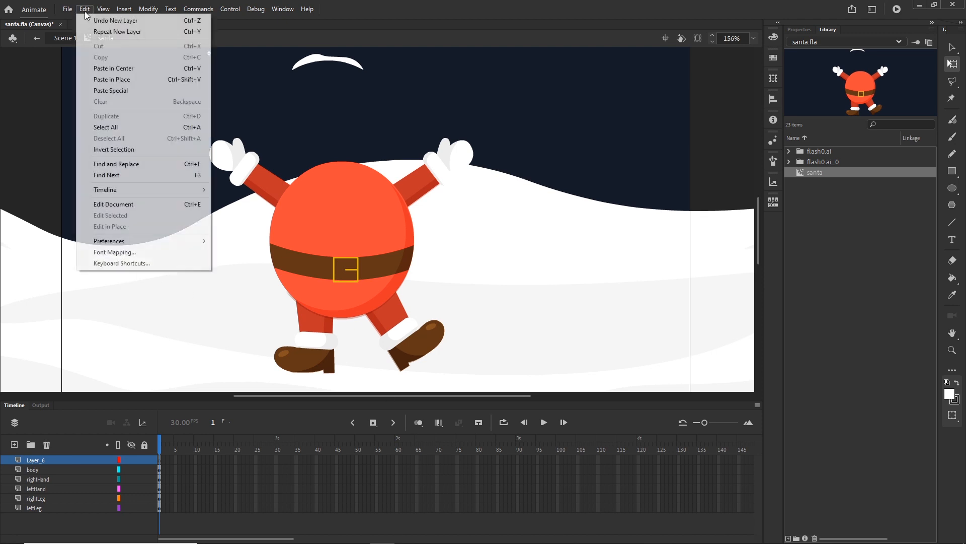
pyautogui.click(114, 81)
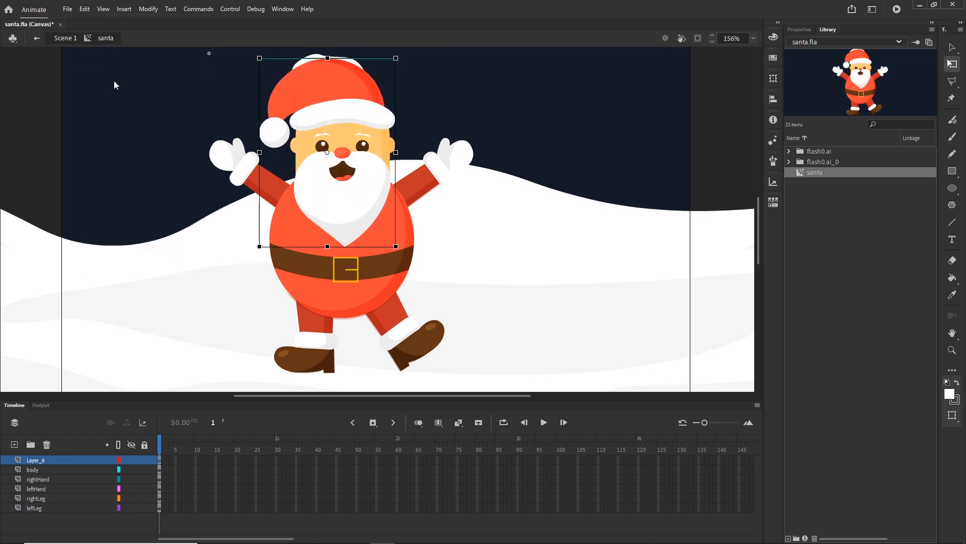
pyautogui.click(126, 525)
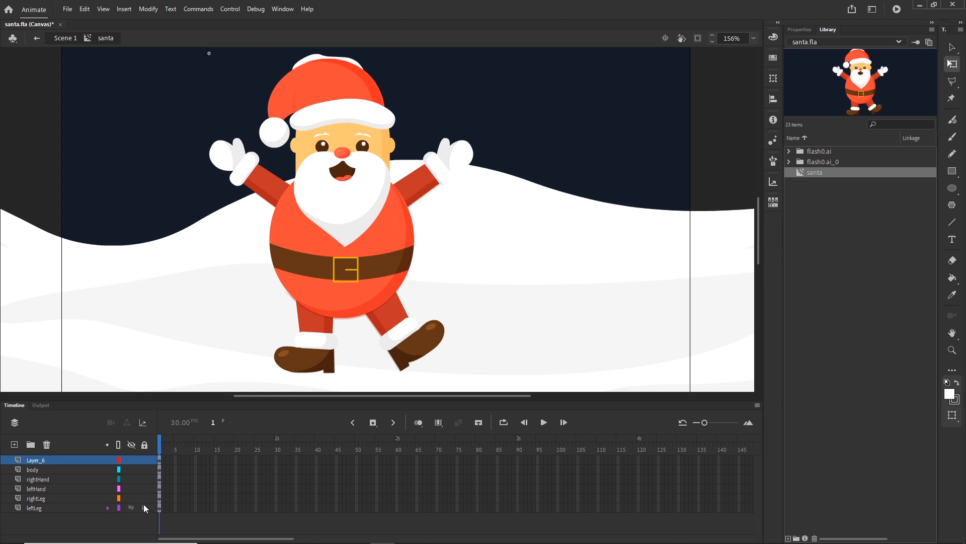
# - Cut the white snow cap on top of the hat out of the body group and return to the santa symbol
pyautogui.doubleClick(316, 60)
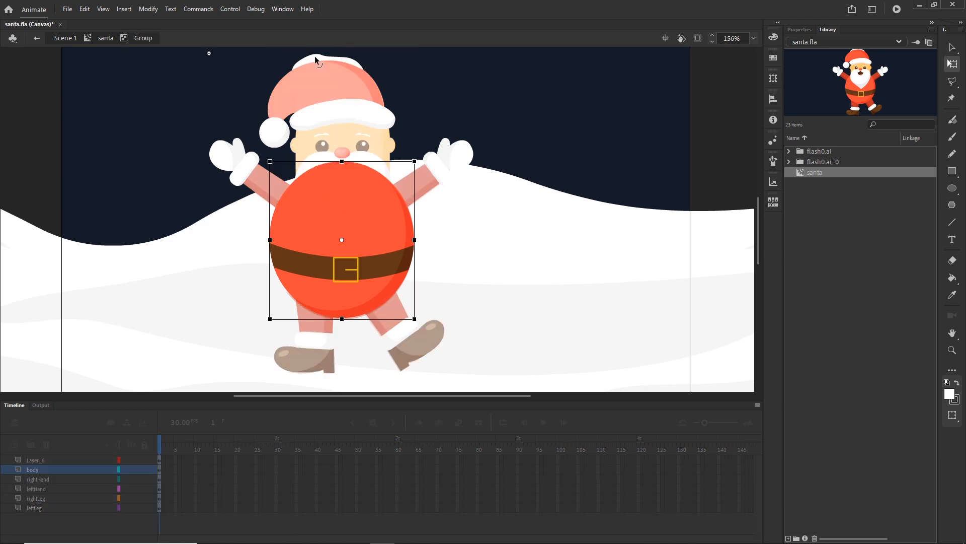
pyautogui.click(316, 58)
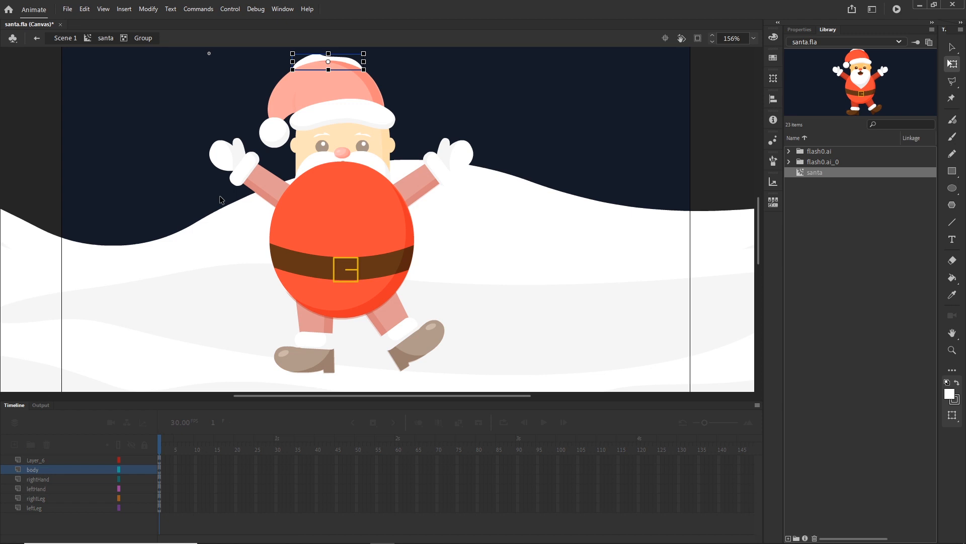
pyautogui.press('Delete')
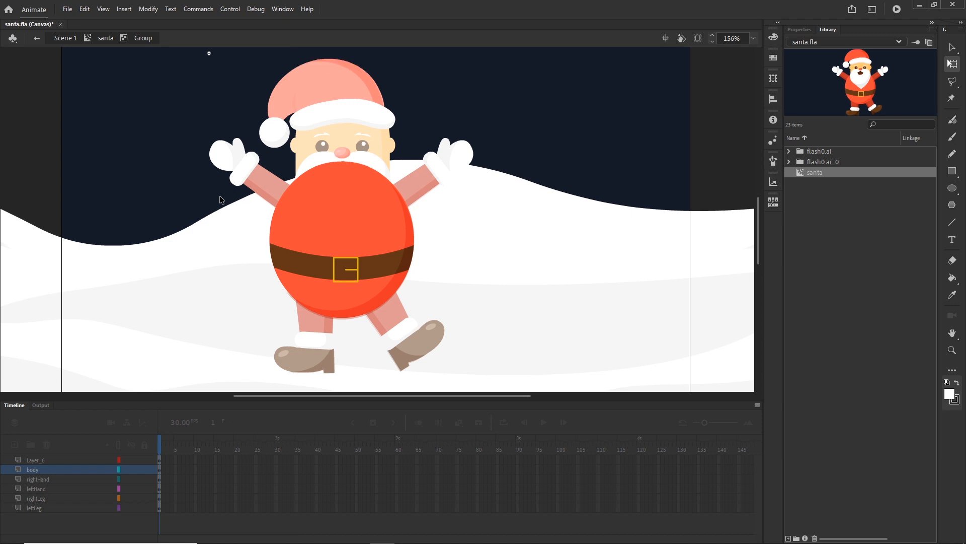
pyautogui.click(104, 39)
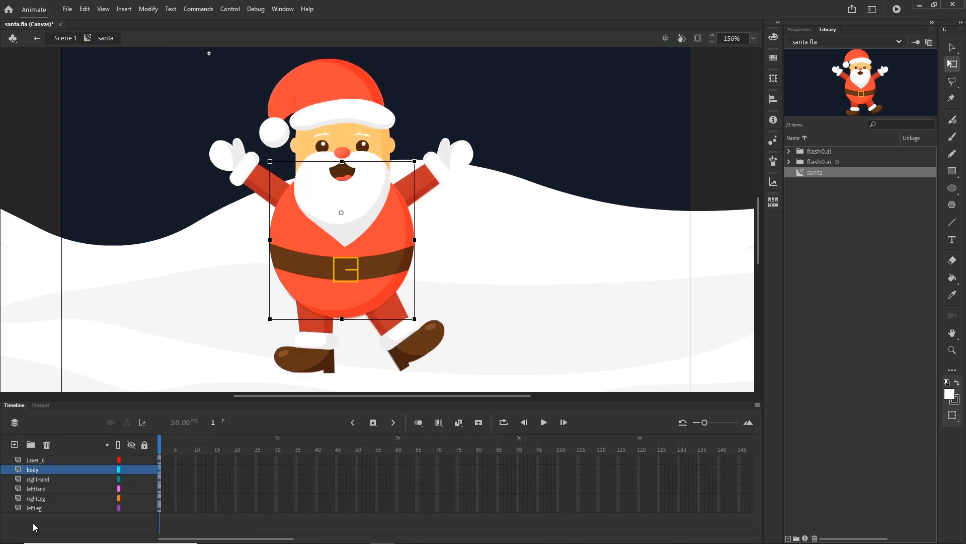
# - Rename Layer_6, which holds Santa's head, as head
pyautogui.click(38, 461)
pyautogui.doubleClick(37, 461)
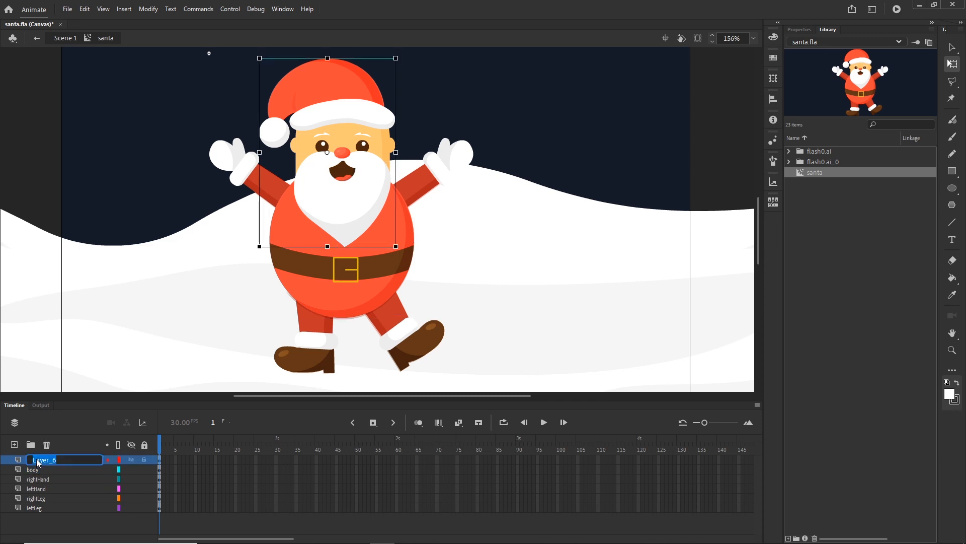
pyautogui.write('head')
pyautogui.press('Return')
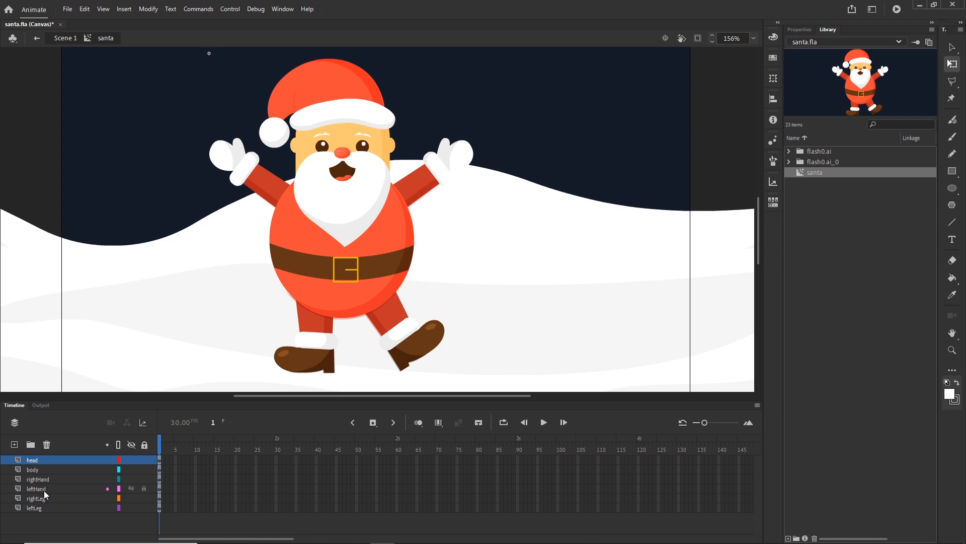
# - Paste the white snow cap in place on the head layer
pyautogui.click(39, 461)
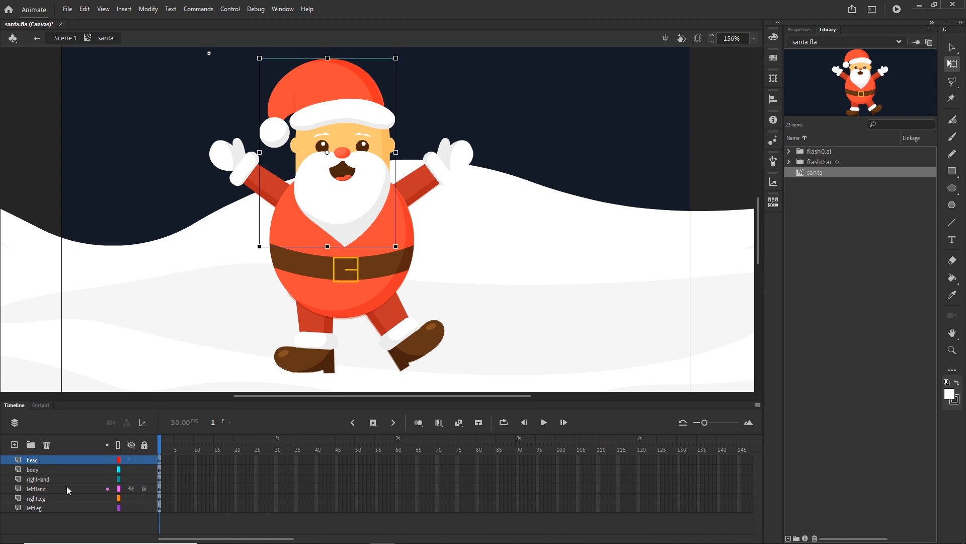
pyautogui.hotkey('ctrl', 'shift', 'v')
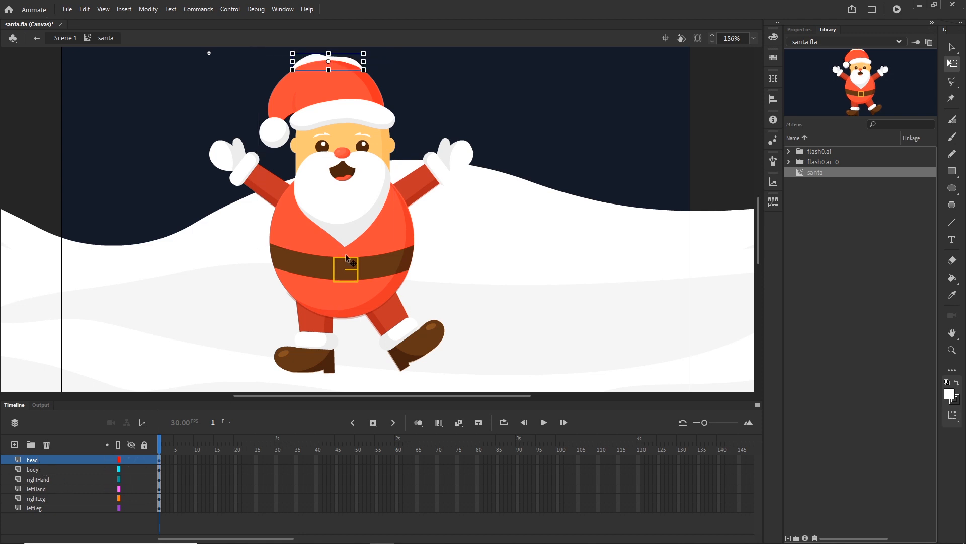
pyautogui.click(46, 527)
# - Hide all six body-part layers and show them again one by one from leftLeg up to head
pyautogui.moveTo(131, 459); pyautogui.dragTo(133, 515)
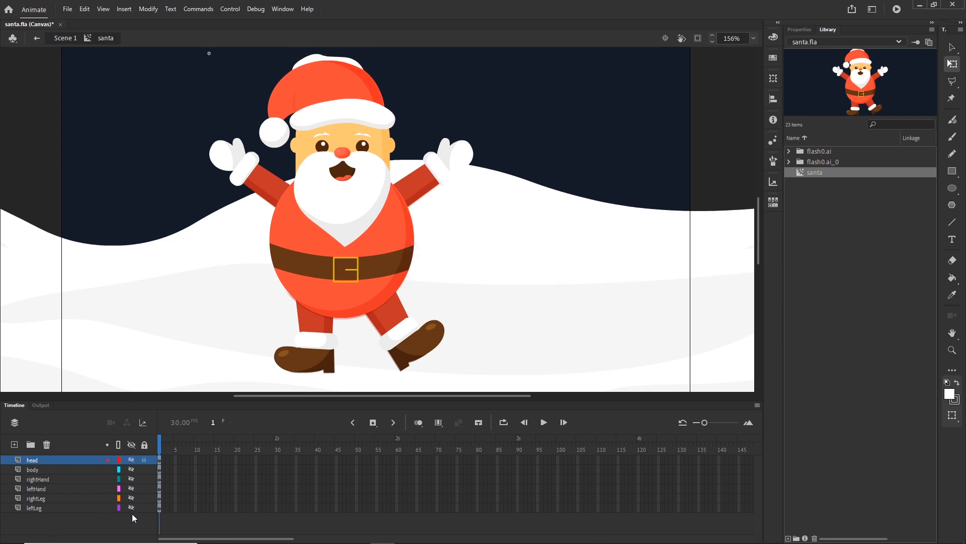
pyautogui.click(130, 499)
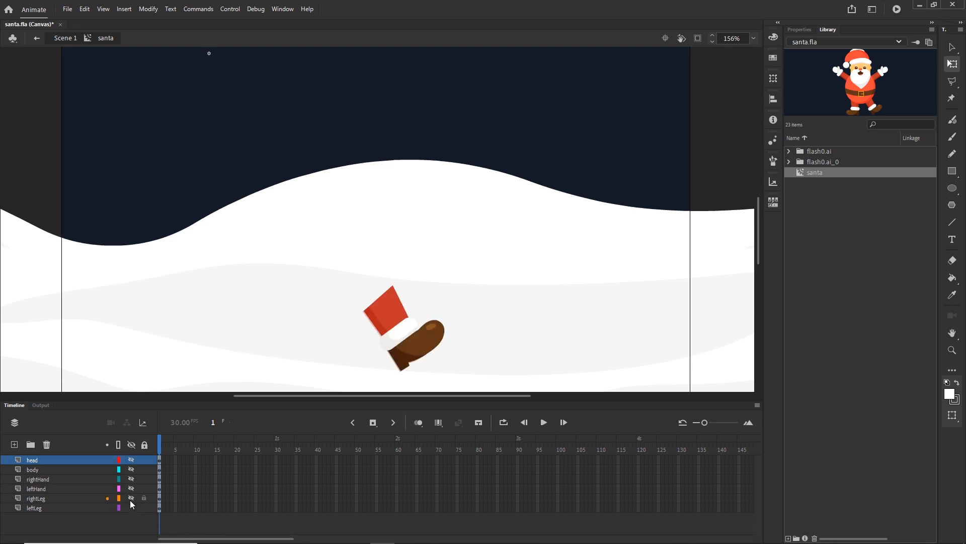
pyautogui.click(131, 497)
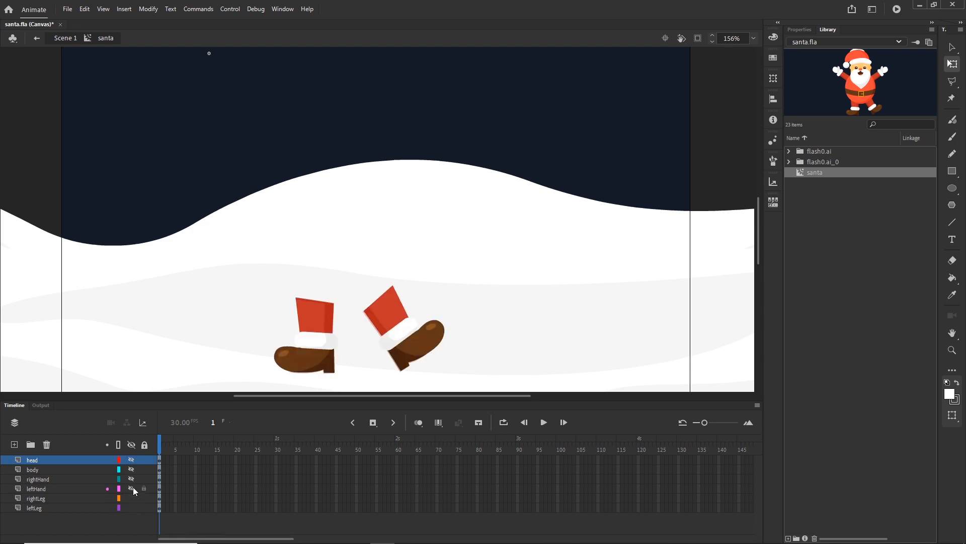
pyautogui.click(132, 488)
pyautogui.click(130, 478)
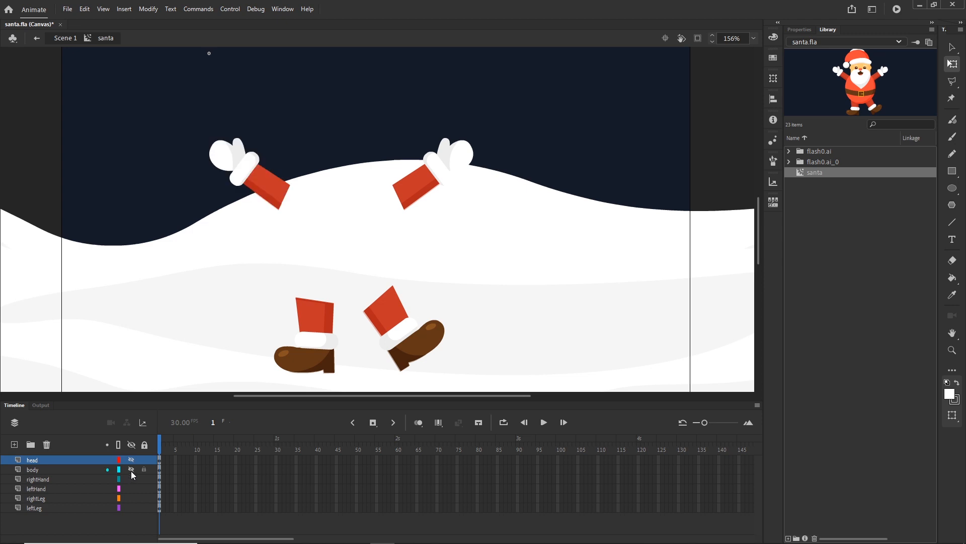
pyautogui.click(132, 470)
pyautogui.click(131, 460)
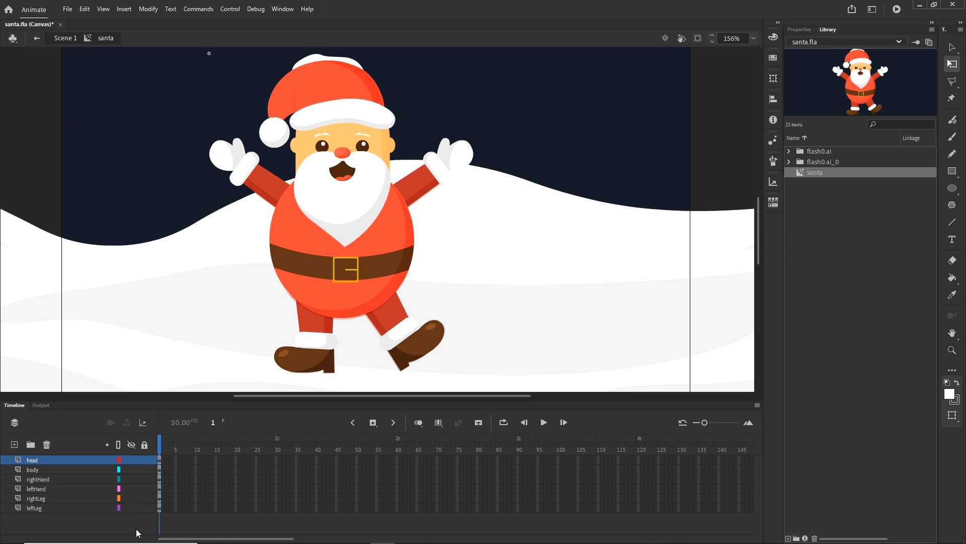
# - Convert the artwork on the leftLeg and rightLeg layers into two separate movie clip symbols, keeping the default names
pyautogui.click(409, 342)
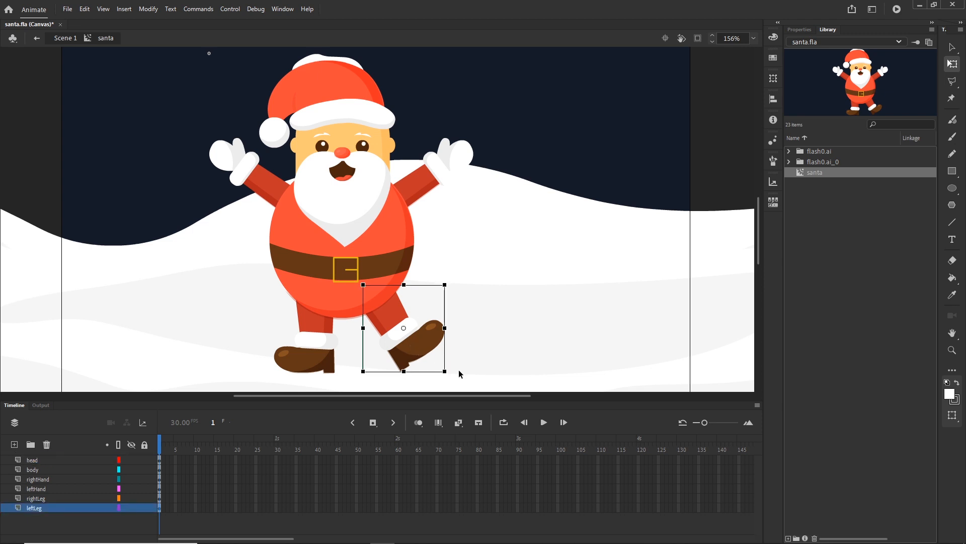
pyautogui.click(148, 8)
pyautogui.click(167, 35)
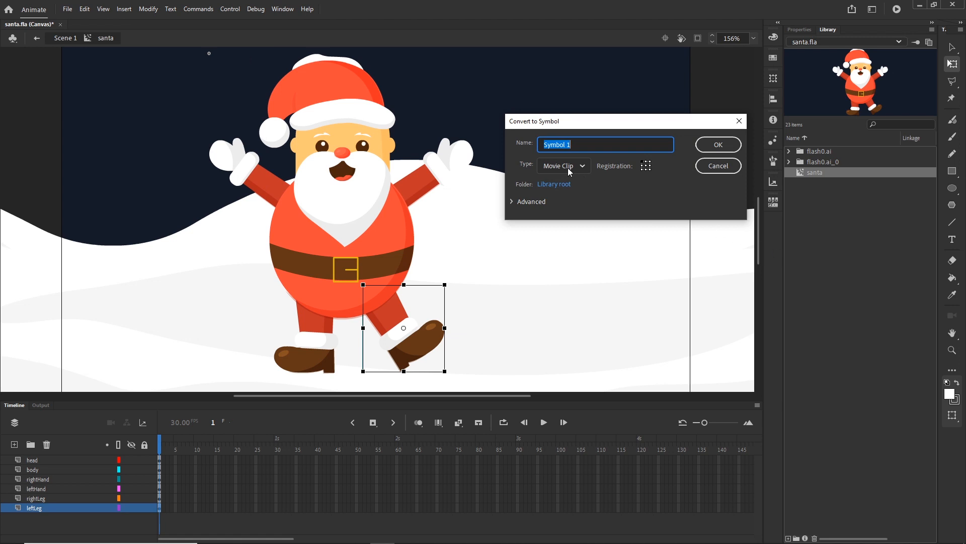
pyautogui.click(718, 146)
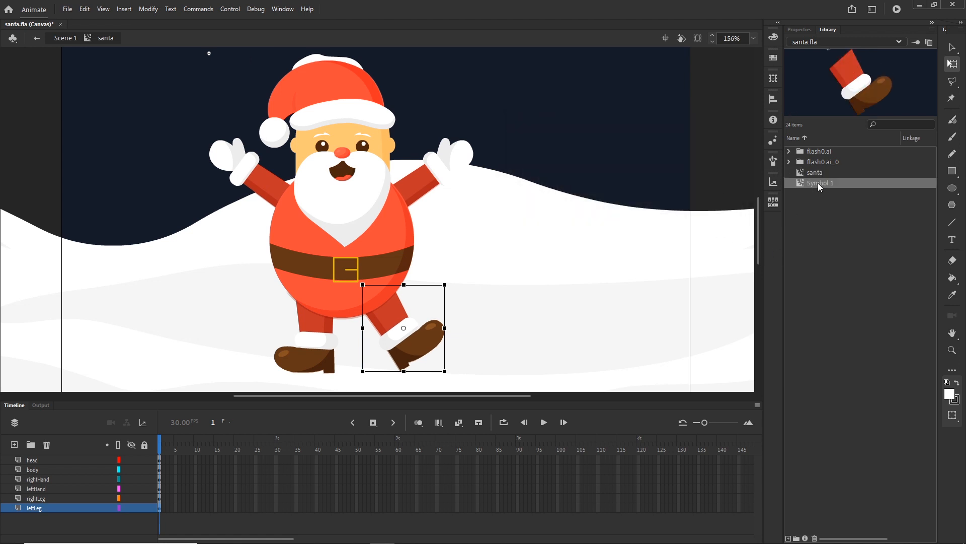
pyautogui.click(321, 349)
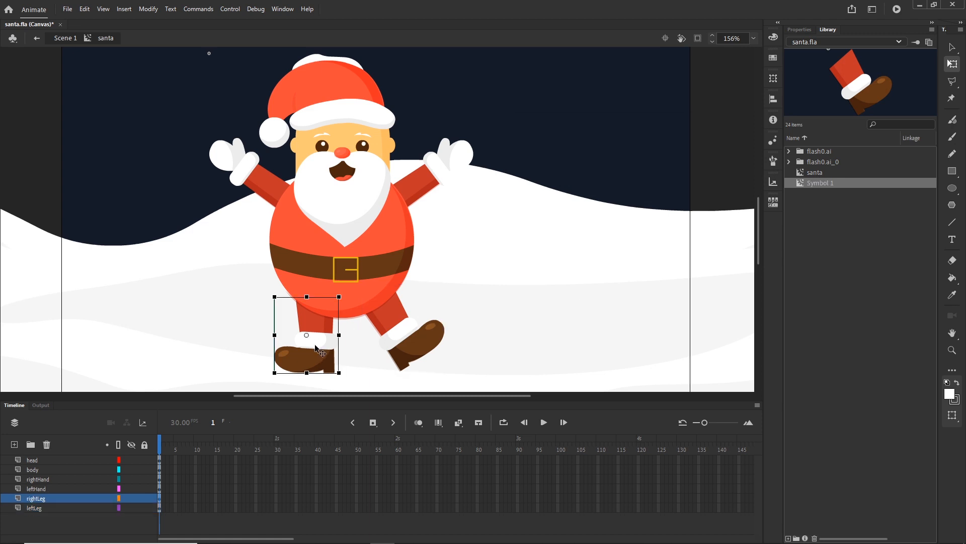
pyautogui.press('F8')
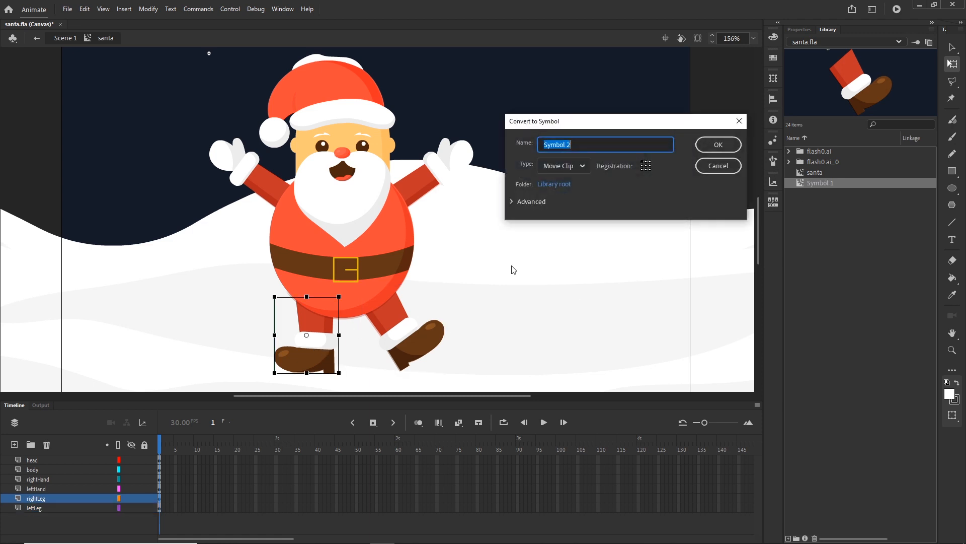
pyautogui.press('Escape')
# - Convert the artwork on the body layer into a movie clip symbol with the default name
pyautogui.click(394, 248)
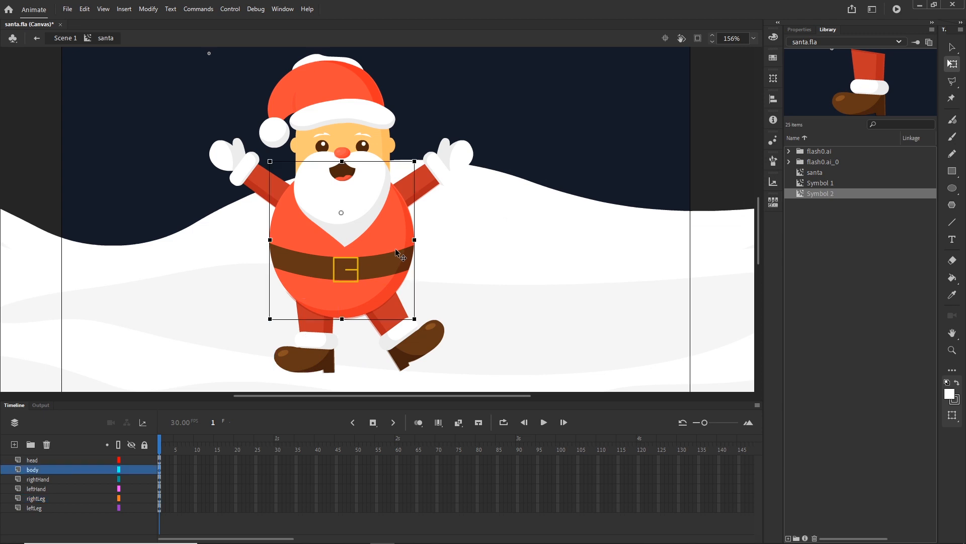
pyautogui.press('F8')
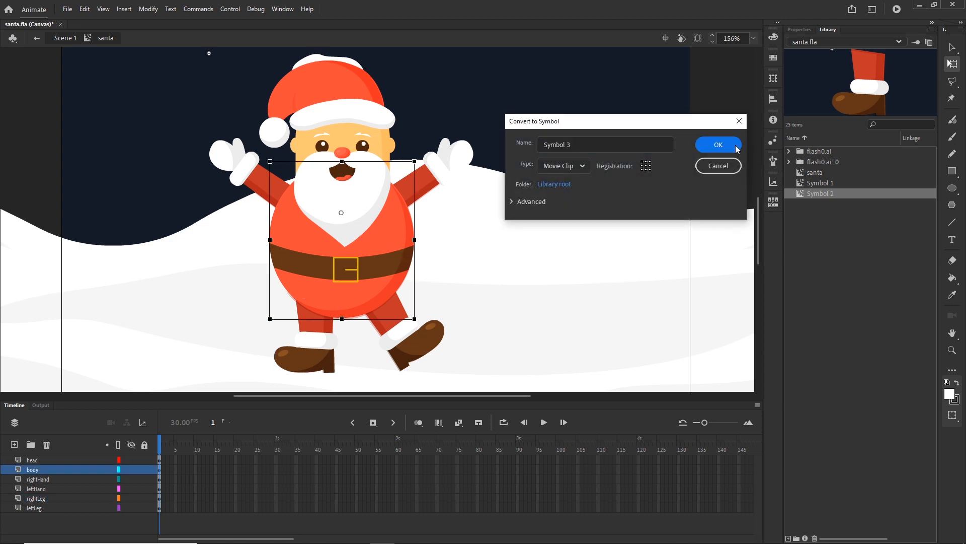
pyautogui.click(732, 146)
# - Convert the artwork on the leftHand and rightHand layers into two separate movie clip symbols, keeping the default names
pyautogui.click(465, 159)
pyautogui.press('F8')
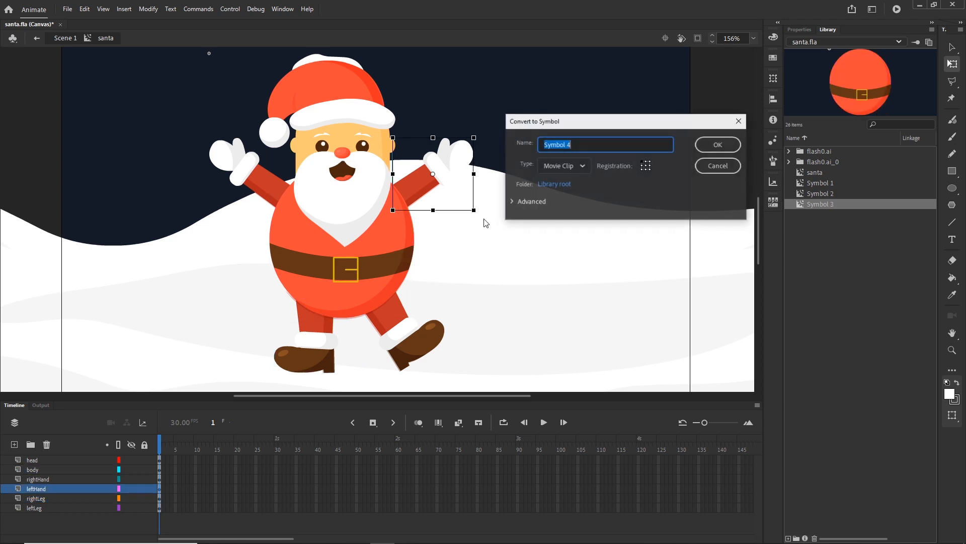
pyautogui.click(732, 145)
pyautogui.click(247, 184)
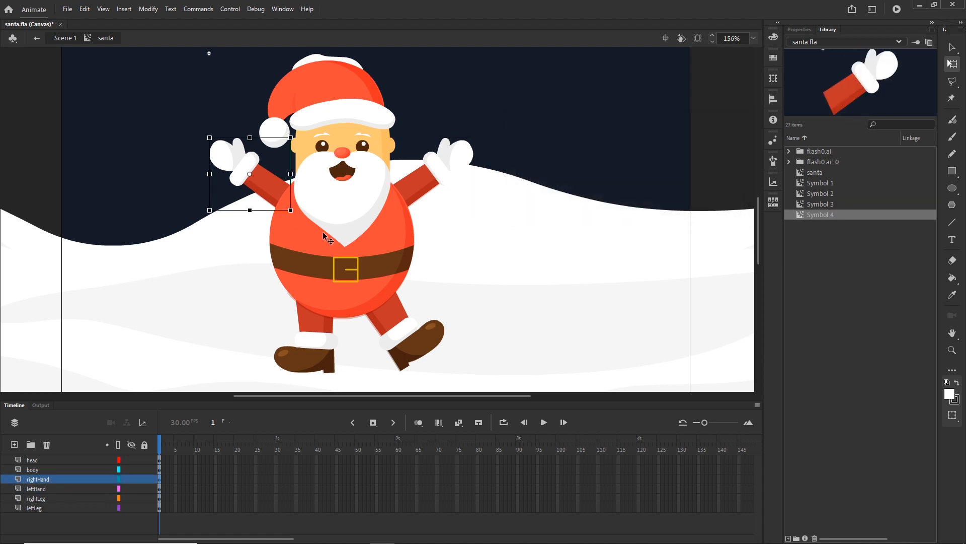
pyautogui.press('F8')
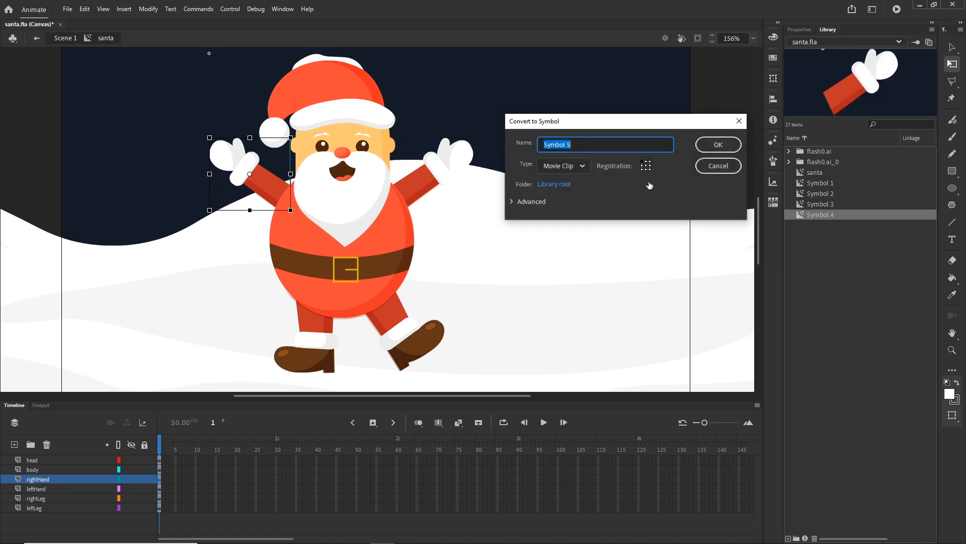
pyautogui.click(719, 145)
# - Convert everything on the head layer, including the white snow cap, into one movie clip symbol with the default name
pyautogui.click(388, 151)
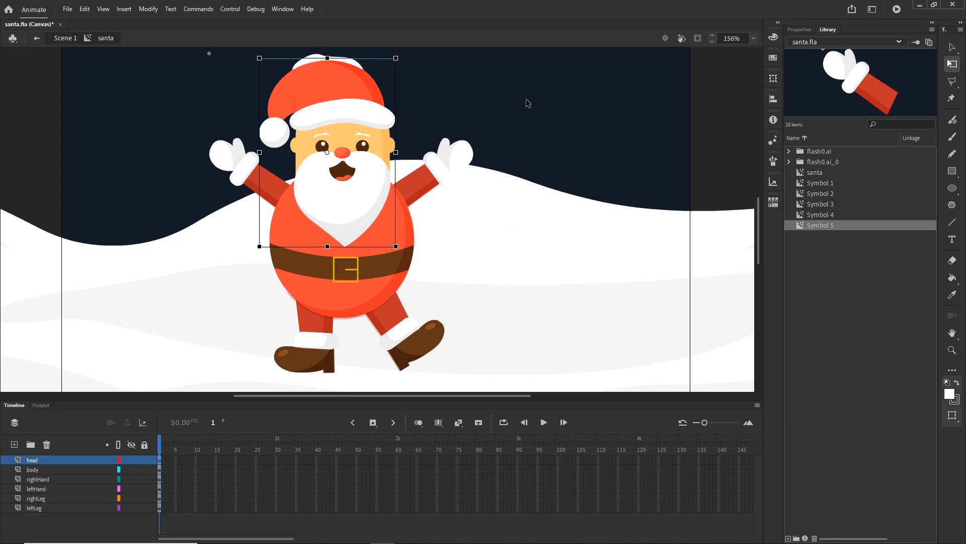
pyautogui.click(46, 528)
pyautogui.click(358, 117)
pyautogui.moveTo(317, 57); pyautogui.dragTo(316, 55)
pyautogui.click(601, 148)
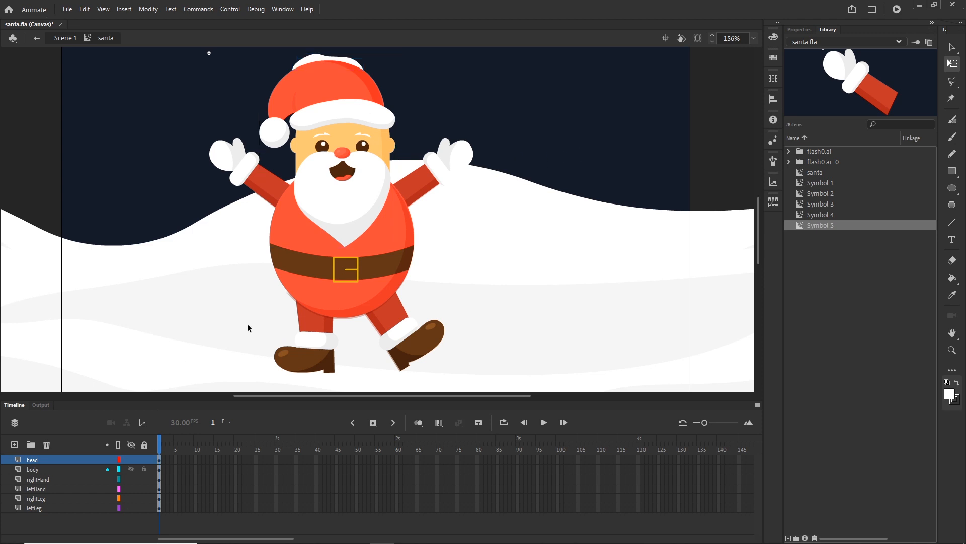
pyautogui.click(32, 461)
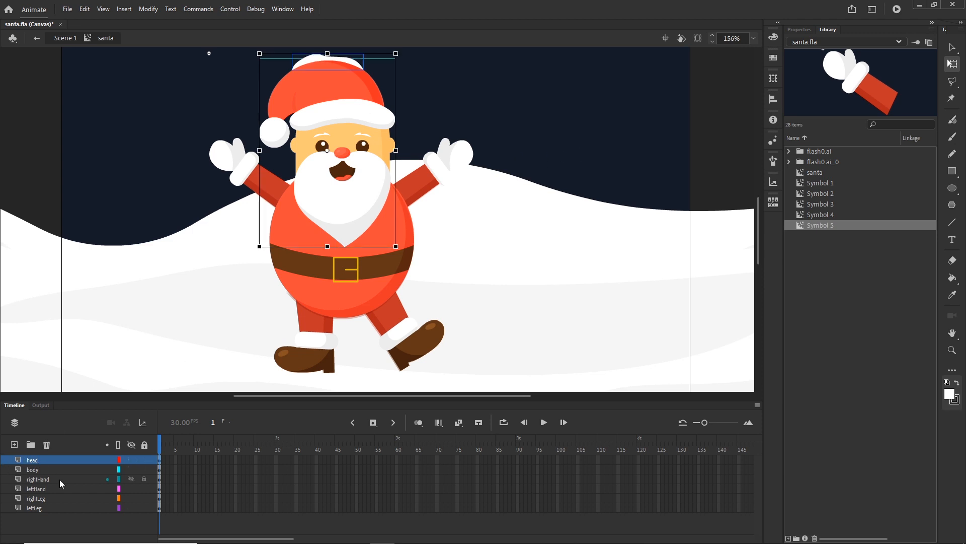
pyautogui.press('F8')
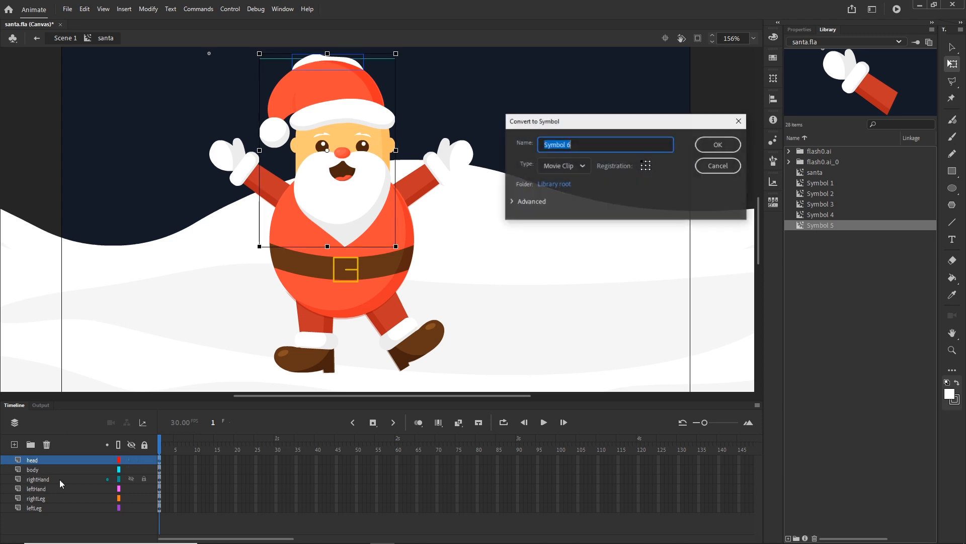
pyautogui.click(733, 145)
pyautogui.click(90, 526)
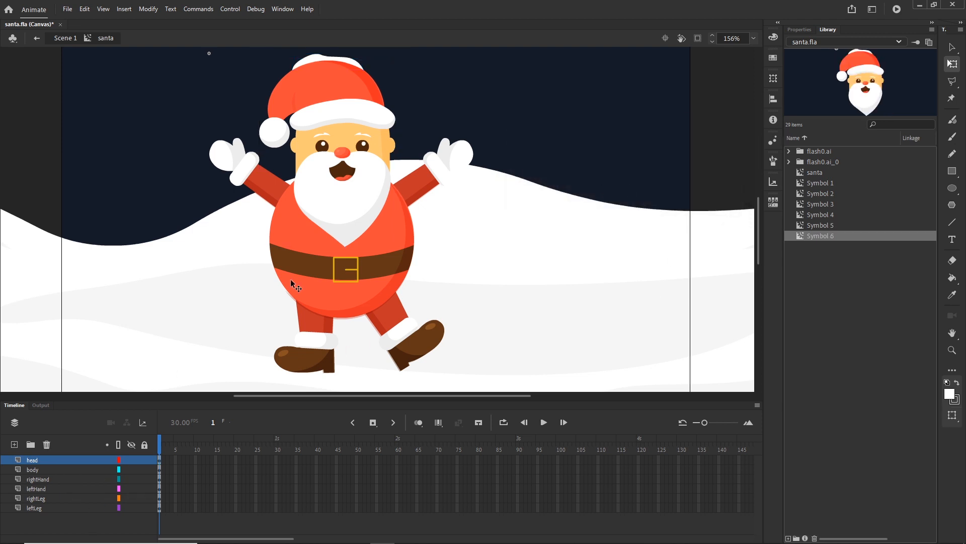
# - Select Santa's head on the stage and preview the Symbol 1 and Symbol 2 movie clips in the library
pyautogui.click(338, 103)
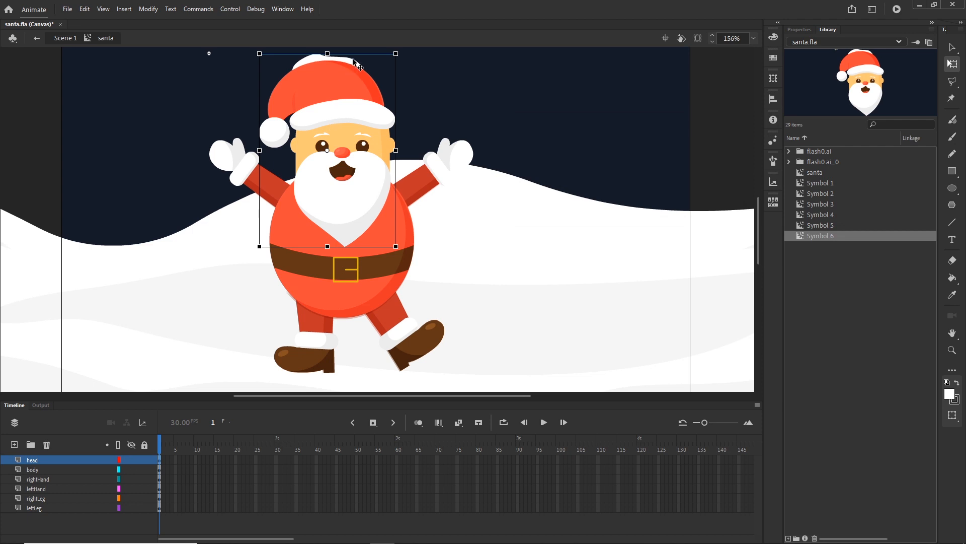
pyautogui.click(817, 183)
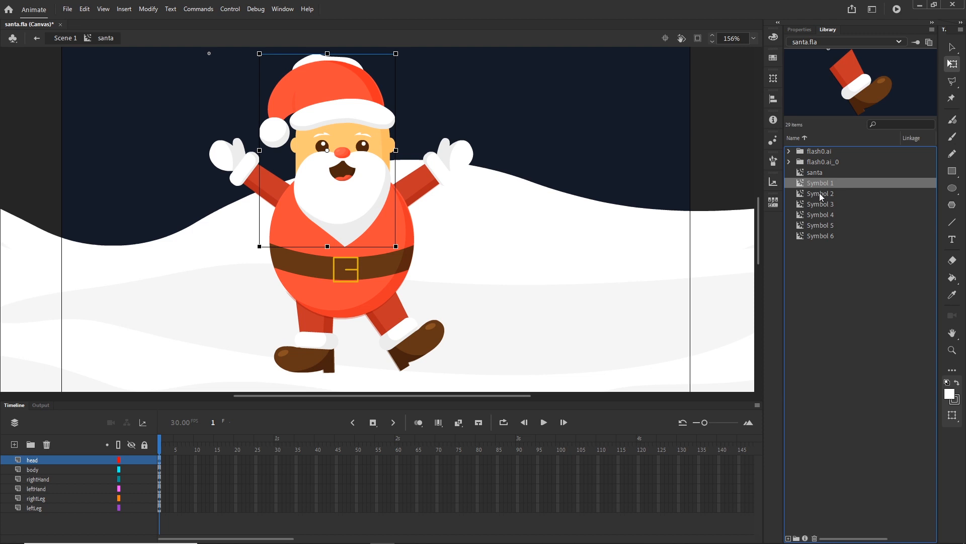
pyautogui.click(819, 193)
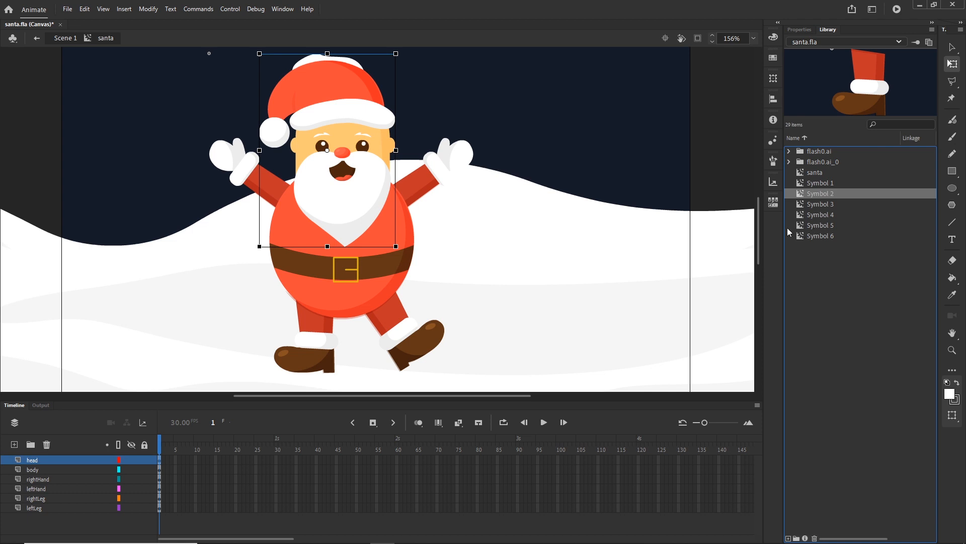
pyautogui.click(84, 527)
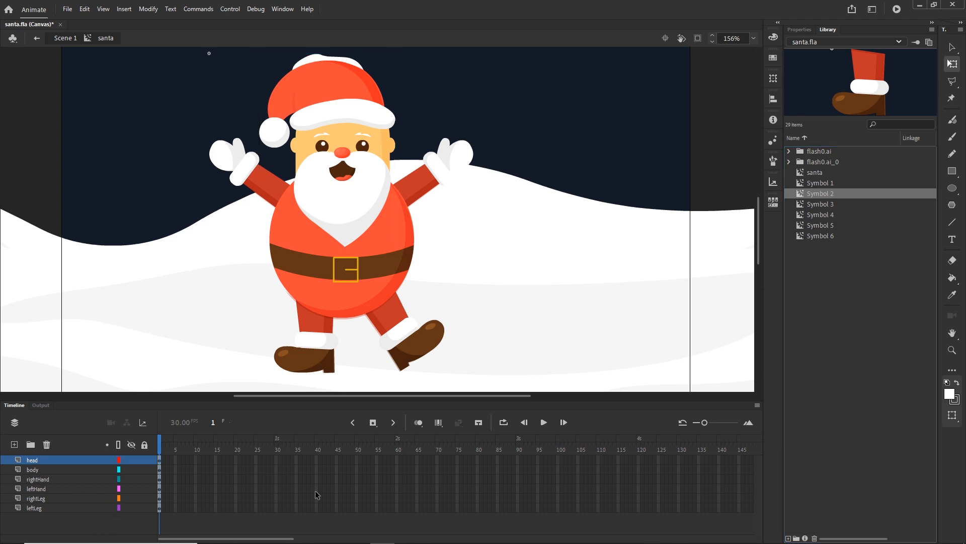
# - Insert frames up to frame 120 on all six layers and return the playhead to frame 1
pyautogui.click(638, 508)
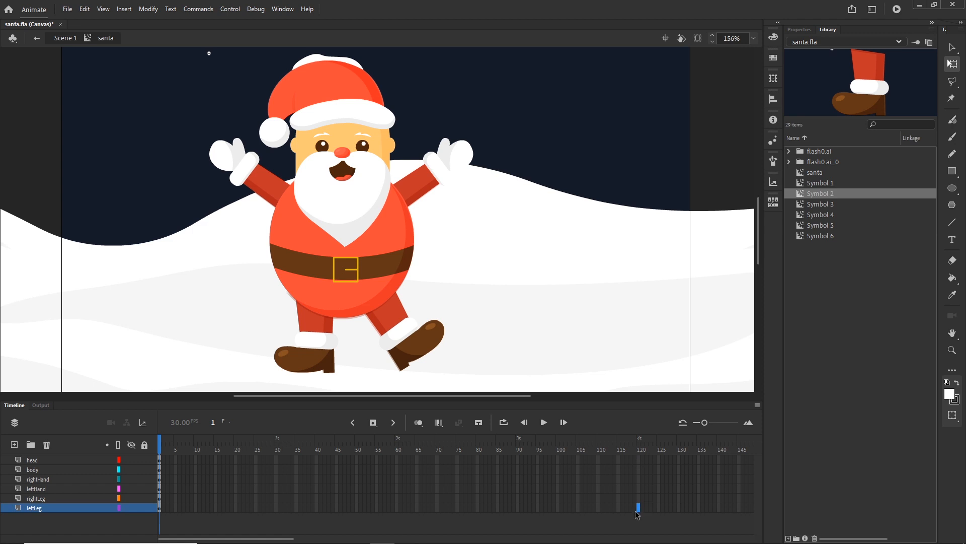
pyautogui.keyDown('shift'); pyautogui.click(639, 460); pyautogui.keyUp('shift')
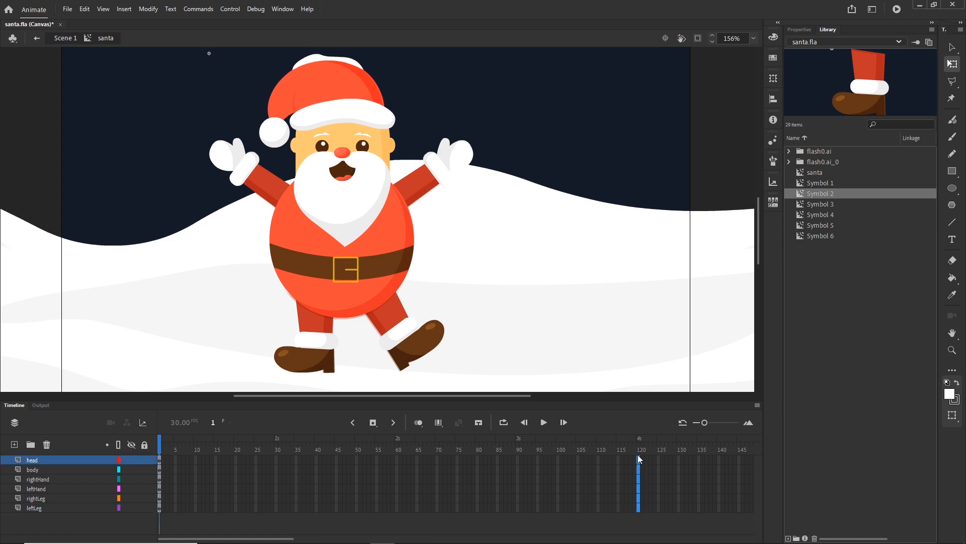
pyautogui.rightClick(638, 470)
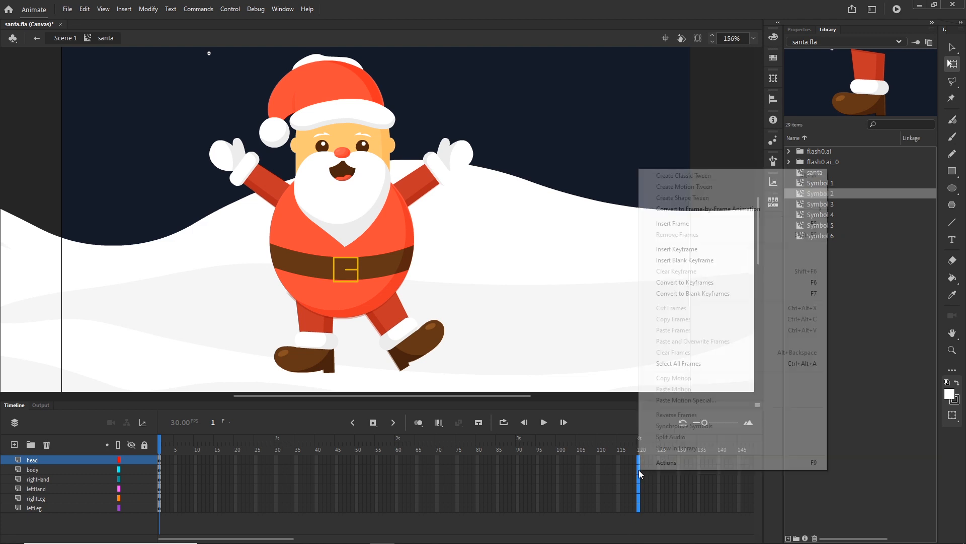
pyautogui.click(687, 223)
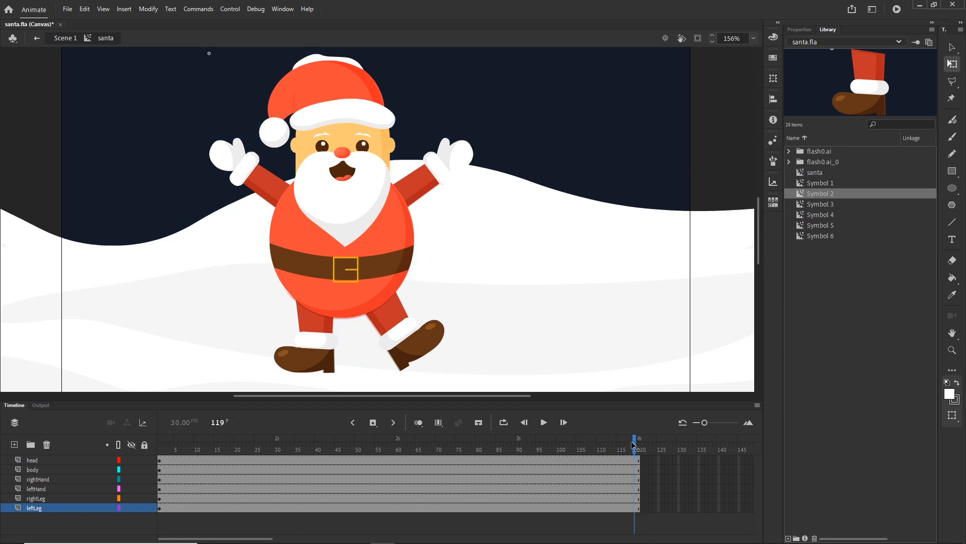
pyautogui.moveTo(639, 438); pyautogui.dragTo(248, 438)
pyautogui.hotkey('shift', ',')
# - Try to reposition the head's transformation point with the Selection tool
pyautogui.click(367, 198)
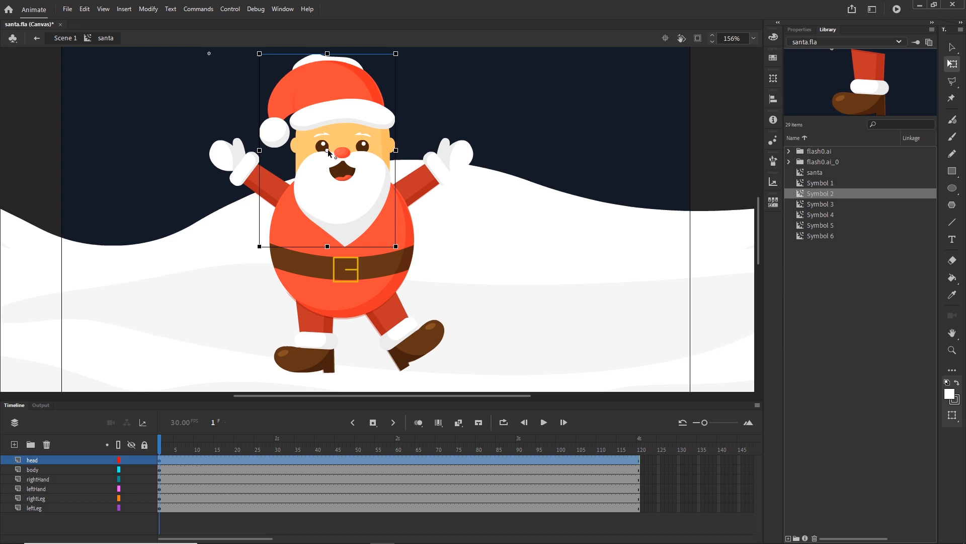
pyautogui.click(951, 47)
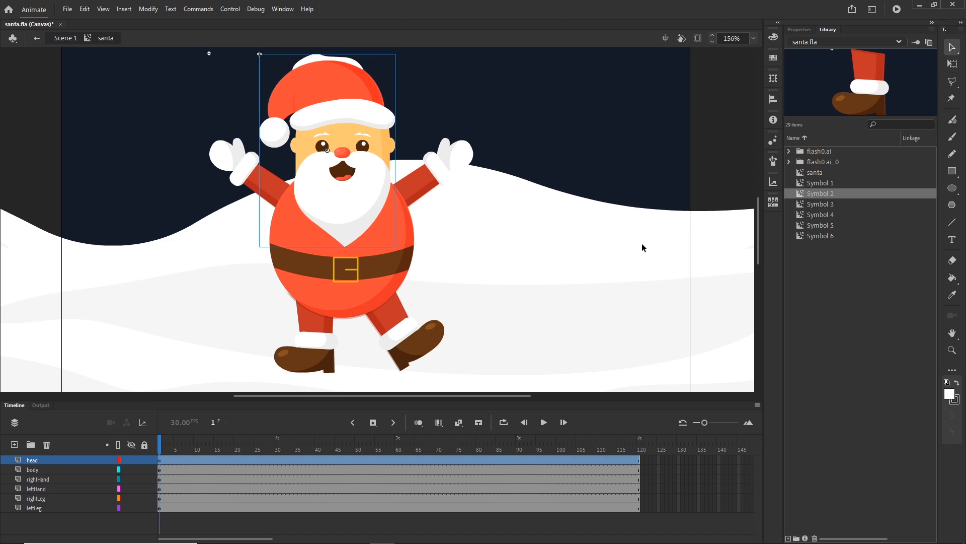
pyautogui.click(86, 523)
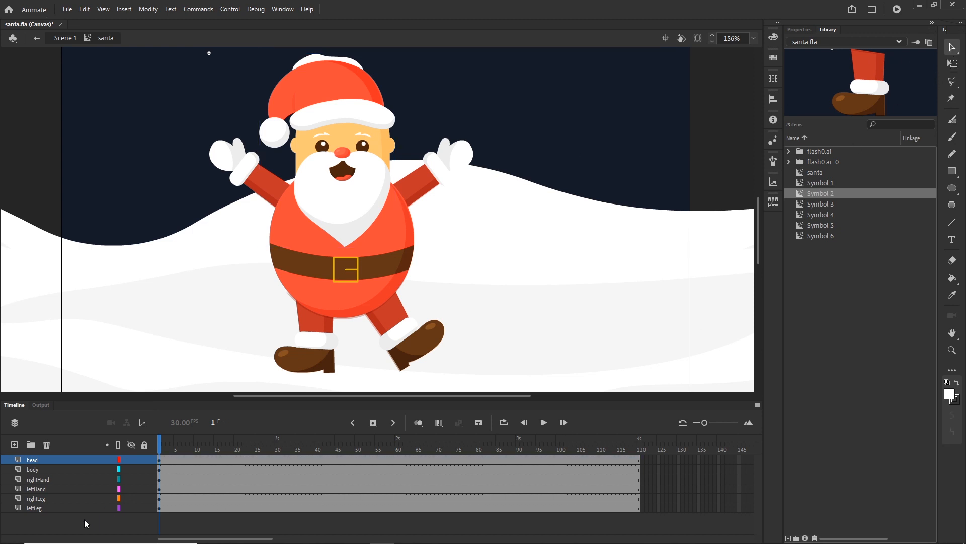
pyautogui.click(353, 110)
pyautogui.moveTo(326, 149); pyautogui.dragTo(327, 161)
pyautogui.hotkey('ctrl', 'z')
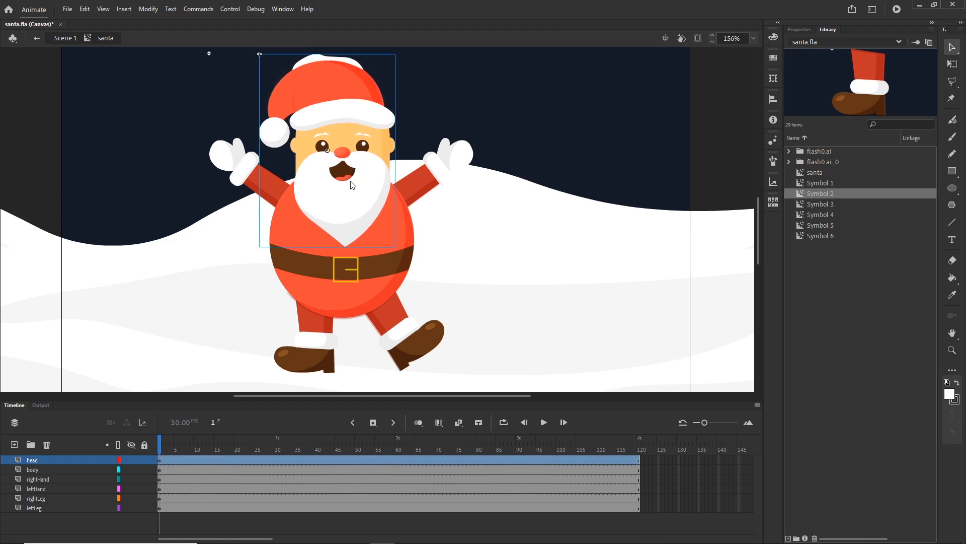
# - Move the head's transformation point to the tip of the beard with Free Transform and tilt the head slightly clockwise
pyautogui.click(952, 64)
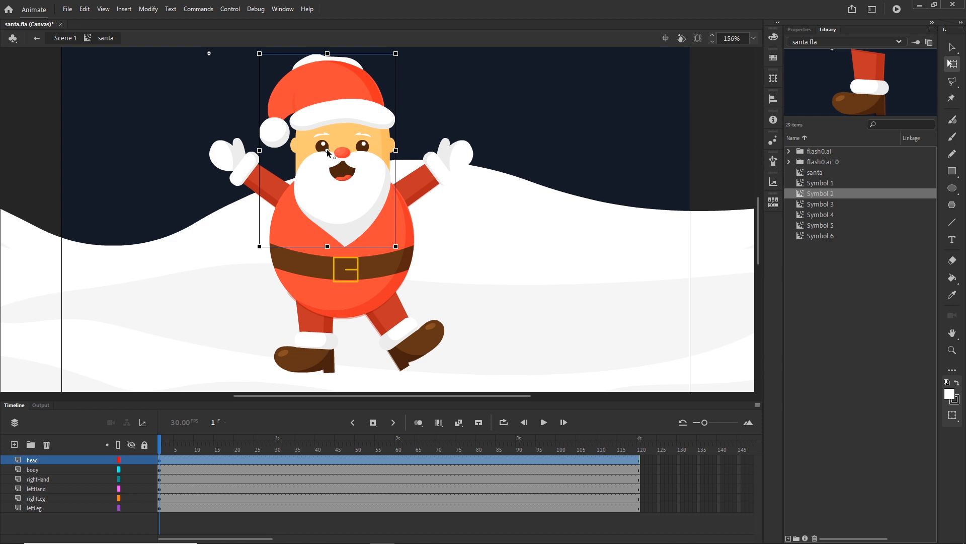
pyautogui.moveTo(327, 149); pyautogui.dragTo(346, 248)
pyautogui.scroll(1, 429, 143)
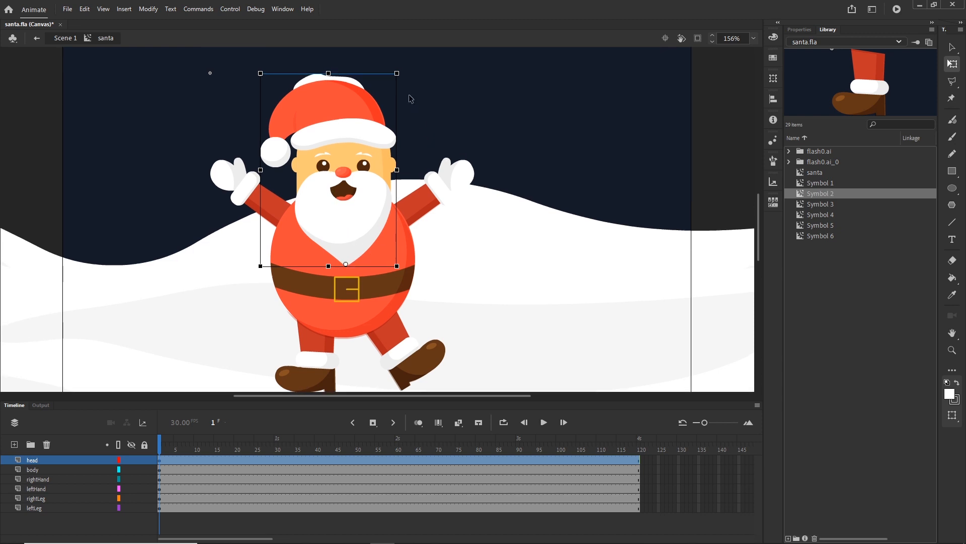
pyautogui.moveTo(408, 75); pyautogui.dragTo(425, 96)
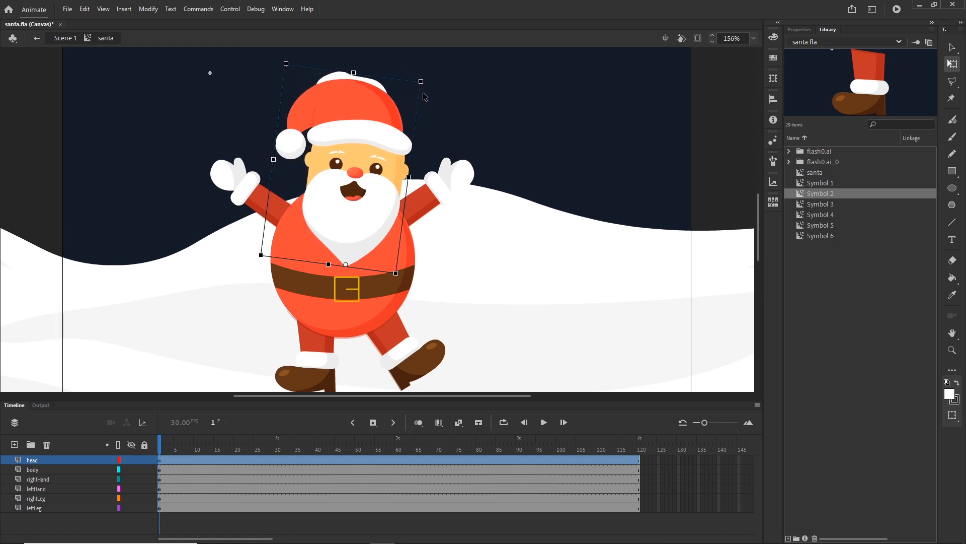
# - Undo the head's tilt and pivot move, and try rotating the head clockwise about its centre
pyautogui.hotkey('ctrl', 'z')
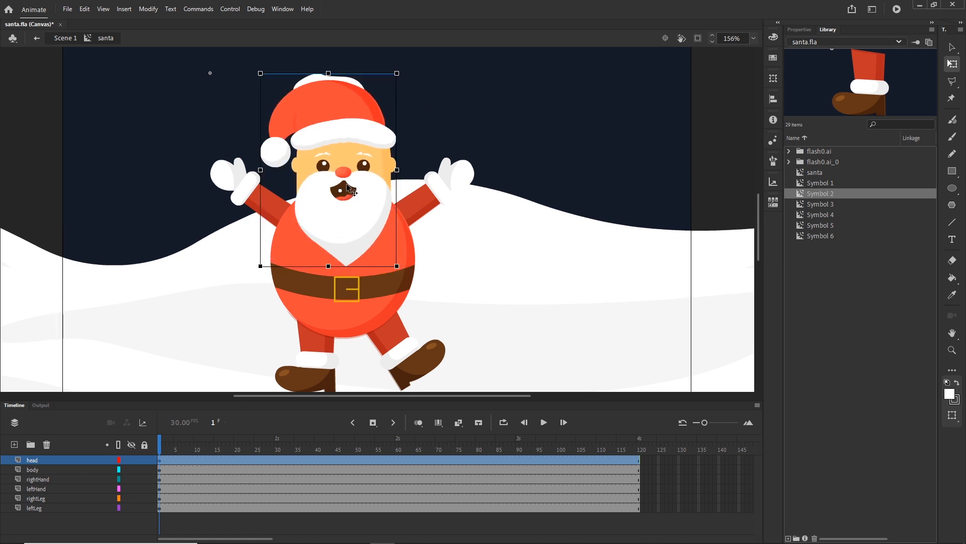
pyautogui.moveTo(403, 78); pyautogui.dragTo(426, 120)
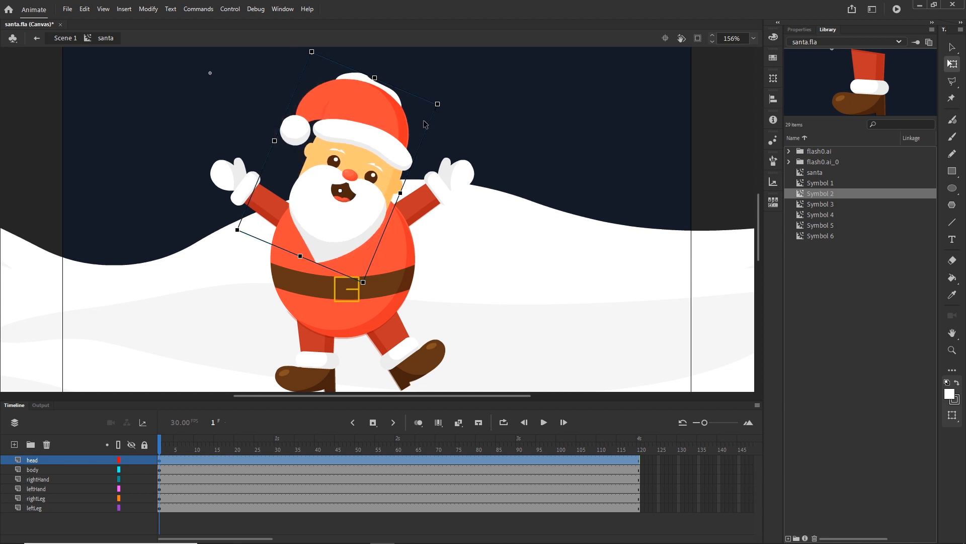
pyautogui.hotkey('ctrl', 'z')
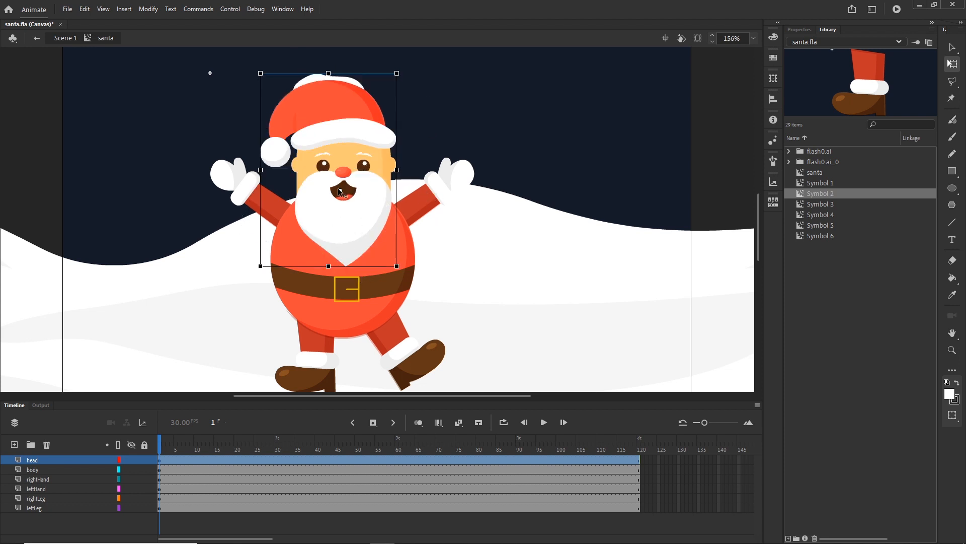
# - Move the head's transformation point to the tip of the beard and deselect the head
pyautogui.moveTo(340, 192); pyautogui.dragTo(340, 204)
pyautogui.moveTo(347, 251); pyautogui.dragTo(349, 265)
pyautogui.click(49, 526)
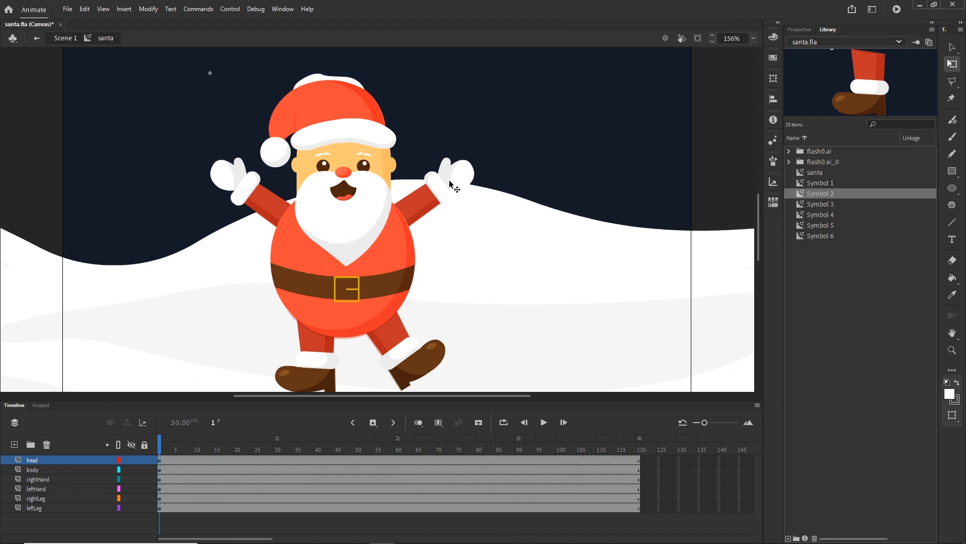
# - Move the transformation points of the leftHand and rightHand arms to their shoulder joints
pyautogui.click(450, 181)
pyautogui.moveTo(482, 153)
pyautogui.mouseDown()
pyautogui.moveTo(487, 184)
pyautogui.moveTo(475, 158)
pyautogui.mouseUp()
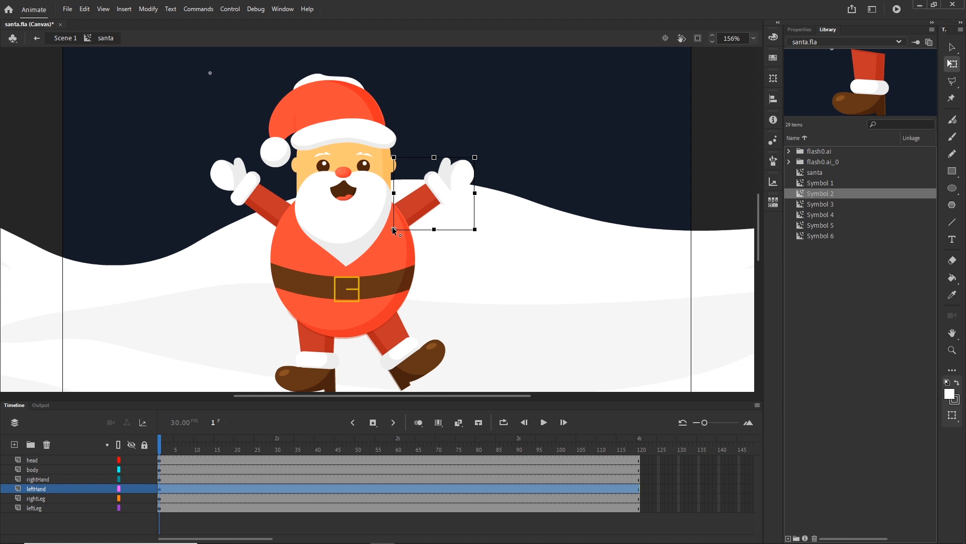
pyautogui.click(247, 198)
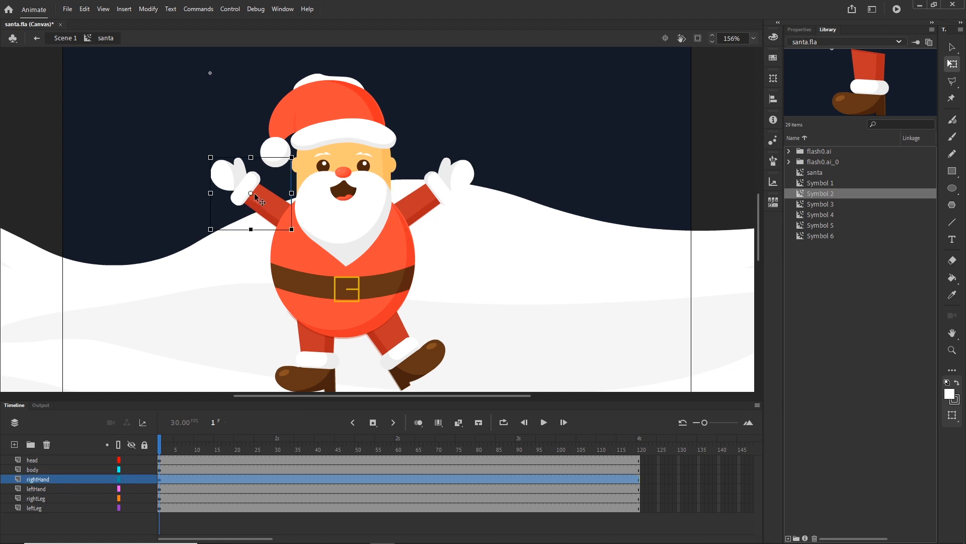
pyautogui.moveTo(262, 209); pyautogui.dragTo(292, 229)
# - Move the transformation points of the leftLeg and rightLeg to the hip joints at the body's underside
pyautogui.click(406, 362)
pyautogui.moveTo(404, 347); pyautogui.dragTo(386, 322)
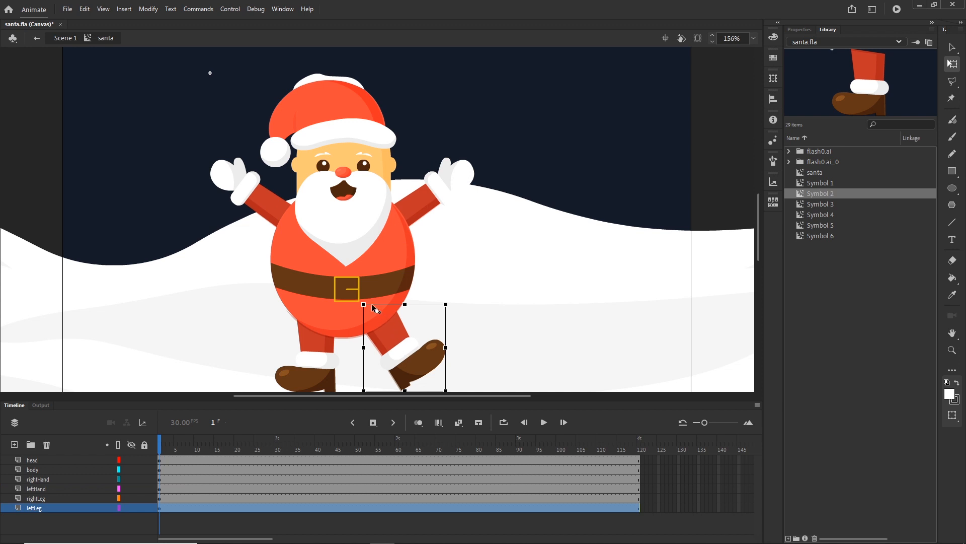
pyautogui.click(318, 364)
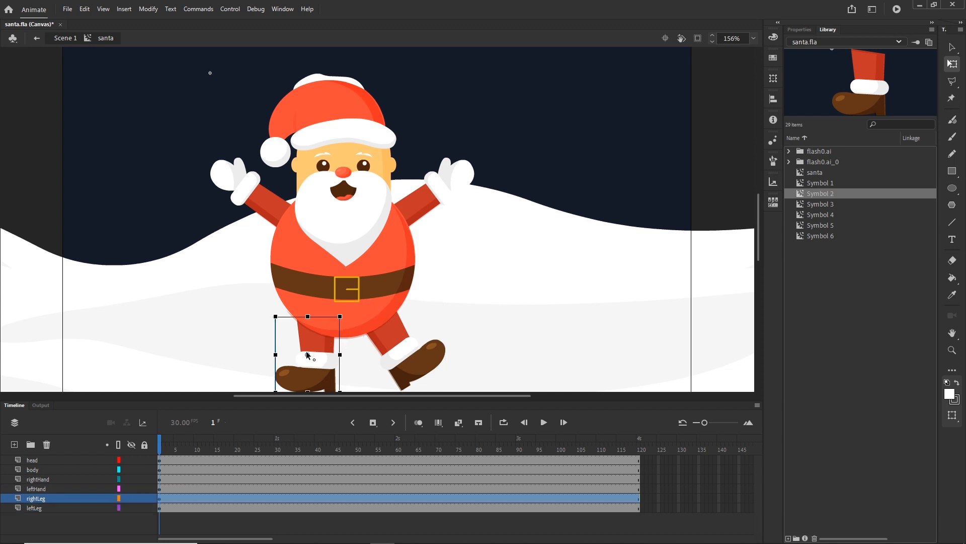
pyautogui.moveTo(308, 355); pyautogui.dragTo(314, 315)
# - Insert a keyframe at frame 20 on the head layer and check the pose against frame 1
pyautogui.click(238, 460)
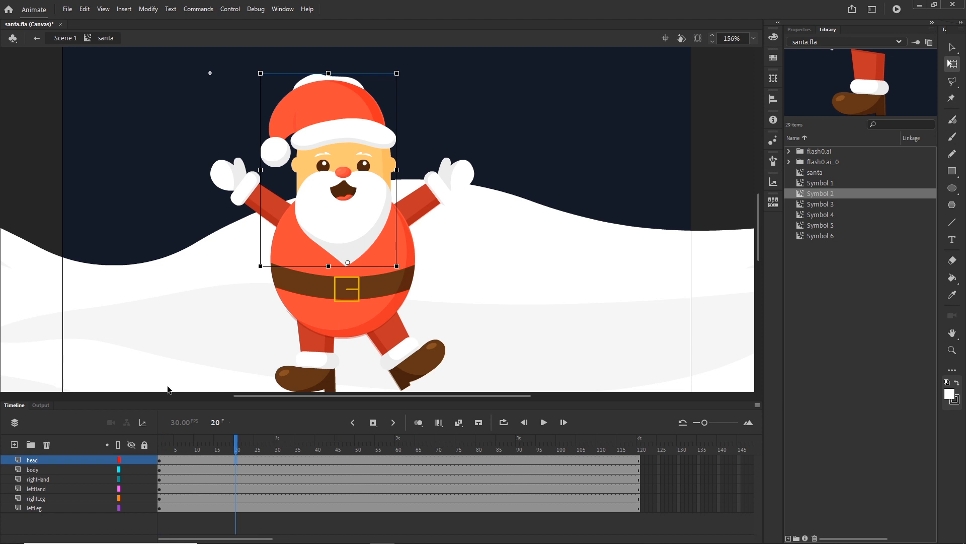
pyautogui.rightClick(237, 461)
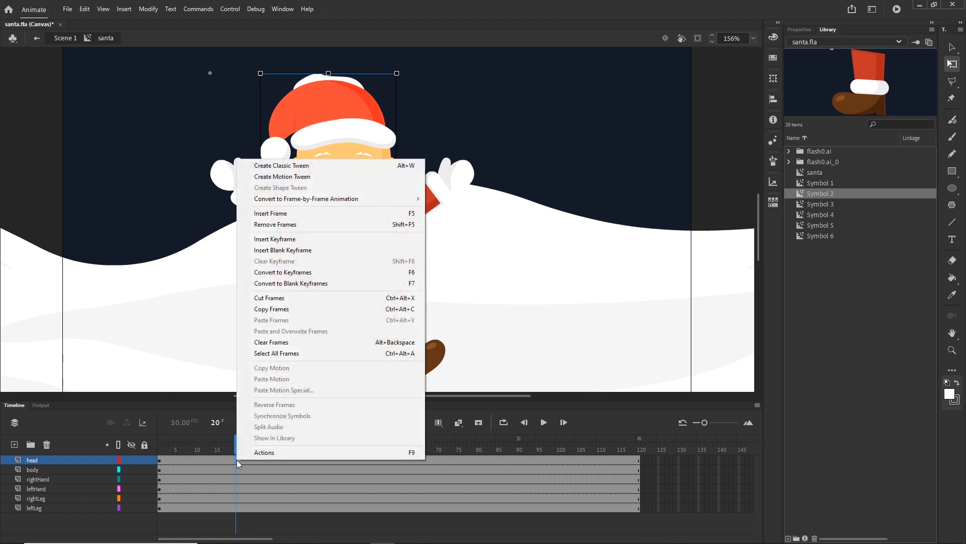
pyautogui.click(291, 239)
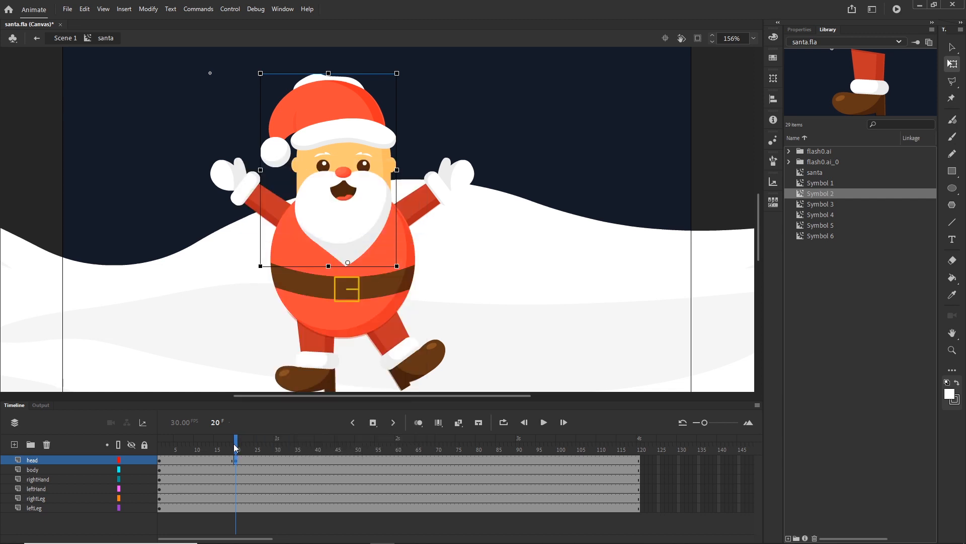
pyautogui.click(159, 448)
pyautogui.click(237, 450)
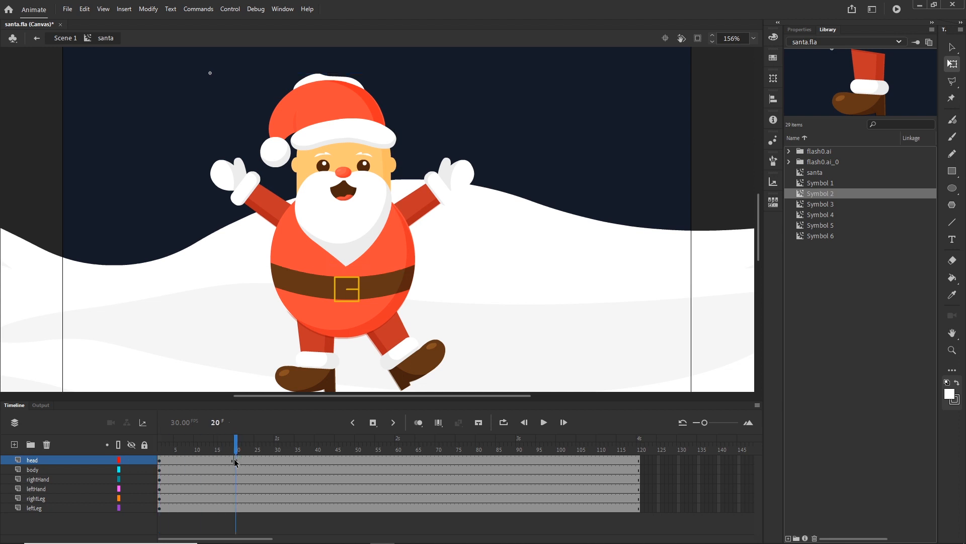
# - Add a keyframe at frame 35 on the head layer and tilt the head clockwise about the beard tip
pyautogui.click(295, 460)
pyautogui.press('F6')
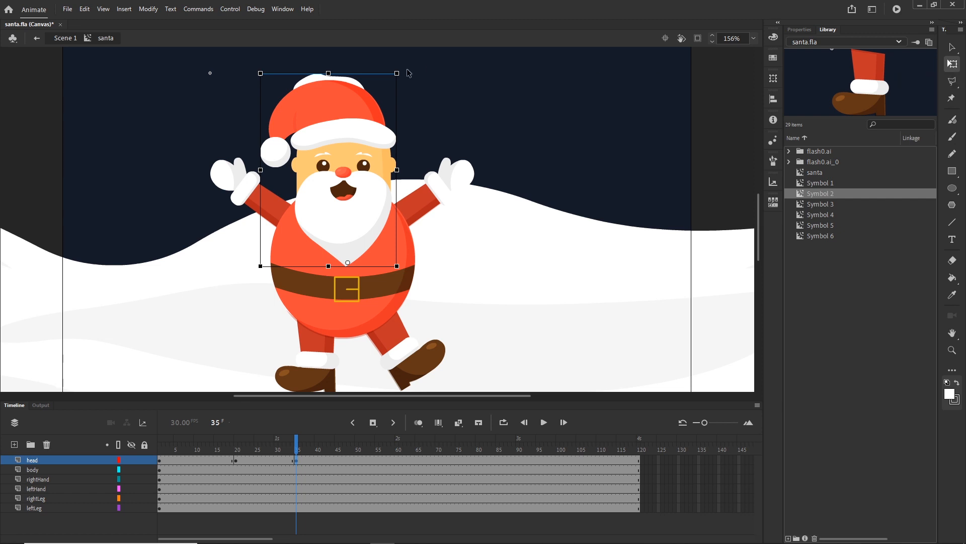
pyautogui.moveTo(407, 74); pyautogui.dragTo(438, 95)
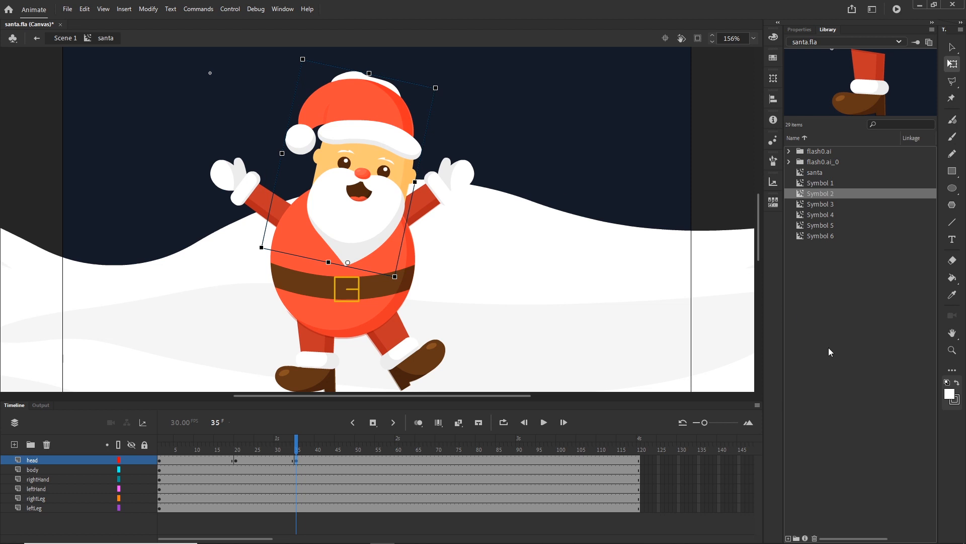
# - Create a classic tween between frames 20 and 35 on the head layer and scrub through the tilt
pyautogui.click(262, 460)
pyautogui.rightClick(262, 460)
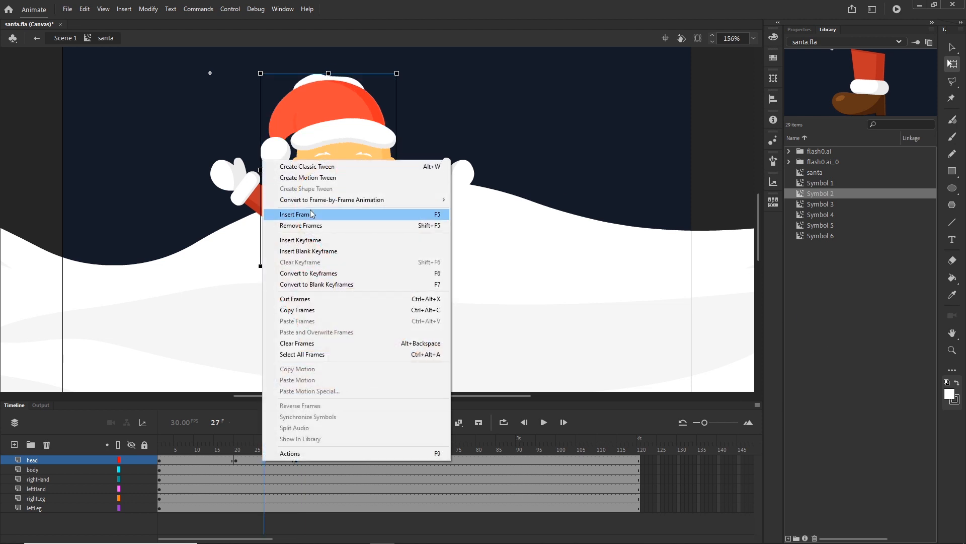
pyautogui.click(310, 168)
pyautogui.click(237, 446)
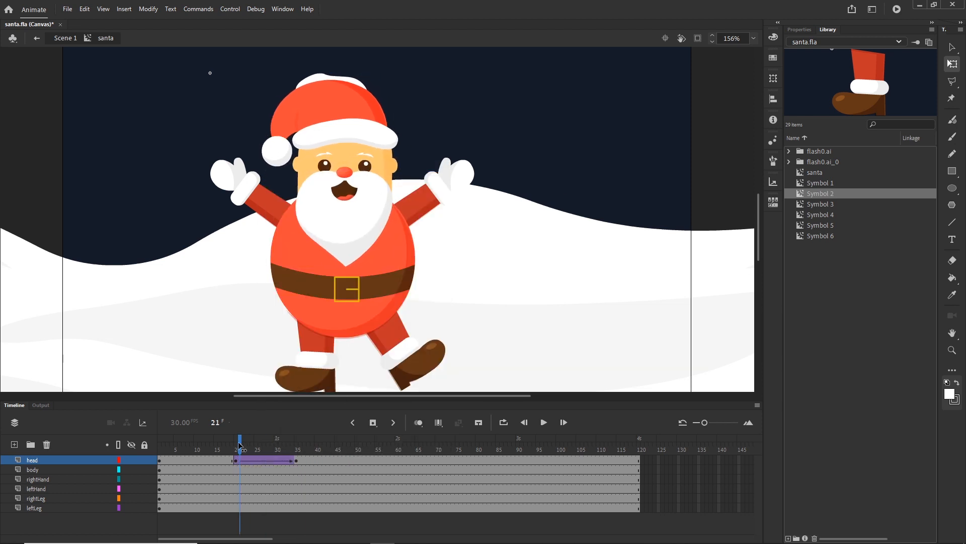
pyautogui.moveTo(237, 446); pyautogui.dragTo(361, 451)
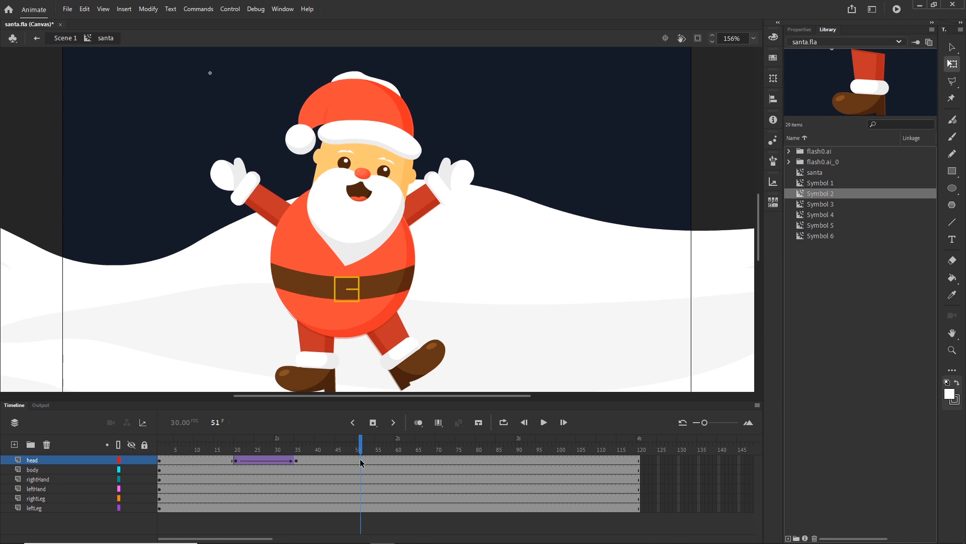
# - Insert a keyframe at frame 51 on the head layer to hold the tilted pose
pyautogui.click(360, 462)
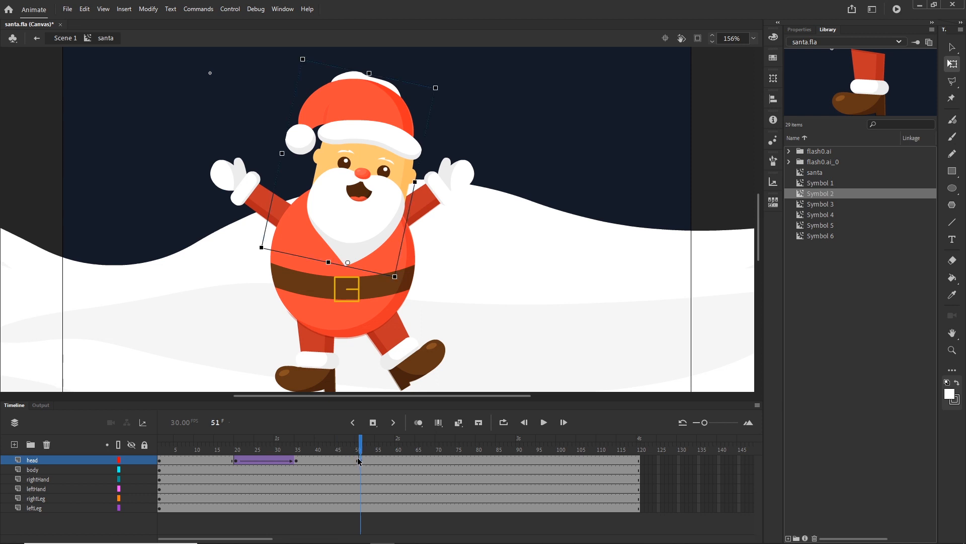
pyautogui.press('F6')
pyautogui.rightClick(359, 461)
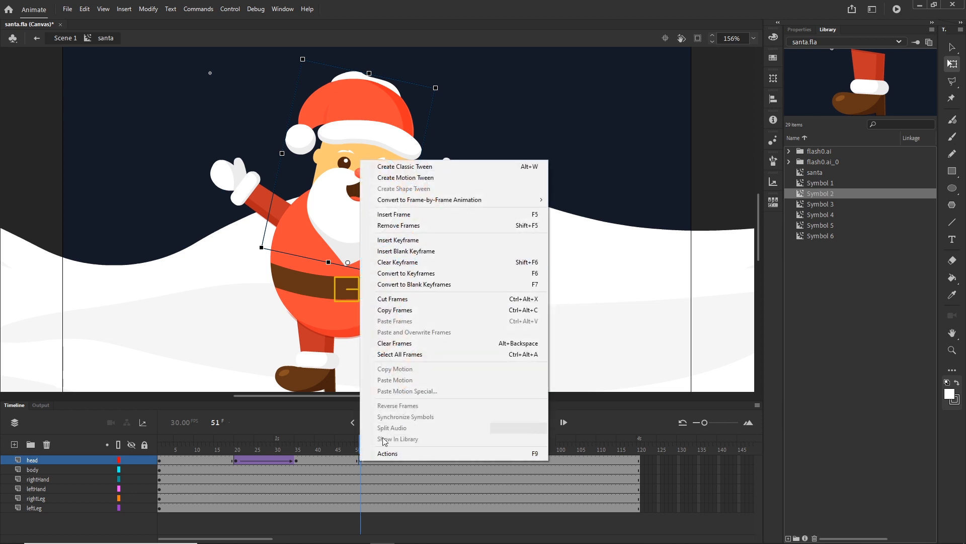
pyautogui.click(360, 461)
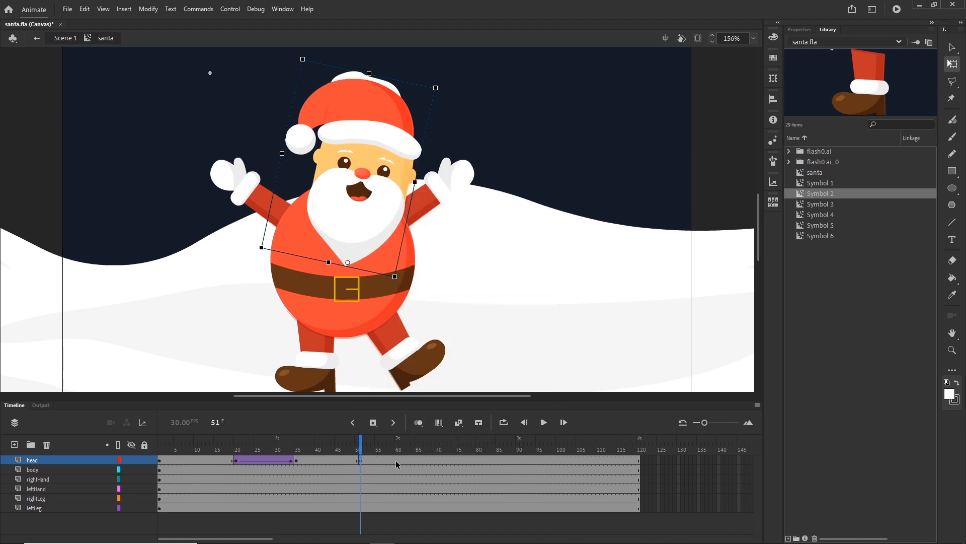
# - Add a head keyframe at frame 65 and rotate the head partly back towards upright
pyautogui.click(418, 460)
pyautogui.press('F6')
pyautogui.moveTo(438, 89); pyautogui.dragTo(411, 75)
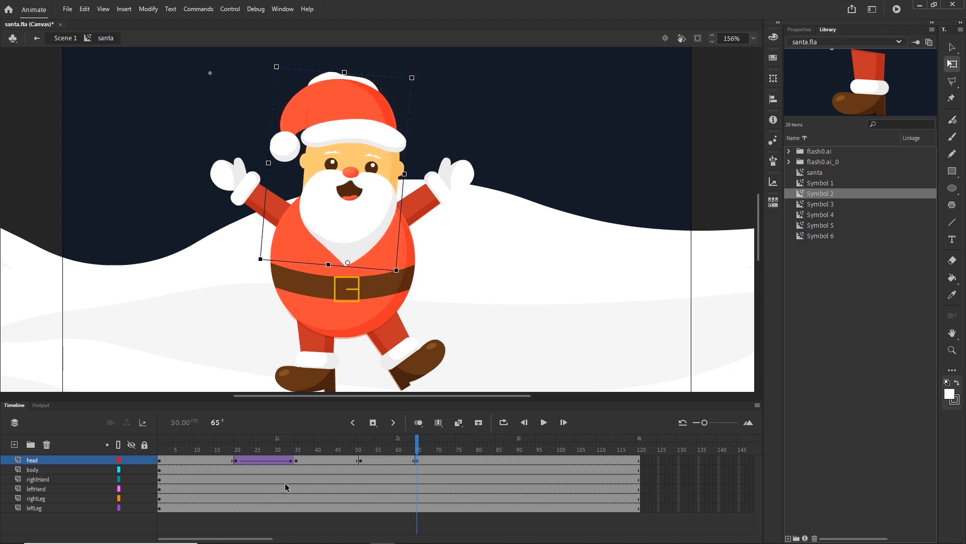
# - Copy the head layer's frame 20 keyframe onto frame 65 to reuse the upright pose
pyautogui.click(238, 463)
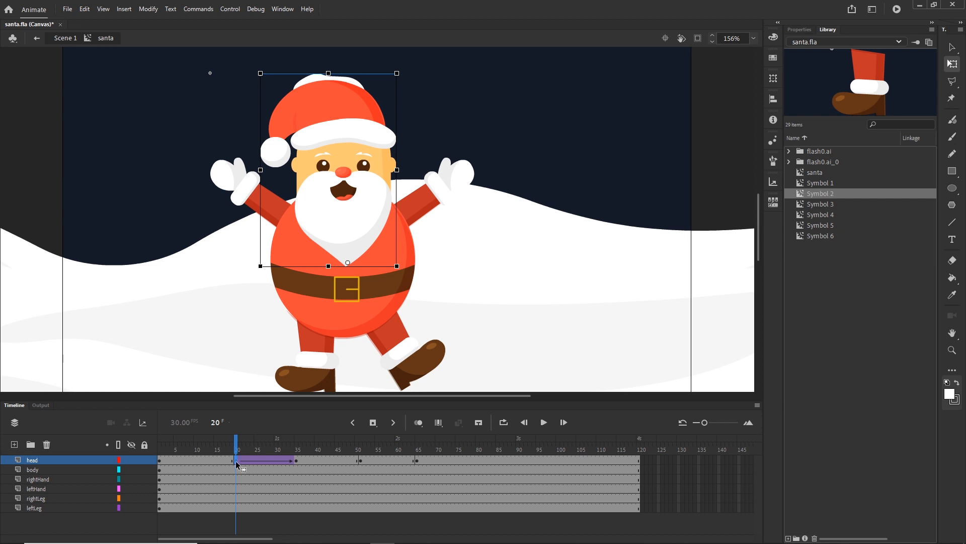
pyautogui.moveTo(236, 463); pyautogui.dragTo(421, 461)
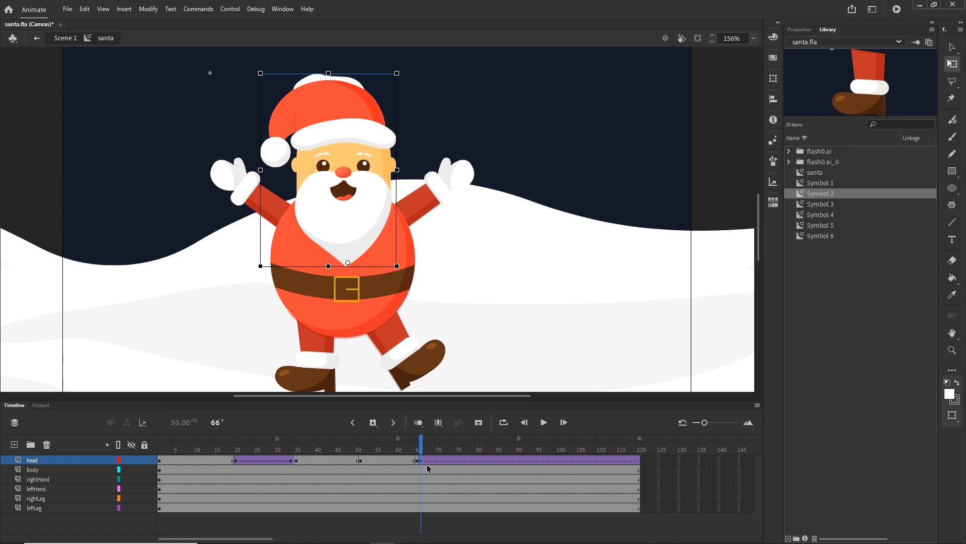
pyautogui.hotkey('ctrl', 'z')
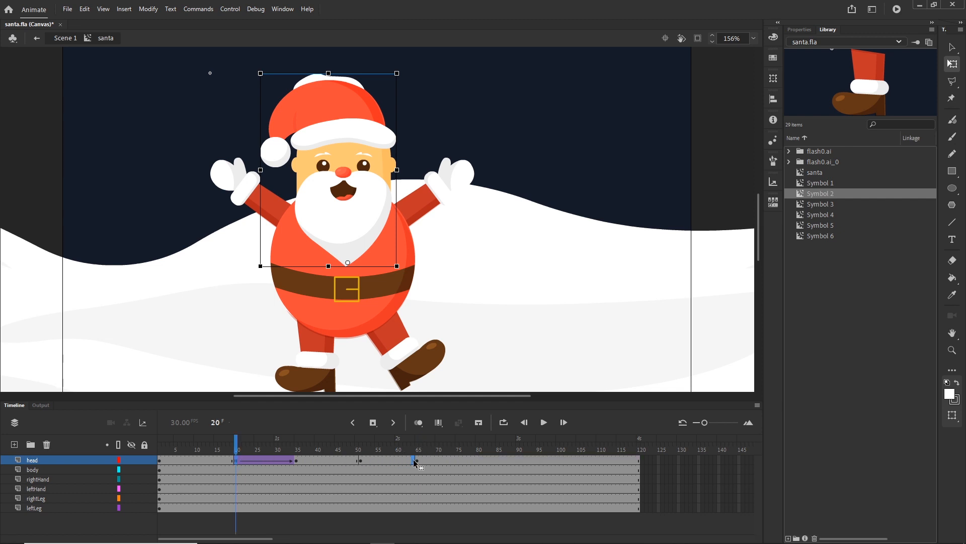
pyautogui.moveTo(415, 459); pyautogui.dragTo(416, 462)
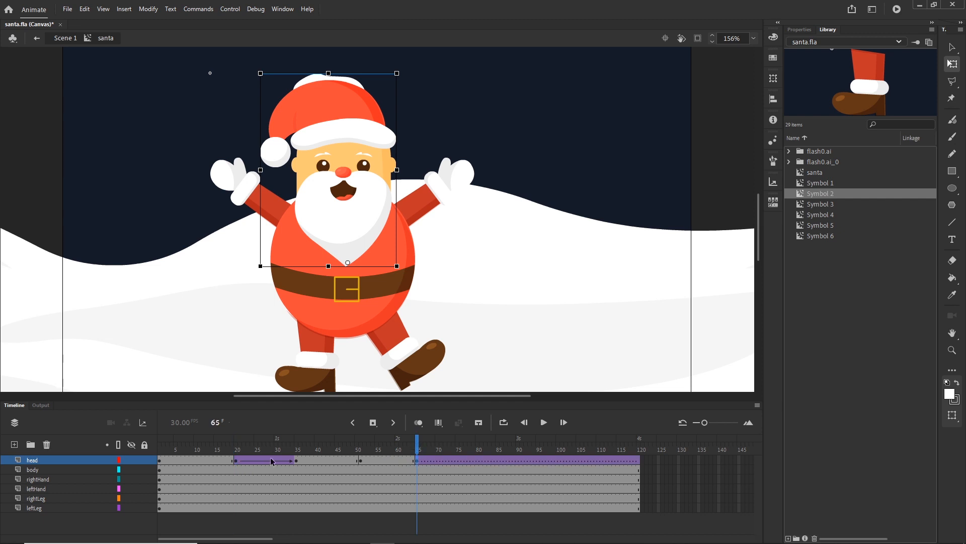
pyautogui.click(234, 461)
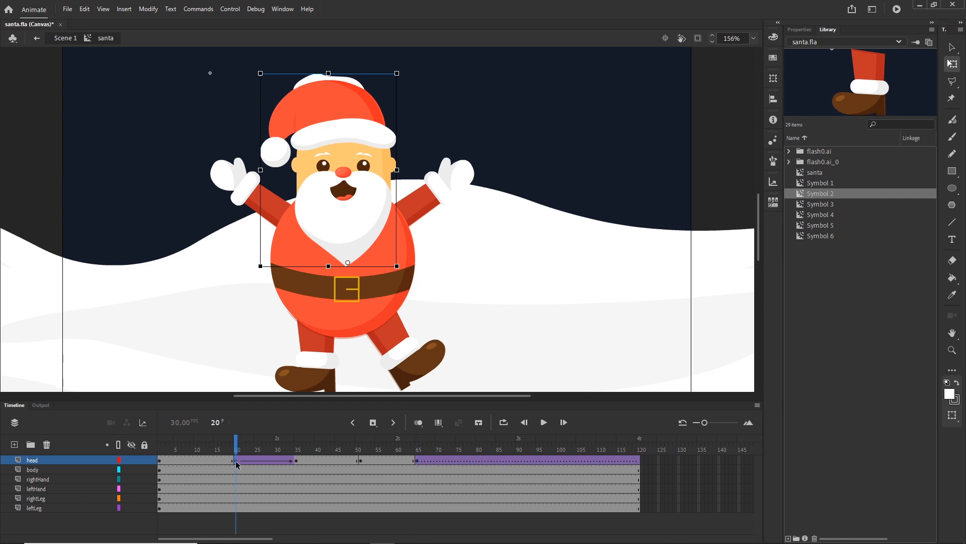
pyautogui.click(160, 461)
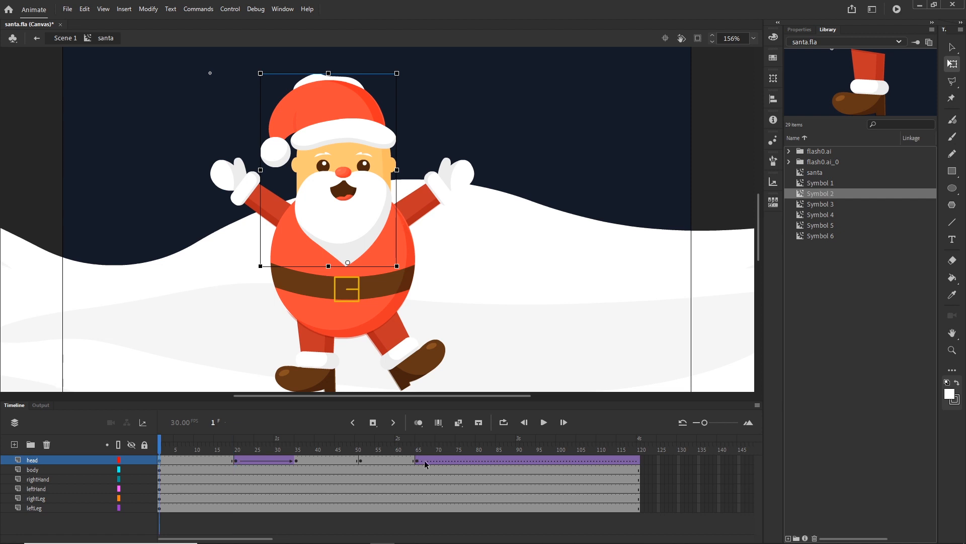
# - Remove the classic tween that follows frame 65 on the head layer
pyautogui.click(492, 460)
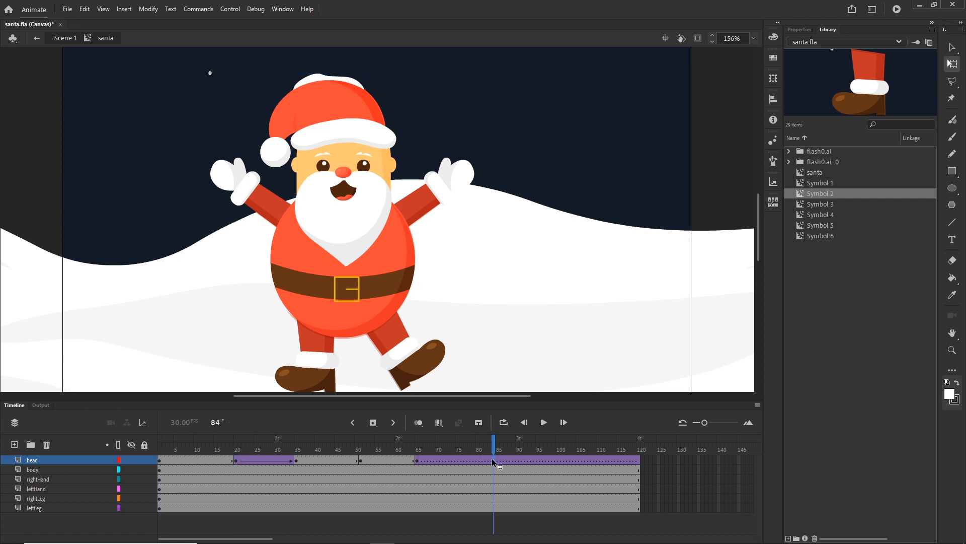
pyautogui.rightClick(493, 462)
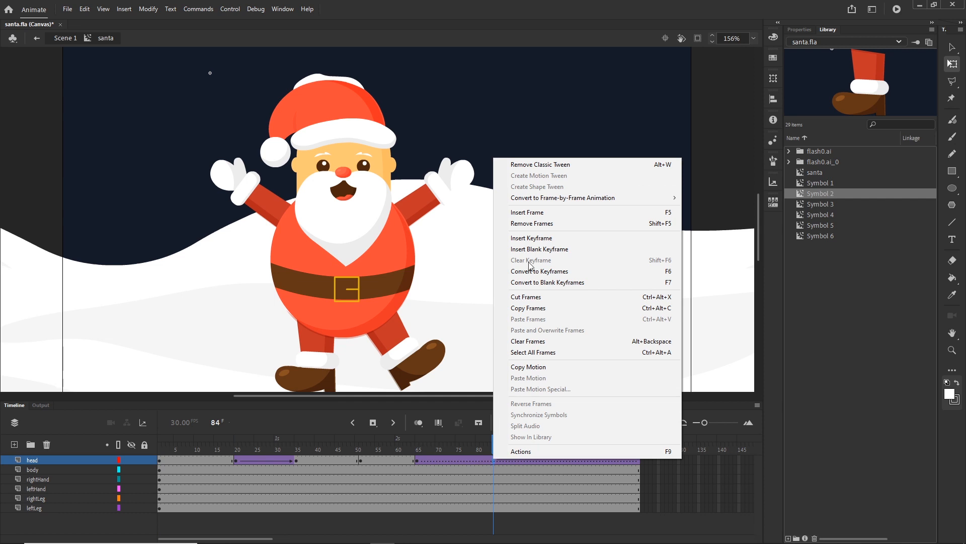
pyautogui.click(554, 167)
# - Create a classic tween between frames 51 and 65 on the head layer and scrub through the whole head movement
pyautogui.click(377, 448)
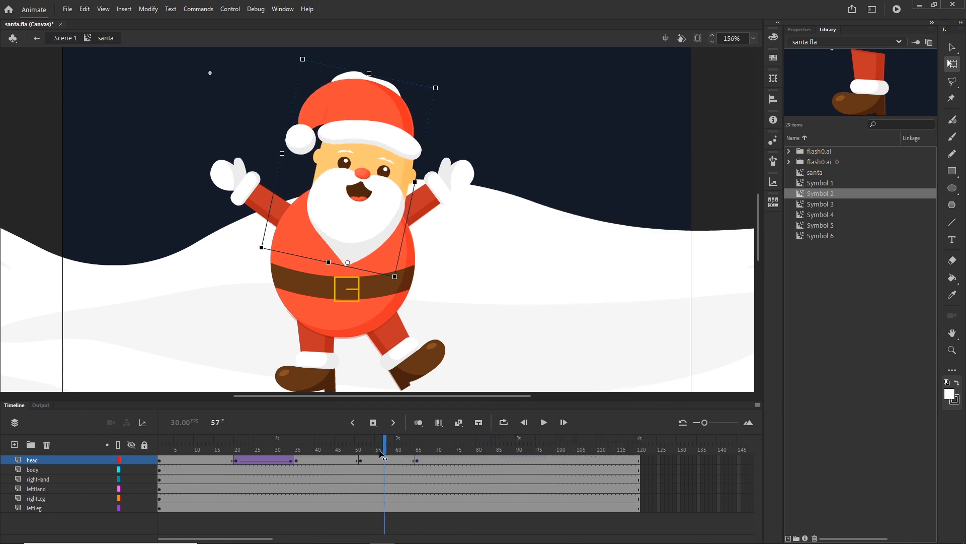
pyautogui.moveTo(375, 445); pyautogui.dragTo(413, 447)
pyautogui.click(388, 461)
pyautogui.rightClick(388, 461)
pyautogui.click(431, 166)
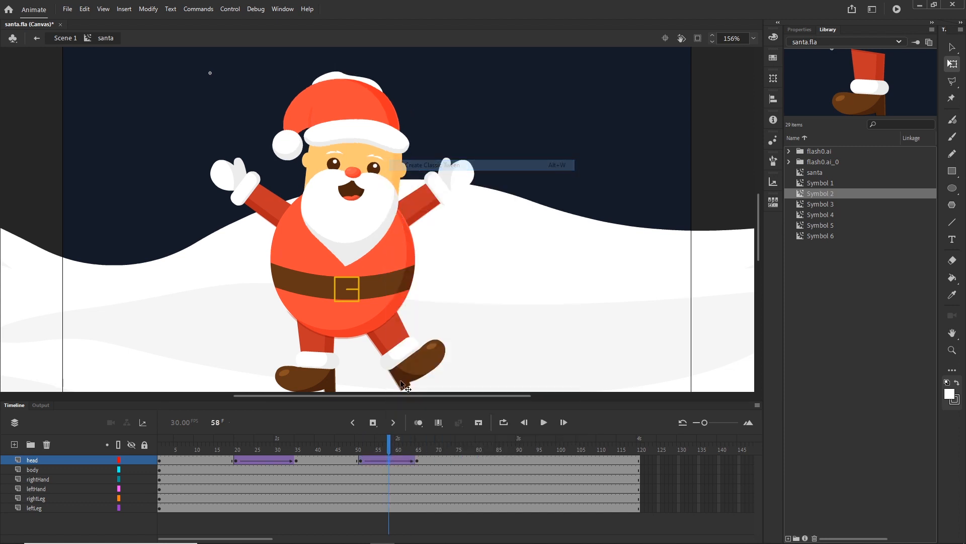
pyautogui.click(229, 464)
pyautogui.moveTo(229, 464); pyautogui.dragTo(418, 457)
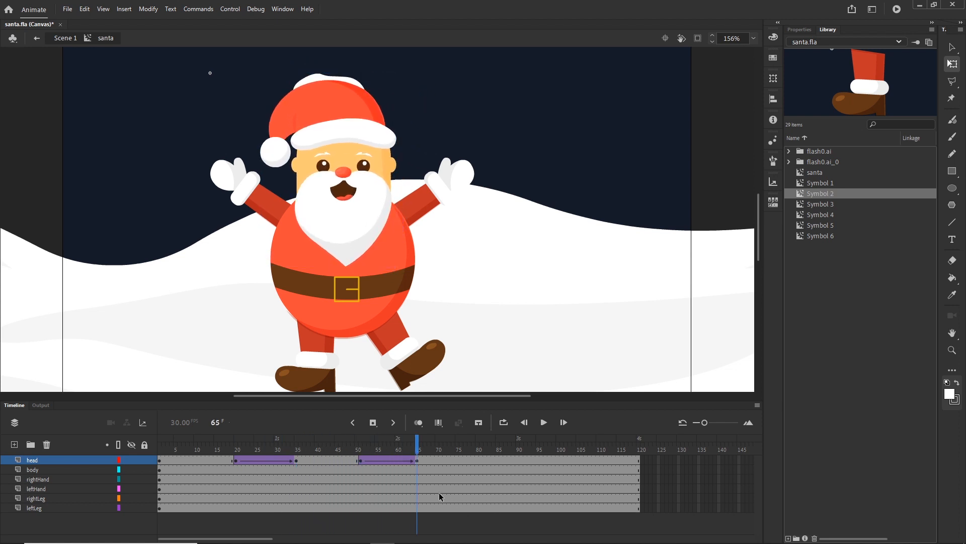
# - Move the head layer's frames 20–65 to start at frame 13, and duplicate that block to start at frame 72
pyautogui.click(416, 462)
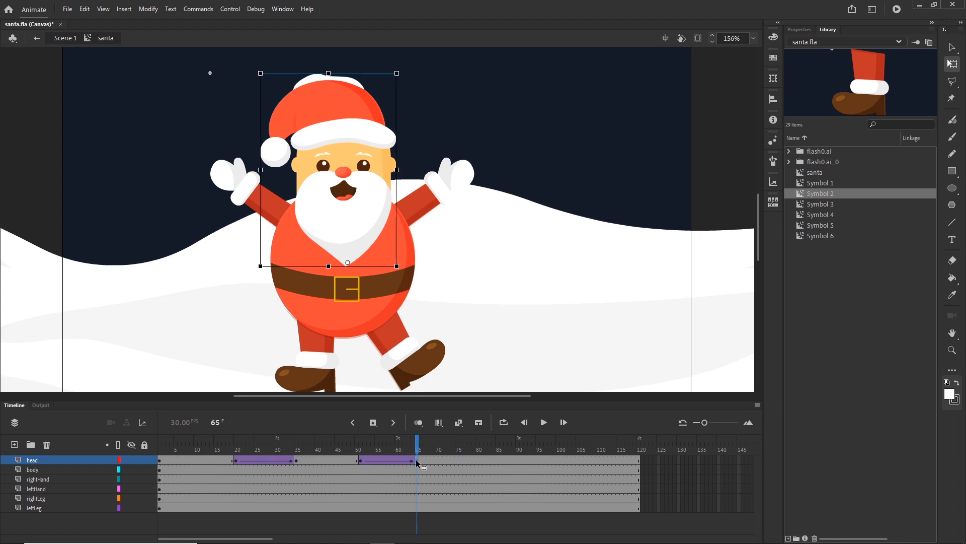
pyautogui.keyDown('shift'); pyautogui.click(236, 460); pyautogui.keyUp('shift')
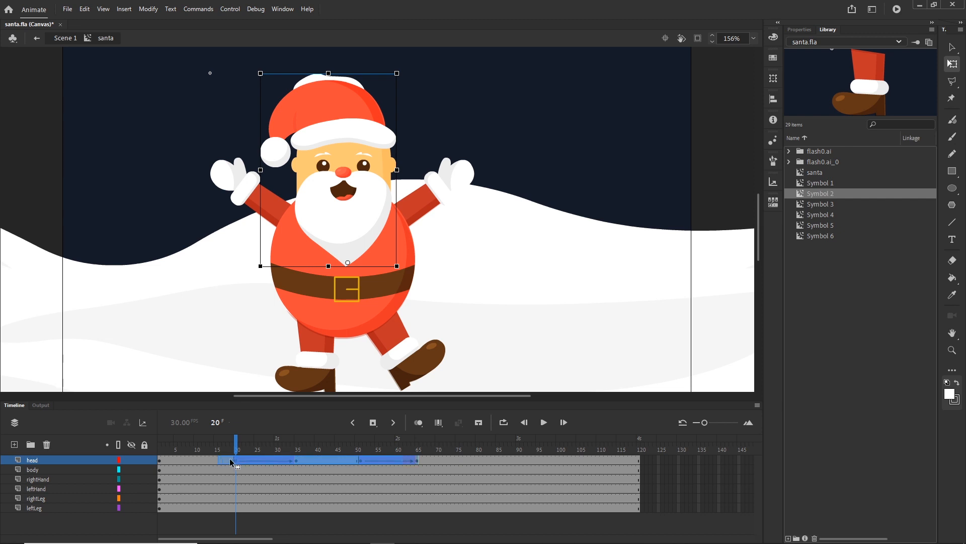
pyautogui.moveTo(230, 461); pyautogui.dragTo(220, 460)
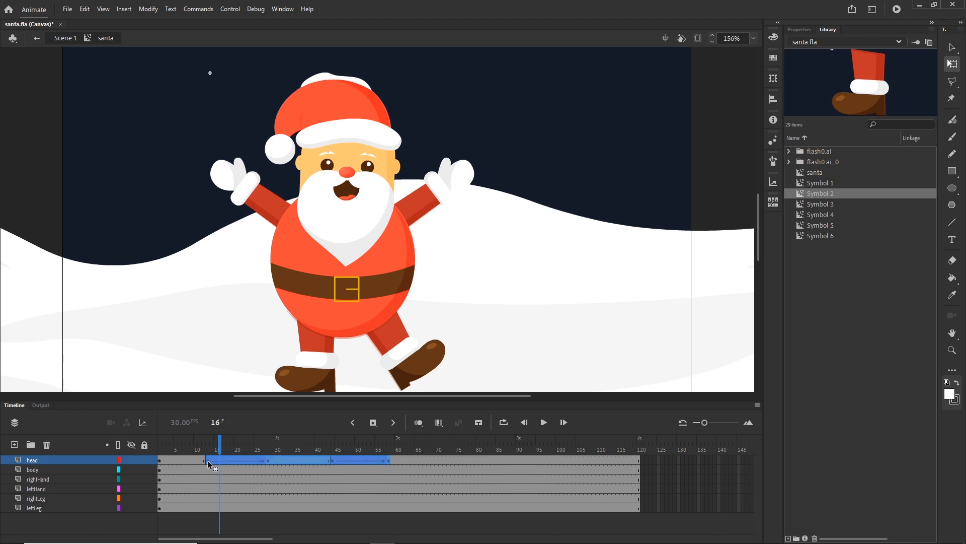
pyautogui.moveTo(207, 460); pyautogui.dragTo(507, 461)
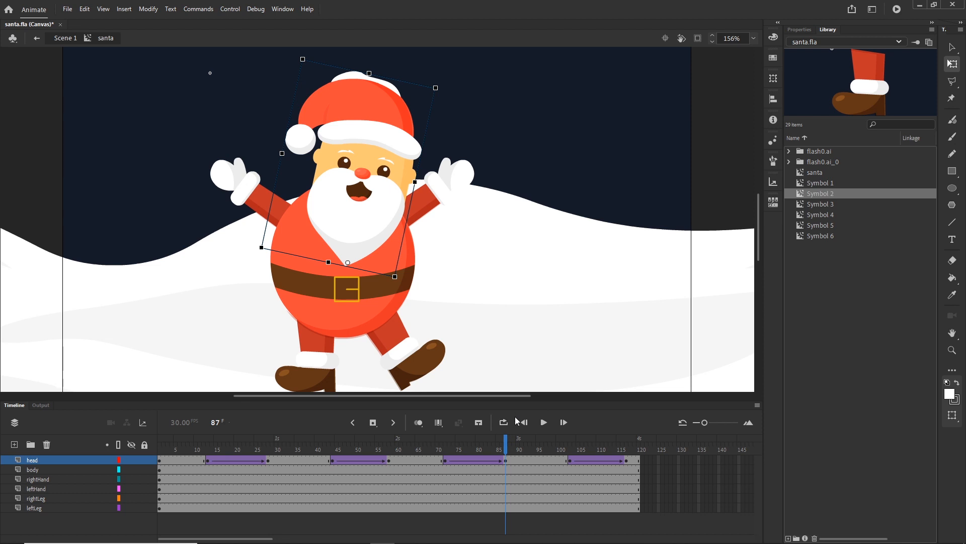
# - At frame 1, rotate Santa's left leg inward until it stands nearly upright beside the right leg
pyautogui.moveTo(505, 450); pyautogui.dragTo(146, 453)
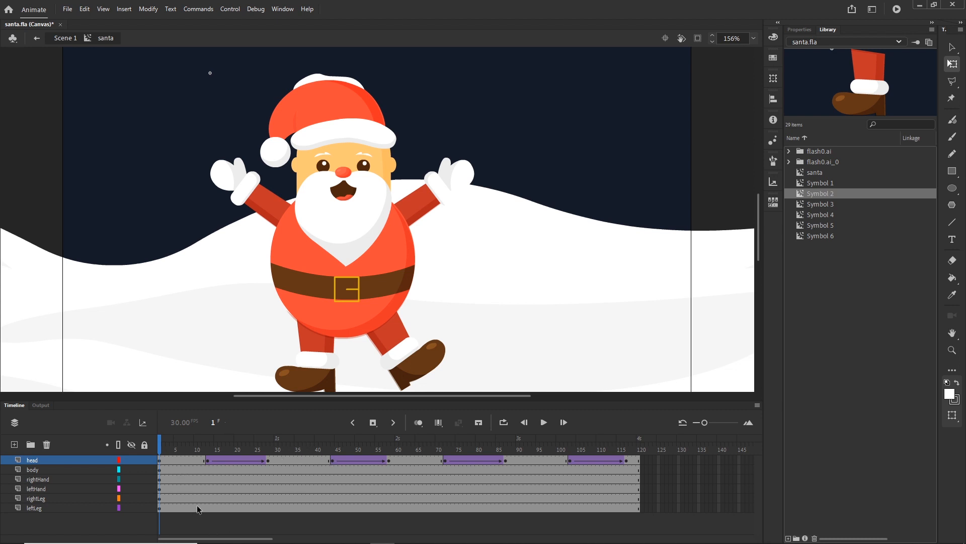
pyautogui.click(59, 506)
pyautogui.click(44, 499)
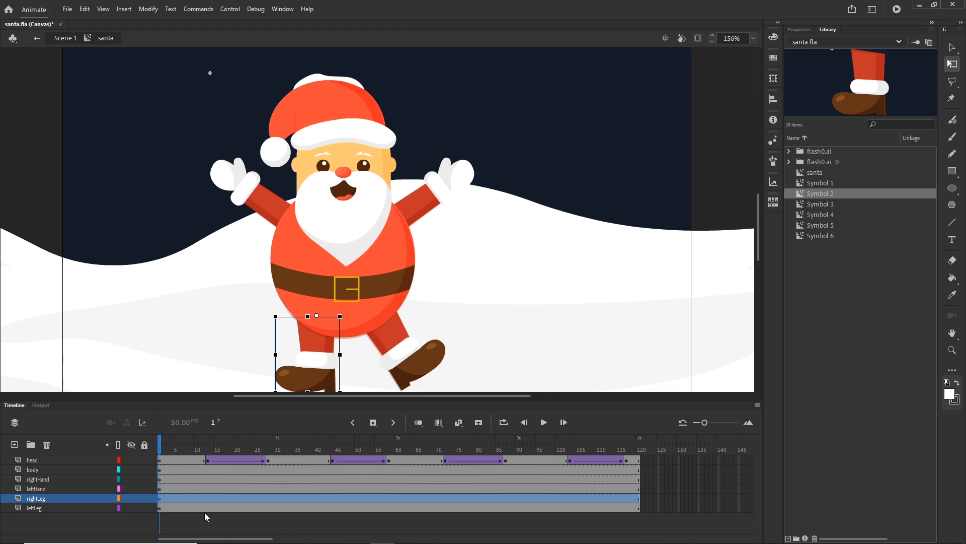
pyautogui.click(407, 359)
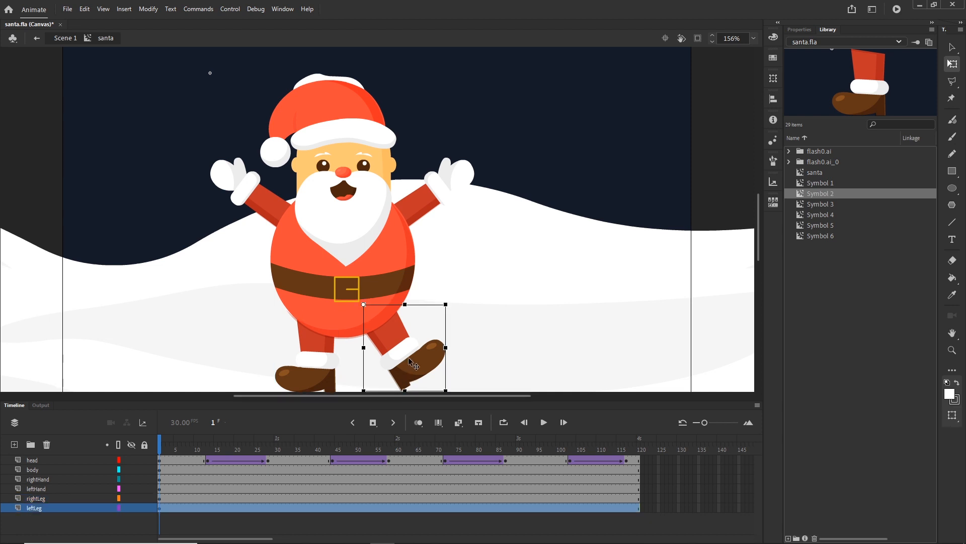
pyautogui.click(490, 326)
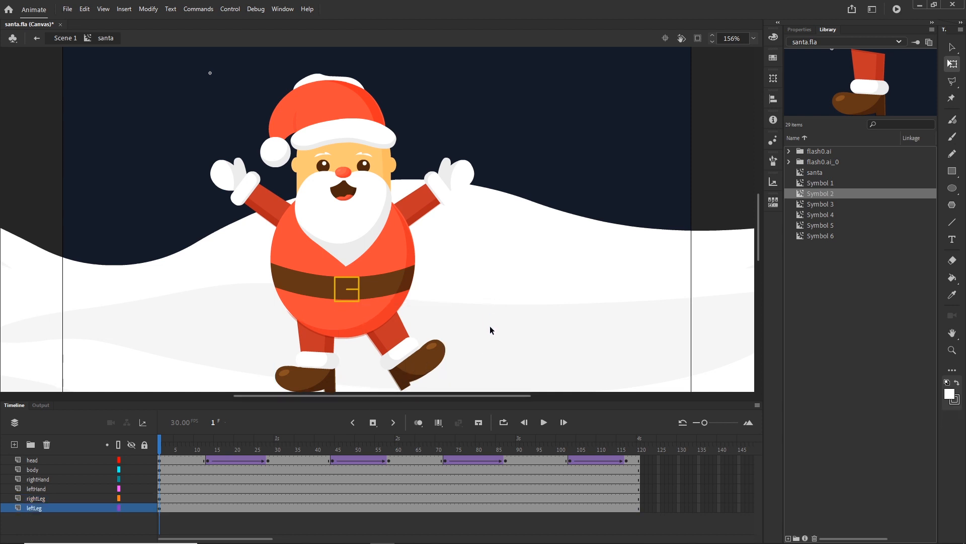
pyautogui.moveTo(446, 325); pyautogui.dragTo(438, 216)
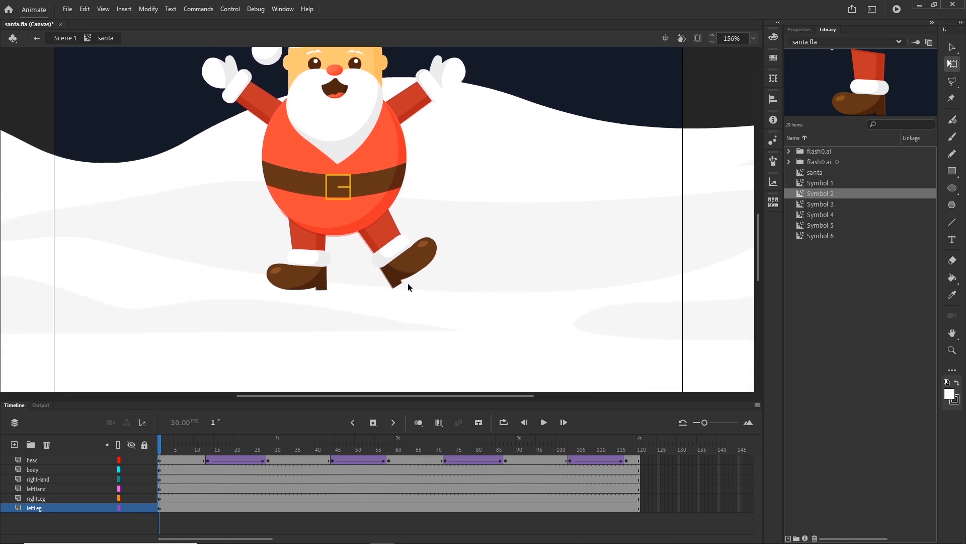
pyautogui.click(411, 271)
pyautogui.moveTo(442, 296); pyautogui.dragTo(391, 299)
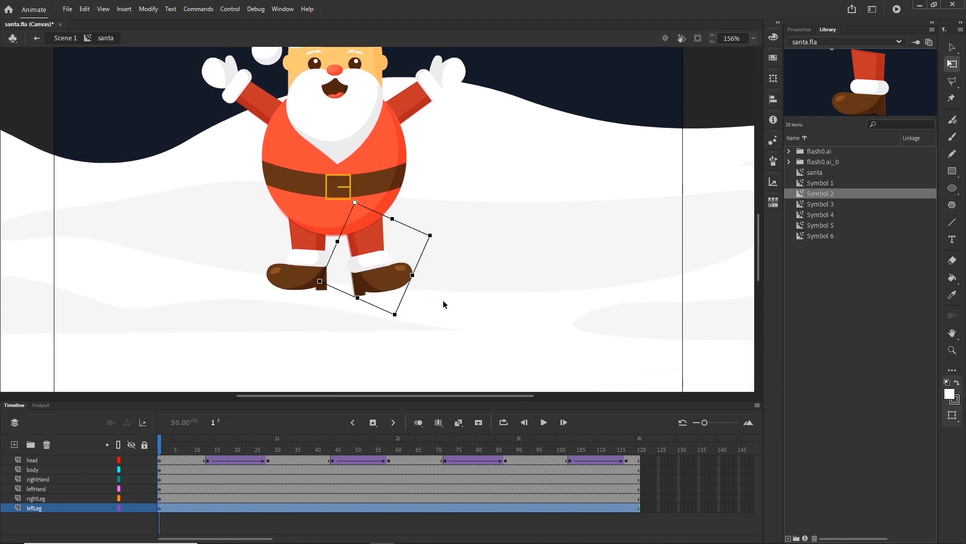
# - Nudge the rotated left leg up six increments and left one increment to fit it under the body
pyautogui.press('Up')
pyautogui.press('Up')
pyautogui.press('Up')
pyautogui.press('Up')
pyautogui.press('Up')
pyautogui.press('Up')
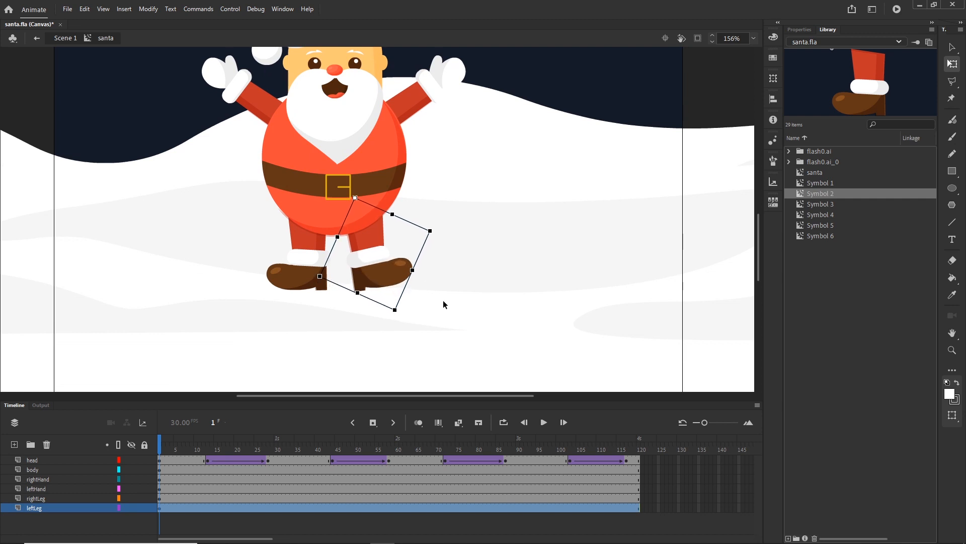
pyautogui.press('Left')
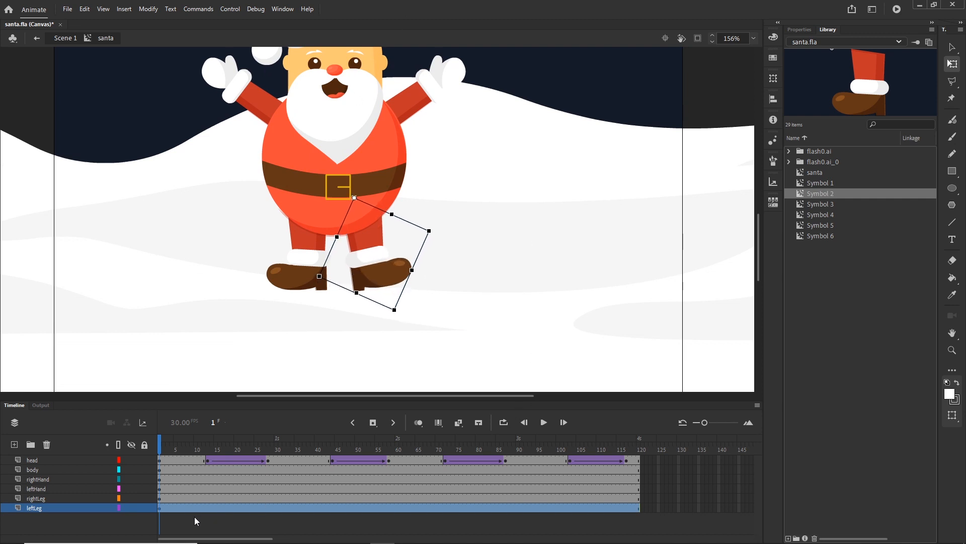
# - Insert keyframes at frame 16 on the rightLeg and leftLeg layers and rotate the left leg outward into a raised kick
pyautogui.click(219, 497)
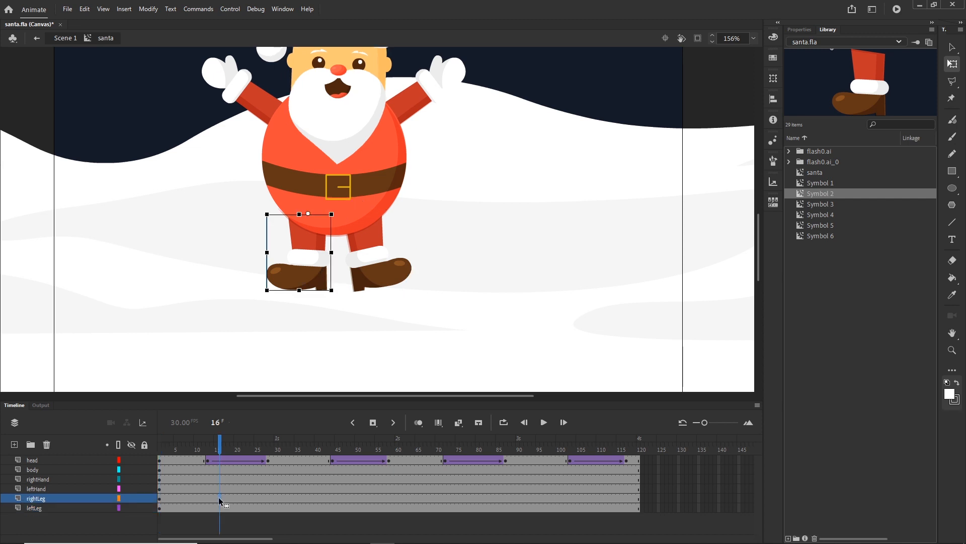
pyautogui.press('F6')
pyautogui.click(219, 507)
pyautogui.press('F6')
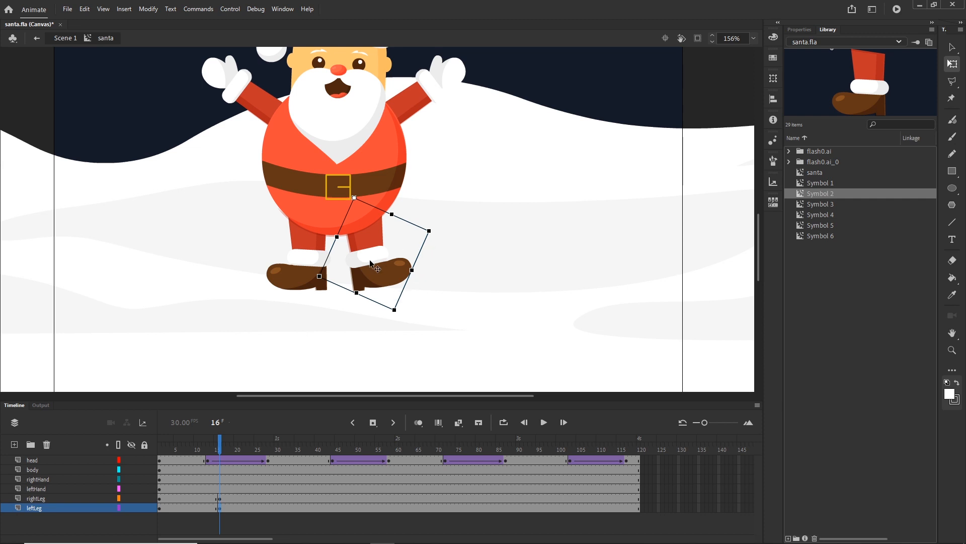
pyautogui.moveTo(436, 238); pyautogui.dragTo(453, 205)
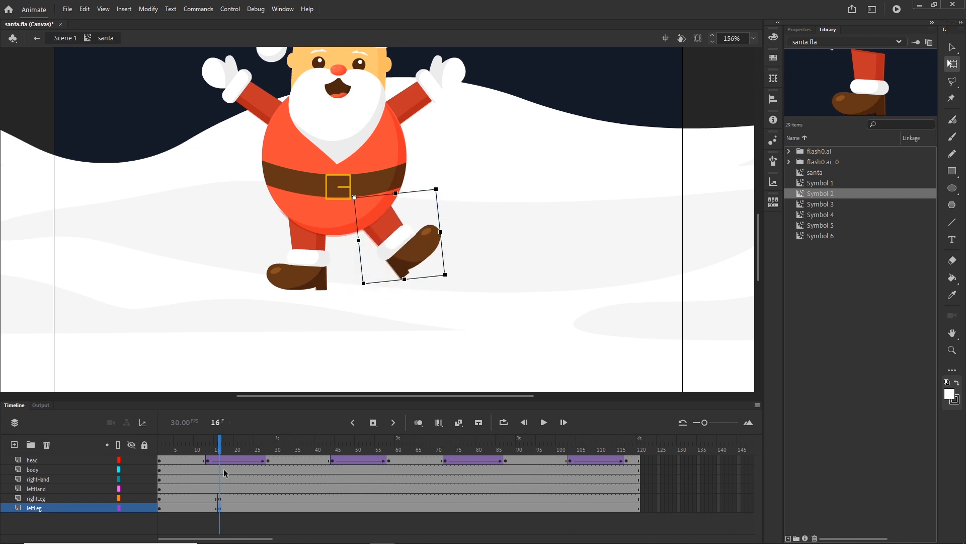
# - Create a classic tween on the leftLeg layer between frames 1 and 16
pyautogui.click(175, 509)
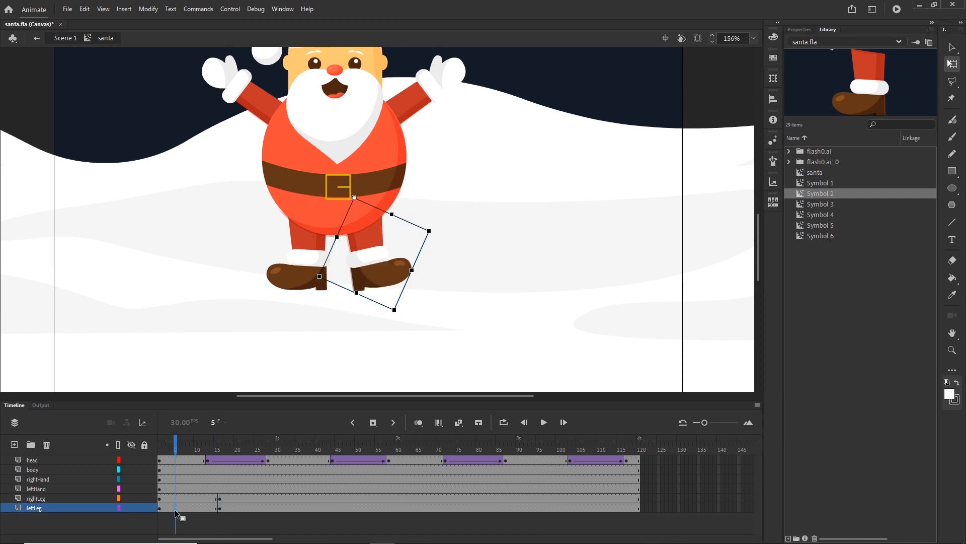
pyautogui.rightClick(177, 513)
pyautogui.click(250, 217)
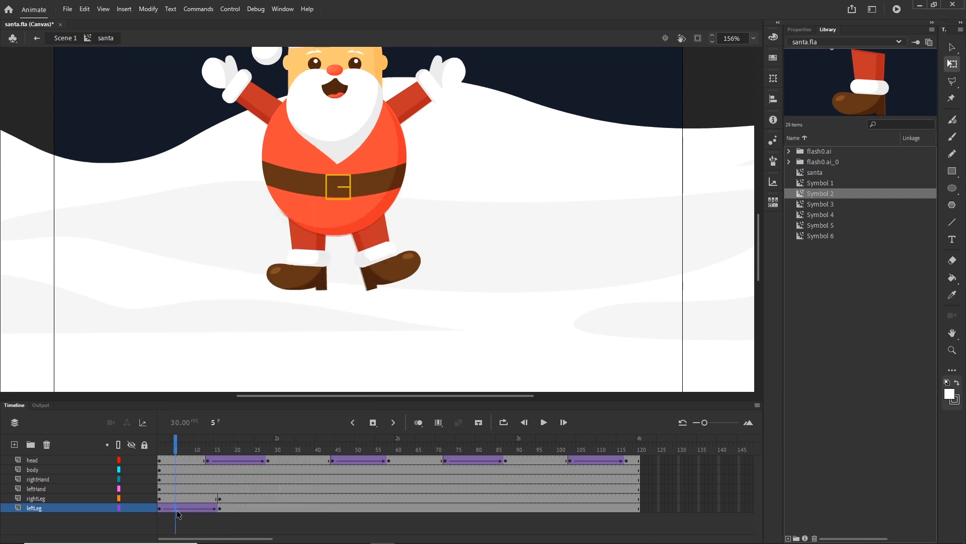
# - Insert keyframes on both the rightLeg and leftLeg layers at frames 28 and 42
pyautogui.moveTo(179, 443); pyautogui.dragTo(268, 449)
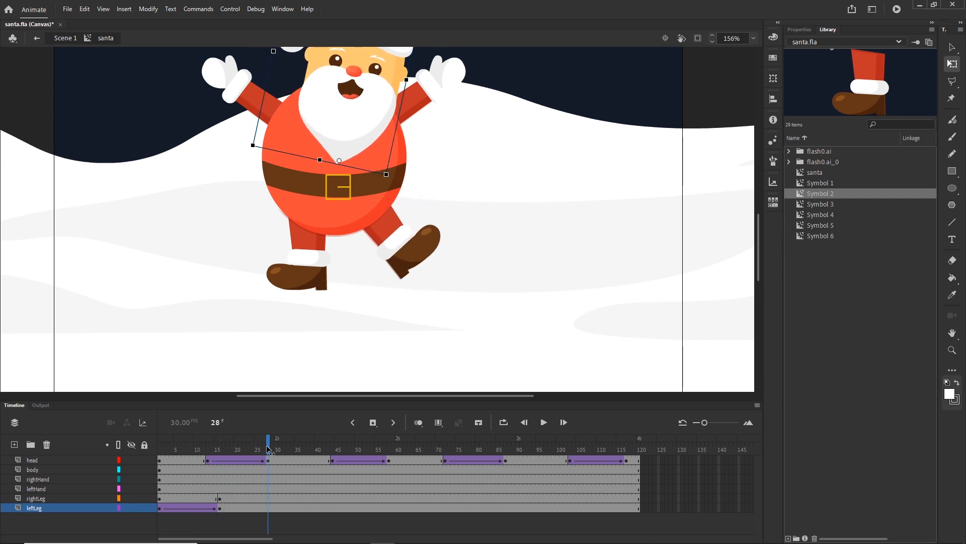
pyautogui.click(268, 508)
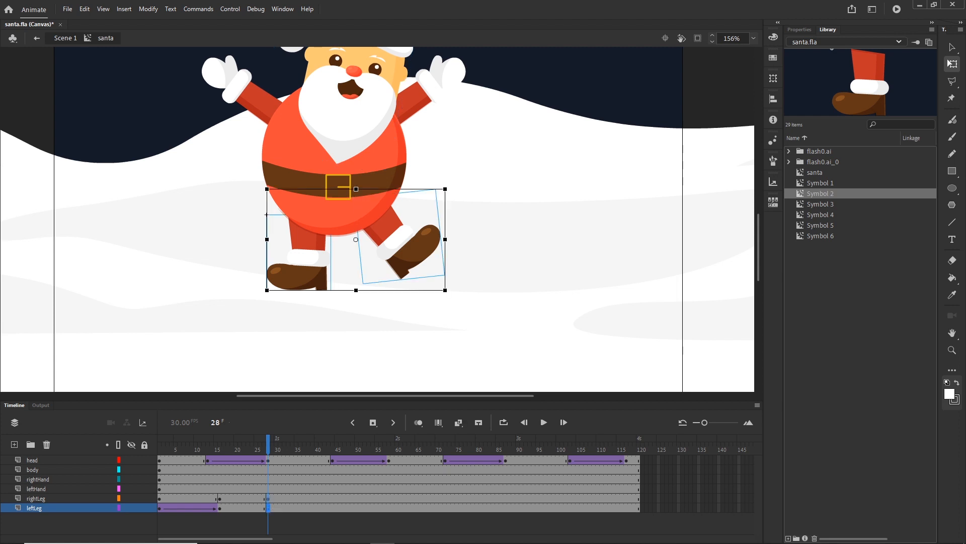
pyautogui.moveTo(269, 449); pyautogui.dragTo(315, 460)
pyautogui.moveTo(325, 508); pyautogui.dragTo(327, 497)
pyautogui.moveTo(445, 298); pyautogui.dragTo(423, 297)
pyautogui.hotkey('ctrl', 'z')
pyautogui.click(339, 524)
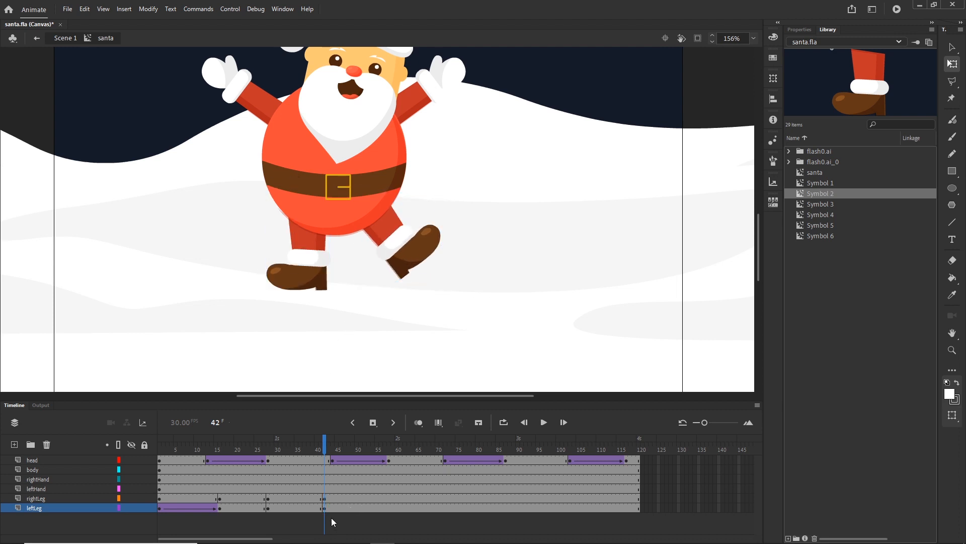
# - At frame 42, rotate the left leg inward to its standing pose and the right leg outward into a raised kick
pyautogui.click(326, 509)
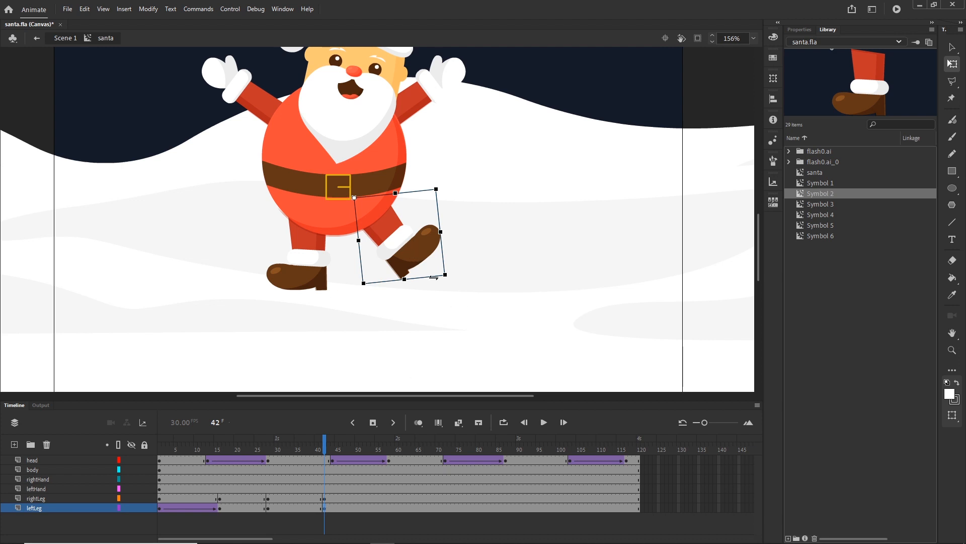
pyautogui.moveTo(442, 286); pyautogui.dragTo(392, 301)
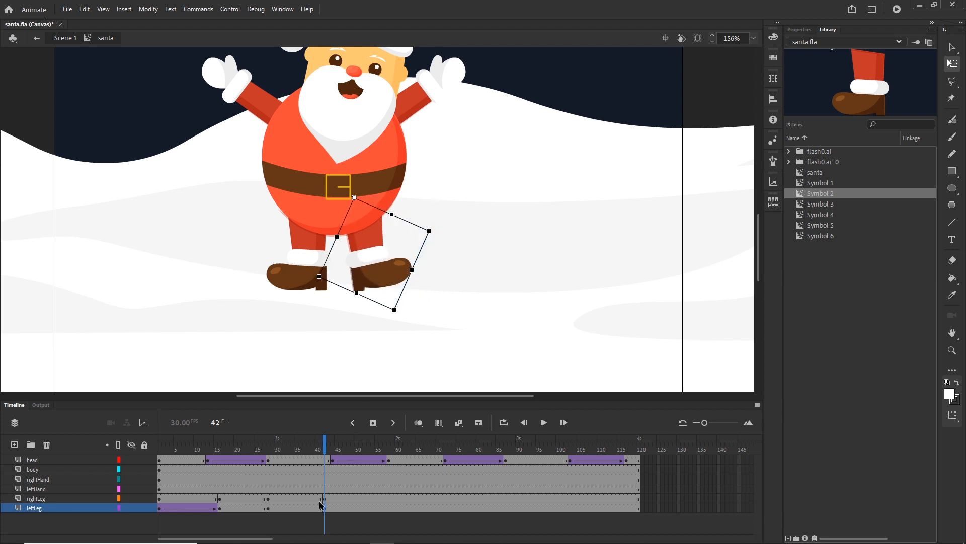
pyautogui.click(324, 499)
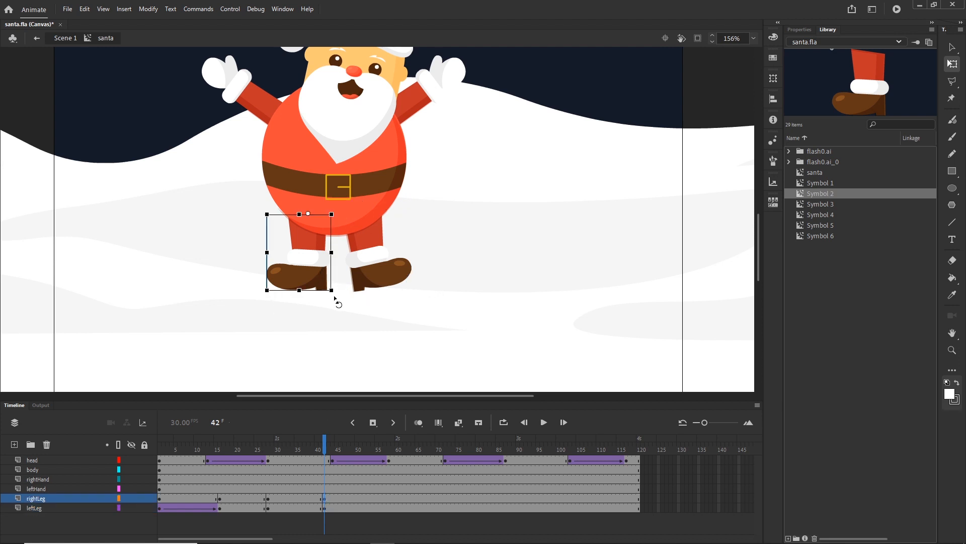
pyautogui.moveTo(334, 301); pyautogui.dragTo(265, 294)
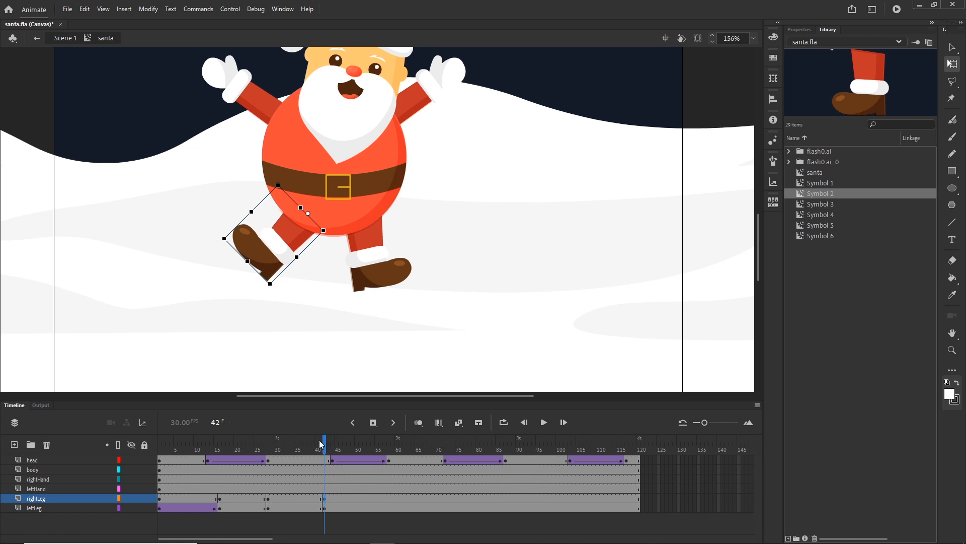
# - Create classic tweens on the rightLeg and leftLeg layers between frames 28 and 42
pyautogui.moveTo(320, 441); pyautogui.dragTo(312, 442)
pyautogui.click(300, 505)
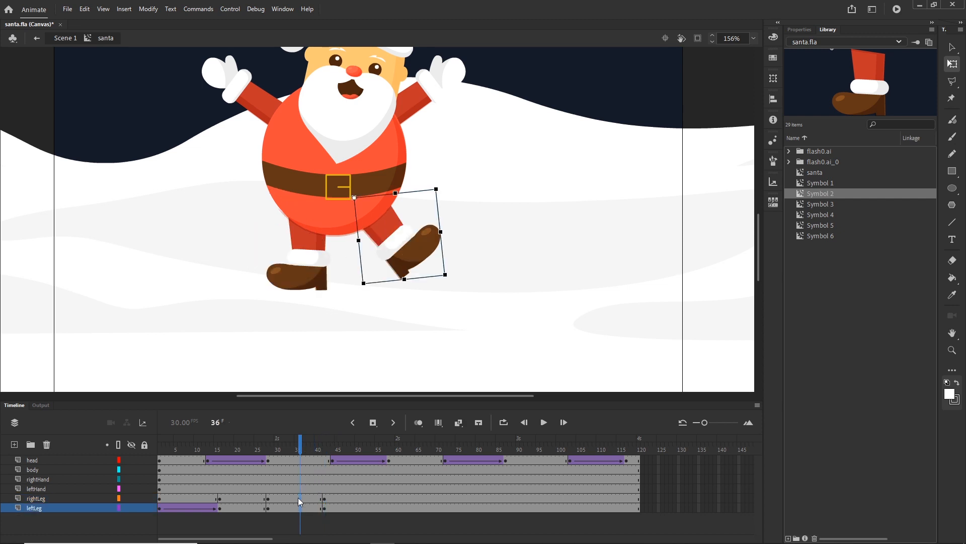
pyautogui.click(298, 506)
pyautogui.rightClick(298, 505)
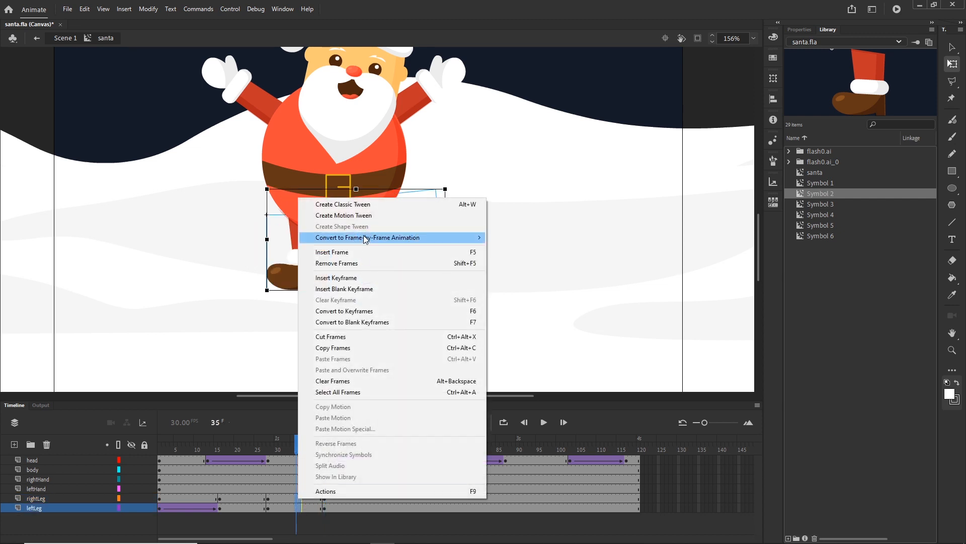
pyautogui.click(352, 203)
# - Preview the leg motion from frame 1, and insert keyframes on the rightLeg and leftLeg layers at frames 56 and 69
pyautogui.hotkey('shift', ',')
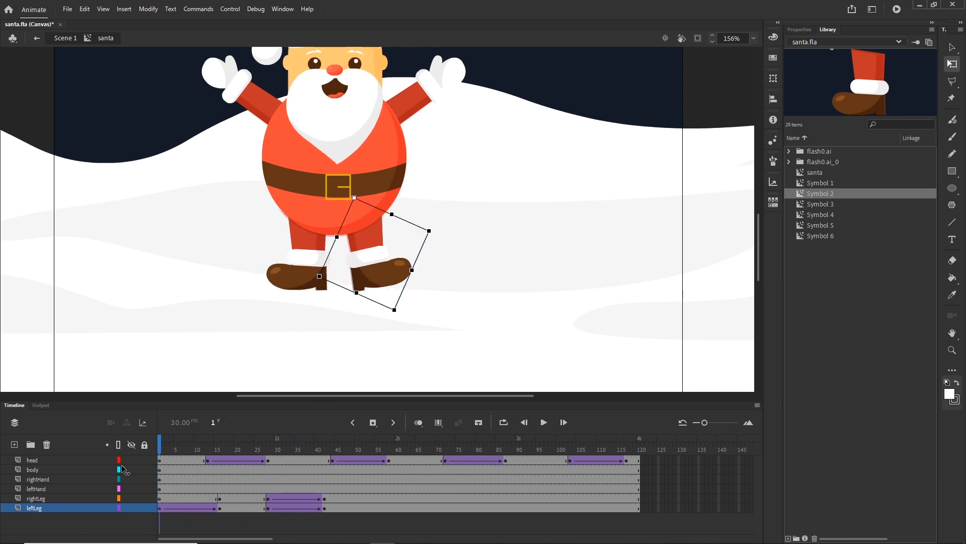
pyautogui.moveTo(193, 448); pyautogui.dragTo(101, 457)
pyautogui.moveTo(160, 450); pyautogui.dragTo(375, 450)
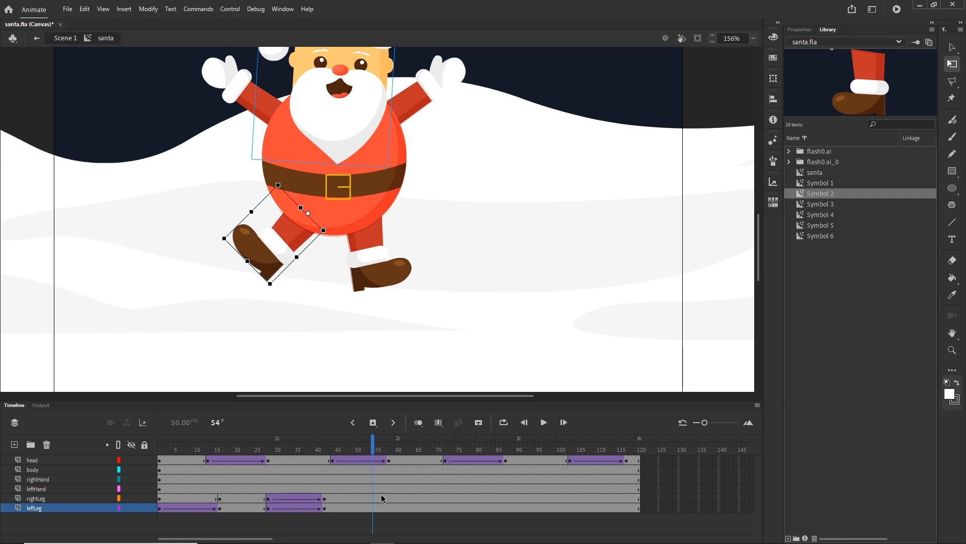
pyautogui.moveTo(380, 506); pyautogui.dragTo(383, 499)
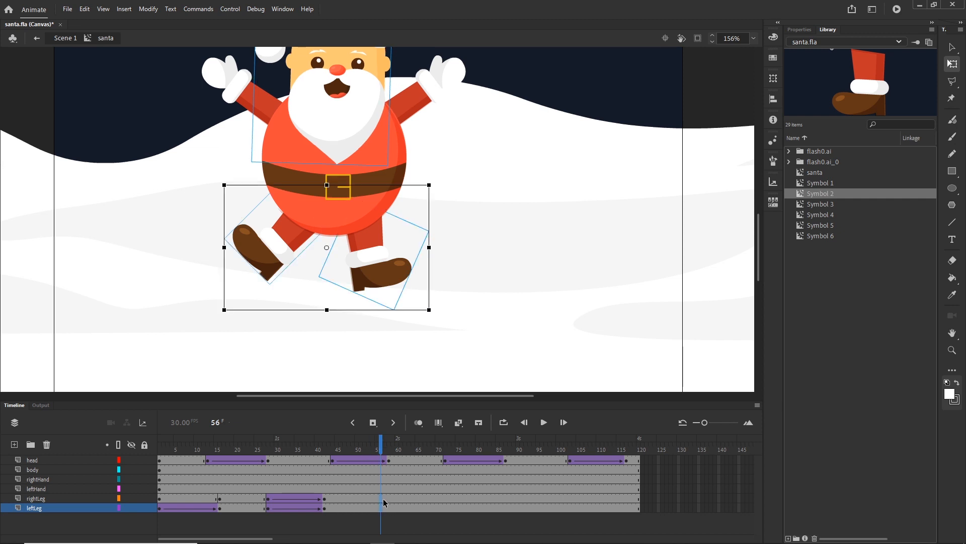
pyautogui.press('F6')
pyautogui.moveTo(382, 460); pyautogui.dragTo(434, 499)
pyautogui.click(434, 498)
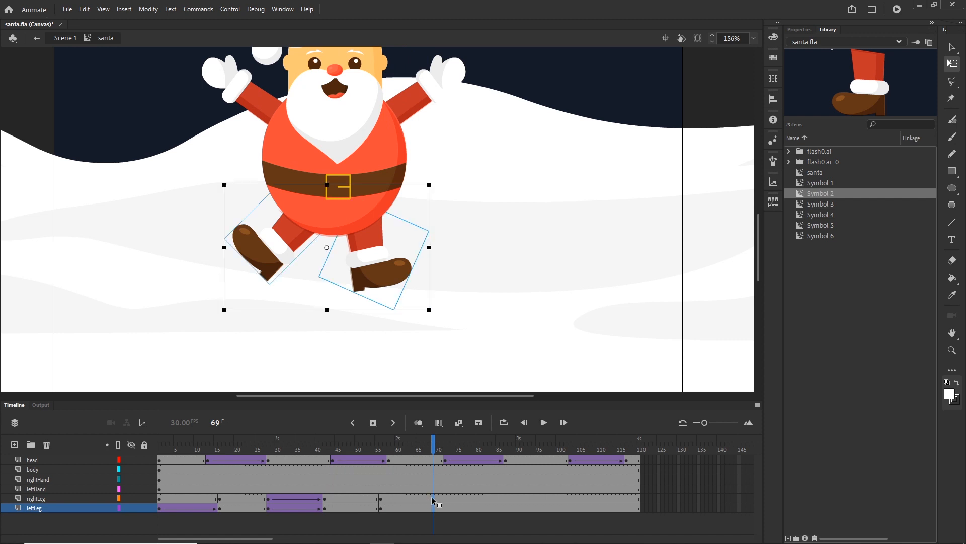
pyautogui.rightClick(434, 500)
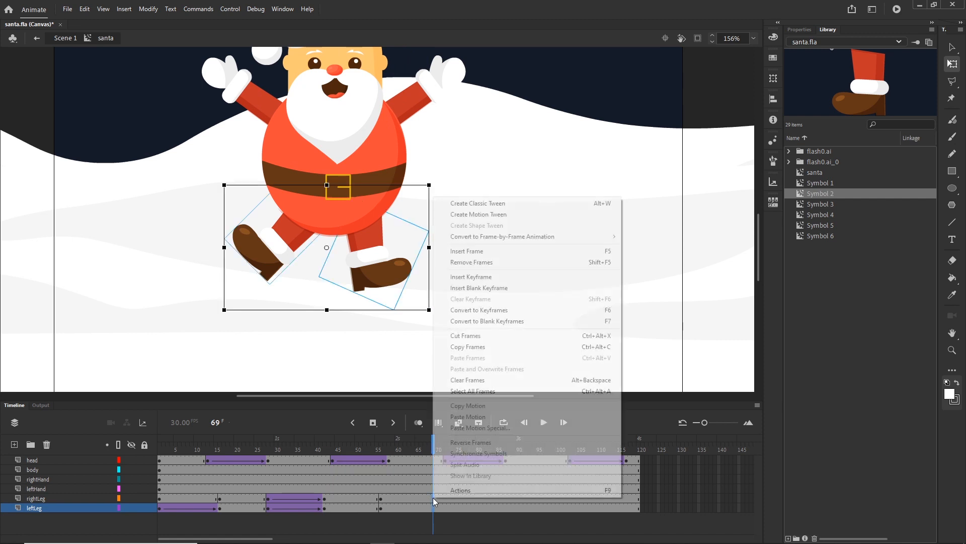
pyautogui.click(472, 277)
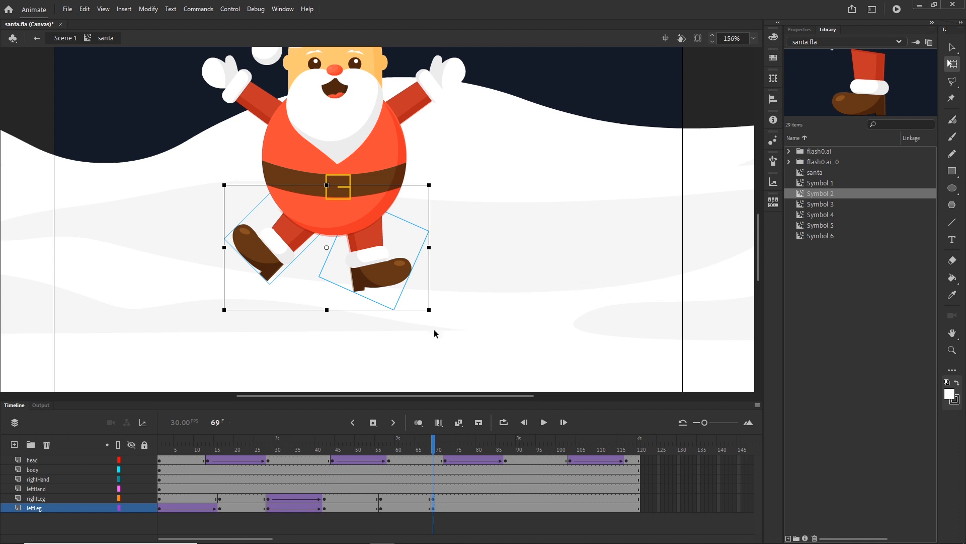
# - At frame 69, rotate the right leg back to its upright pose and the left leg slightly outward
pyautogui.click(482, 254)
pyautogui.click(296, 256)
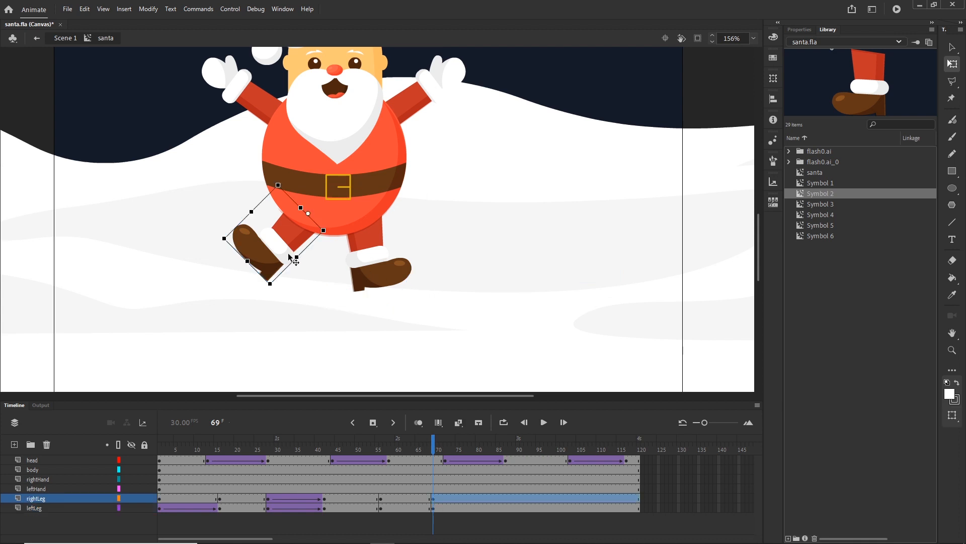
pyautogui.moveTo(283, 294); pyautogui.dragTo(327, 296)
pyautogui.click(383, 276)
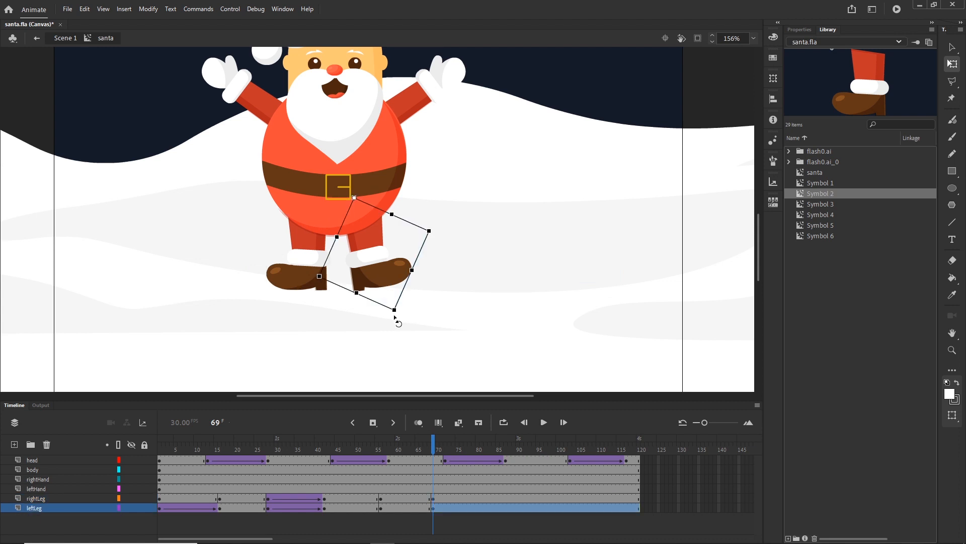
pyautogui.moveTo(399, 318); pyautogui.dragTo(425, 303)
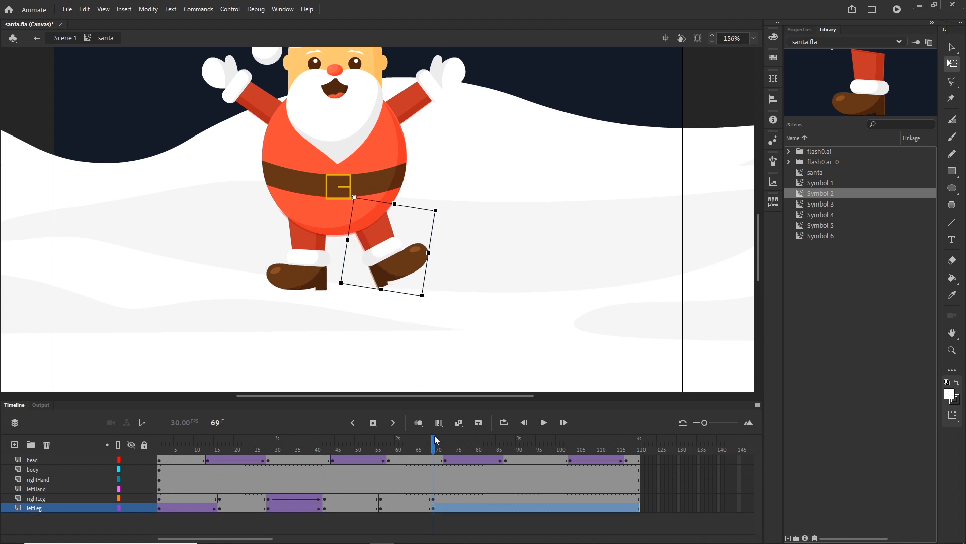
# - Create classic tweens on the rightLeg and leftLeg layers between frames 56 and 69
pyautogui.moveTo(433, 447); pyautogui.dragTo(385, 446)
pyautogui.click(403, 506)
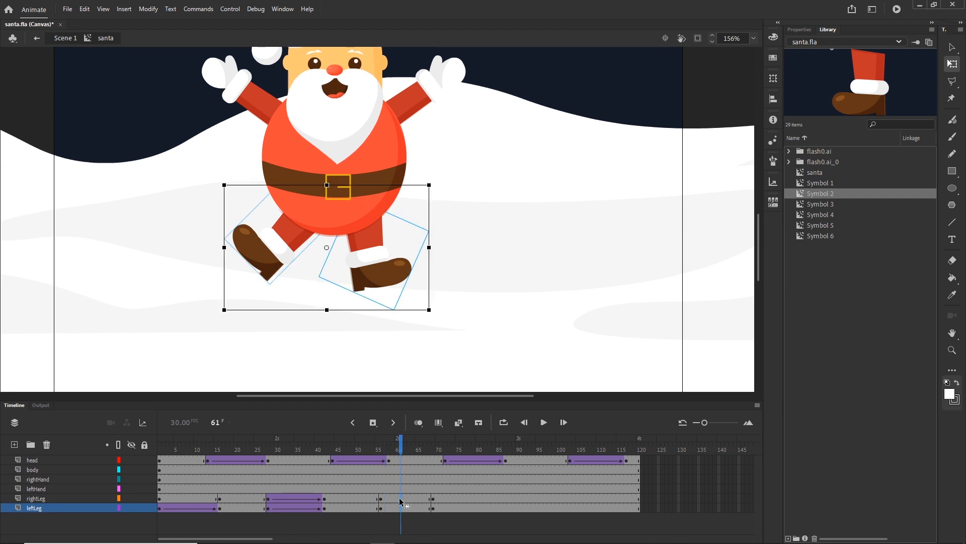
pyautogui.rightClick(403, 506)
pyautogui.click(429, 215)
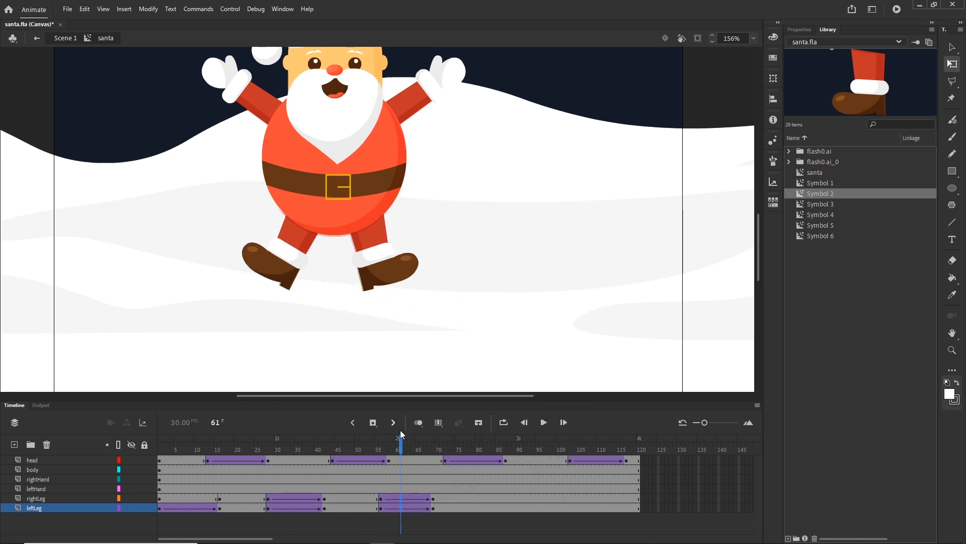
# - Insert keyframes on the rightLeg and leftLeg layers at frame 83
pyautogui.moveTo(401, 447); pyautogui.dragTo(477, 468)
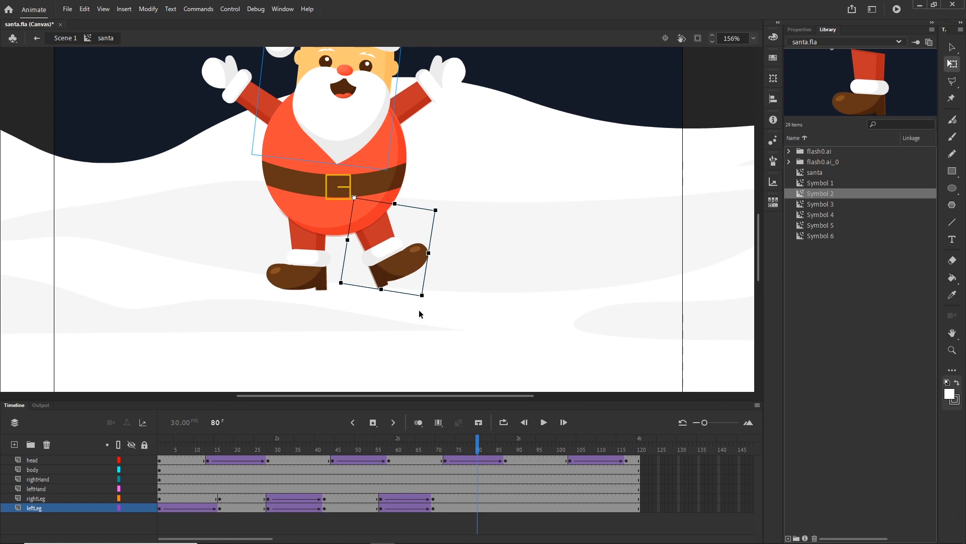
pyautogui.click(492, 517)
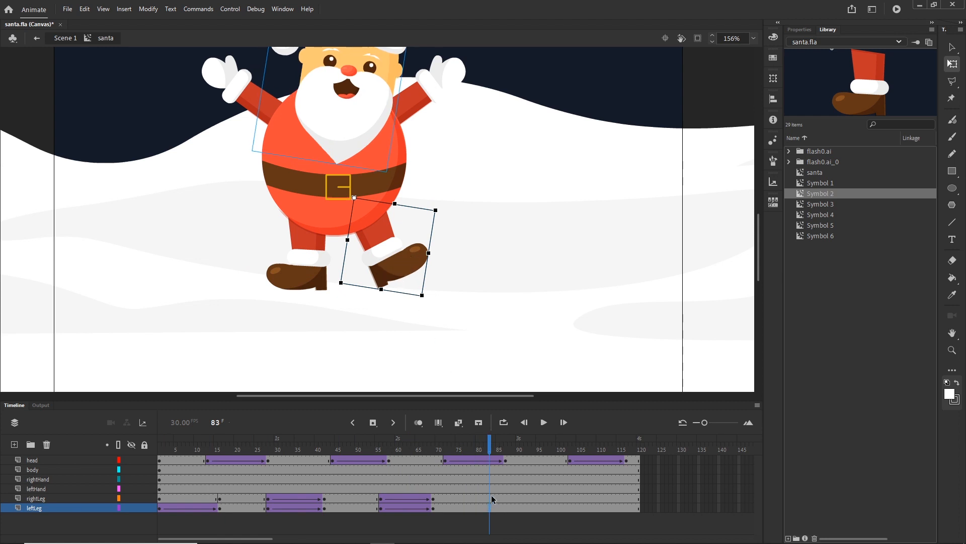
pyautogui.keyDown('shift'); pyautogui.click(491, 498); pyautogui.keyUp('shift')
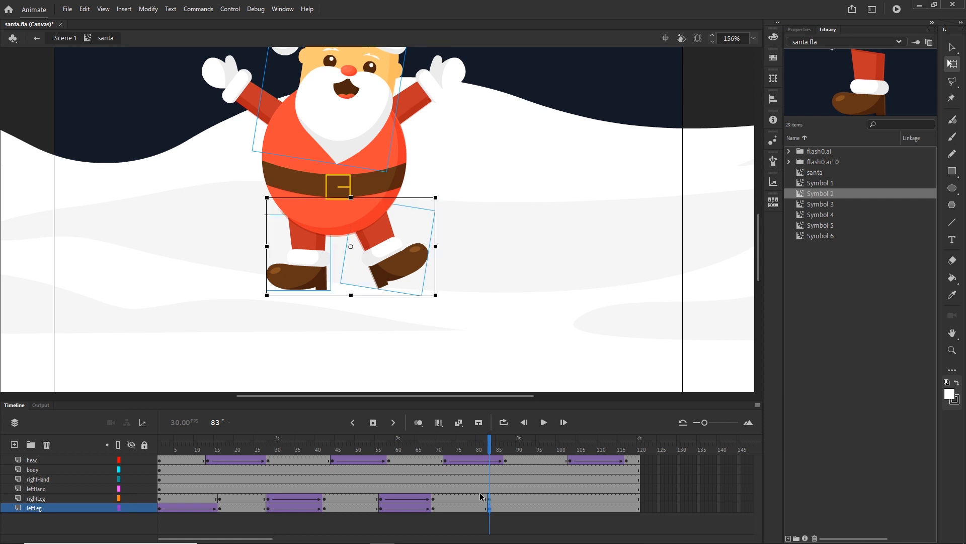
# - Copy the leftLeg layer's first keyframe and paste it on the same layer at frame 96
pyautogui.click(532, 510)
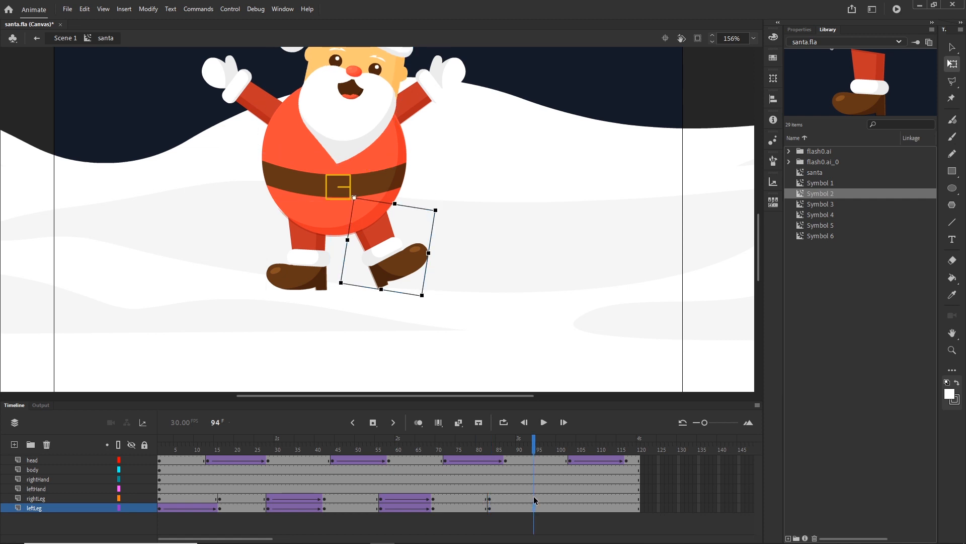
pyautogui.click(159, 499)
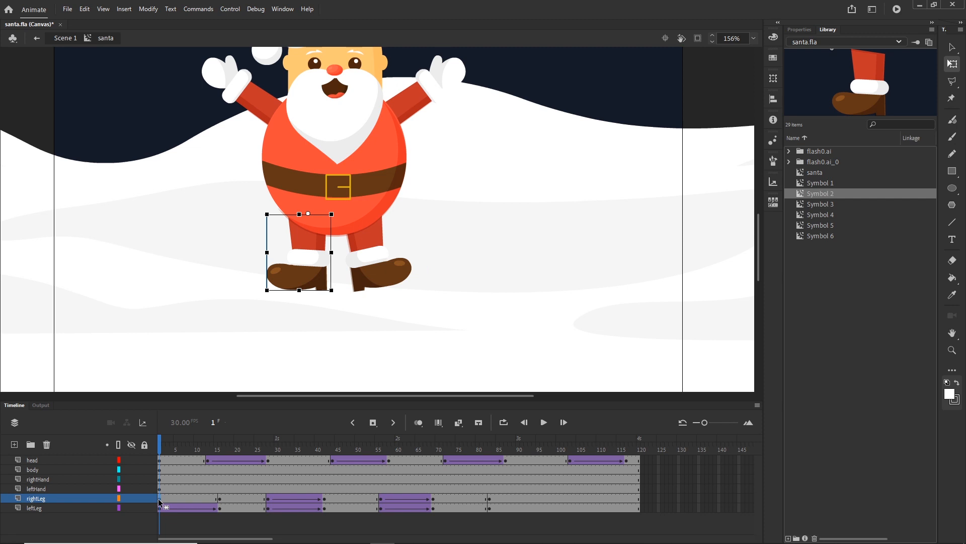
pyautogui.click(159, 508)
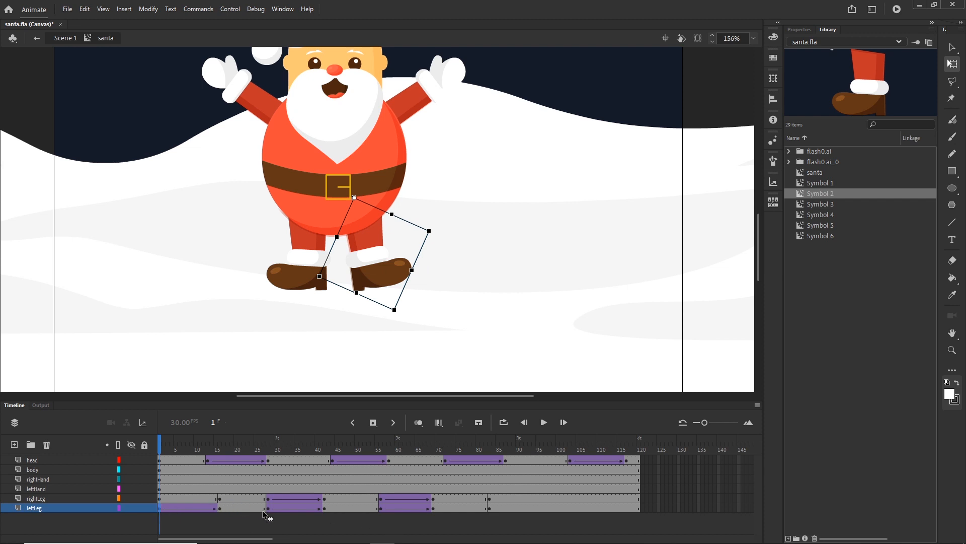
pyautogui.click(542, 508)
# - Create a classic tween on the leftLeg layer between frames 83 and 96, and remove the tween after frame 96
pyautogui.click(523, 509)
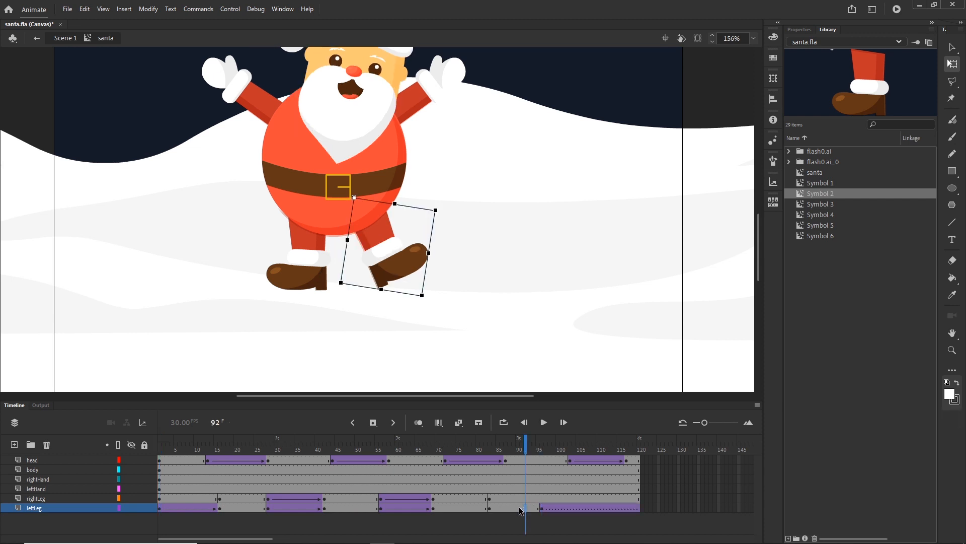
pyautogui.rightClick(518, 509)
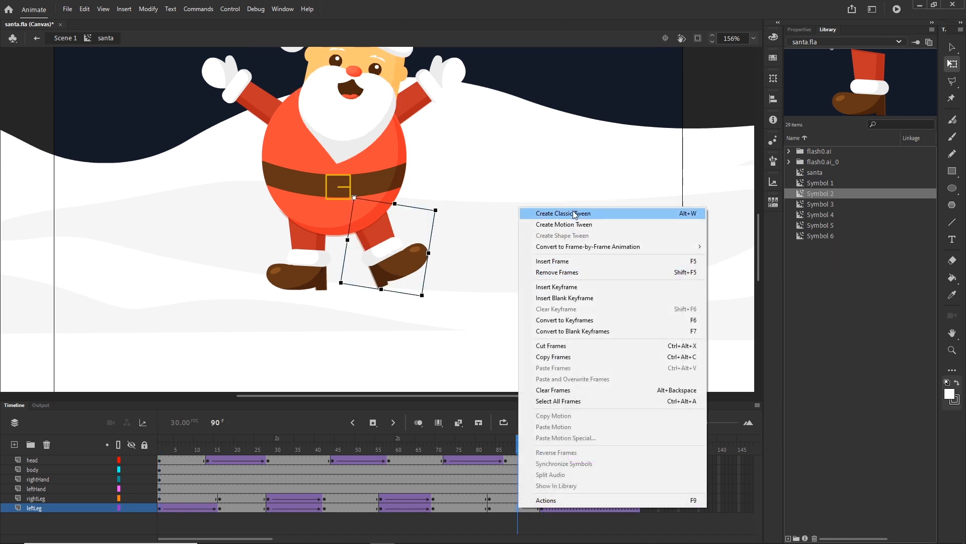
pyautogui.click(575, 214)
pyautogui.rightClick(579, 510)
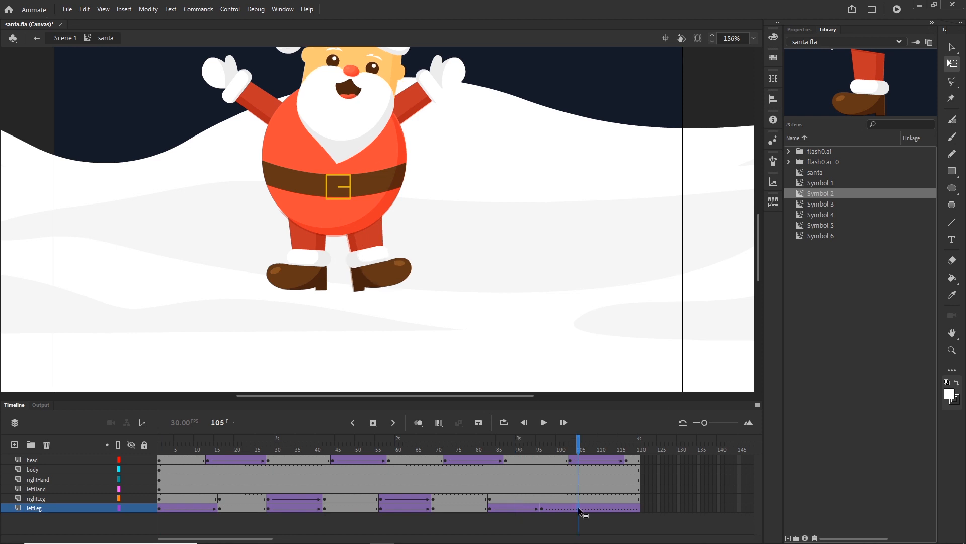
pyautogui.click(603, 208)
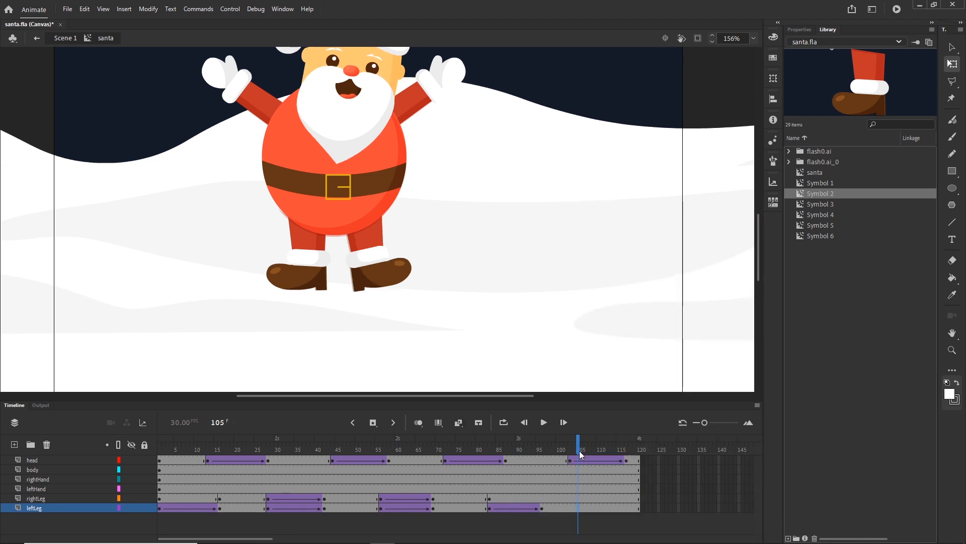
# - Return to frame 1, bring all of Santa into view and add a new layer above the head layer
pyautogui.moveTo(578, 452); pyautogui.dragTo(109, 492)
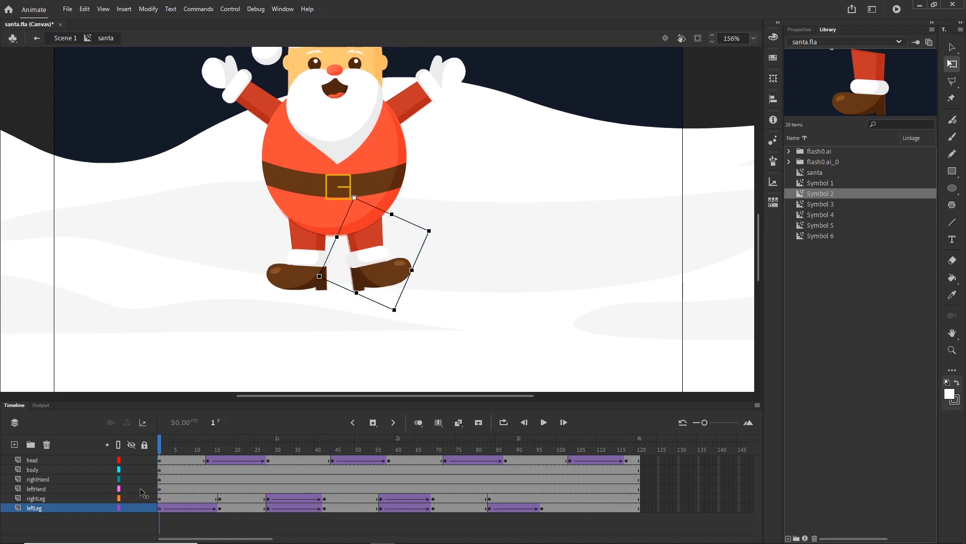
pyautogui.moveTo(401, 195); pyautogui.dragTo(394, 286)
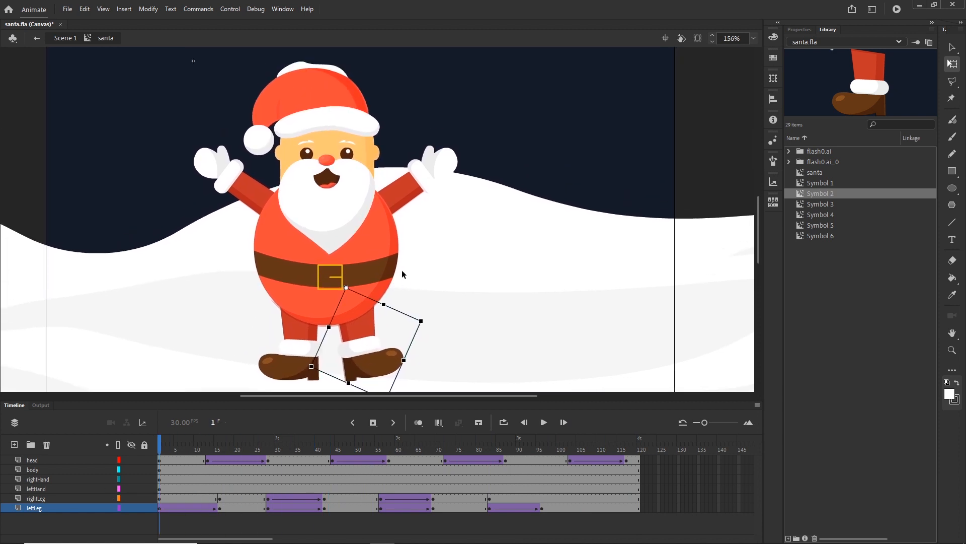
pyautogui.scroll(-2, 394, 243)
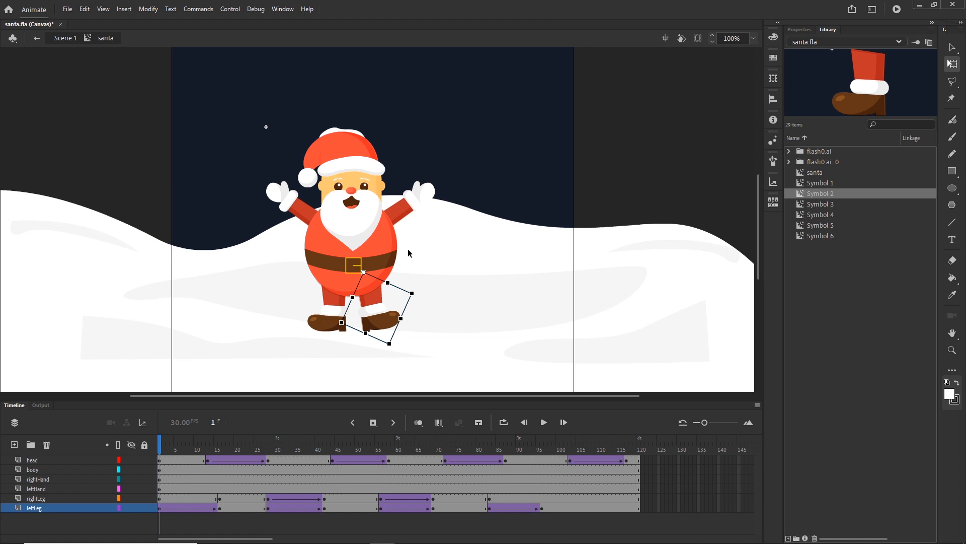
pyautogui.click(31, 461)
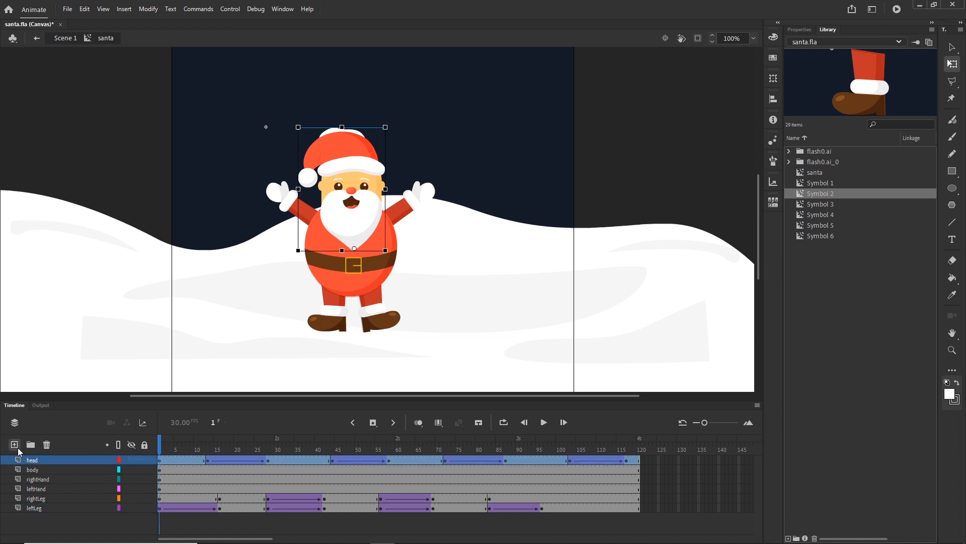
pyautogui.click(15, 445)
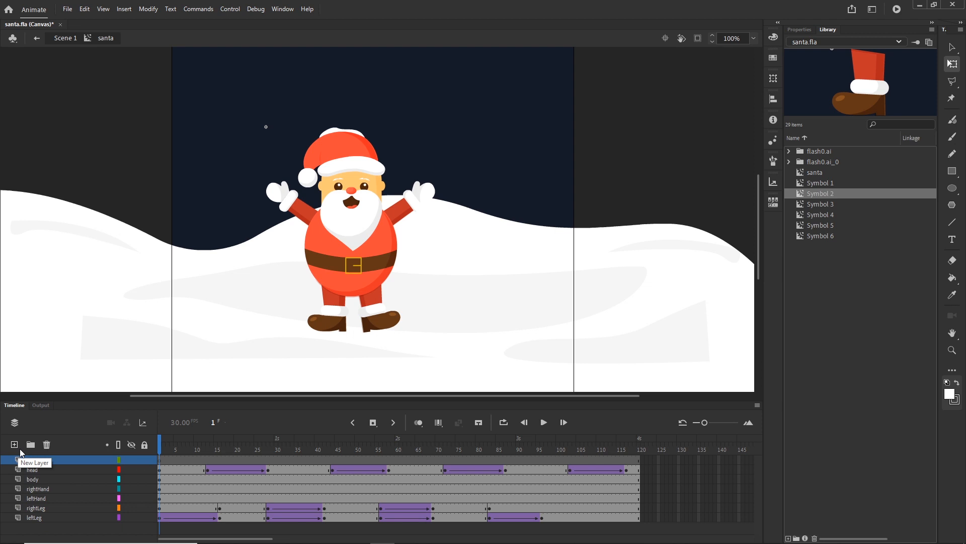
# - Draw a pink #FF0099 square about 97 px wide with the Rectangle tool, beside Santa's raised right hand on the new layer
pyautogui.click(800, 29)
pyautogui.click(953, 175)
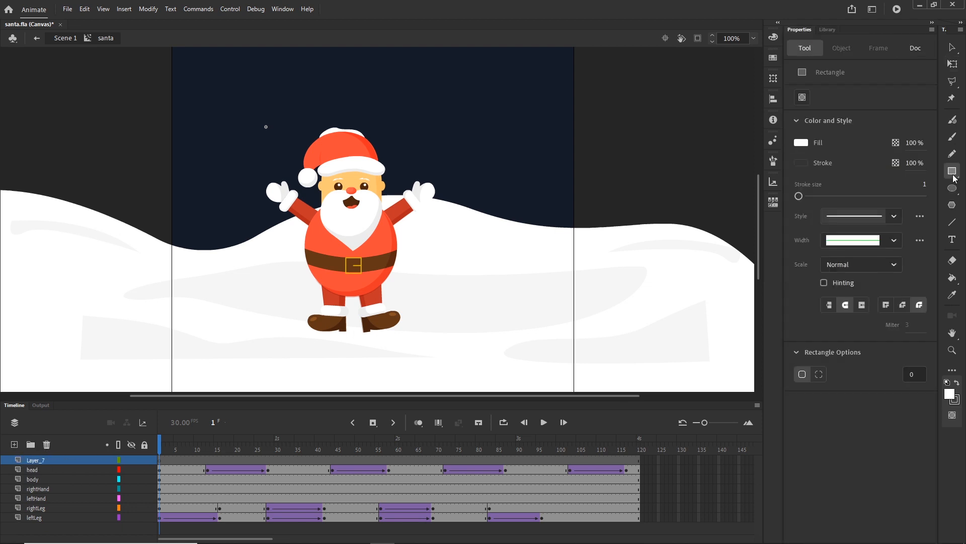
pyautogui.click(801, 143)
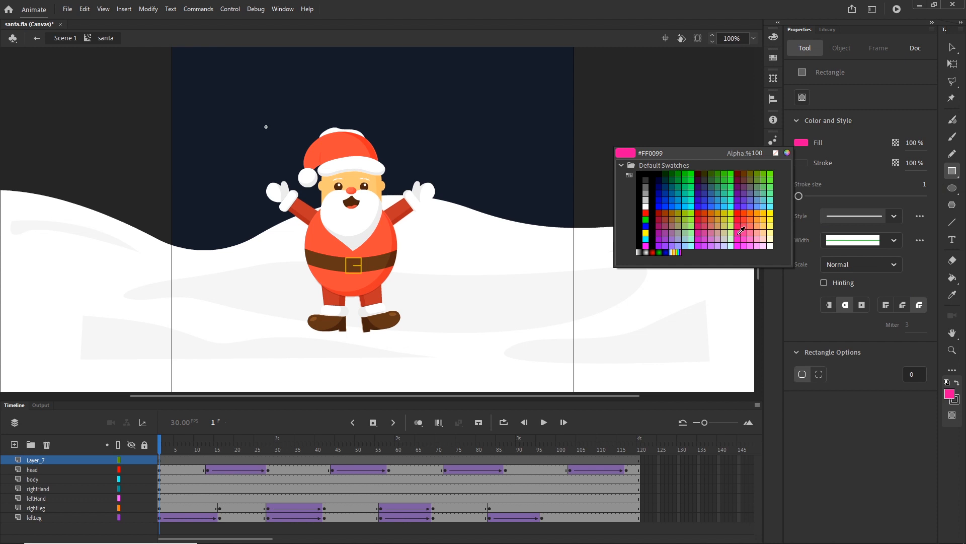
pyautogui.click(741, 230)
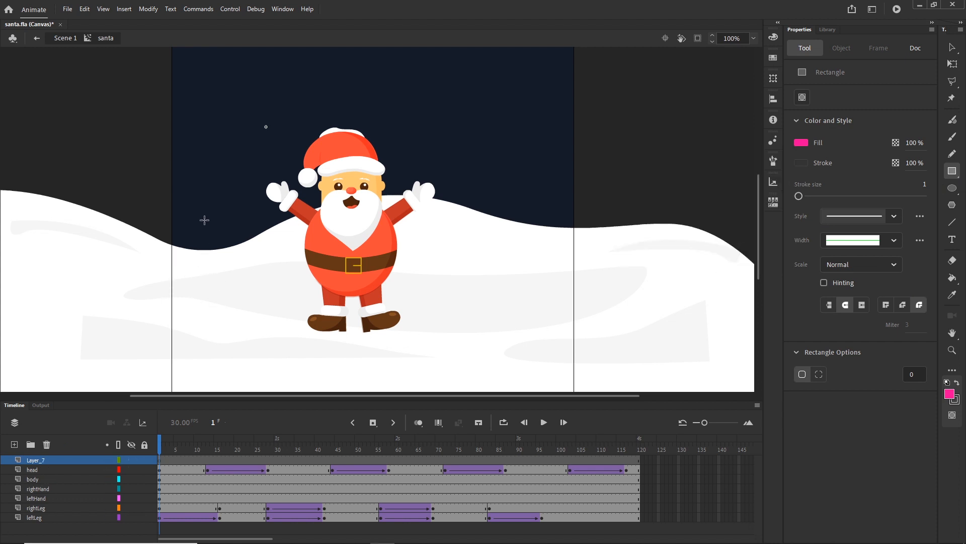
pyautogui.moveTo(204, 219); pyautogui.dragTo(253, 269)
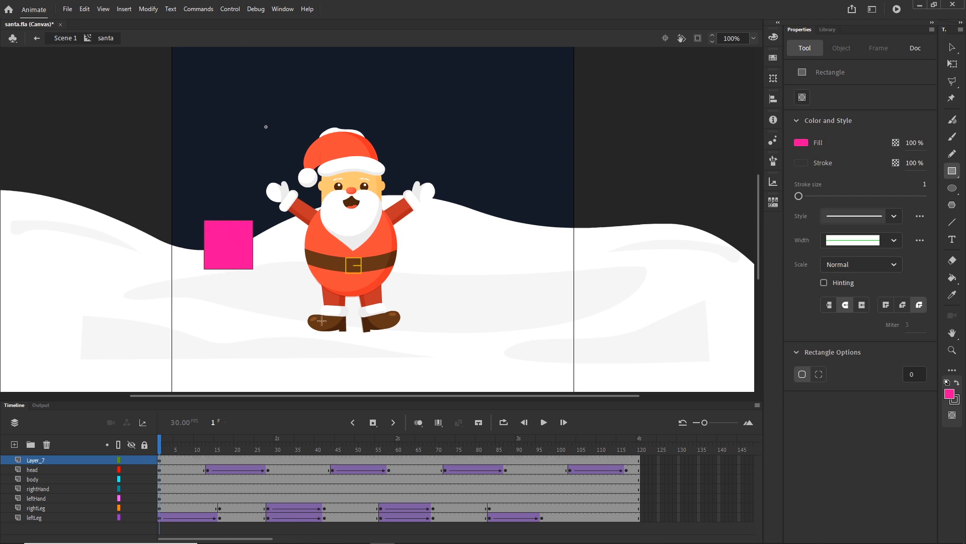
# - Set the Rectangle tool's fill colour to golden yellow
pyautogui.click(800, 144)
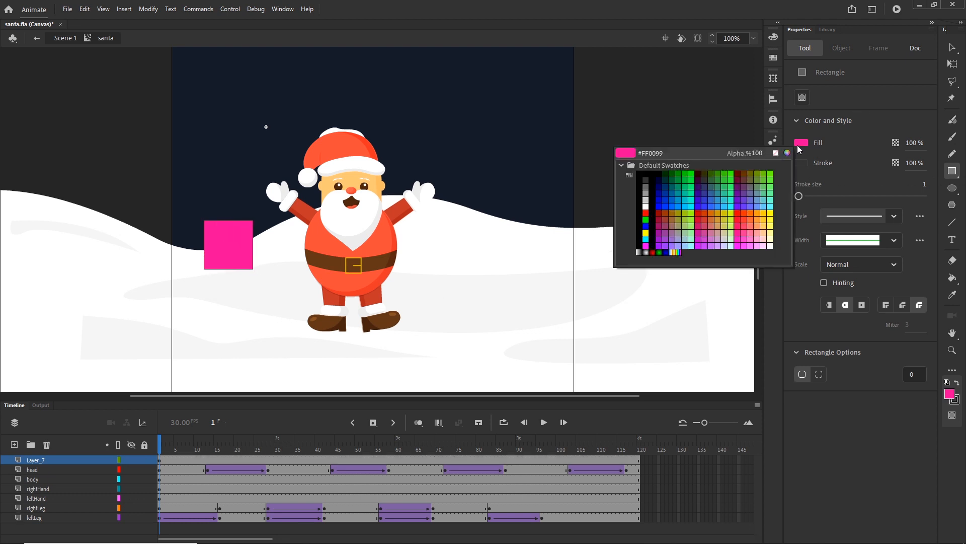
pyautogui.click(764, 213)
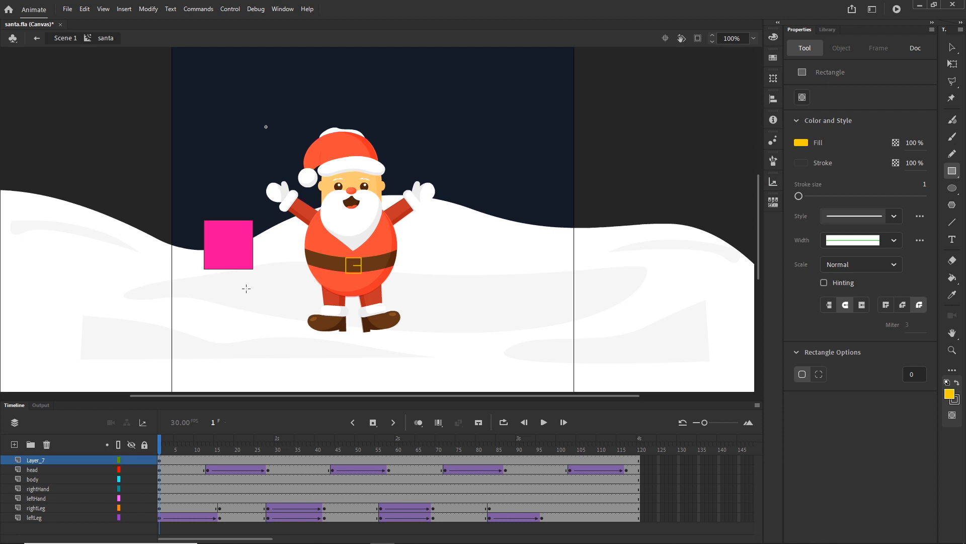
pyautogui.moveTo(240, 263)
pyautogui.mouseDown()
pyautogui.moveTo(225, 249)
pyautogui.moveTo(233, 319)
pyautogui.mouseUp()
pyautogui.press('v')
pyautogui.hotkey('ctrl', 'z')
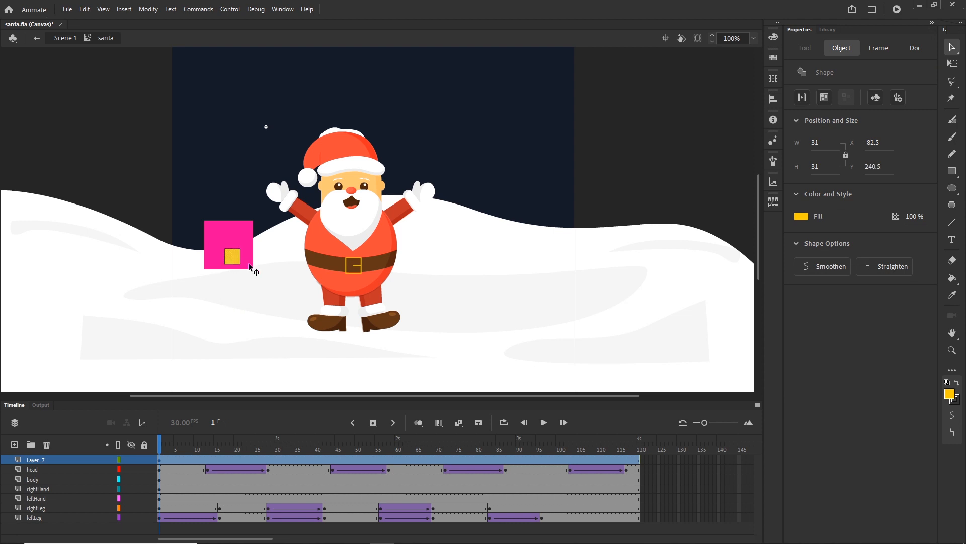
pyautogui.hotkey('ctrl', 'z')
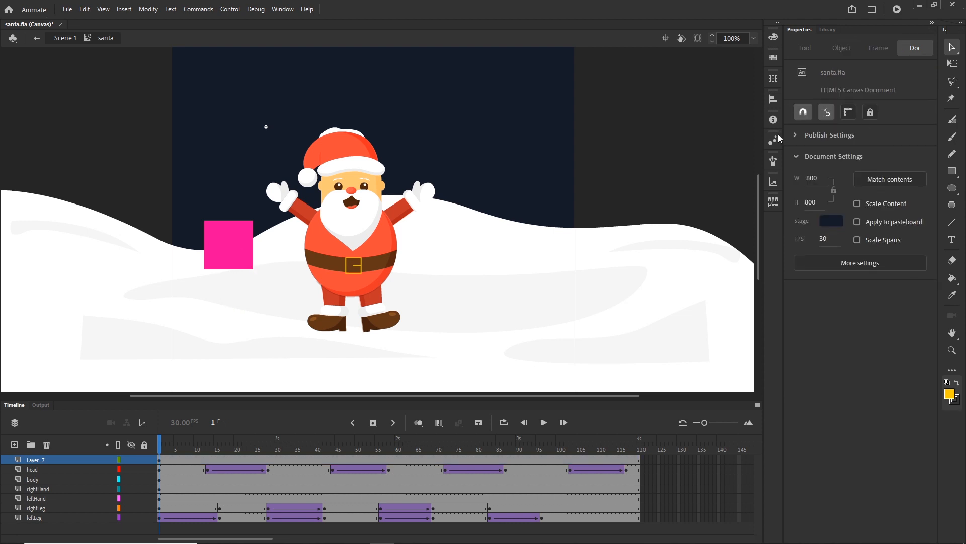
pyautogui.click(233, 260)
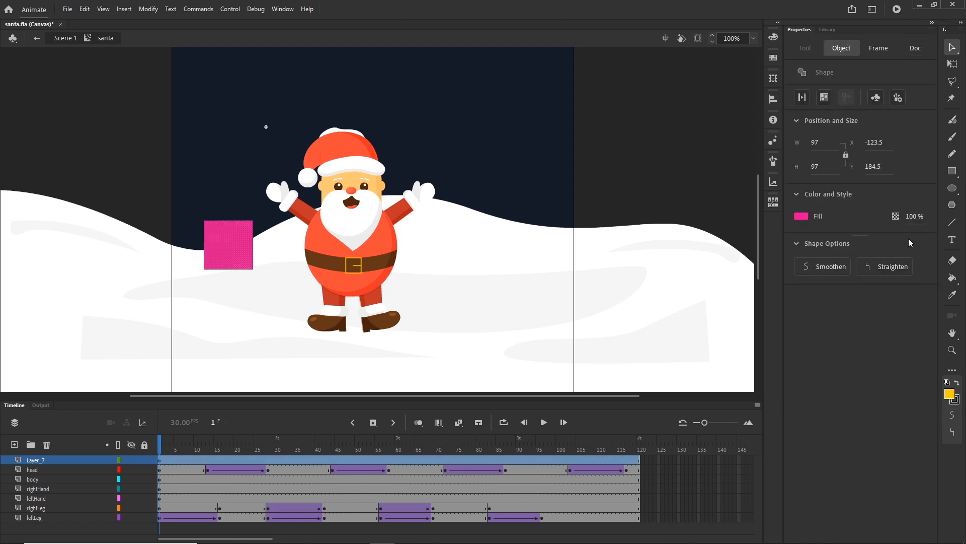
# - Draw a vertical and a horizontal yellow ribbon band crossing the full height and width of the pink square
pyautogui.click(952, 171)
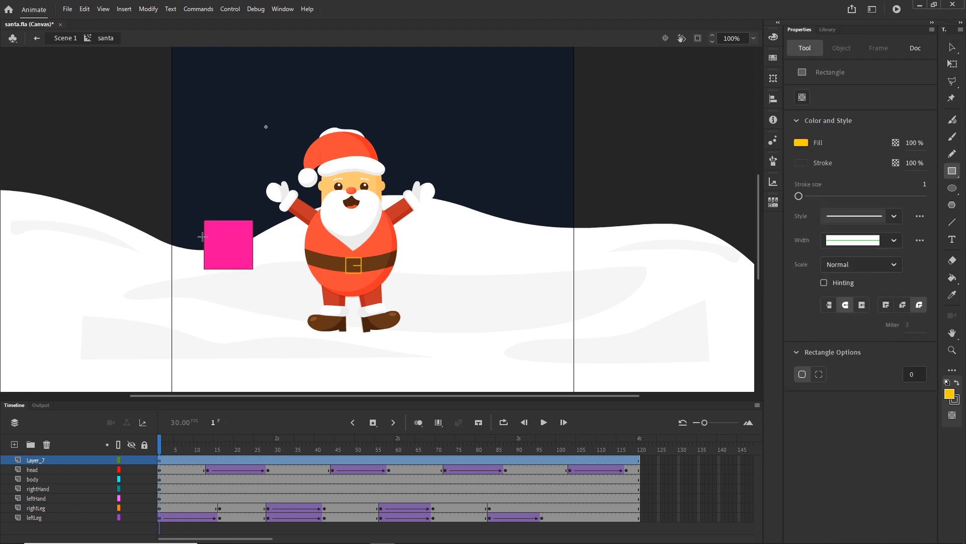
pyautogui.moveTo(219, 221); pyautogui.dragTo(236, 269)
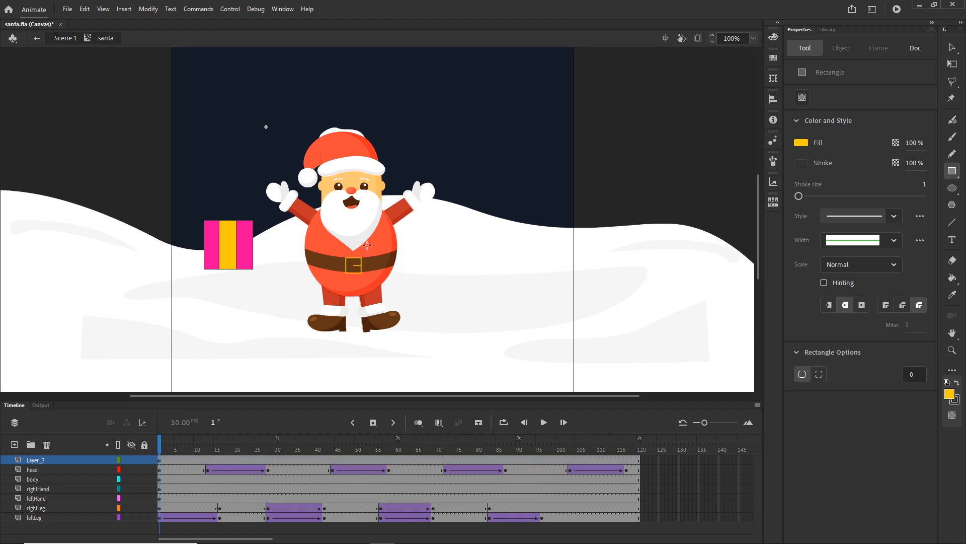
pyautogui.moveTo(253, 243); pyautogui.dragTo(203, 251)
# - Select all the gift box artwork and convert it to a movie clip symbol named "present"
pyautogui.click(950, 53)
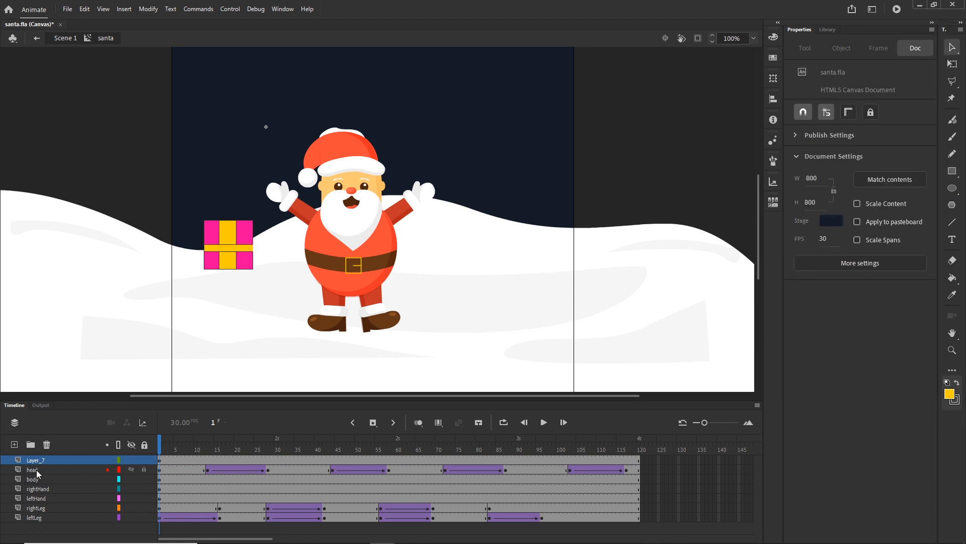
pyautogui.click(36, 461)
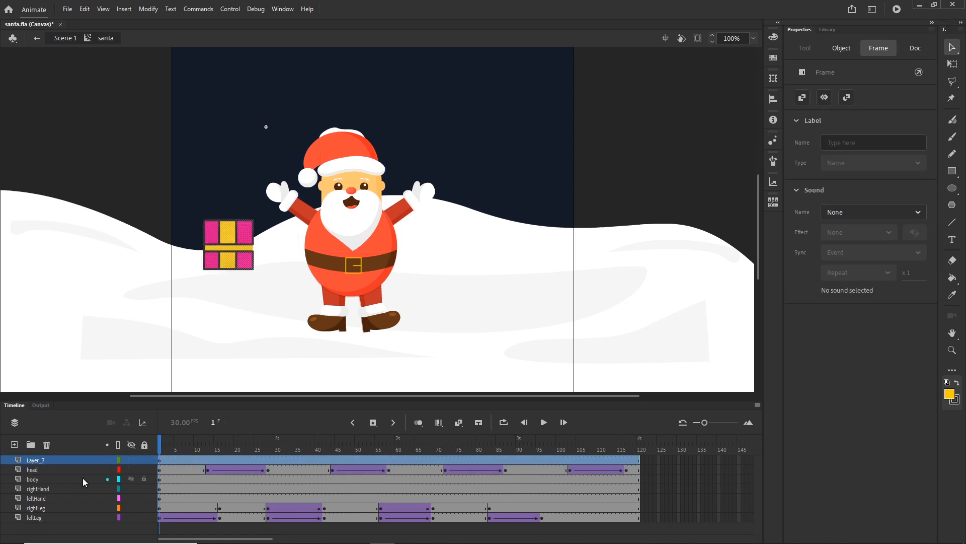
pyautogui.press('F8')
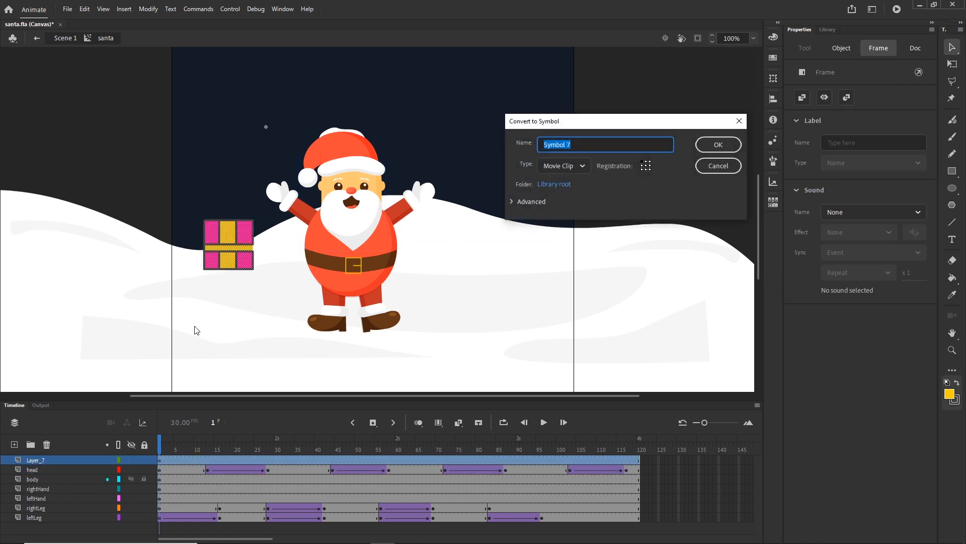
pyautogui.write('present')
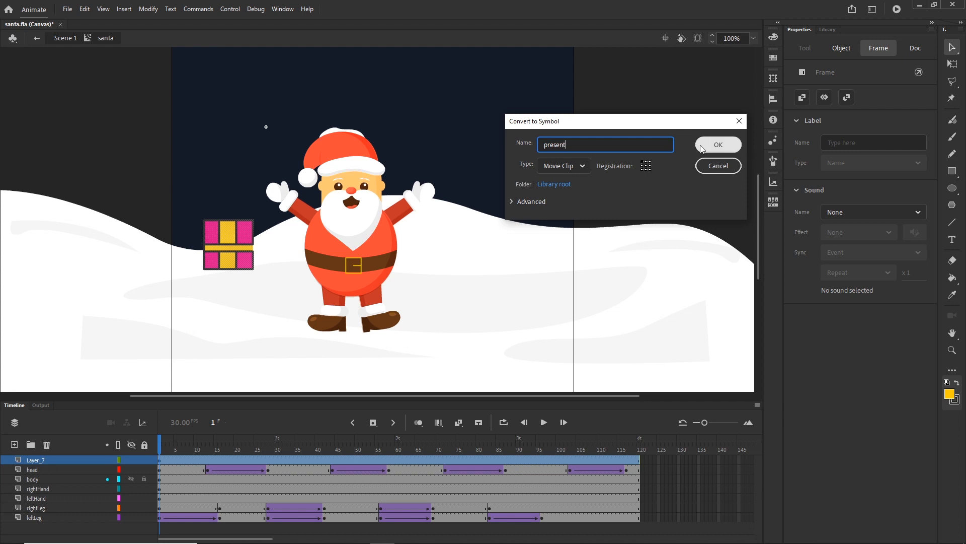
pyautogui.click(718, 146)
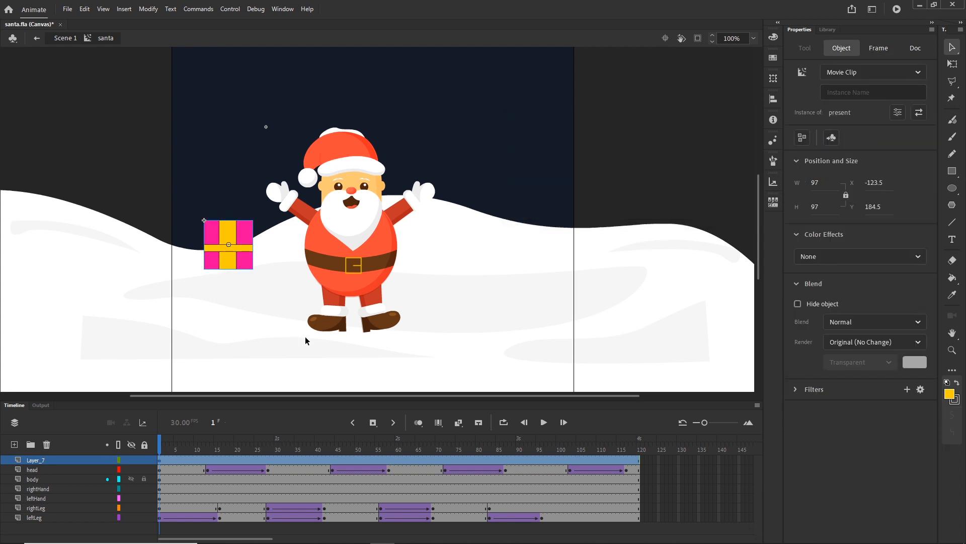
# - Rename the gift box layer as "present"
pyautogui.click(31, 469)
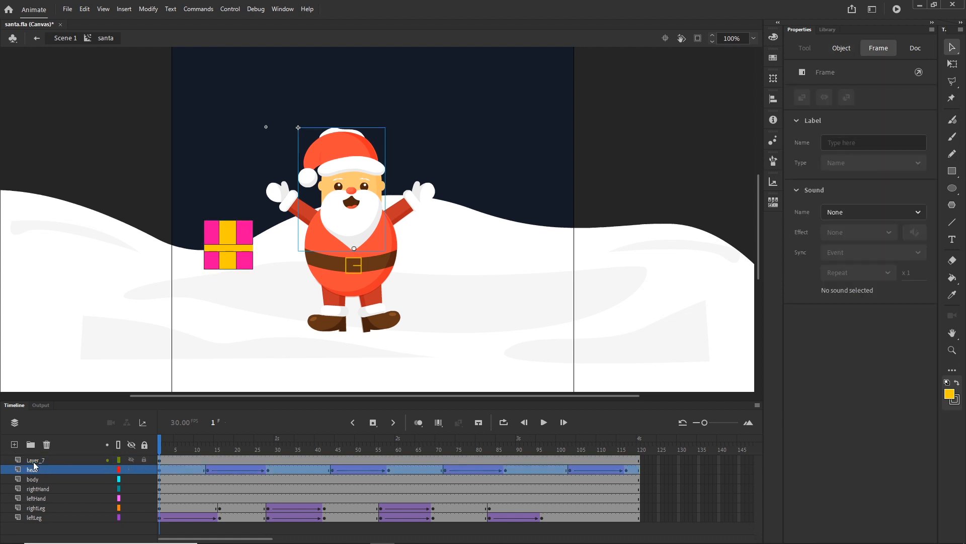
pyautogui.click(35, 460)
pyautogui.doubleClick(34, 460)
pyautogui.write('p')
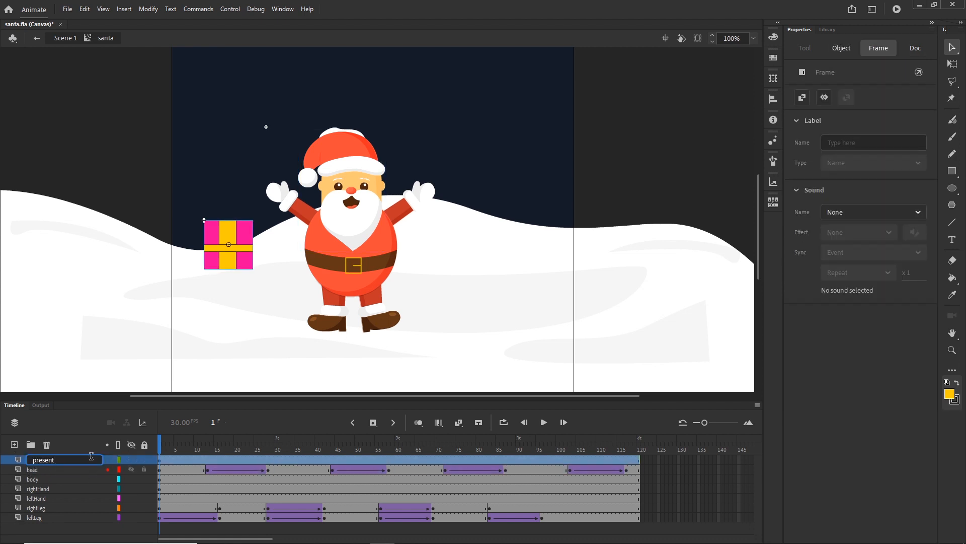
pyautogui.write('resent')
pyautogui.click(47, 527)
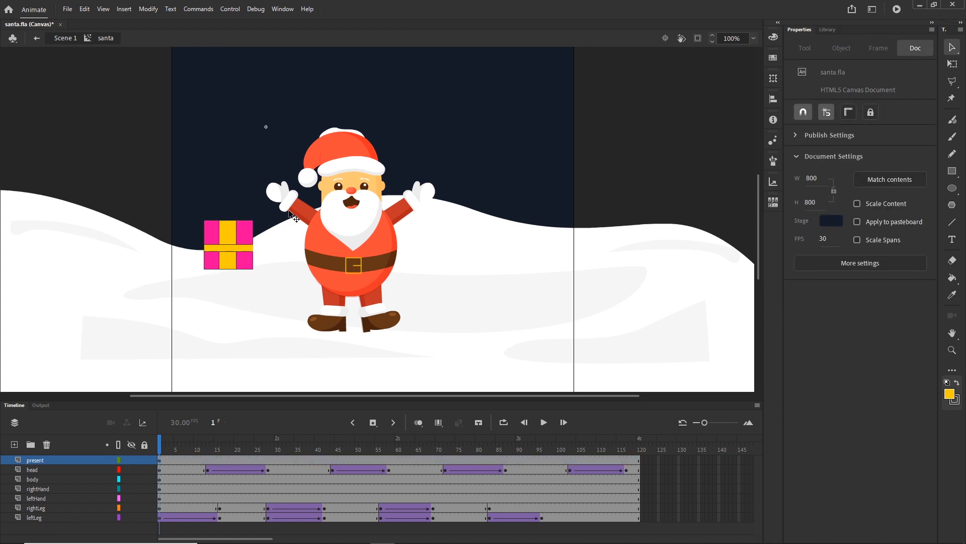
# - Rotate Santa's raised arm on the rightHand layer downward at frame 1 so its hand points toward the gift box
pyautogui.click(306, 219)
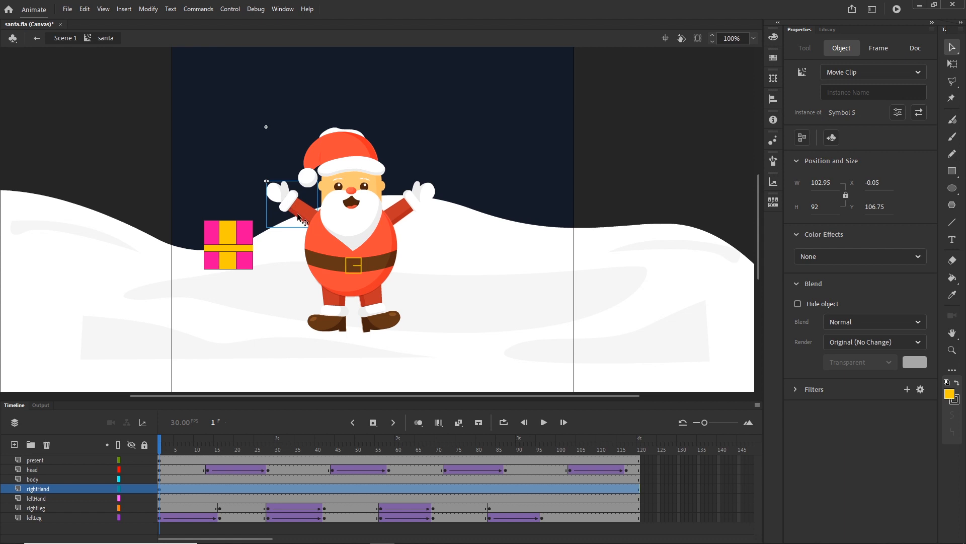
pyautogui.press('q')
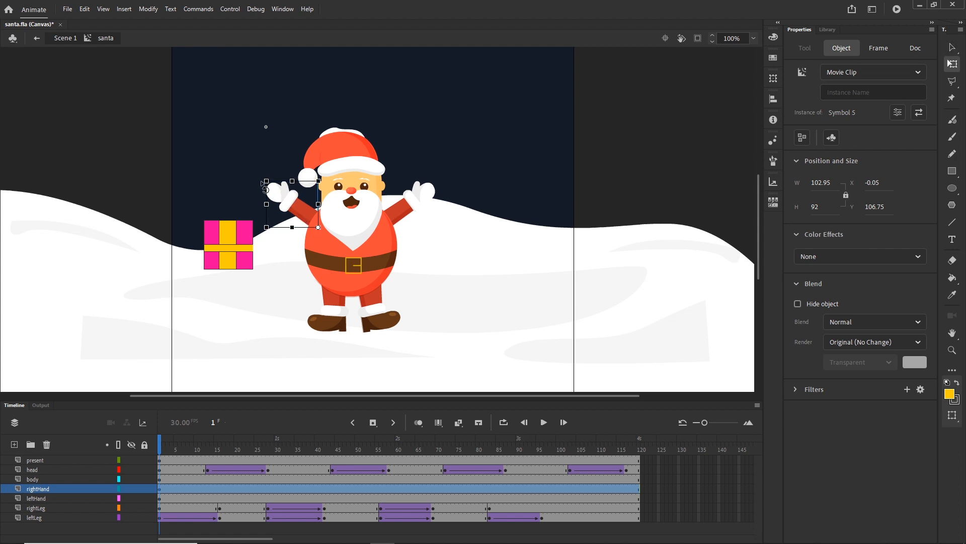
pyautogui.moveTo(264, 186); pyautogui.dragTo(265, 264)
# - Scale the present down to 75 by 75 and place it over the hand of the lowered arm
pyautogui.click(952, 47)
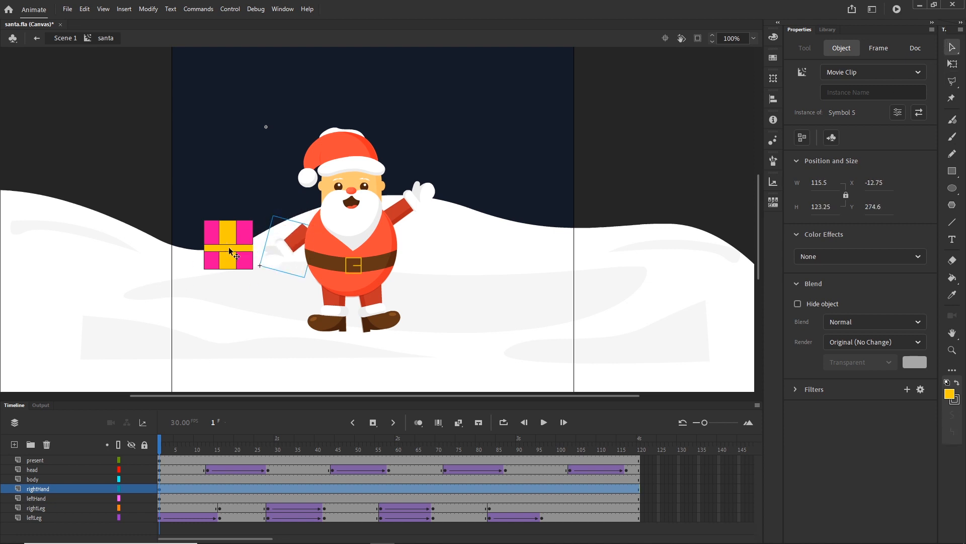
pyautogui.click(229, 249)
pyautogui.press('q')
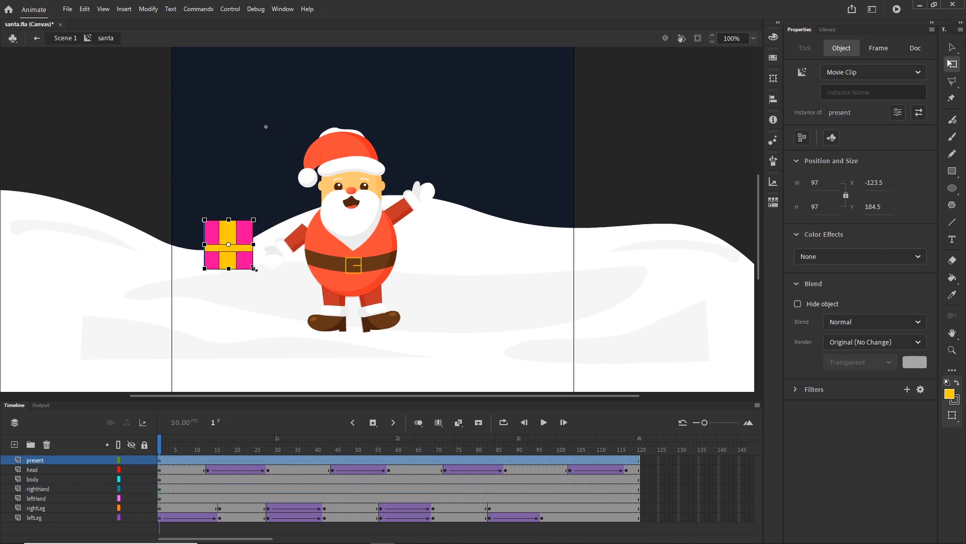
pyautogui.moveTo(252, 267); pyautogui.dragTo(269, 249)
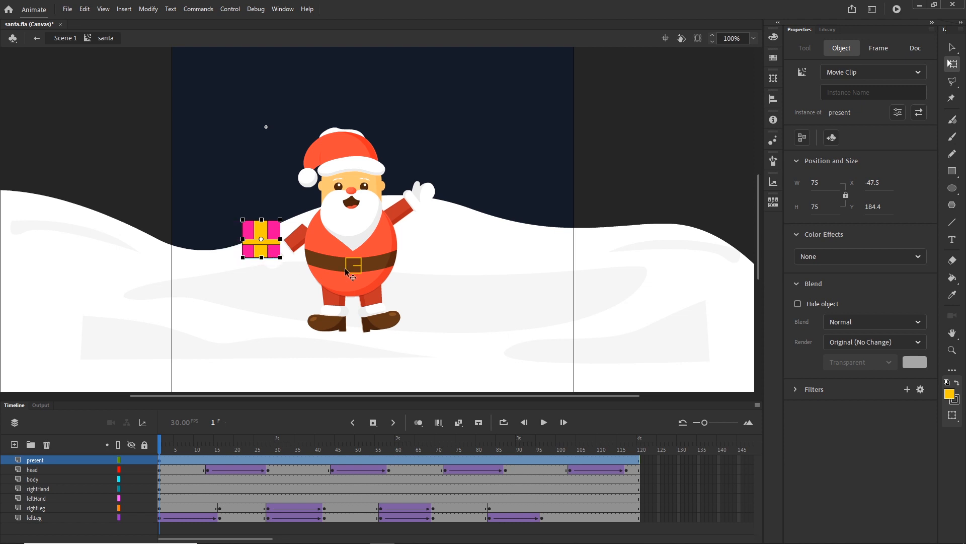
# - Shift the lowered arm toward the body to X -4.75, Y 281.6 so the shoulder tucks behind the torso
pyautogui.click(304, 243)
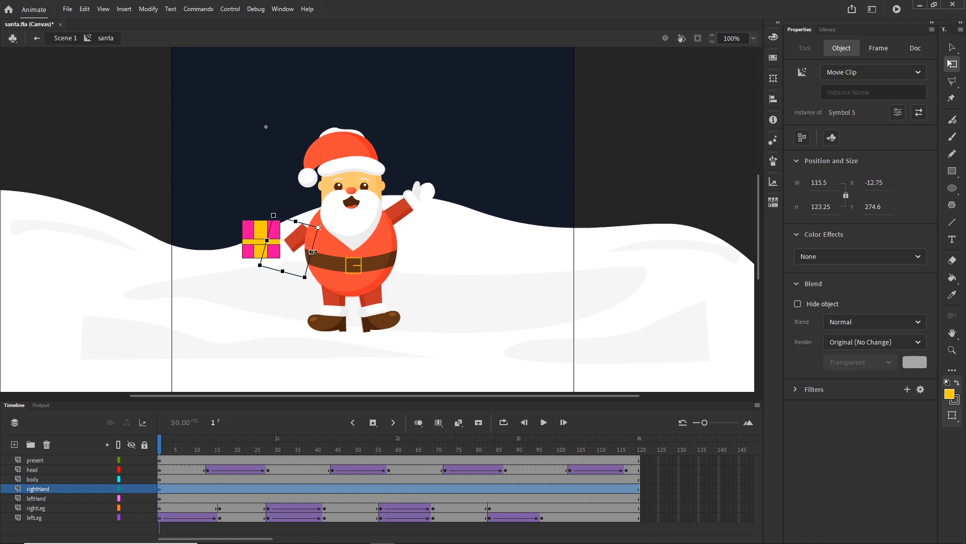
pyautogui.moveTo(312, 252); pyautogui.dragTo(313, 253)
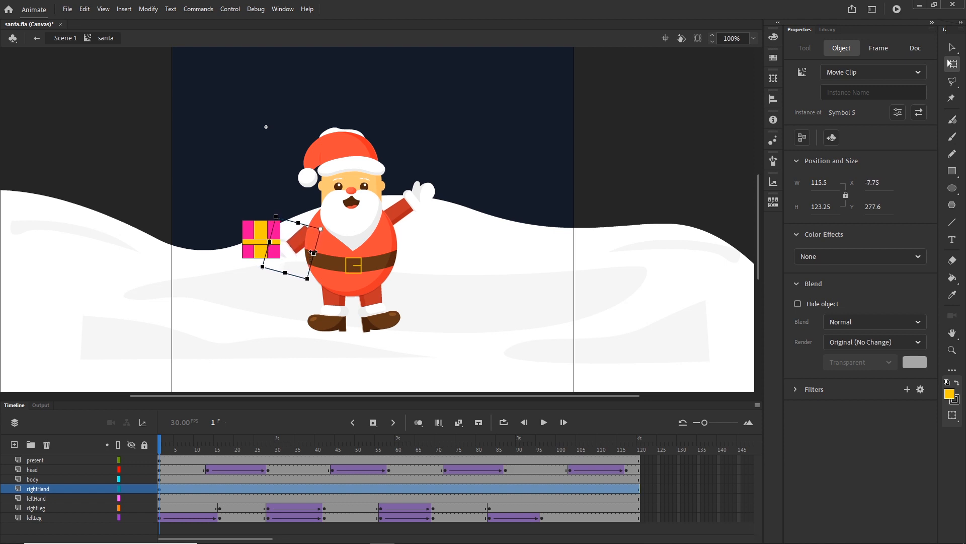
pyautogui.press('Right')
pyautogui.press('Down')
pyautogui.press('Right')
pyautogui.press('Down')
pyautogui.press('Right')
pyautogui.press('Down')
pyautogui.press('Right')
pyautogui.press('Down')
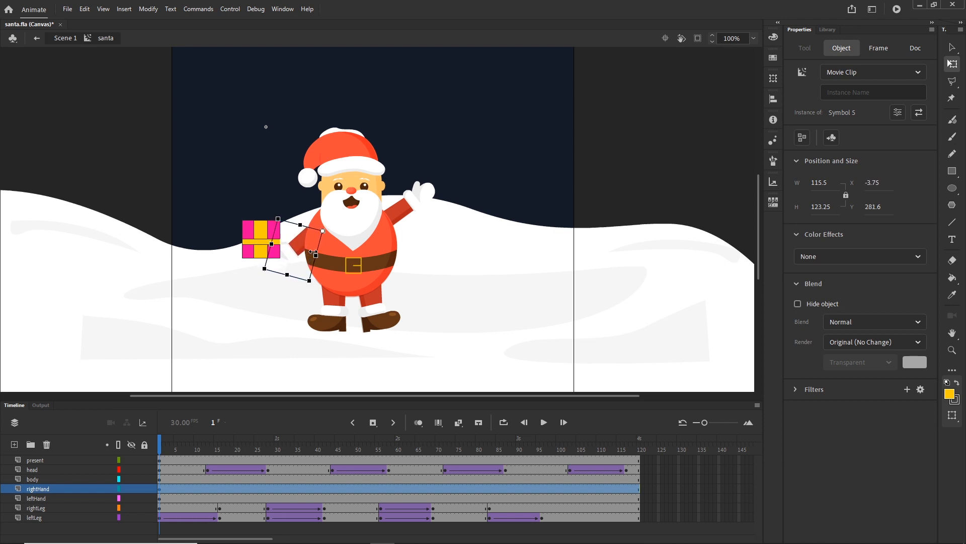
pyautogui.press('Right')
pyautogui.scroll(5, 315, 228)
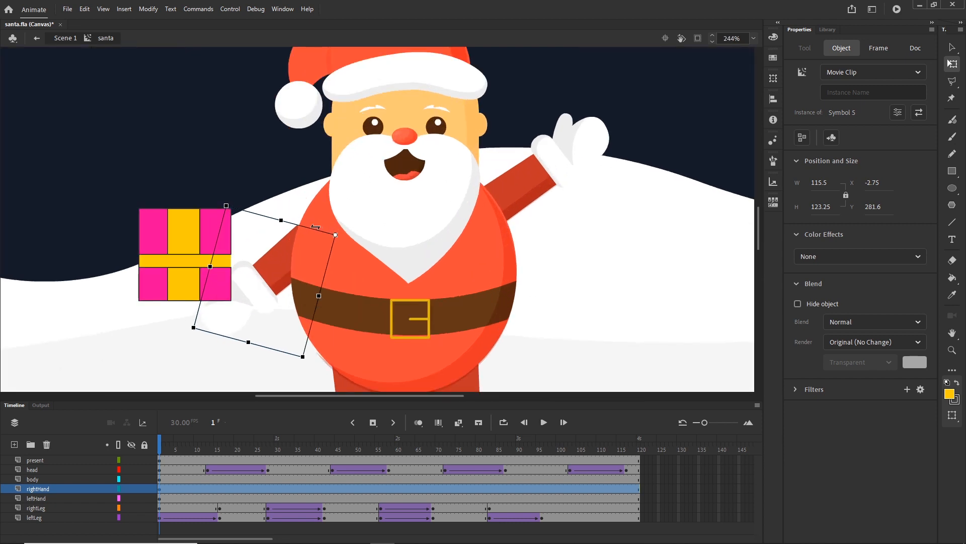
pyautogui.scroll(1, 362, 226)
pyautogui.press('Left')
pyautogui.press('Left')
pyautogui.press('Left')
pyautogui.press('Left')
pyautogui.press('Left')
pyautogui.press('Left')
pyautogui.press('Left')
pyautogui.press('Left')
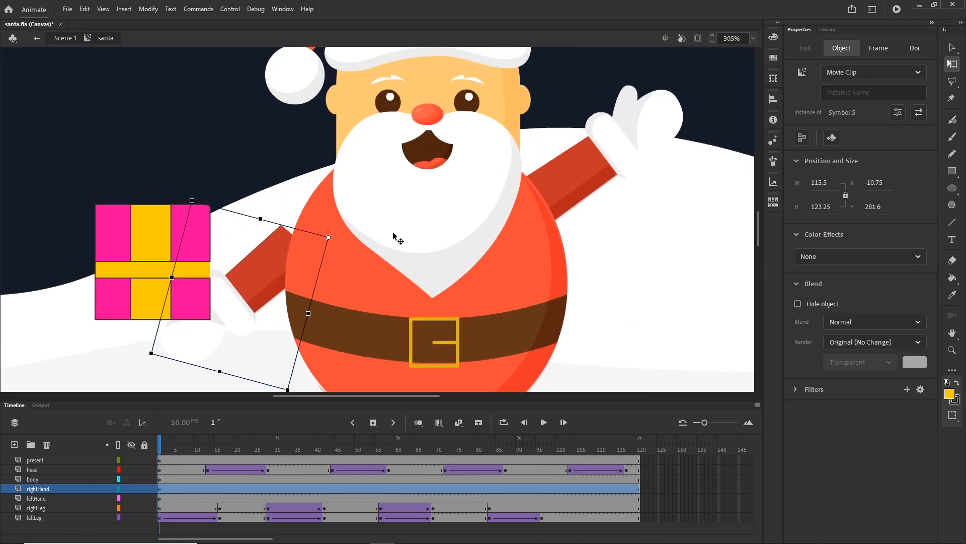
pyautogui.press('Right')
pyautogui.press('Right')
pyautogui.press('Right')
pyautogui.press('Right')
pyautogui.press('Right')
pyautogui.press('Right')
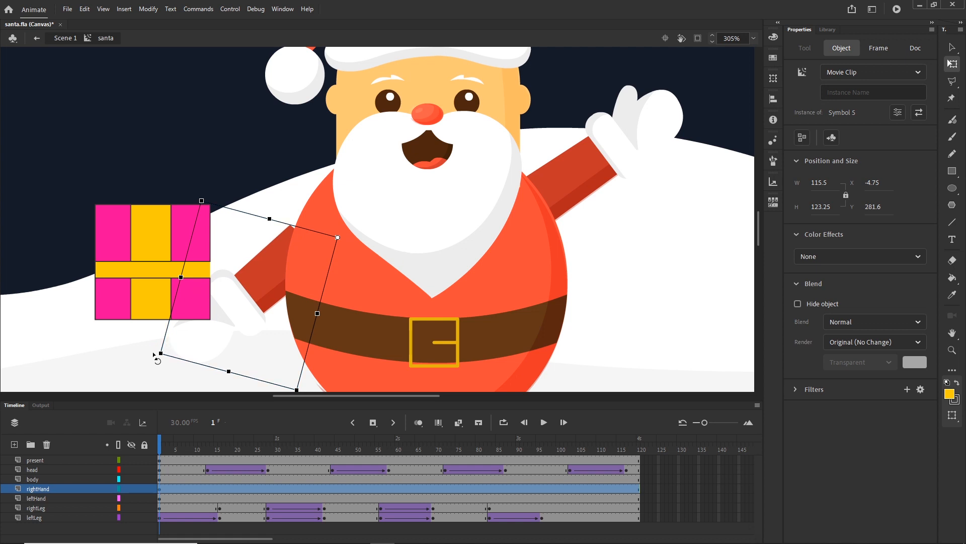
# - Rotate the lowered arm slightly more and nudge it to X -6.7, Y 277
pyautogui.moveTo(155, 357); pyautogui.dragTo(149, 347)
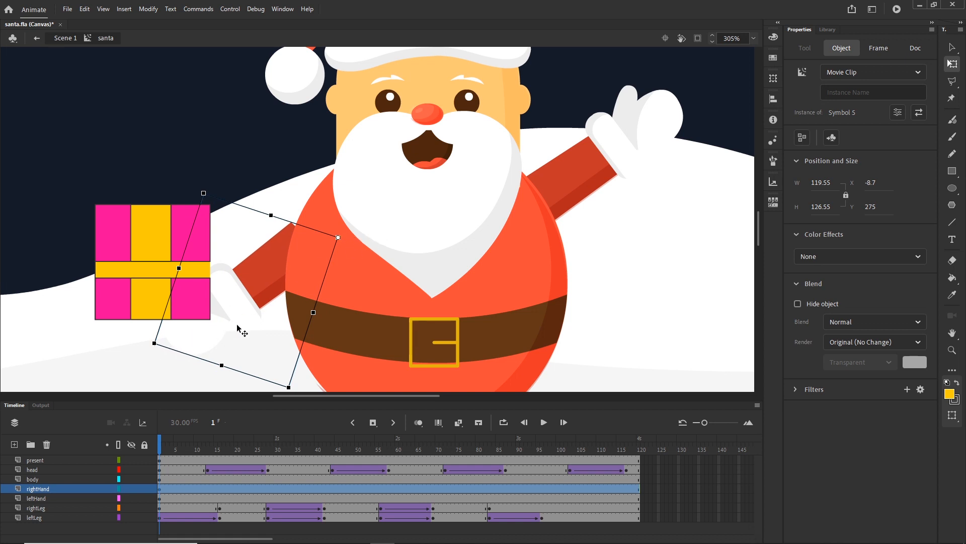
pyautogui.press('Right')
pyautogui.press('Down')
pyautogui.press('Down')
pyautogui.press('Right')
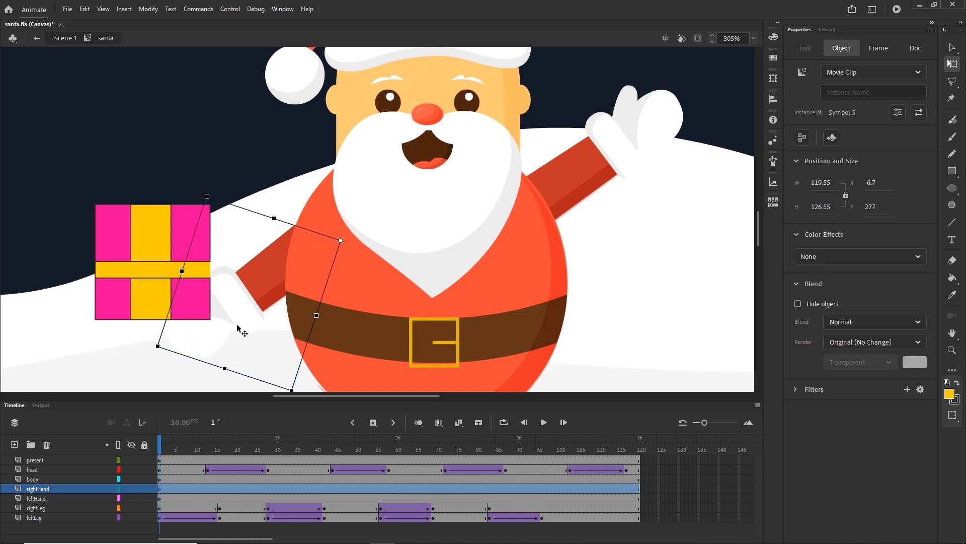
# - Nudge the present closer to the arm, to X -31.5, Y 181.4, so that it covers the hand
pyautogui.click(150, 252)
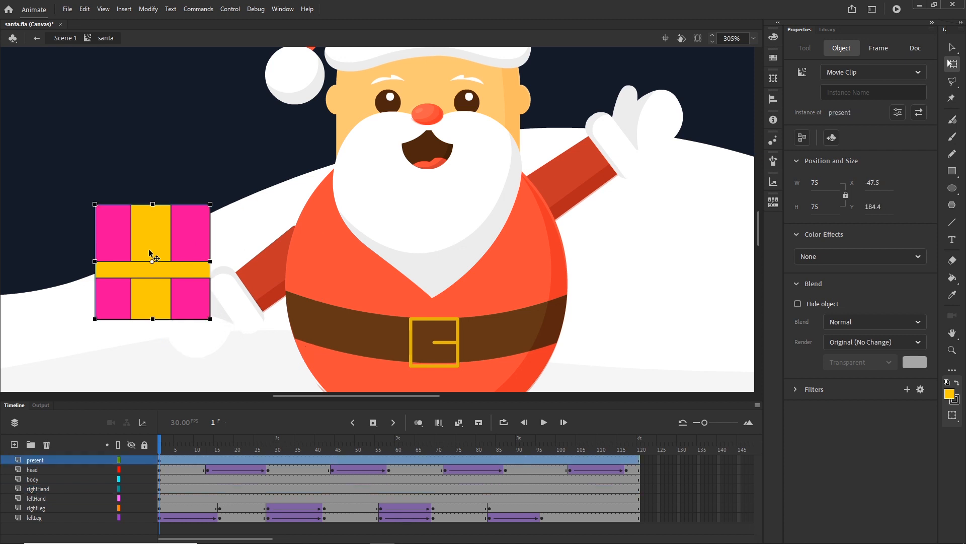
pyautogui.press('Right')
pyautogui.press('Right')
pyautogui.press('Right')
pyautogui.press('Right')
pyautogui.press('Right')
pyautogui.press('Right')
pyautogui.press('Right')
pyautogui.press('Right')
pyautogui.press('Right')
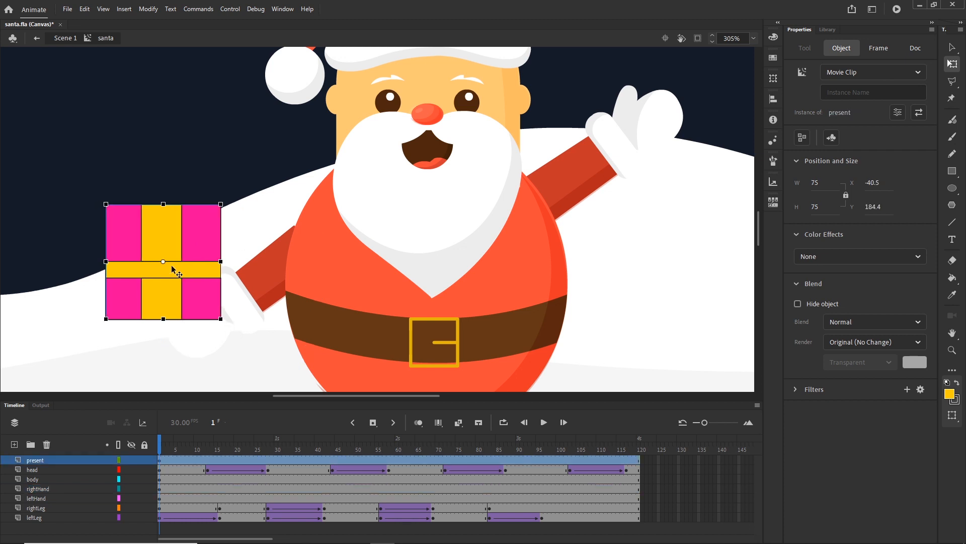
pyautogui.press('Right')
pyautogui.press('Right')
pyautogui.press('Up')
pyautogui.press('Up')
pyautogui.press('Up')
pyautogui.press('Right')
pyautogui.press('Right')
pyautogui.press('Right')
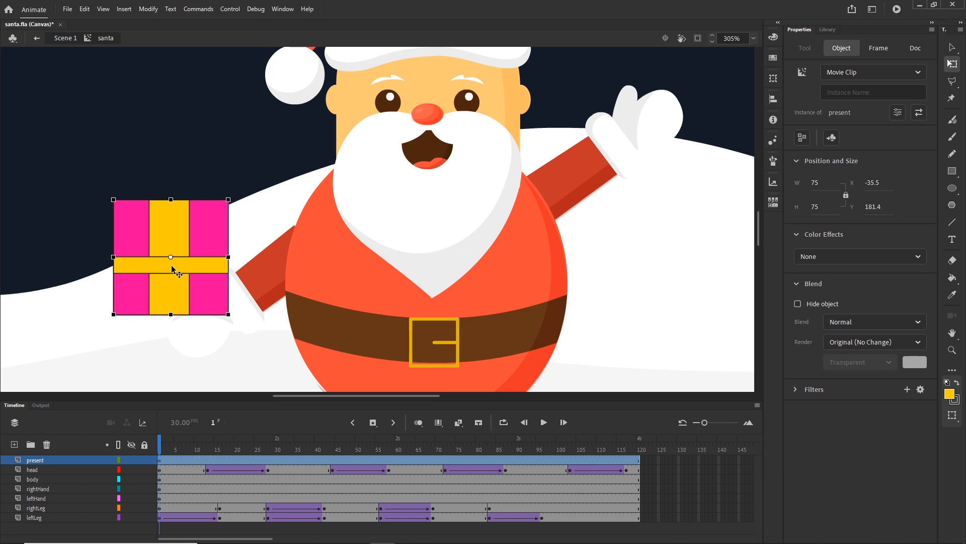
pyautogui.press('Right')
pyautogui.press('Right')
pyautogui.scroll(-2, 326, 203)
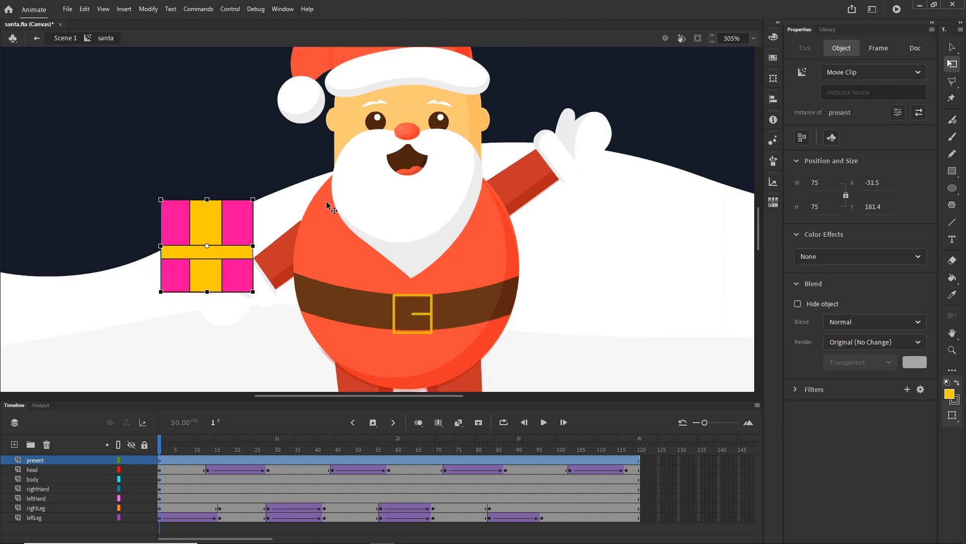
pyautogui.scroll(-3, 326, 202)
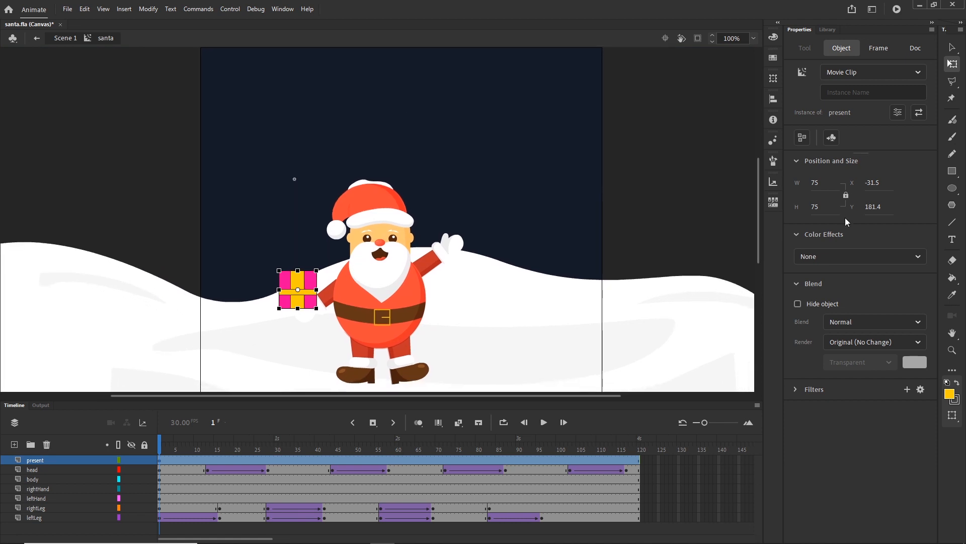
# - Insert a keyframe at frame 16 on the rightHand layer and rotate the arm upward into a raised pose
pyautogui.click(327, 302)
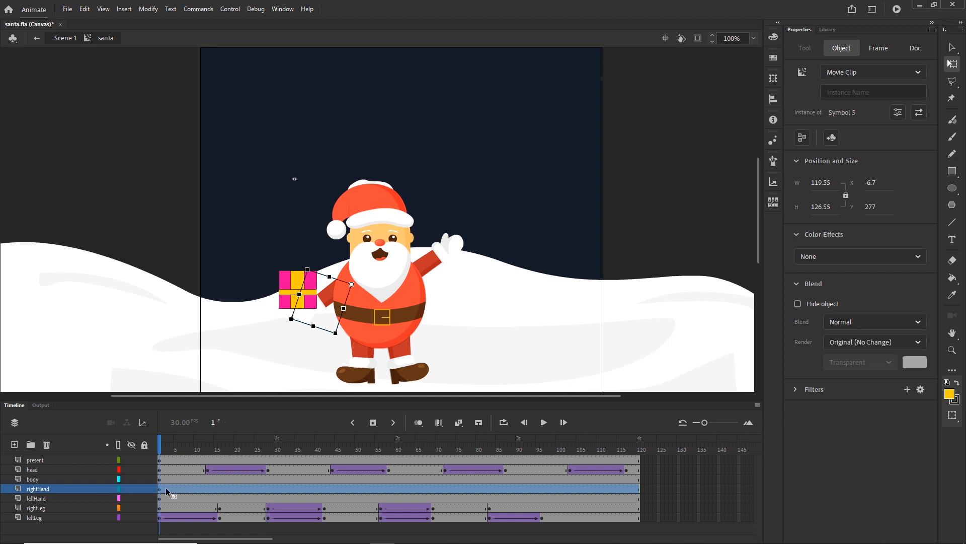
pyautogui.click(220, 489)
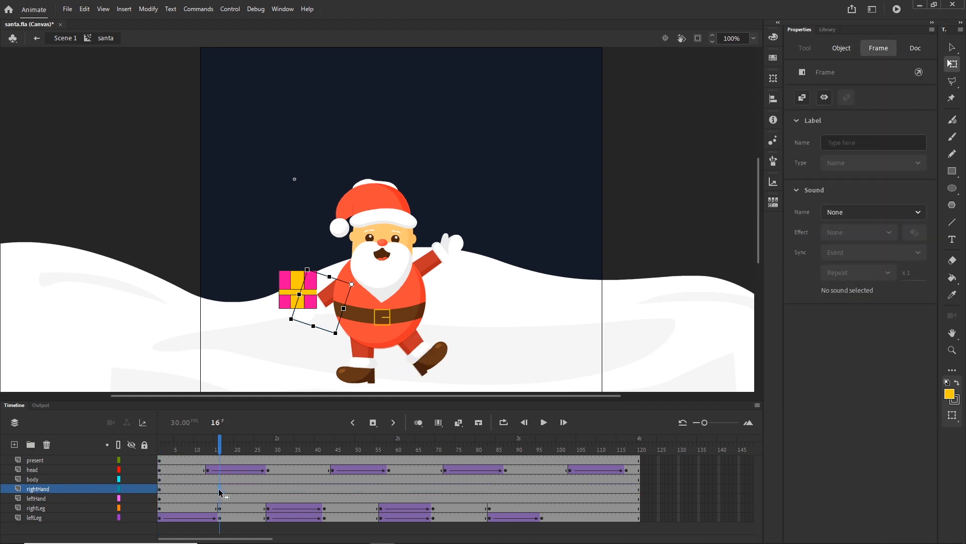
pyautogui.press('F6')
pyautogui.moveTo(288, 325); pyautogui.dragTo(286, 239)
# - Create a classic tween between frames 1 and 16 on the rightHand layer and preview the arm swing
pyautogui.click(184, 488)
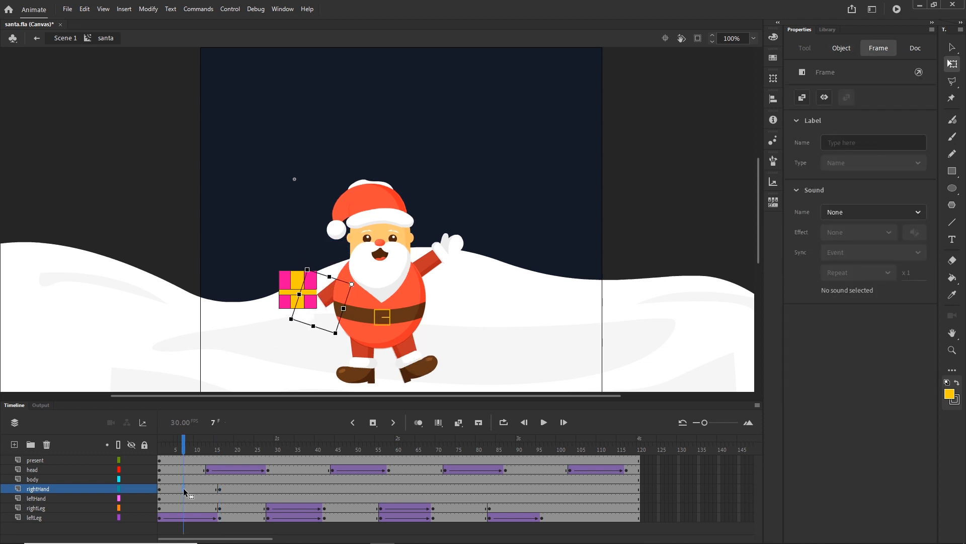
pyautogui.rightClick(185, 492)
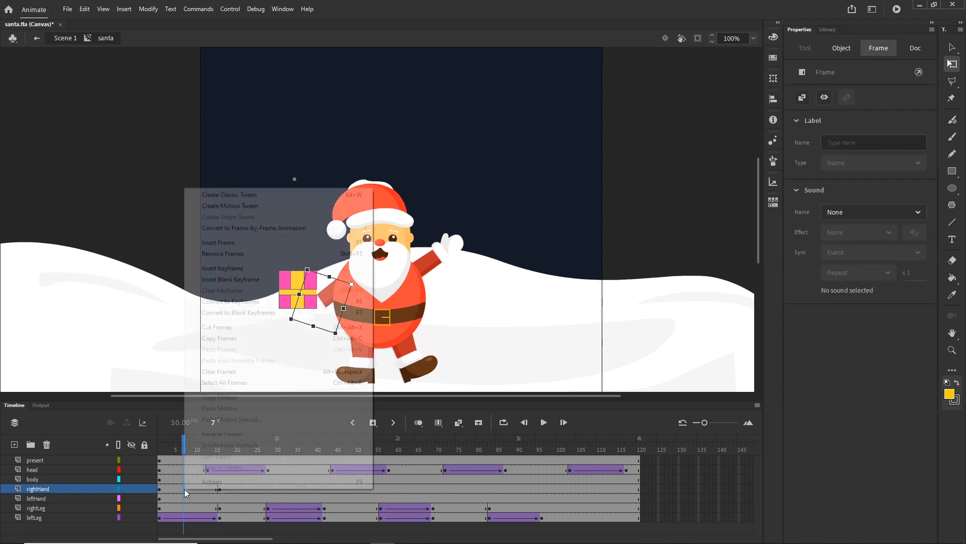
pyautogui.click(232, 195)
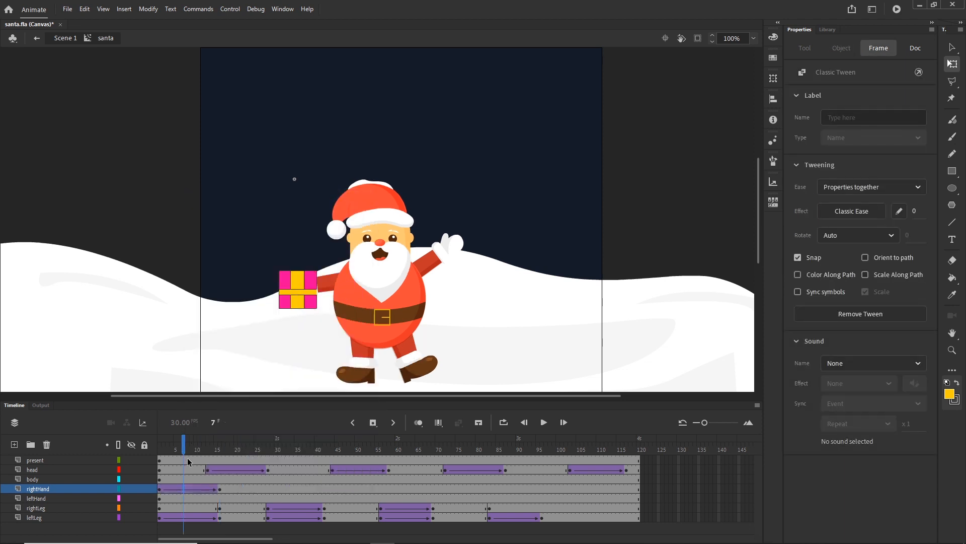
pyautogui.moveTo(183, 441); pyautogui.dragTo(221, 425)
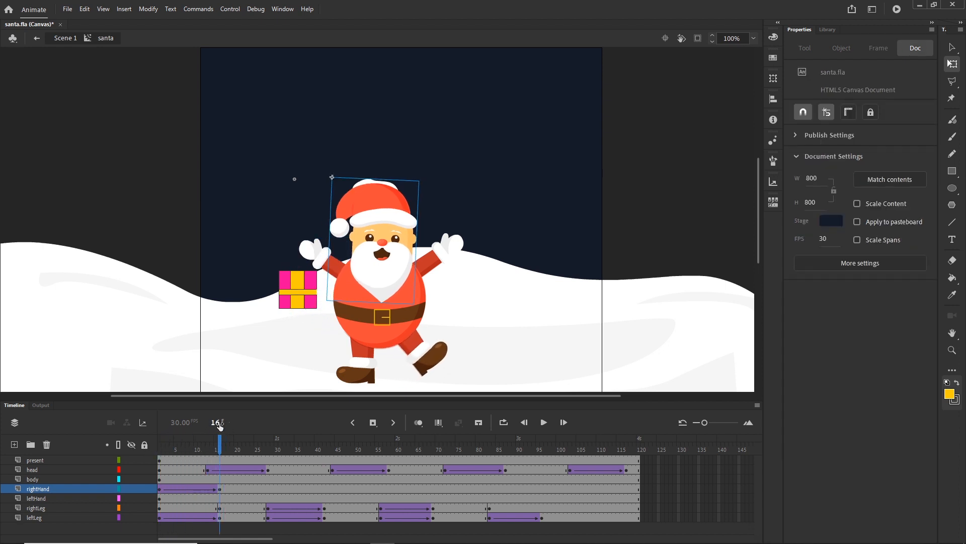
# - Move the present layer below the body layer, directly above rightHand
pyautogui.click(40, 461)
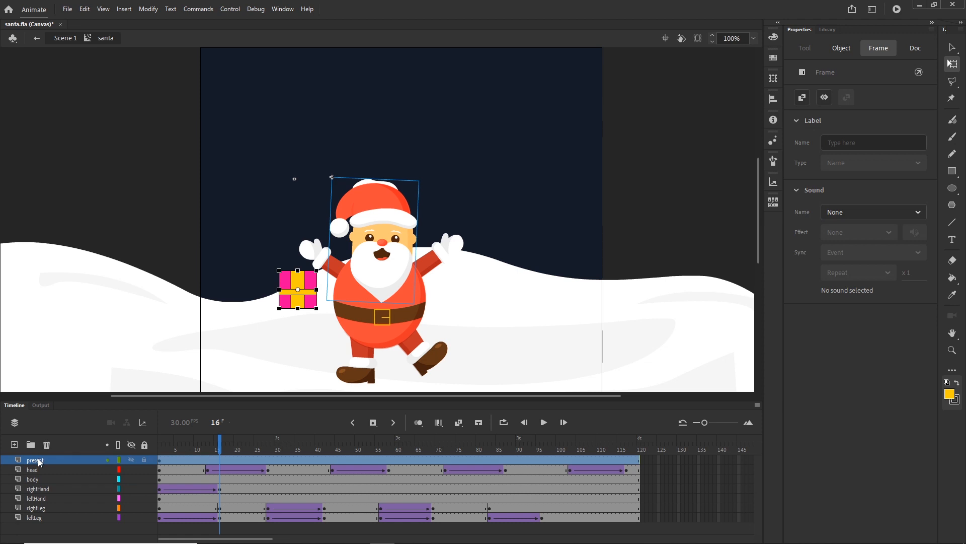
pyautogui.moveTo(38, 464); pyautogui.dragTo(42, 483)
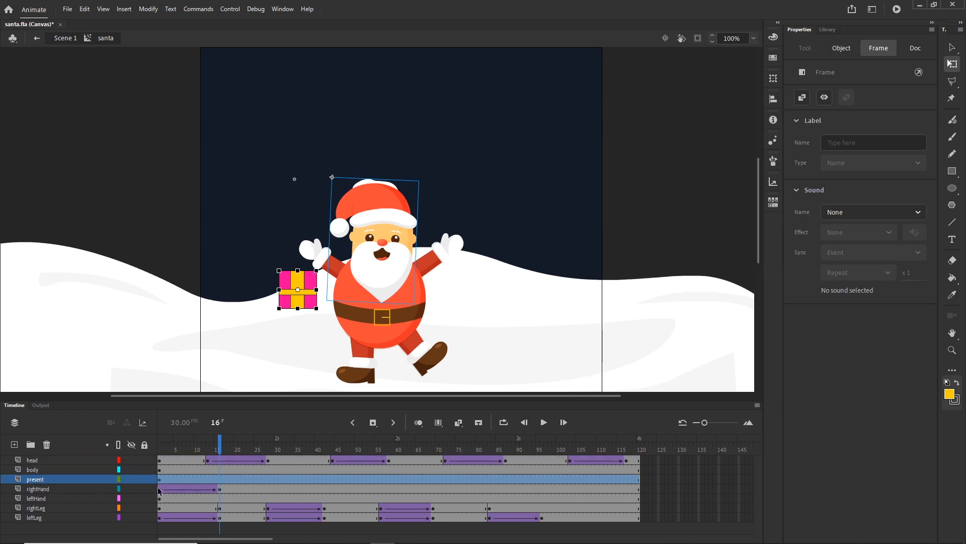
pyautogui.click(35, 490)
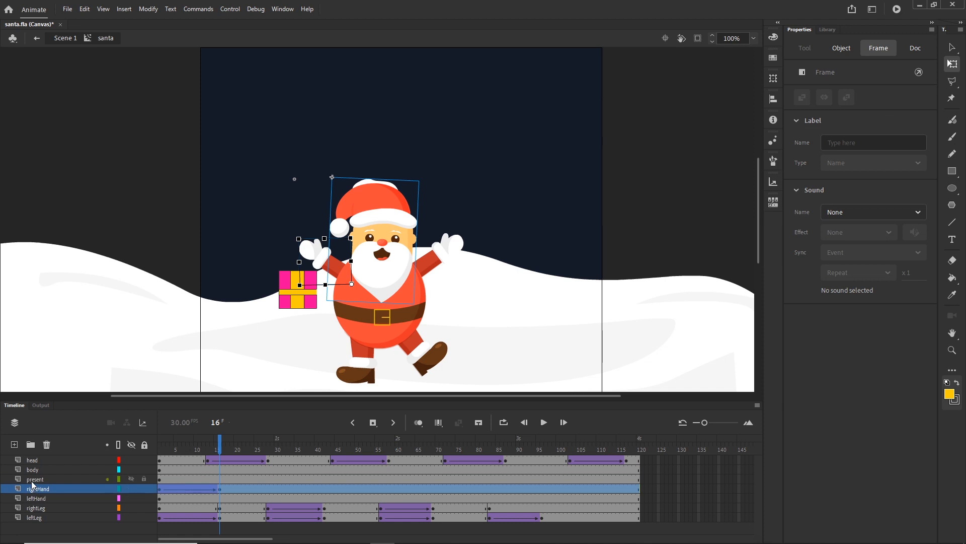
pyautogui.click(34, 480)
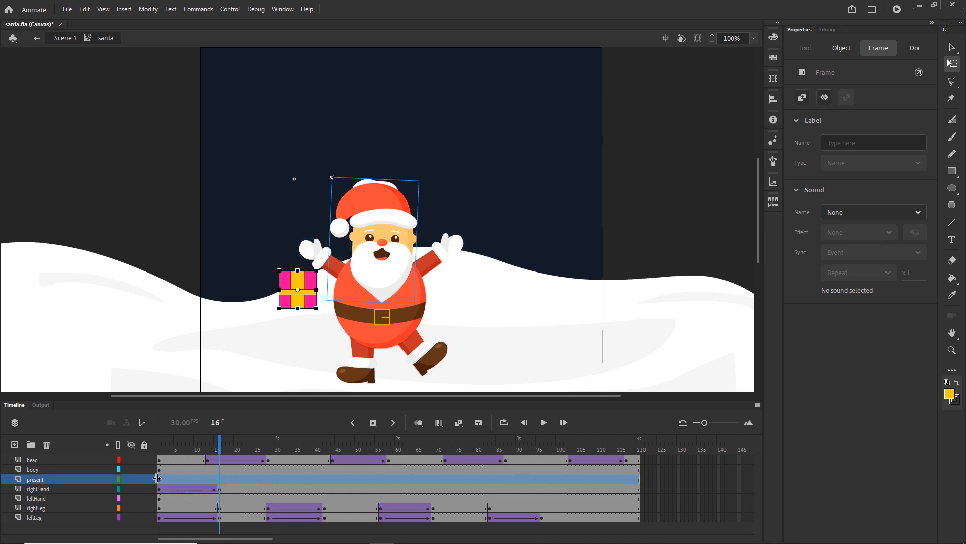
# - Insert a keyframe at frame 24 on the present layer and move the gift straight up into the sky to Y -168.6
pyautogui.click(253, 481)
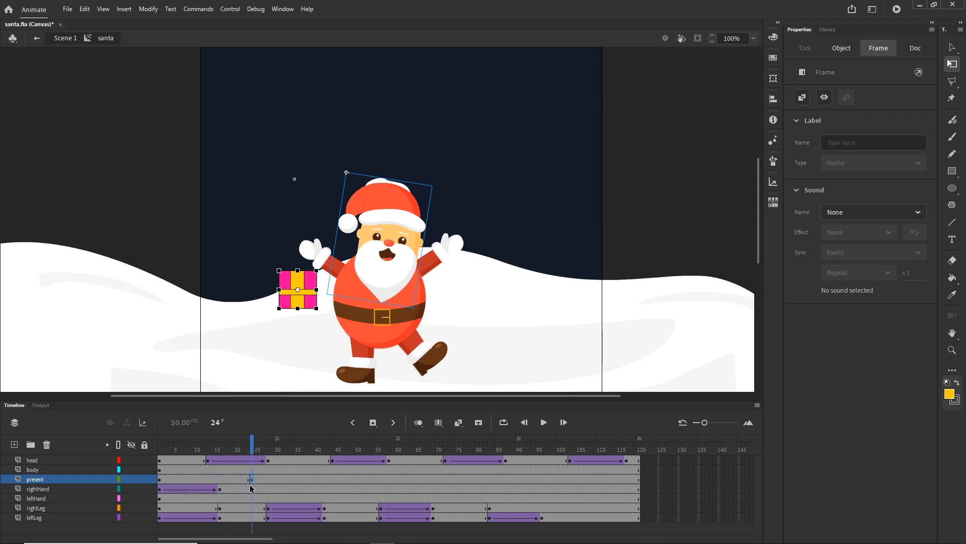
pyautogui.hotkey('shift', 'Up')
pyautogui.hotkey('shift', 'Up')
pyautogui.hotkey('shift', 'Up')
pyautogui.hotkey('shift', 'Up')
pyautogui.hotkey('shift', 'Up')
pyautogui.hotkey('shift', 'Up')
pyautogui.hotkey('shift', 'Up')
pyautogui.hotkey('shift', 'Up')
pyautogui.hotkey('shift', 'Up')
pyautogui.hotkey('shift', 'Up')
pyautogui.hotkey('shift', 'Up')
pyautogui.hotkey('shift', 'Up')
pyautogui.hotkey('shift', 'Up')
pyautogui.hotkey('shift', 'Up')
pyautogui.hotkey('shift', 'Up')
pyautogui.hotkey('shift', 'Up')
pyautogui.hotkey('shift', 'Up')
pyautogui.hotkey('shift', 'Up')
pyautogui.hotkey('shift', 'Up')
pyautogui.hotkey('shift', 'Up')
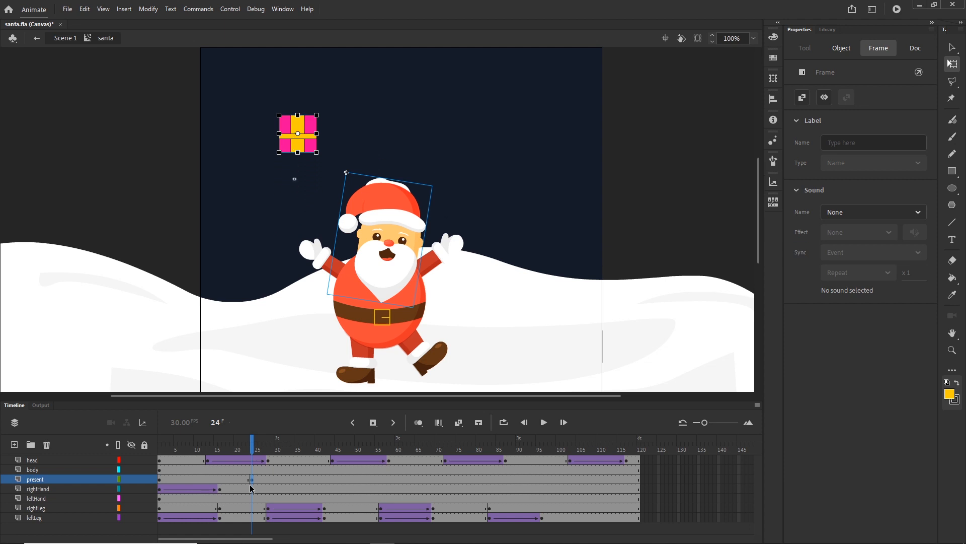
pyautogui.hotkey('shift', 'Up')
pyautogui.hotkey('shift', 'Up')
pyautogui.hotkey('shift', 'Up')
pyautogui.hotkey('shift', 'Up')
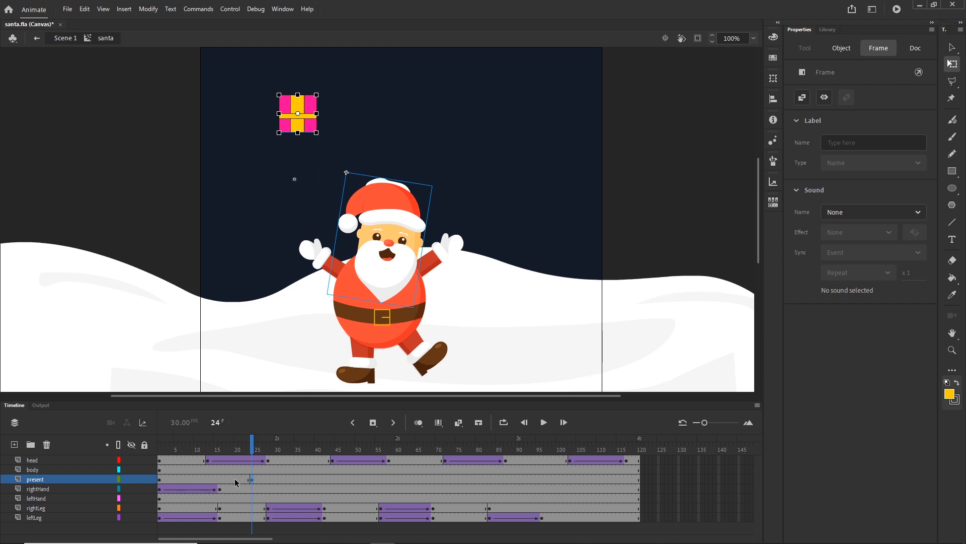
# - Create a classic tween between frames 1 and 24 on the present layer and preview the toss
pyautogui.click(201, 482)
pyautogui.rightClick(200, 480)
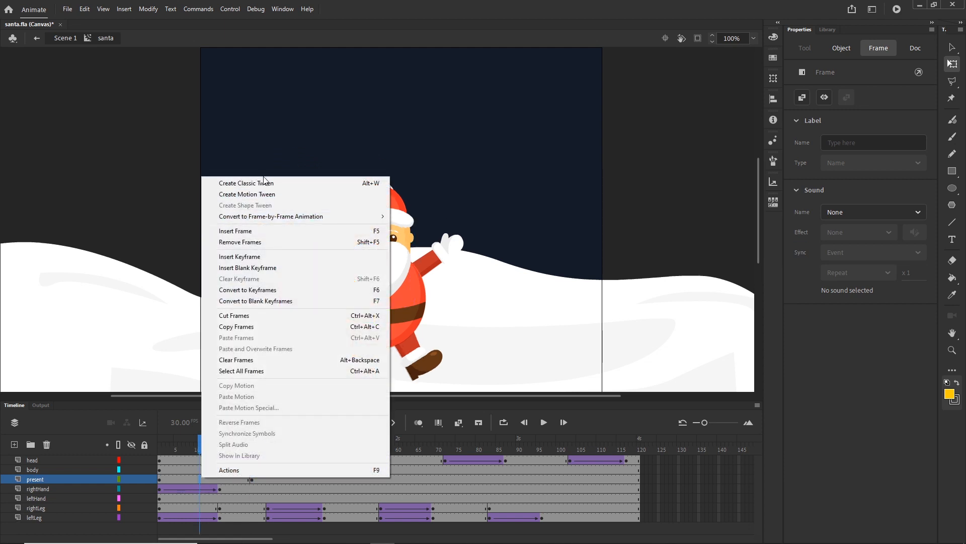
pyautogui.click(241, 183)
pyautogui.moveTo(223, 442); pyautogui.dragTo(157, 452)
pyautogui.moveTo(171, 448); pyautogui.dragTo(252, 436)
# - Move the present layer's end keyframe to frame 32 to slow the upward throw
pyautogui.click(252, 479)
pyautogui.moveTo(254, 482); pyautogui.dragTo(284, 437)
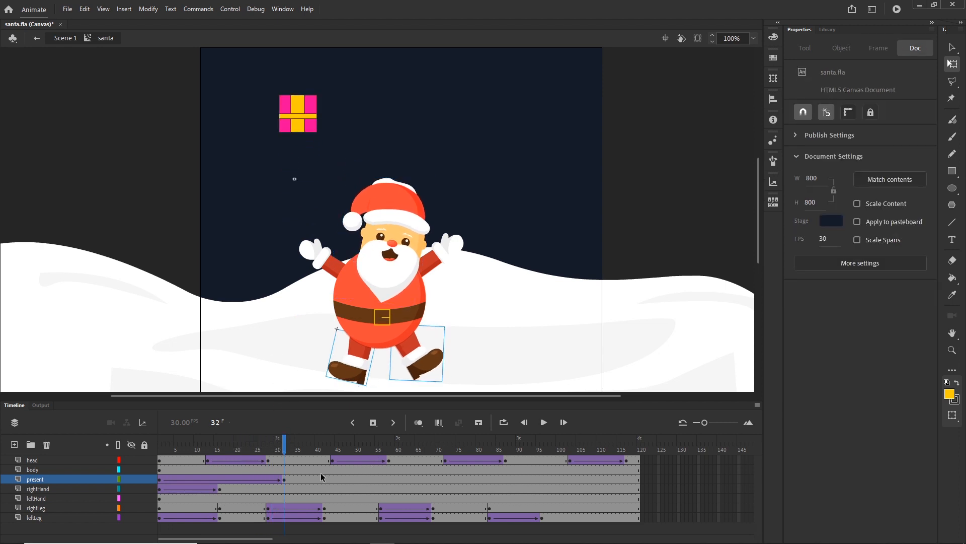
# - Insert a keyframe at frame 55 on the present layer and move the gift straight down to its starting height
pyautogui.click(312, 119)
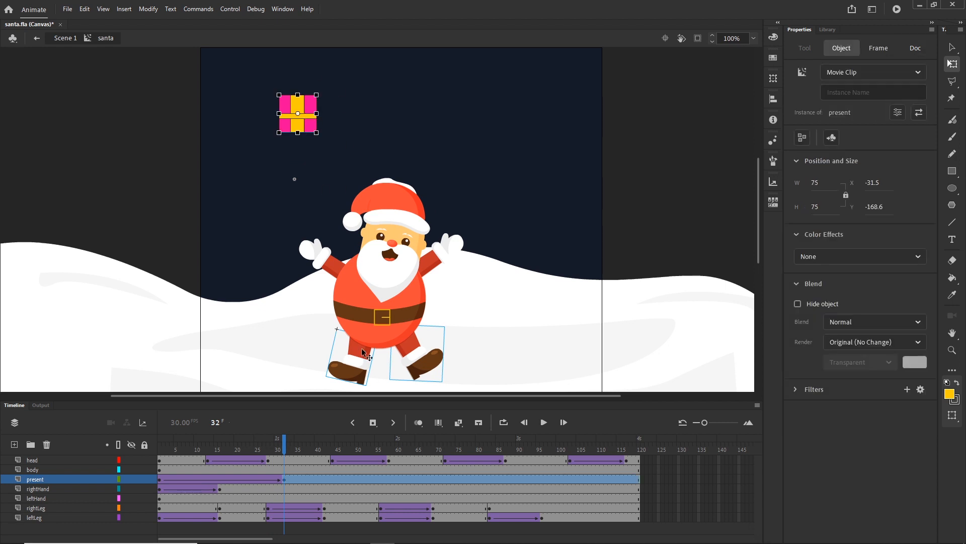
pyautogui.click(373, 479)
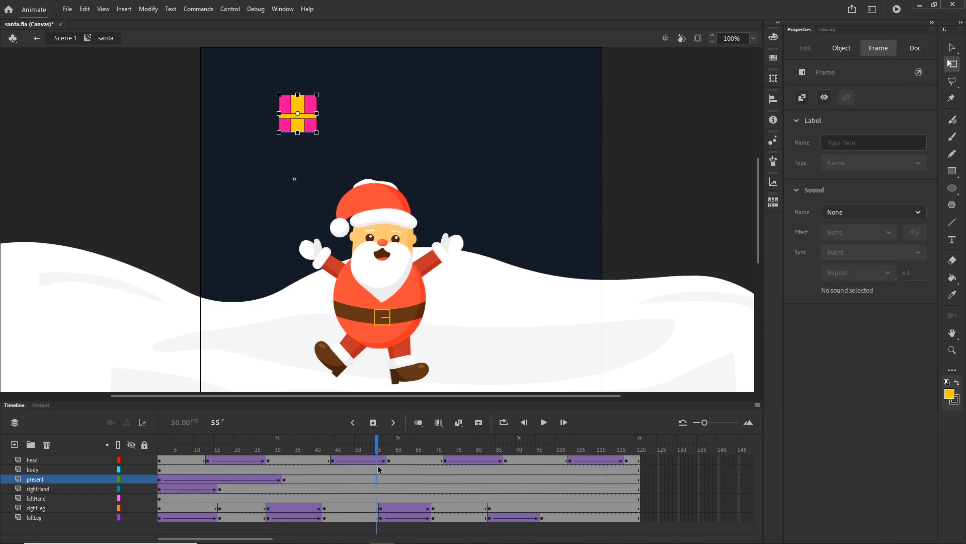
pyautogui.press('F6')
pyautogui.hotkey('shift', 'Down')
pyautogui.hotkey('shift', 'Down')
pyautogui.hotkey('shift', 'Down')
pyautogui.hotkey('shift', 'Down')
pyautogui.hotkey('shift', 'Down')
pyautogui.hotkey('shift', 'Down')
pyautogui.hotkey('shift', 'Down')
pyautogui.hotkey('shift', 'Down')
pyautogui.hotkey('shift', 'Down')
pyautogui.hotkey('shift', 'Down')
pyautogui.hotkey('shift', 'Down')
pyautogui.hotkey('shift', 'Down')
pyautogui.hotkey('shift', 'Down')
pyautogui.hotkey('shift', 'Down')
pyautogui.hotkey('shift', 'Down')
pyautogui.hotkey('shift', 'Down')
pyautogui.hotkey('shift', 'Down')
pyautogui.hotkey('shift', 'Down')
pyautogui.hotkey('shift', 'Down')
pyautogui.hotkey('shift', 'Down')
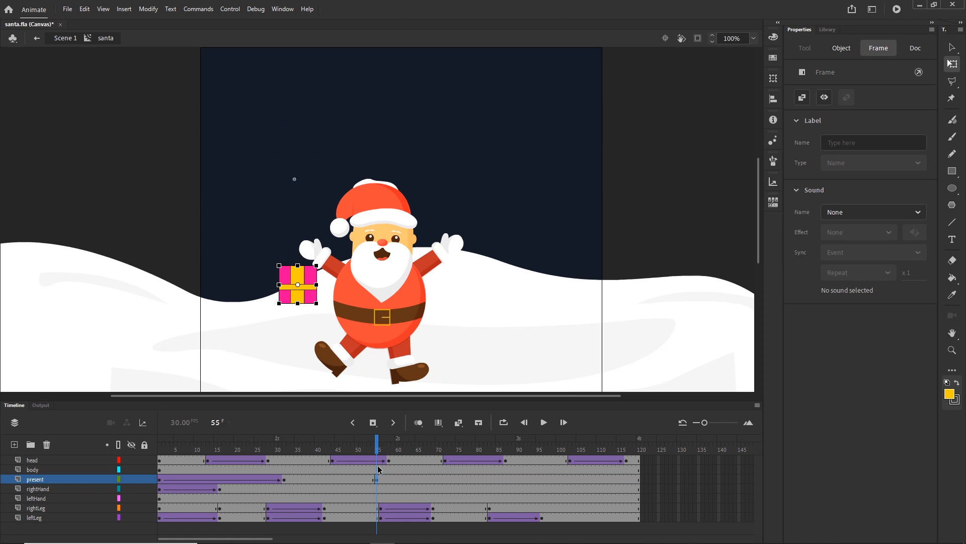
pyautogui.hotkey('shift', 'Down')
pyautogui.hotkey('shift', 'Down')
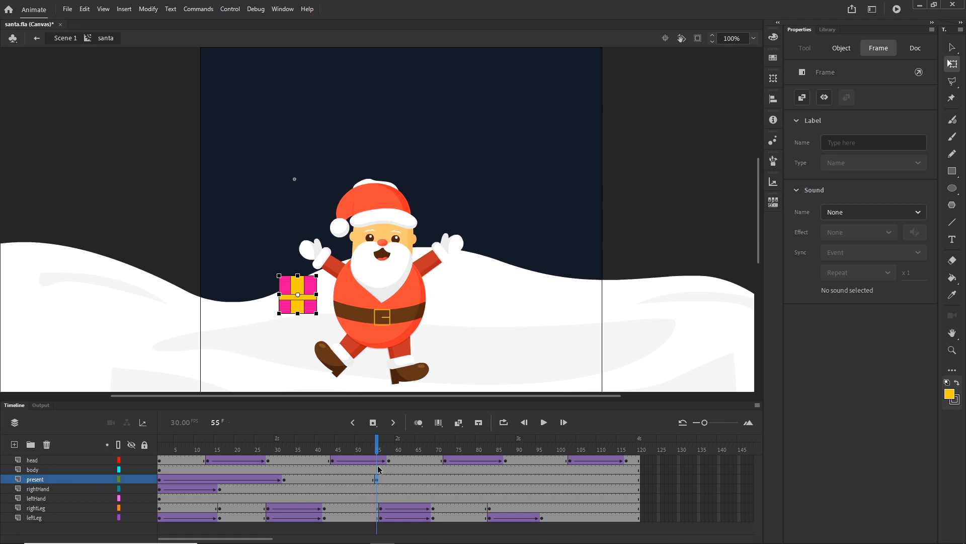
pyautogui.hotkey('shift', 'Up')
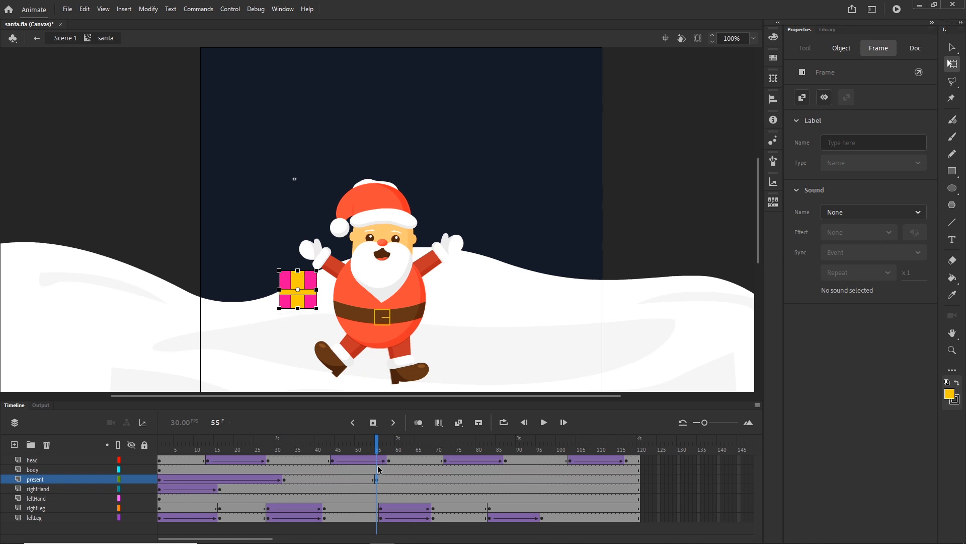
# - Create a classic tween between frames 32 and 55 on the present layer and preview the gift's fall
pyautogui.click(325, 476)
pyautogui.rightClick(325, 476)
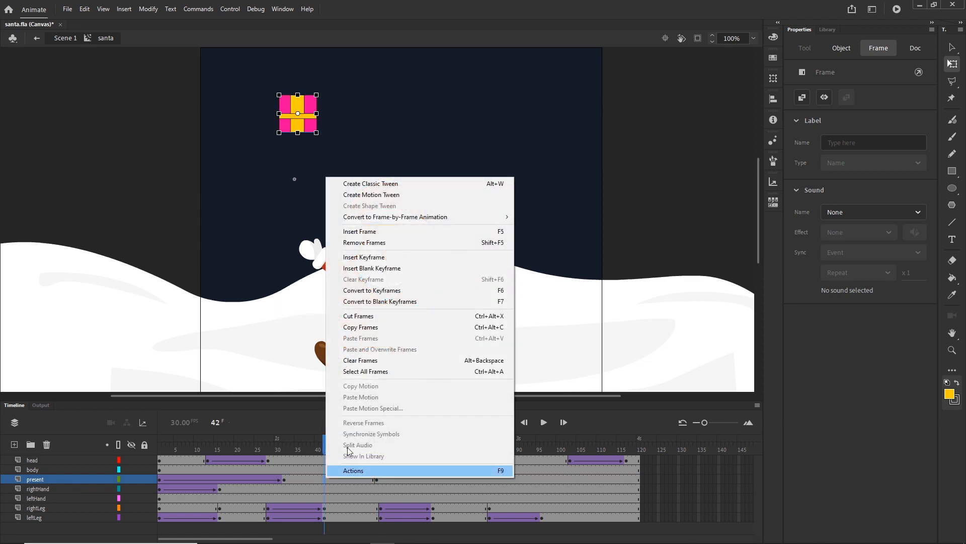
pyautogui.click(395, 183)
pyautogui.click(217, 459)
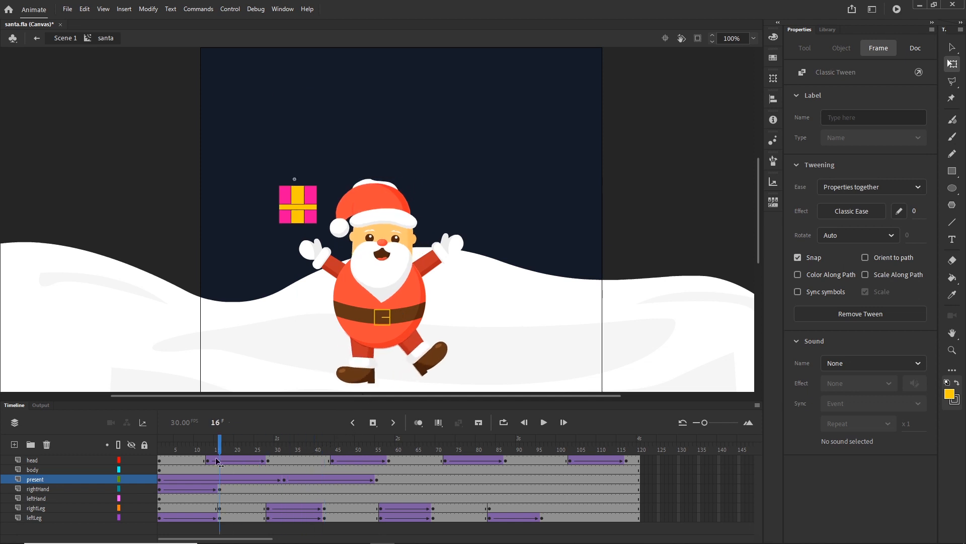
pyautogui.moveTo(218, 460); pyautogui.dragTo(141, 458)
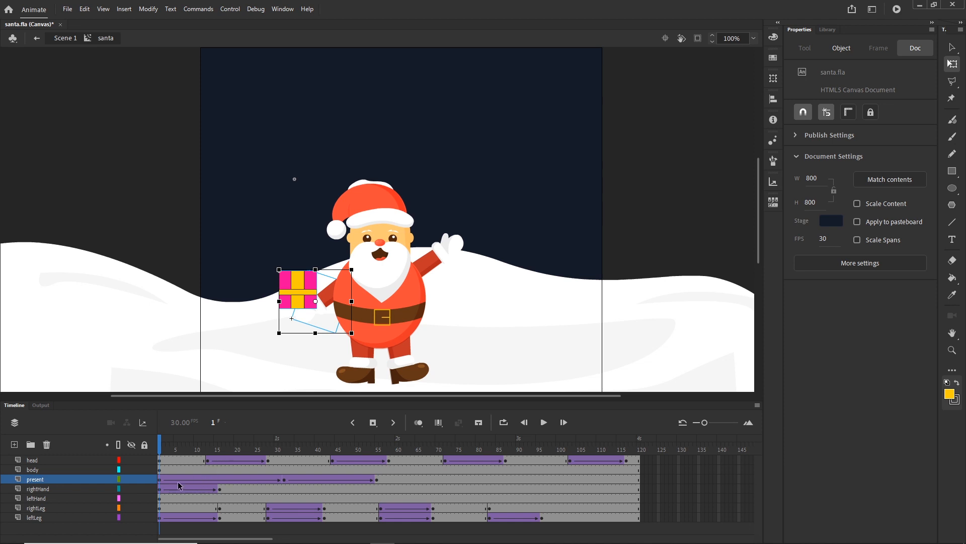
# - Apply a Quad Ease-Out effect to the present layer's upward tween starting at frame 1
pyautogui.click(160, 481)
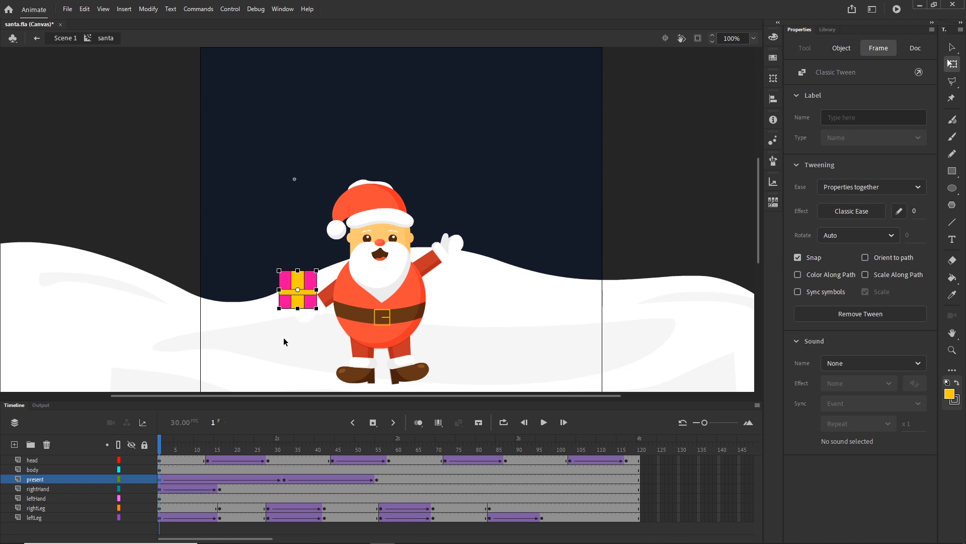
pyautogui.click(50, 488)
pyautogui.click(41, 482)
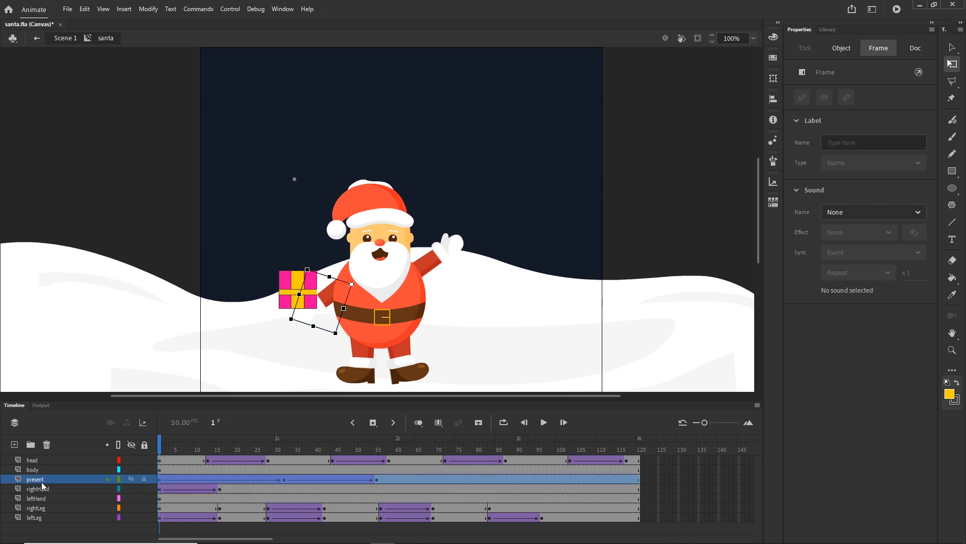
pyautogui.click(160, 481)
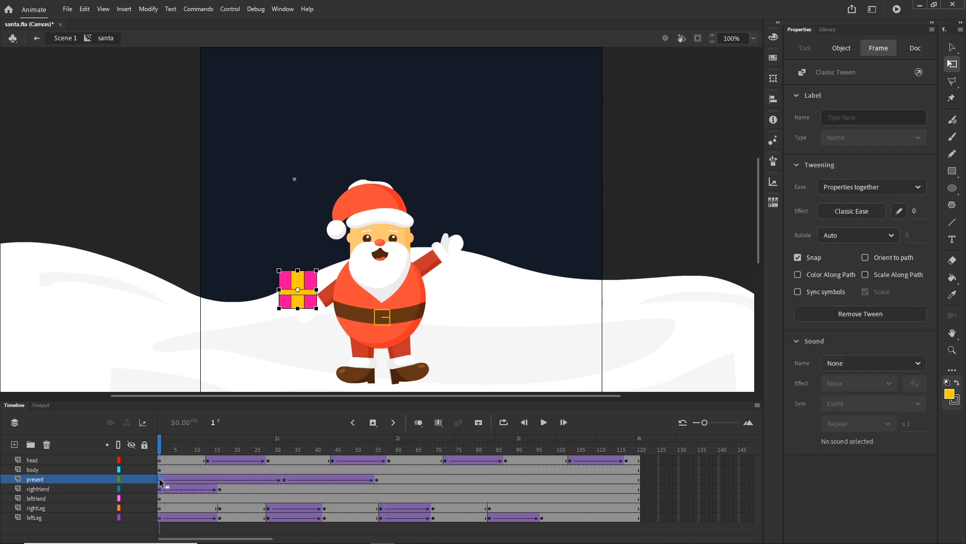
pyautogui.click(855, 213)
pyautogui.click(610, 266)
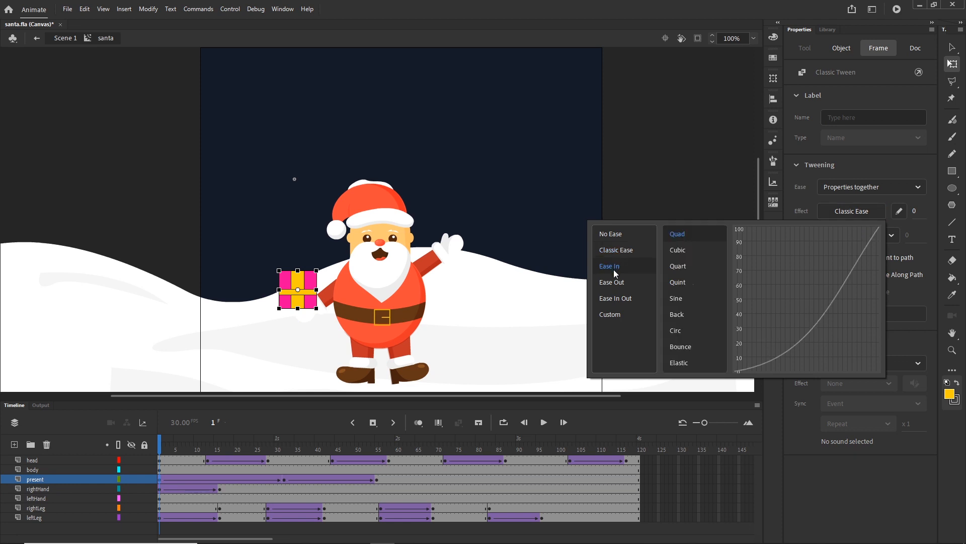
pyautogui.click(615, 281)
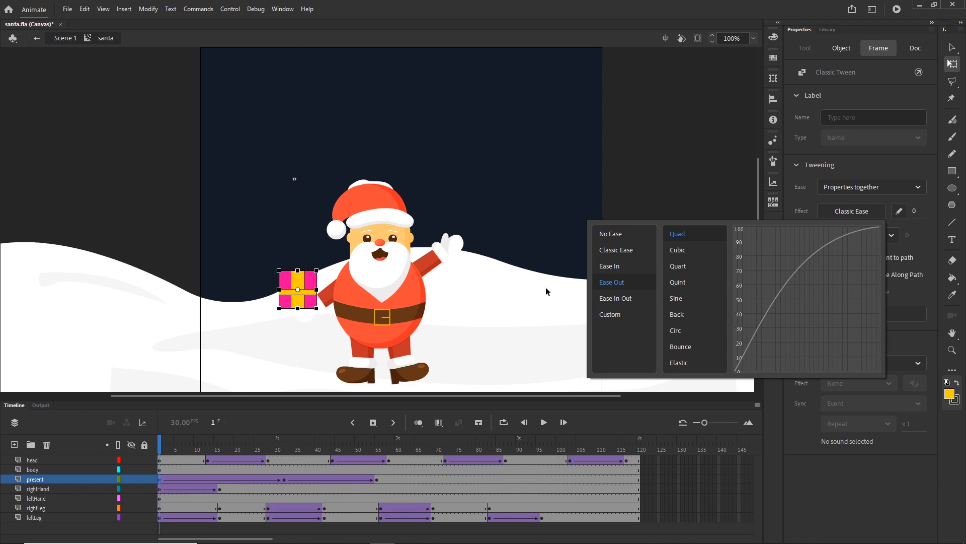
pyautogui.doubleClick(681, 234)
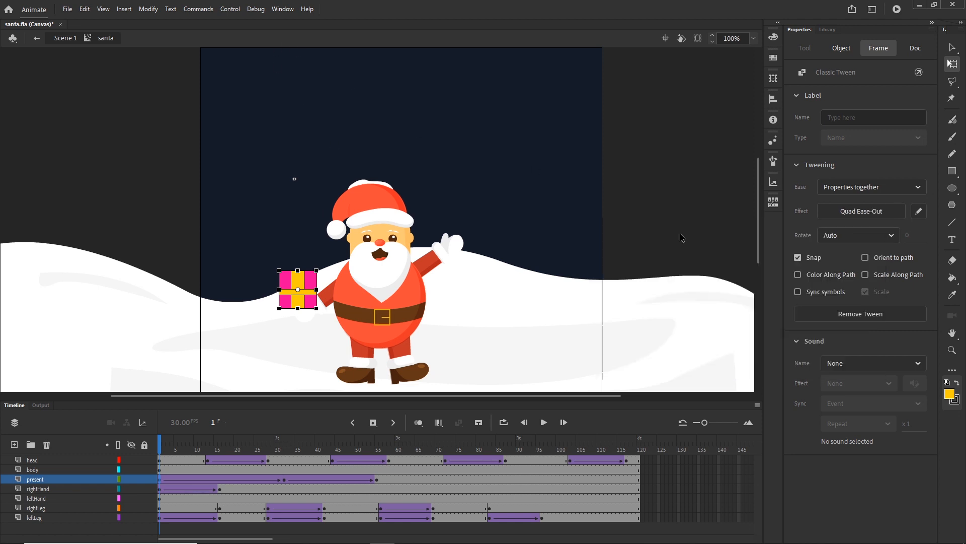
# - Apply a Quad Ease-In effect to the present layer's falling tween starting at frame 32 and preview the motion
pyautogui.click(283, 478)
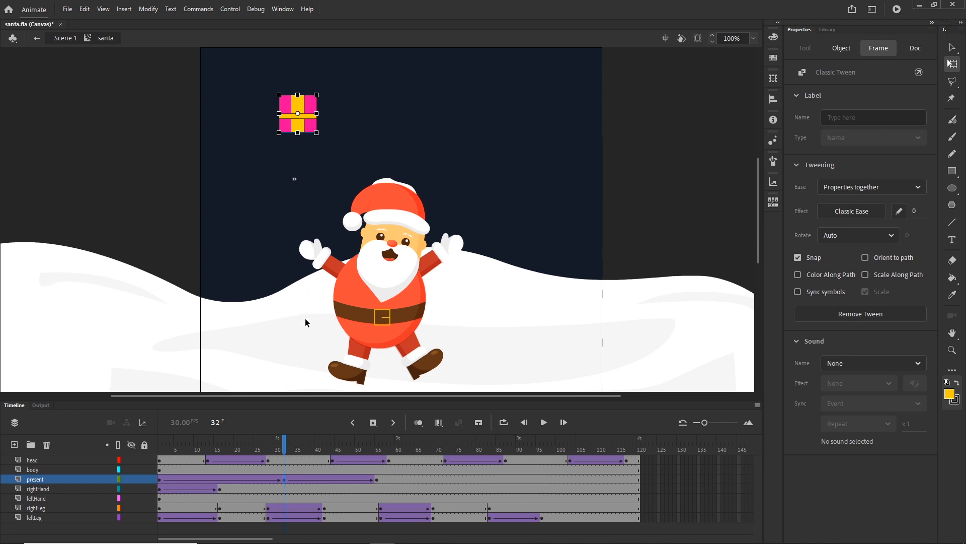
pyautogui.click(844, 211)
pyautogui.moveTo(613, 275)
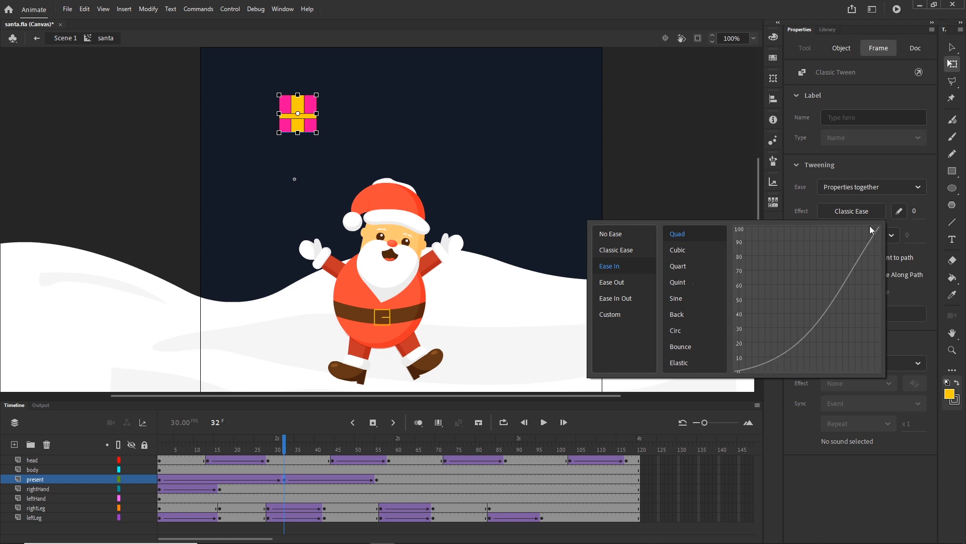
pyautogui.click(684, 234)
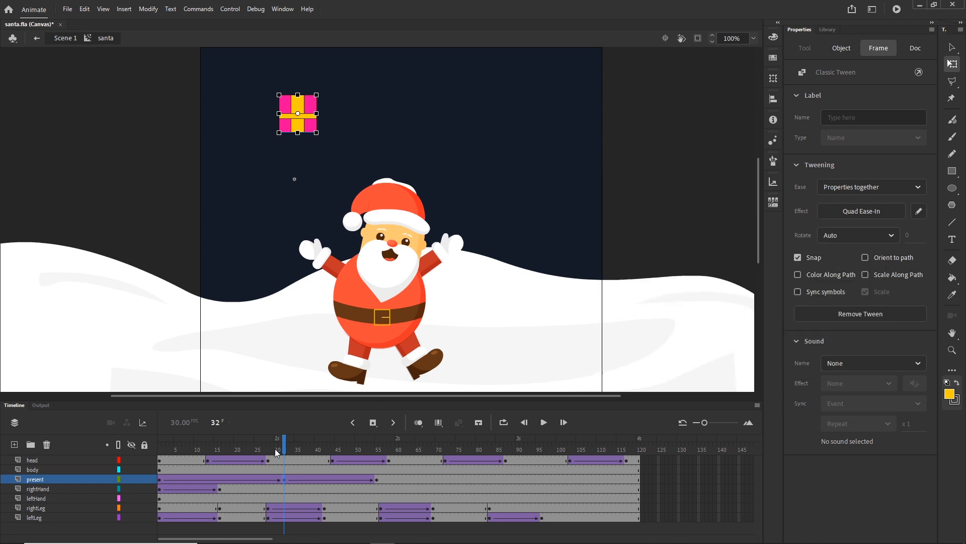
pyautogui.click(321, 453)
pyautogui.moveTo(321, 453); pyautogui.dragTo(160, 464)
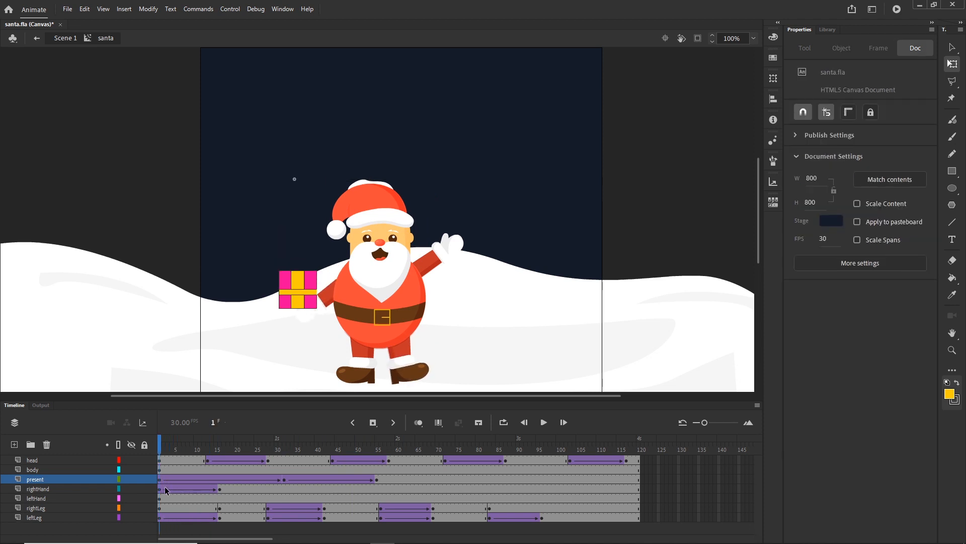
# - Apply a Quad Ease-Out effect to the rightHand layer's tween starting at frame 1
pyautogui.click(159, 490)
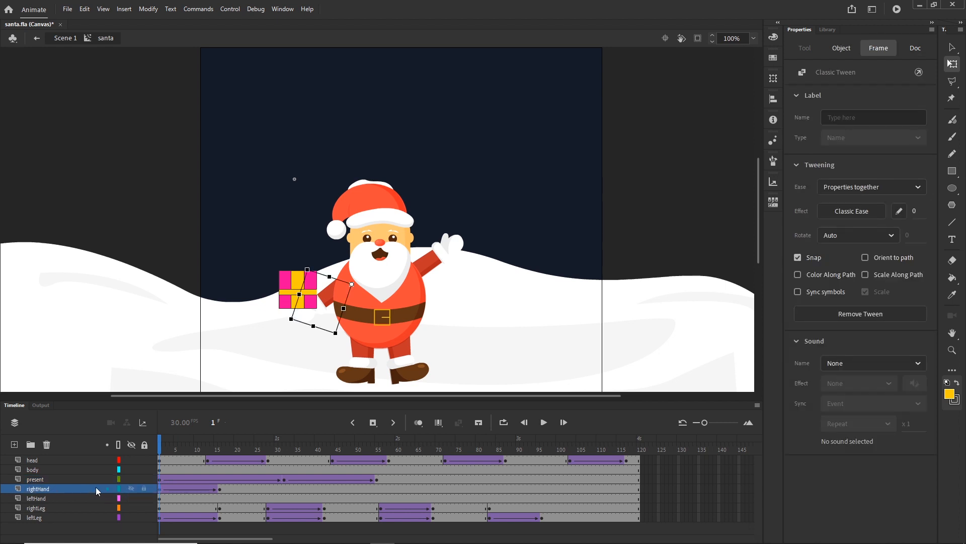
pyautogui.click(857, 211)
pyautogui.click(612, 283)
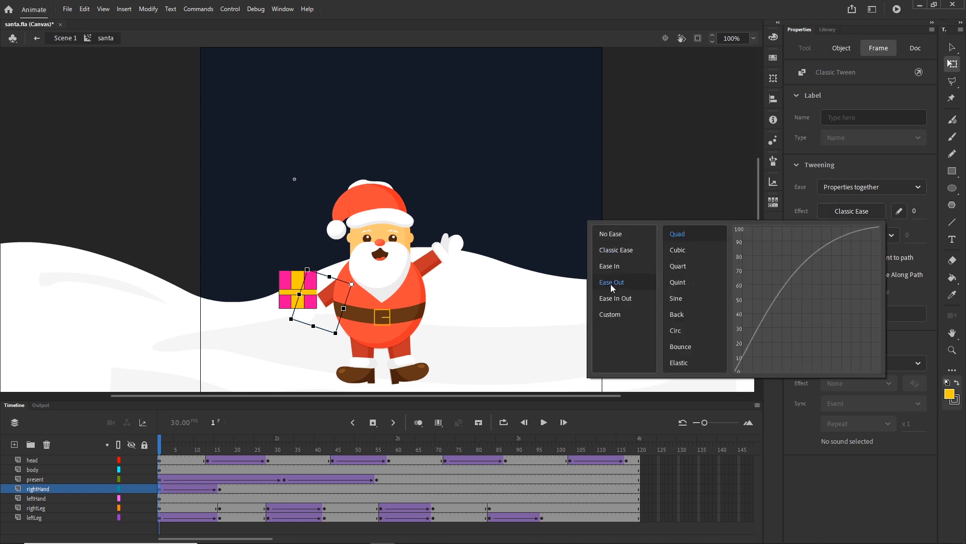
pyautogui.doubleClick(688, 235)
# - Insert keyframes at frames 46 and 61 on the rightHand layer and rotate the arm down under the gift at frame 61
pyautogui.moveTo(162, 447); pyautogui.dragTo(342, 442)
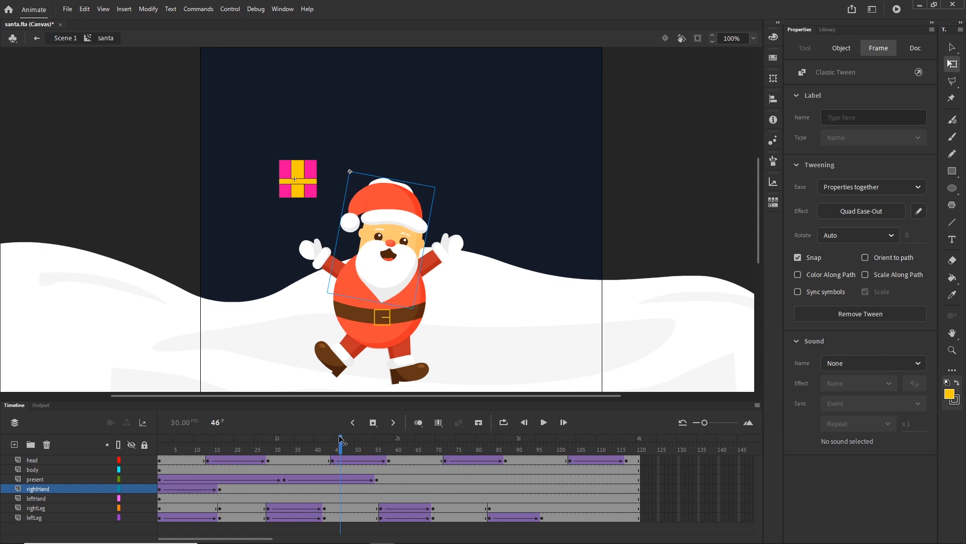
pyautogui.click(342, 488)
pyautogui.press('F6')
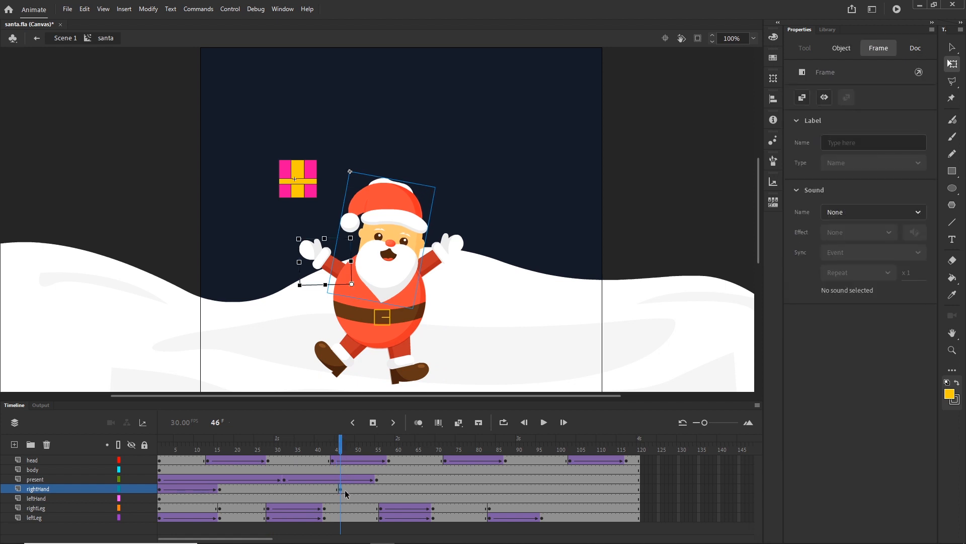
pyautogui.click(400, 488)
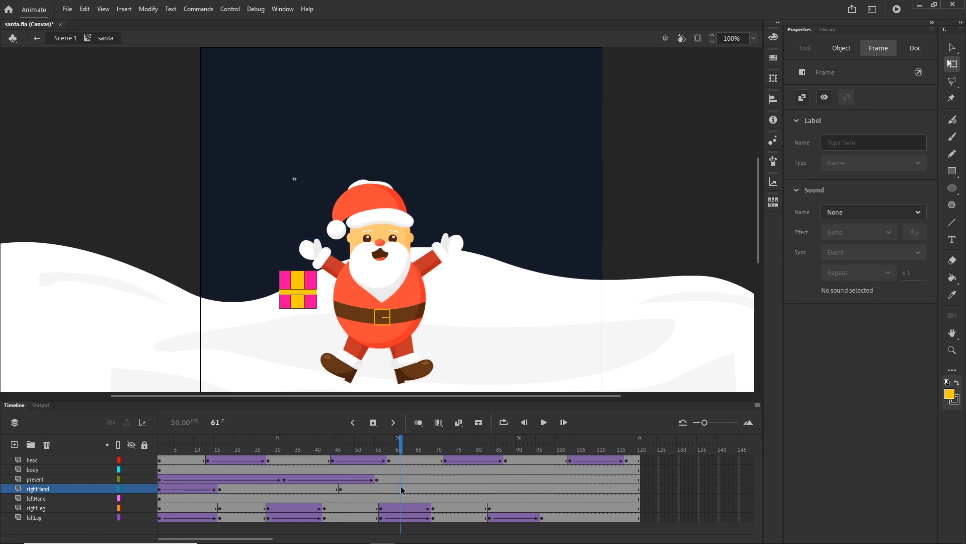
pyautogui.press('F6')
pyautogui.moveTo(295, 244); pyautogui.dragTo(296, 313)
# - Create a classic tween between frames 46 and 61 on the rightHand layer and preview the catch
pyautogui.rightClick(364, 488)
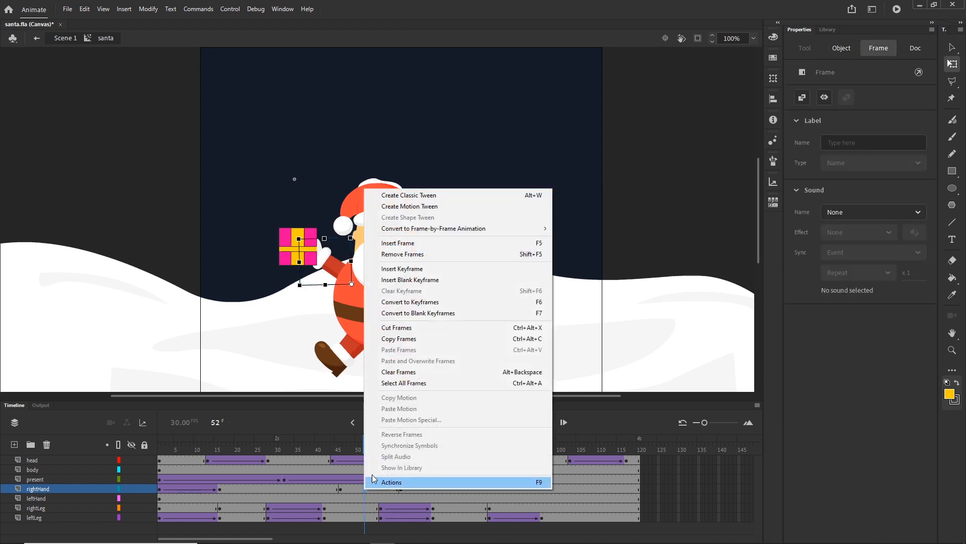
pyautogui.click(417, 195)
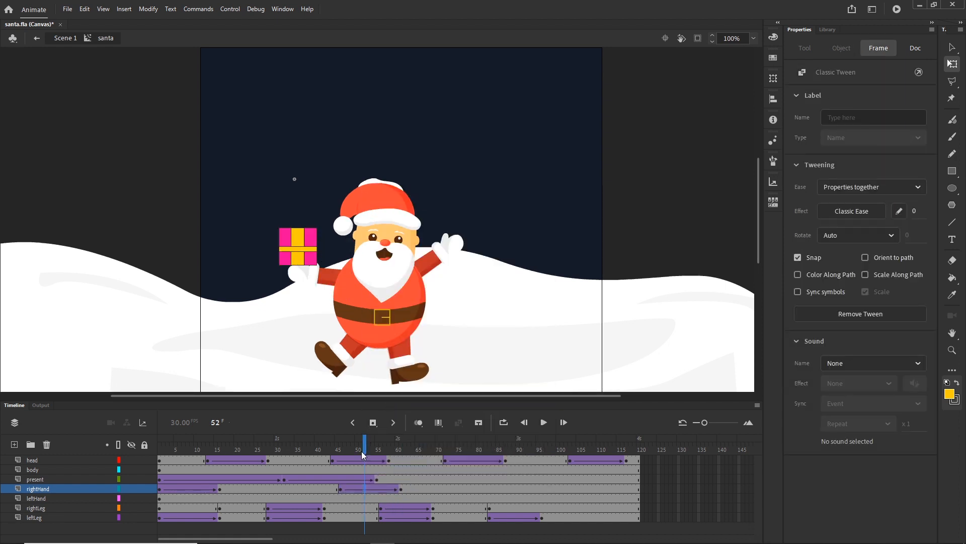
pyautogui.moveTo(361, 450); pyautogui.dragTo(397, 450)
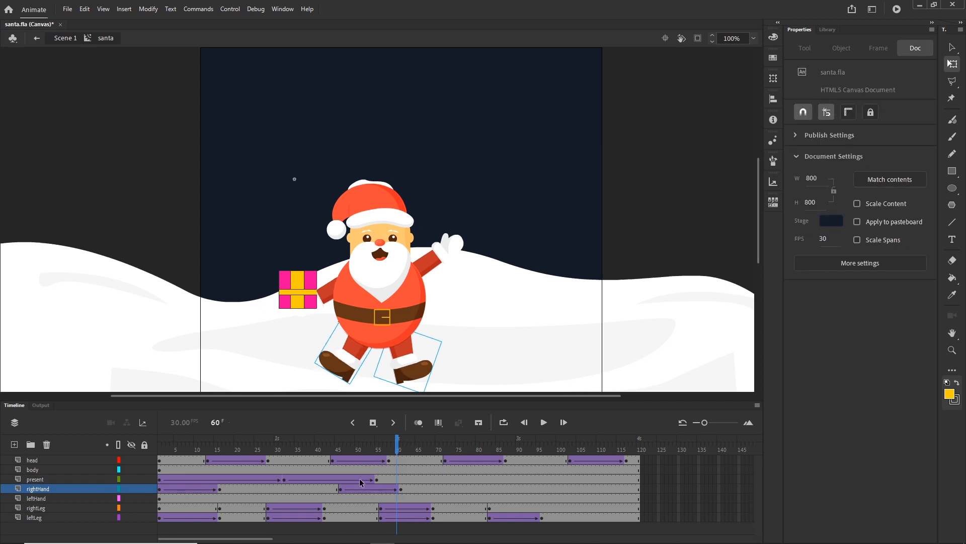
# - Shift the rightHand layer's second tween with both keyframes earlier to span frames 42 to 57
pyautogui.click(343, 488)
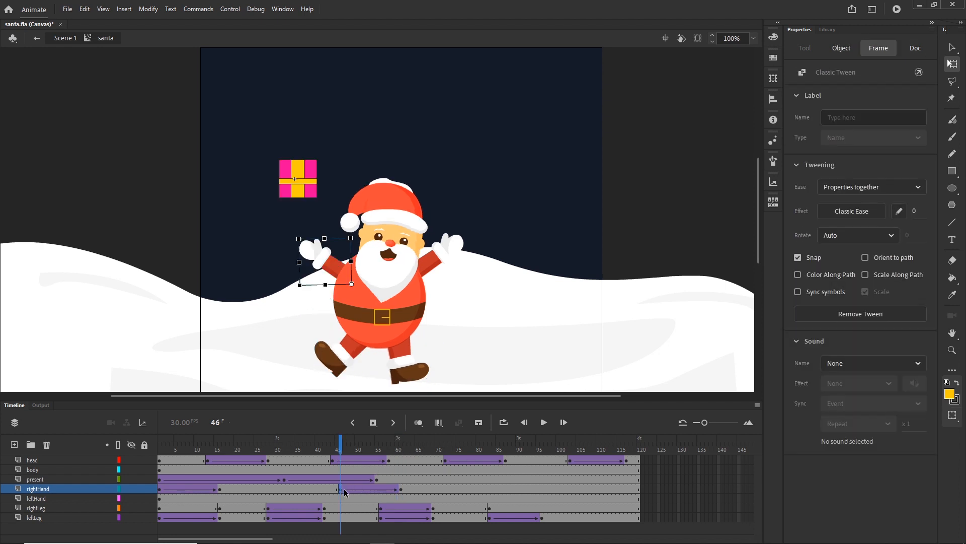
pyautogui.click(401, 489)
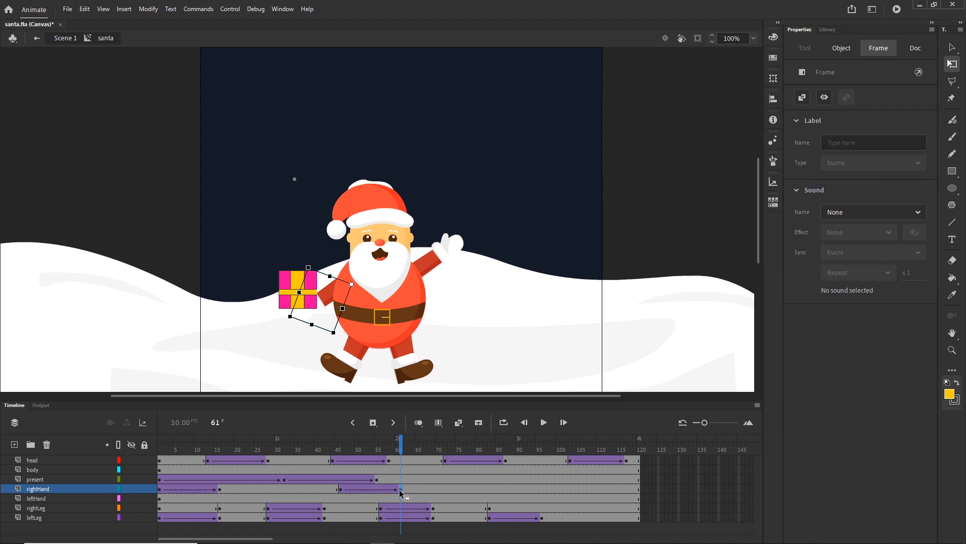
pyautogui.click(342, 488)
pyautogui.moveTo(329, 486); pyautogui.dragTo(313, 487)
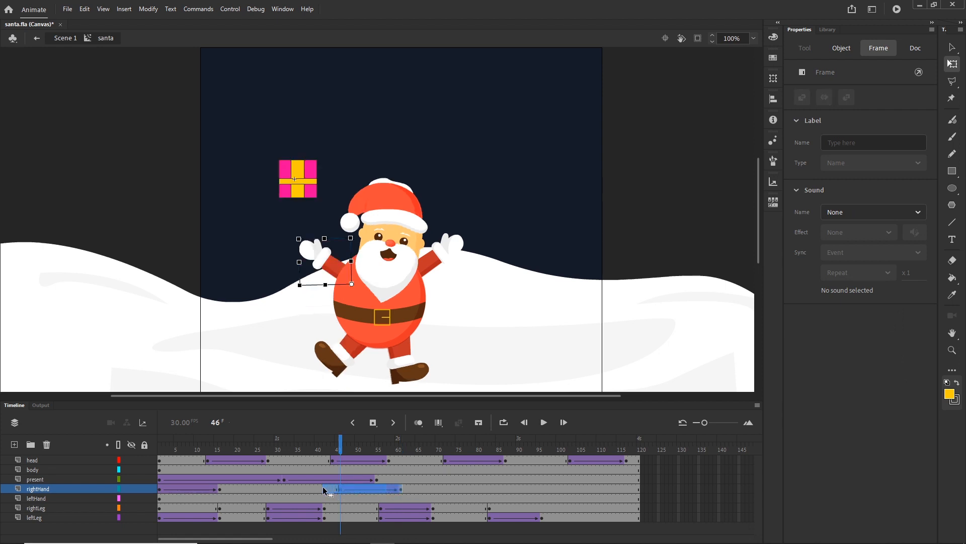
pyautogui.moveTo(333, 450)
pyautogui.mouseDown()
pyautogui.moveTo(313, 453)
pyautogui.moveTo(401, 454)
pyautogui.moveTo(349, 455)
pyautogui.mouseUp()
# - Apply a Quad Ease-Out effect to the rightHand tween starting at frame 42 and preview the toss and catch
pyautogui.click(326, 489)
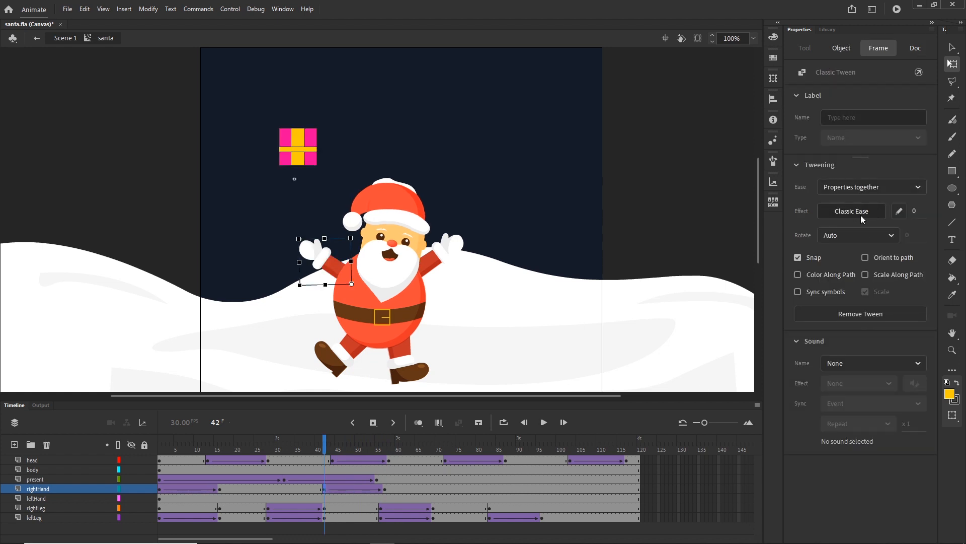
pyautogui.click(856, 215)
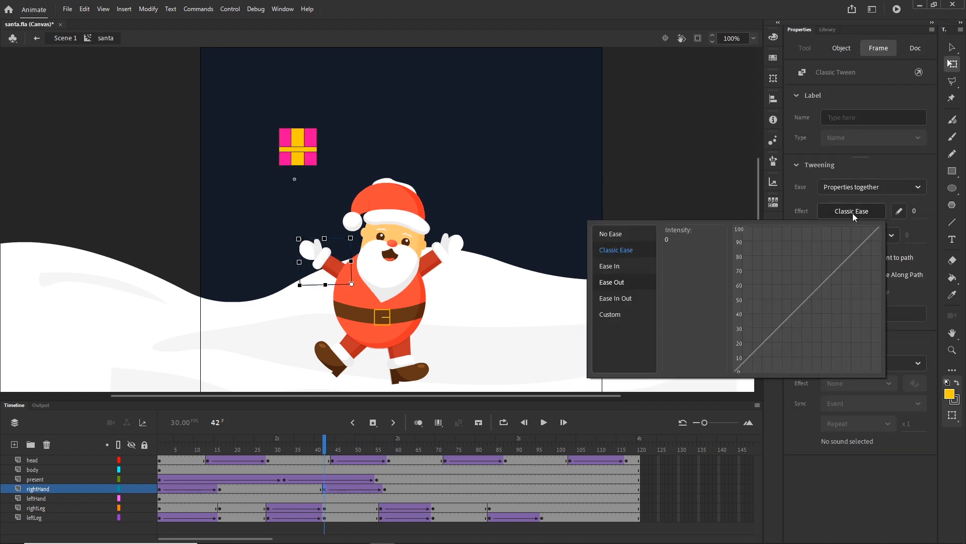
pyautogui.click(612, 268)
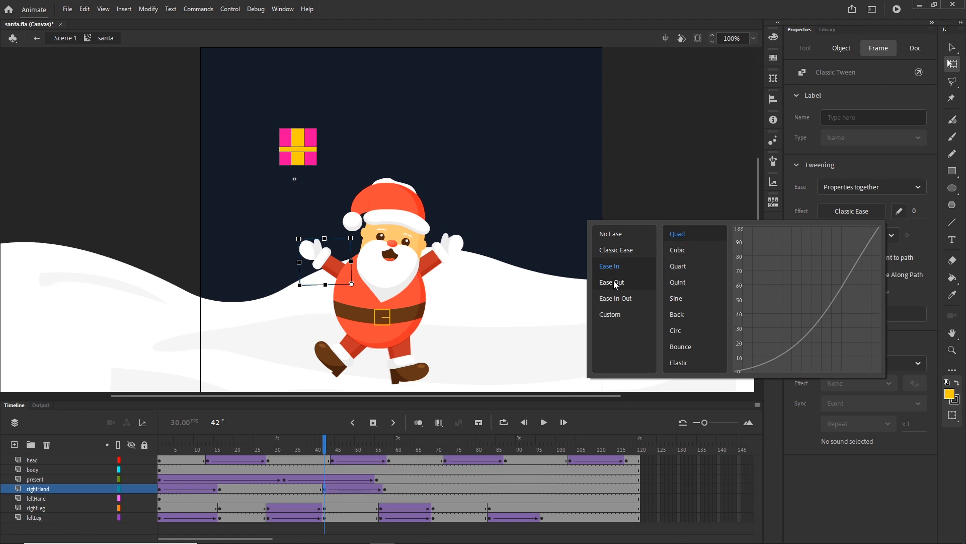
pyautogui.click(614, 281)
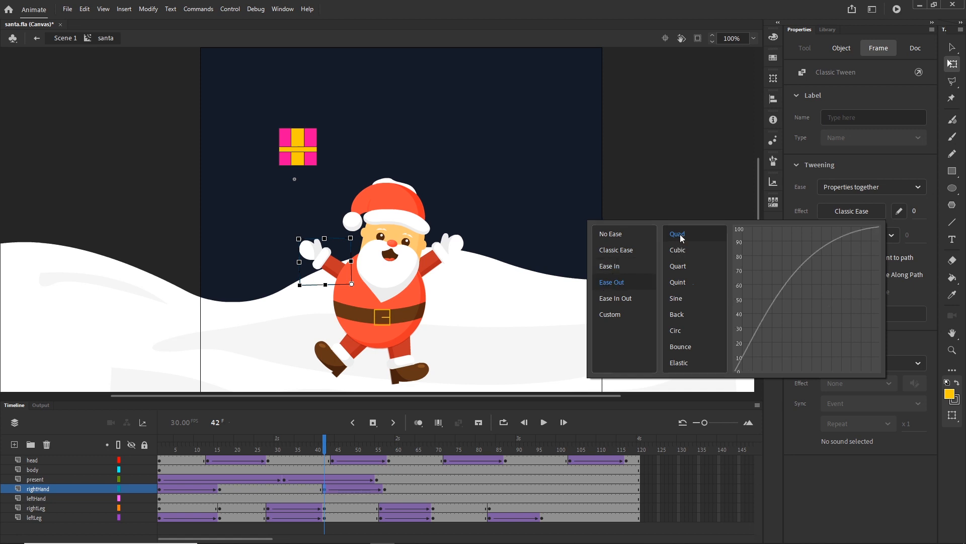
pyautogui.click(679, 235)
pyautogui.moveTo(325, 447); pyautogui.dragTo(616, 405)
pyautogui.moveTo(466, 426); pyautogui.dragTo(223, 427)
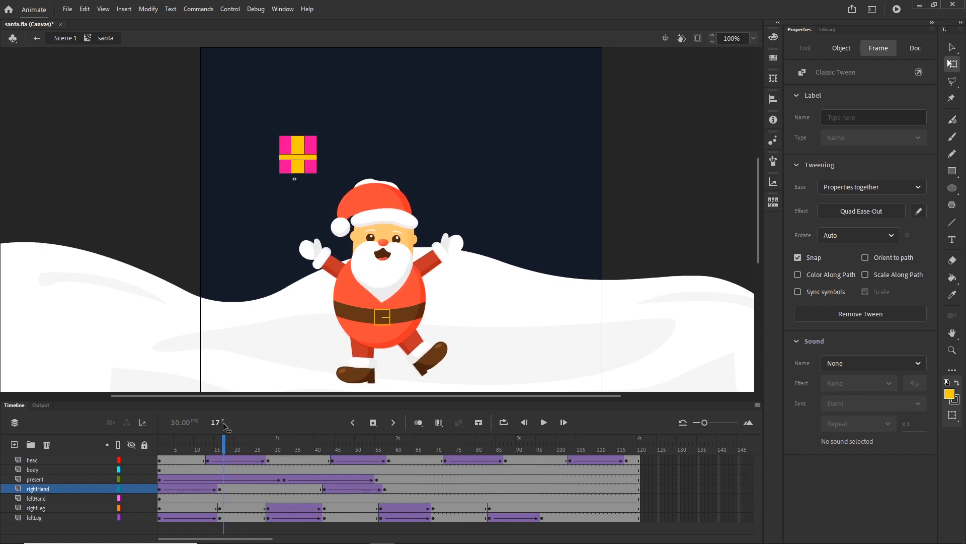
# - Nudge the arm on the leftHand layer 7 px down and 3 px left, to X 230.05 and Y 113.75
pyautogui.click(448, 248)
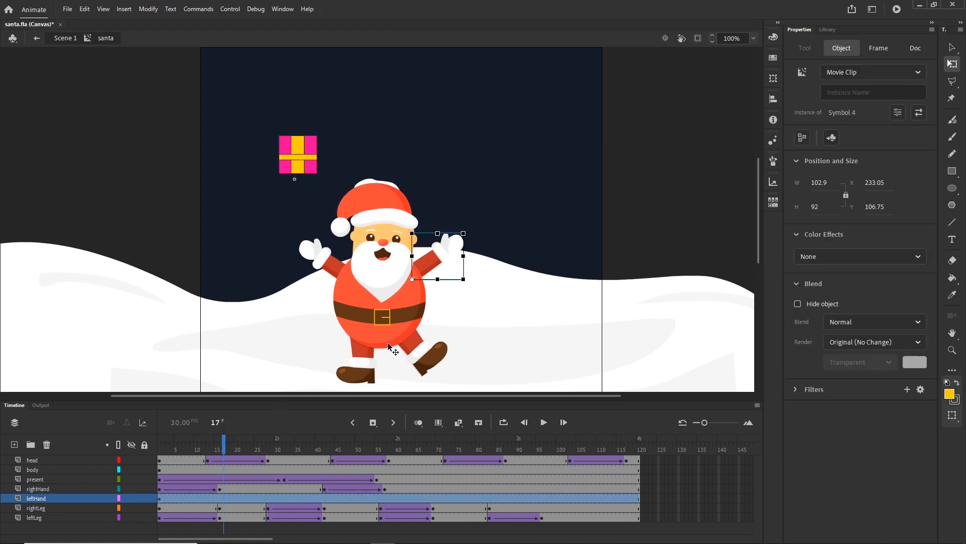
pyautogui.press('Down')
pyautogui.press('Down')
pyautogui.press('Down')
pyautogui.press('Down')
pyautogui.press('Left')
pyautogui.press('Left')
pyautogui.press('Down')
pyautogui.press('Down')
pyautogui.press('Down')
pyautogui.press('Left')
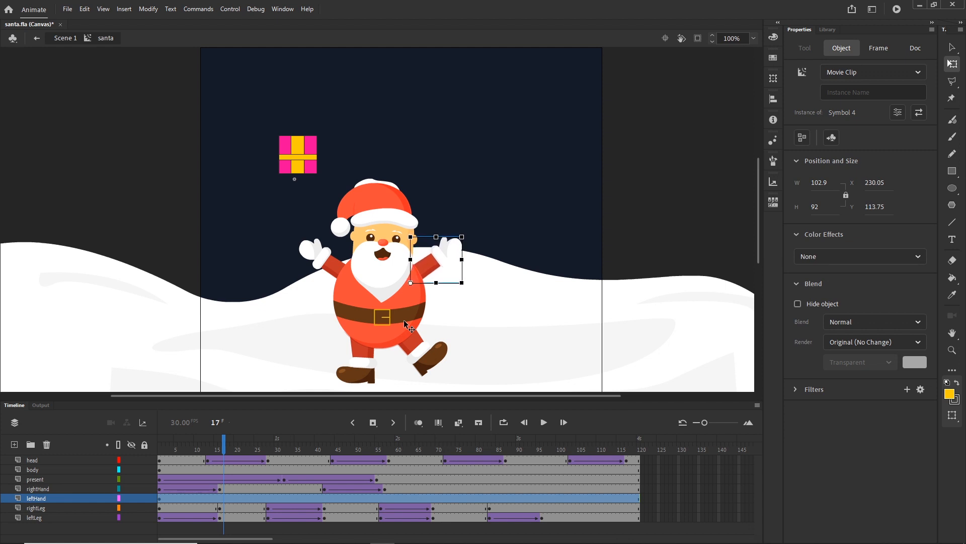
# - Insert keyframes at frames 59 and 69 on the leftHand layer and rotate the arm upward toward the head at frame 69
pyautogui.click(392, 498)
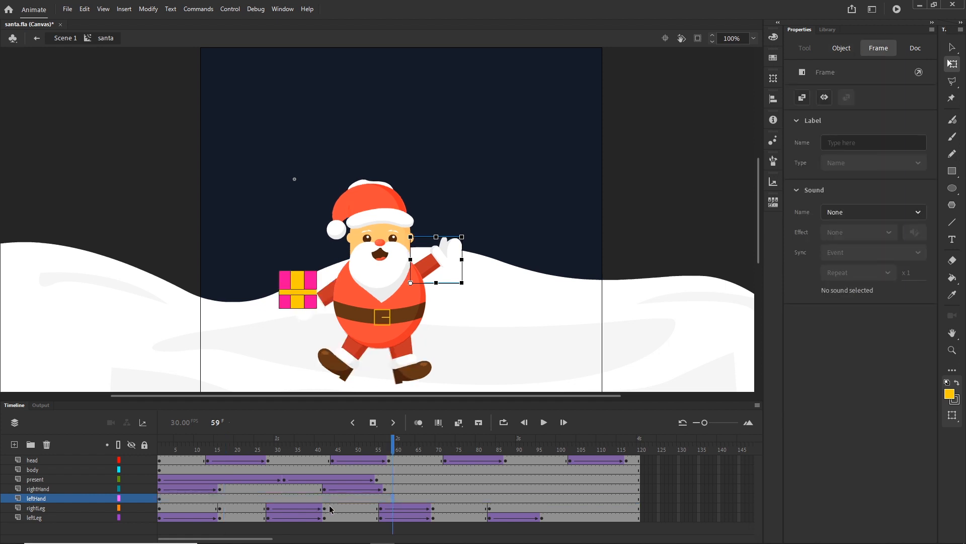
pyautogui.press('F6')
pyautogui.click(433, 496)
pyautogui.press('F6')
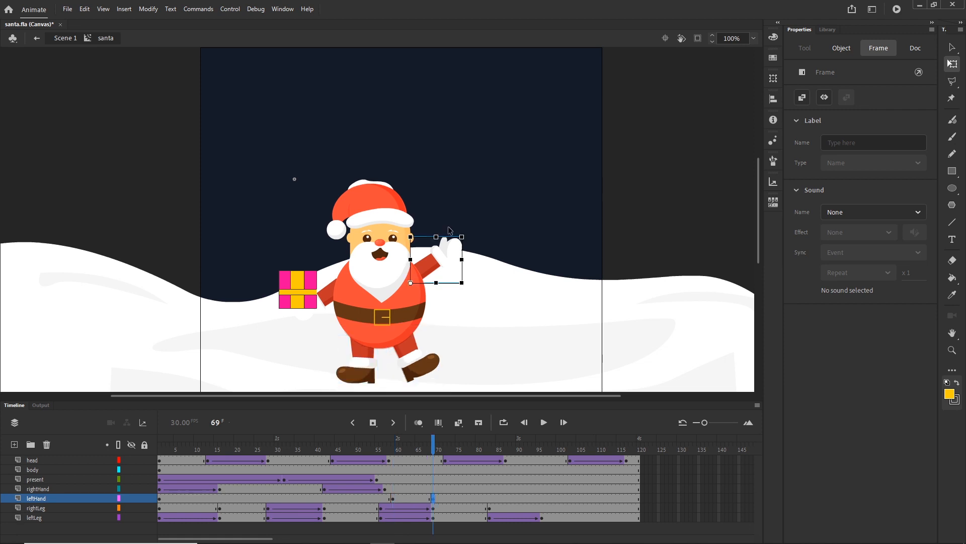
pyautogui.moveTo(467, 234); pyautogui.dragTo(446, 216)
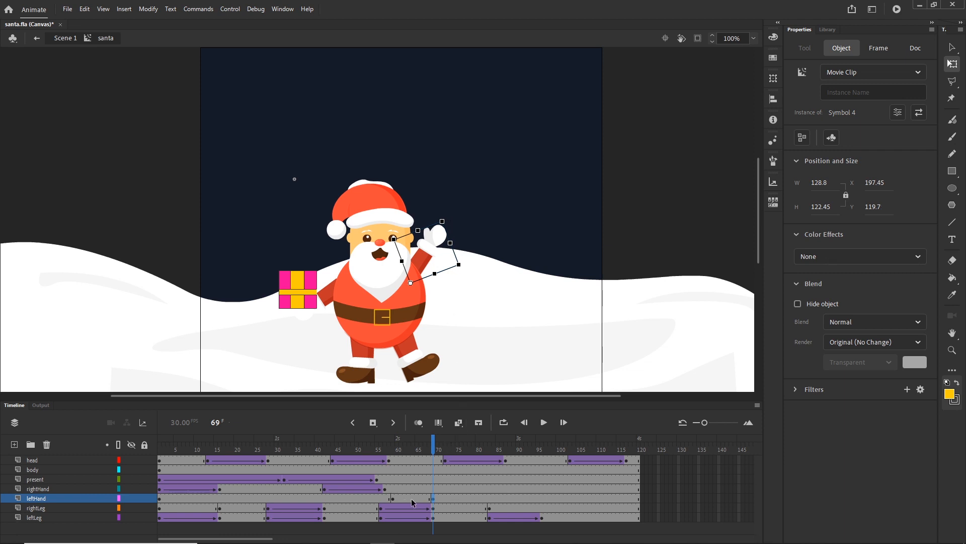
# - Duplicate the leftHand keyframe from frame 59 to frame 79 and scrub through the pose change
pyautogui.click(392, 498)
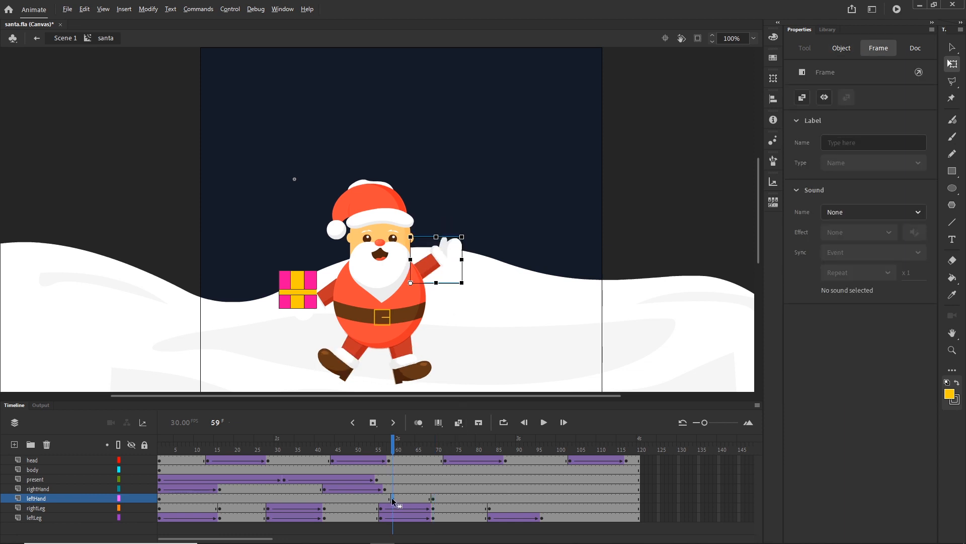
pyautogui.moveTo(391, 497); pyautogui.dragTo(473, 499)
pyautogui.moveTo(473, 446); pyautogui.dragTo(449, 449)
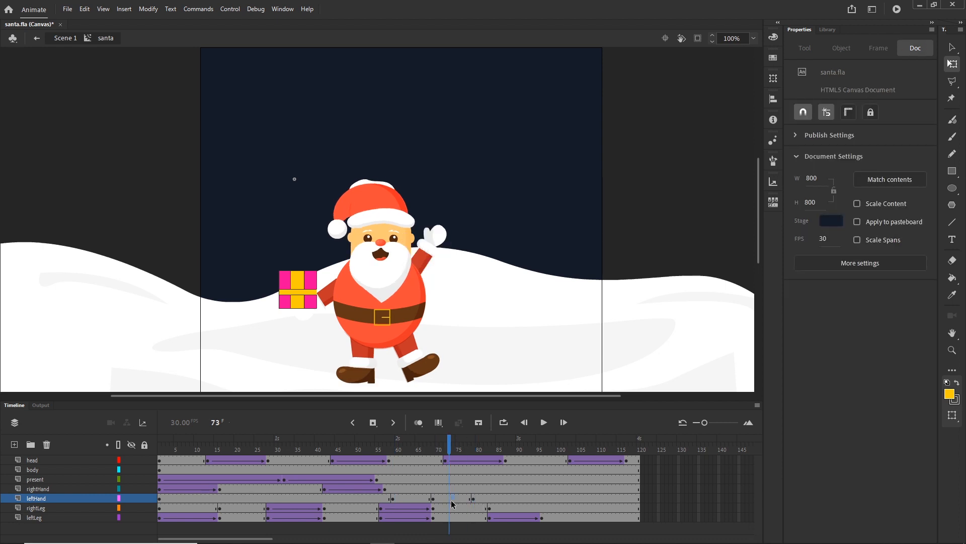
# - Create classic tweens between the leftHand keyframes at frames 59, 69 and 79 and preview the wave
pyautogui.click(452, 498)
pyautogui.keyDown('shift'); pyautogui.click(417, 498); pyautogui.keyUp('shift')
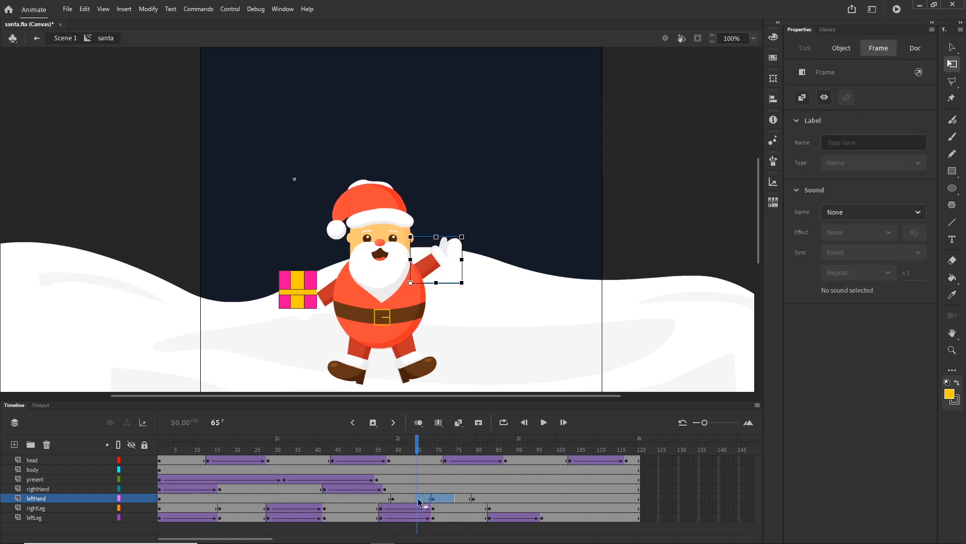
pyautogui.rightClick(445, 504)
pyautogui.click(484, 207)
pyautogui.click(386, 450)
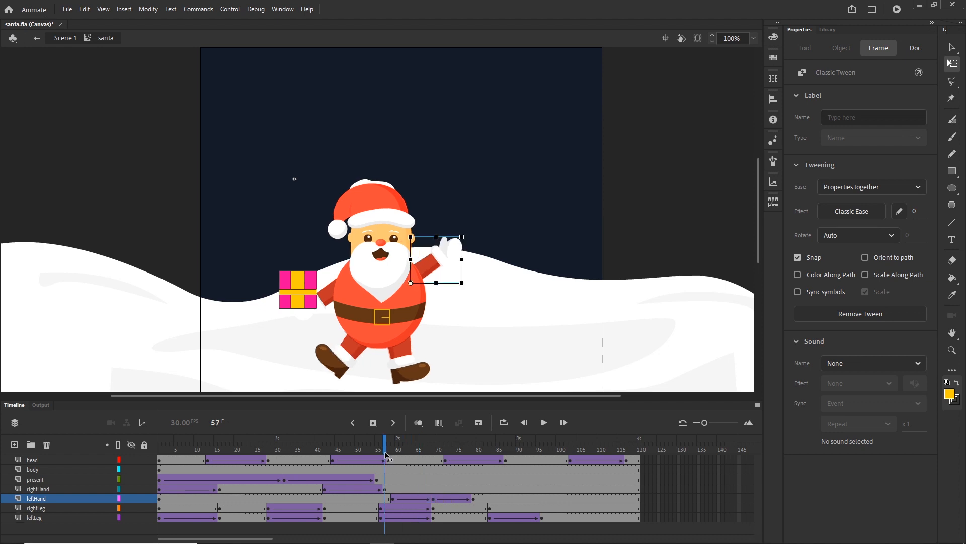
pyautogui.moveTo(386, 456); pyautogui.dragTo(478, 462)
# - Duplicate the leftHand wave tweens of frames 59 to 79 so the copy starts at frame 85, and preview it
pyautogui.click(473, 499)
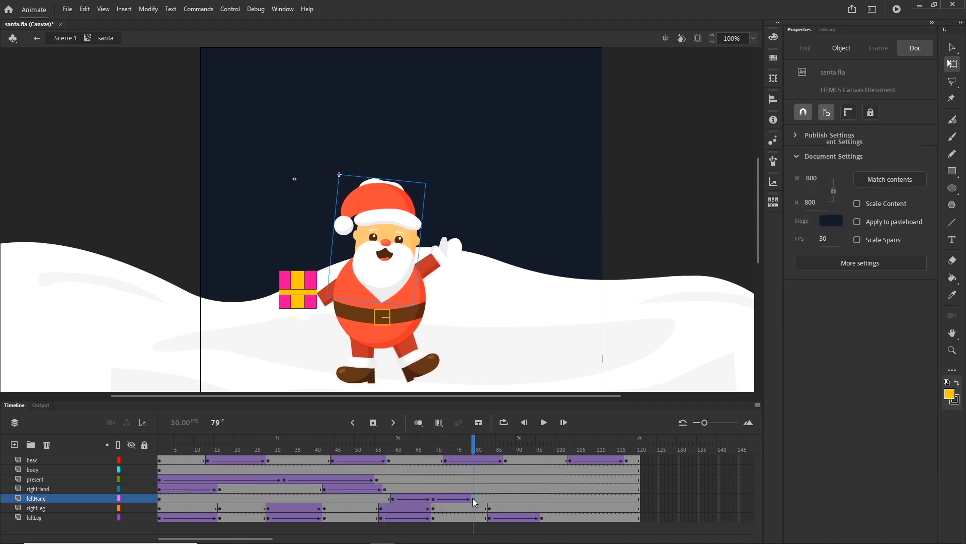
pyautogui.click(395, 500)
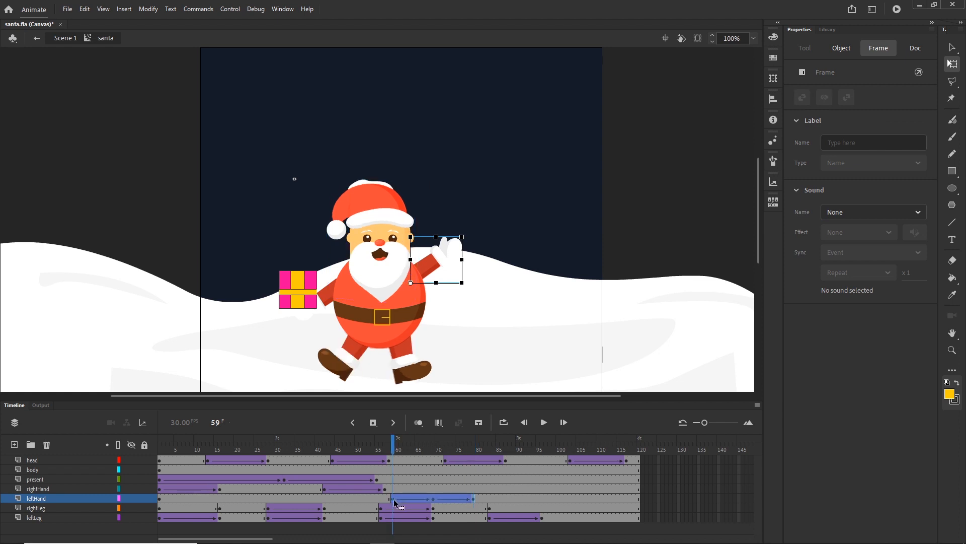
pyautogui.moveTo(394, 501); pyautogui.dragTo(498, 502)
pyautogui.moveTo(497, 450); pyautogui.dragTo(522, 473)
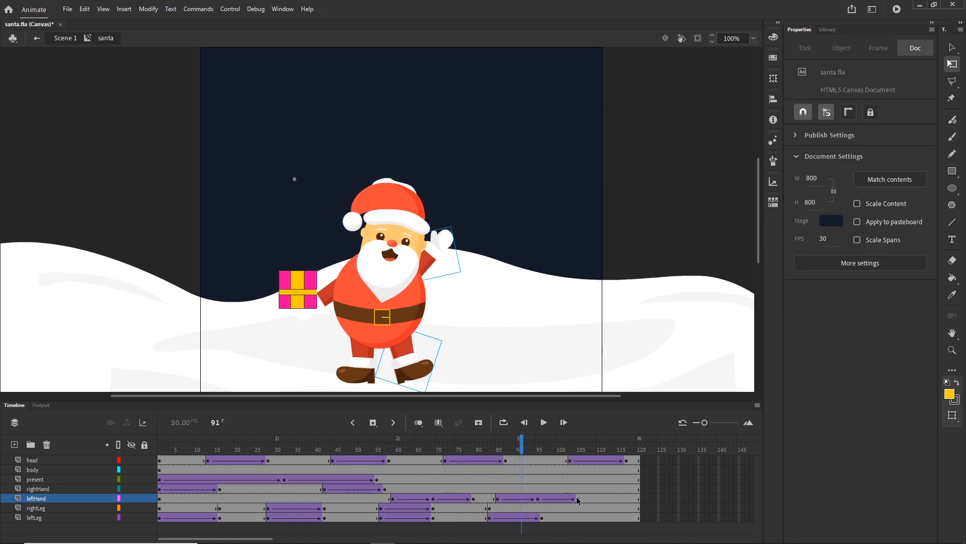
# - Move the copied leftHand wave tweens earlier to start at frame 79, directly after the first wave
pyautogui.click(578, 500)
pyautogui.keyDown('shift'); pyautogui.click(501, 499); pyautogui.keyUp('shift')
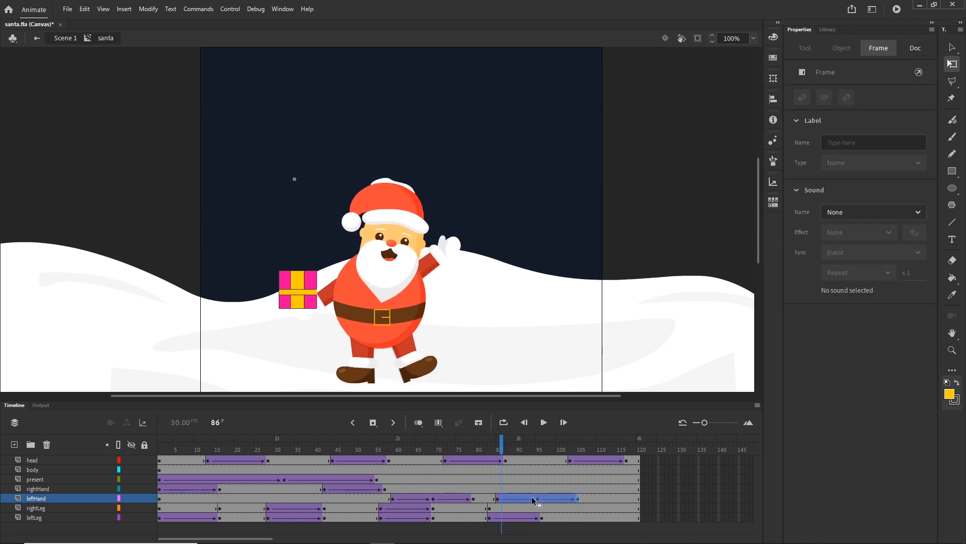
pyautogui.click(599, 500)
pyautogui.click(578, 500)
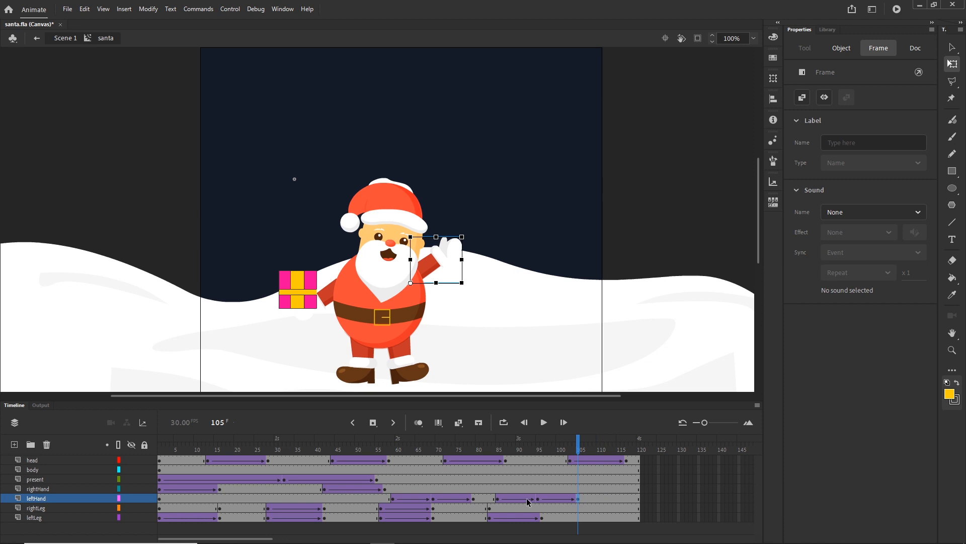
pyautogui.keyDown('shift'); pyautogui.click(497, 500); pyautogui.keyUp('shift')
pyautogui.moveTo(497, 502); pyautogui.dragTo(473, 502)
# - Duplicate the leftHand wave tweens of frames 79 to 99 so a third wave runs from frame 99 to 119
pyautogui.click(563, 500)
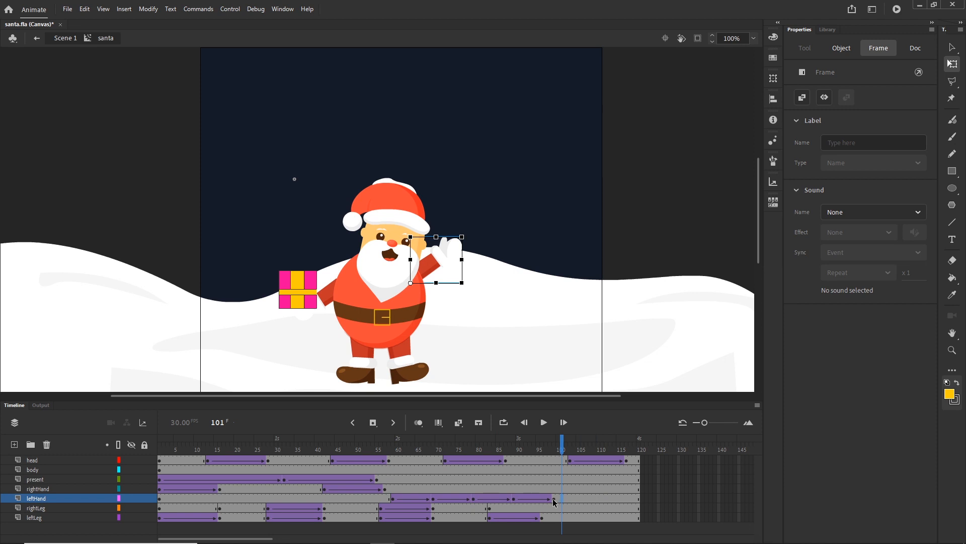
pyautogui.click(553, 499)
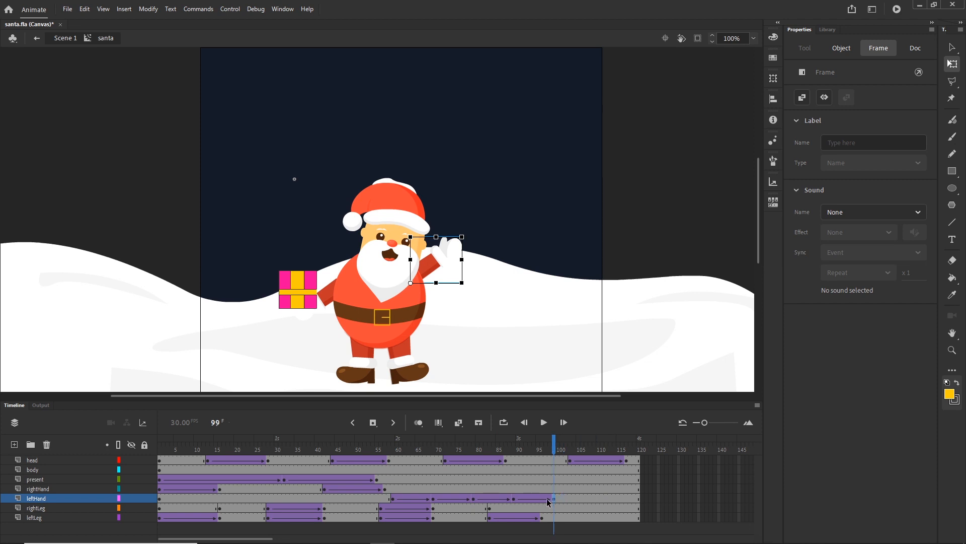
pyautogui.click(474, 500)
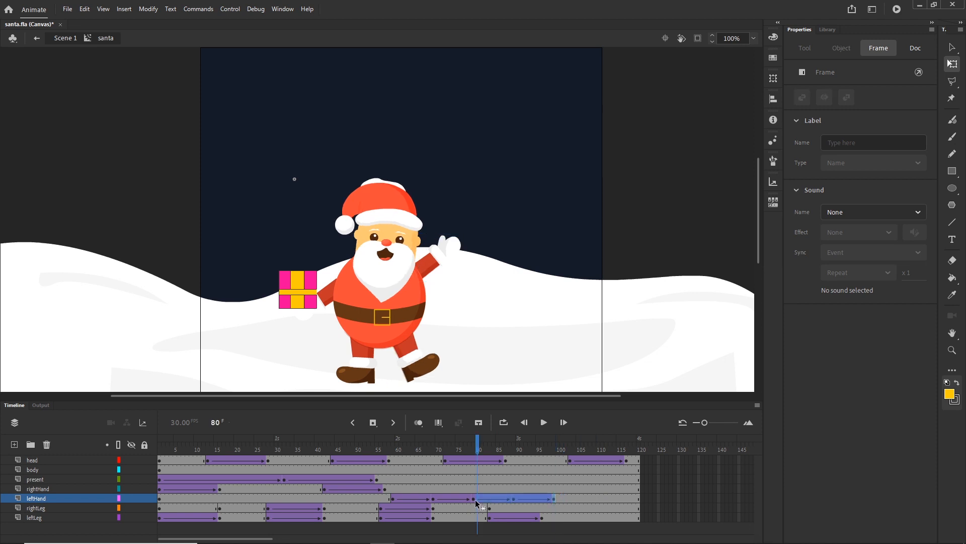
pyautogui.click(555, 499)
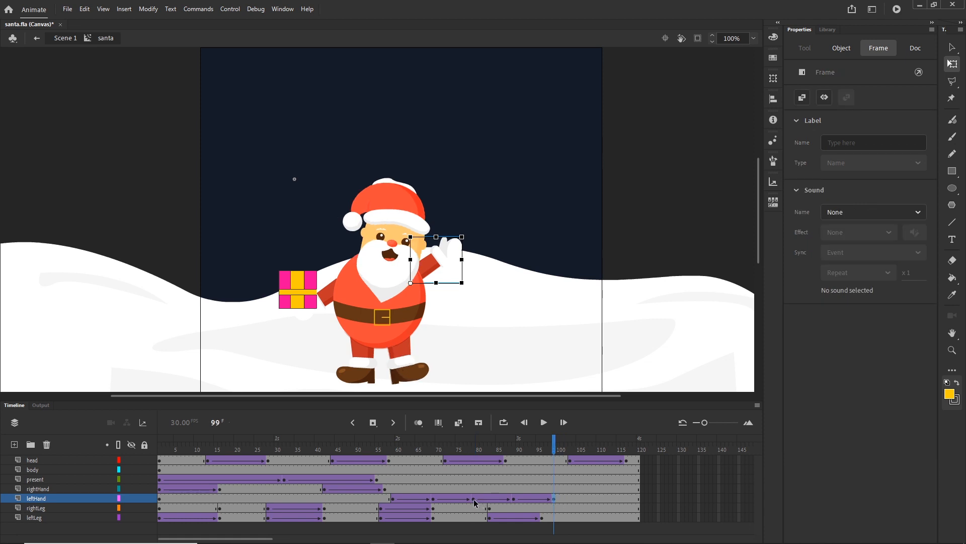
pyautogui.moveTo(475, 499); pyautogui.dragTo(554, 500)
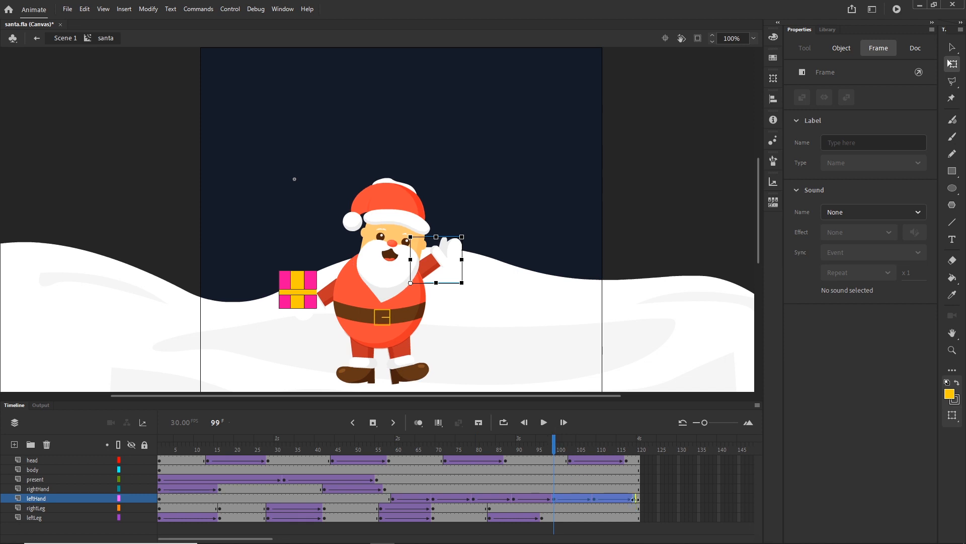
pyautogui.click(624, 489)
pyautogui.click(635, 499)
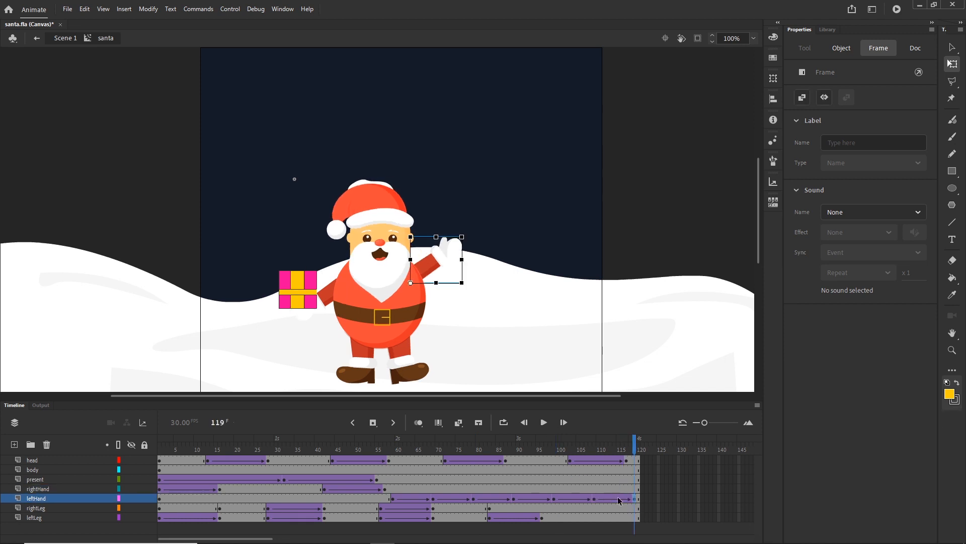
pyautogui.click(396, 502)
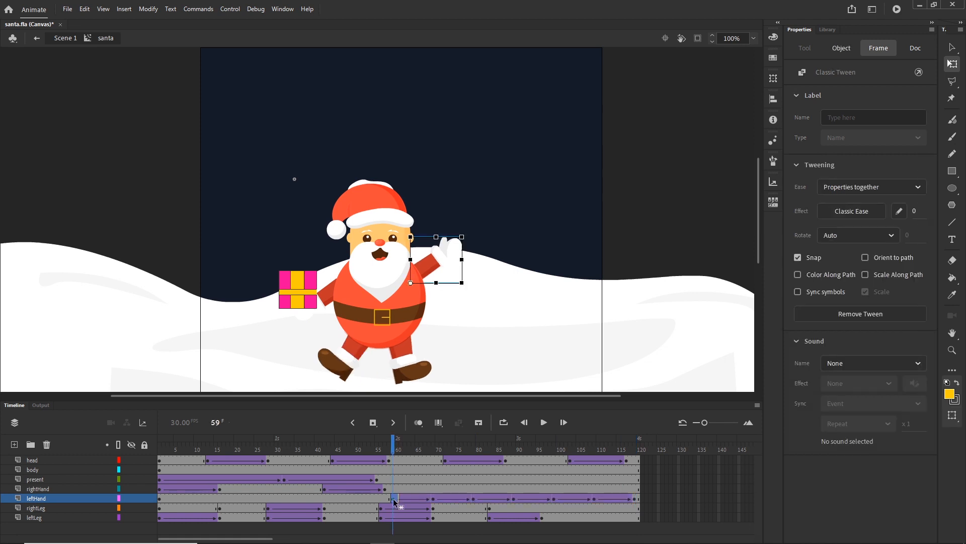
pyautogui.click(634, 500)
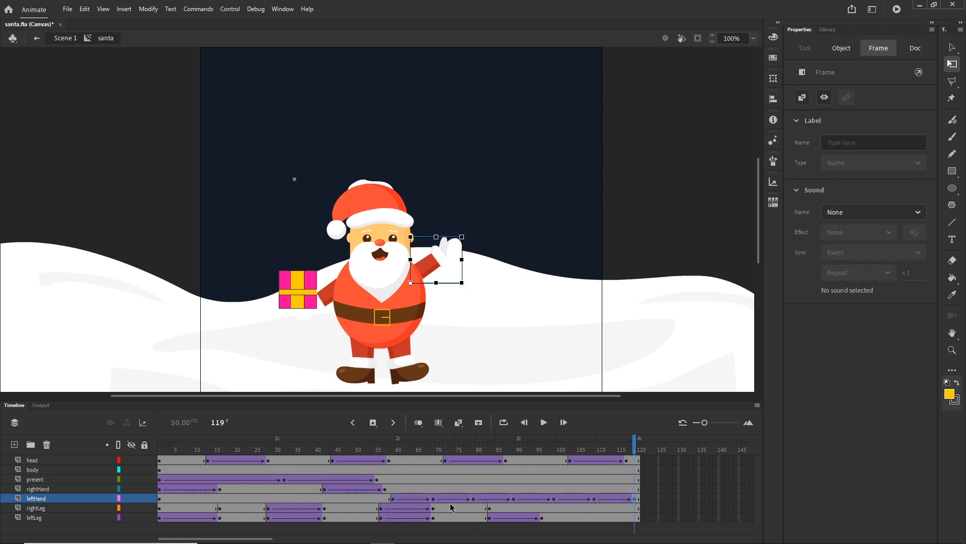
pyautogui.moveTo(394, 501); pyautogui.dragTo(623, 499)
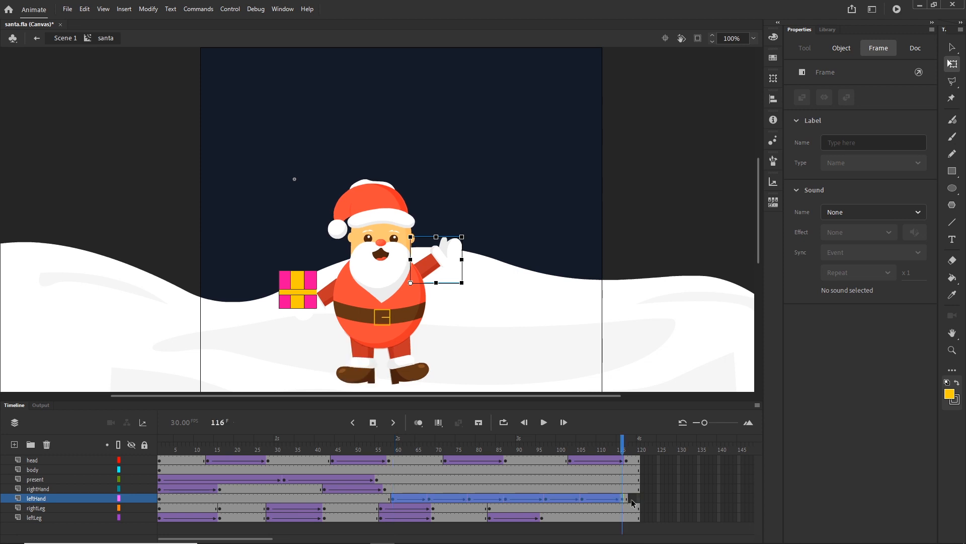
pyautogui.hotkey('ctrl', 'z')
pyautogui.click(624, 491)
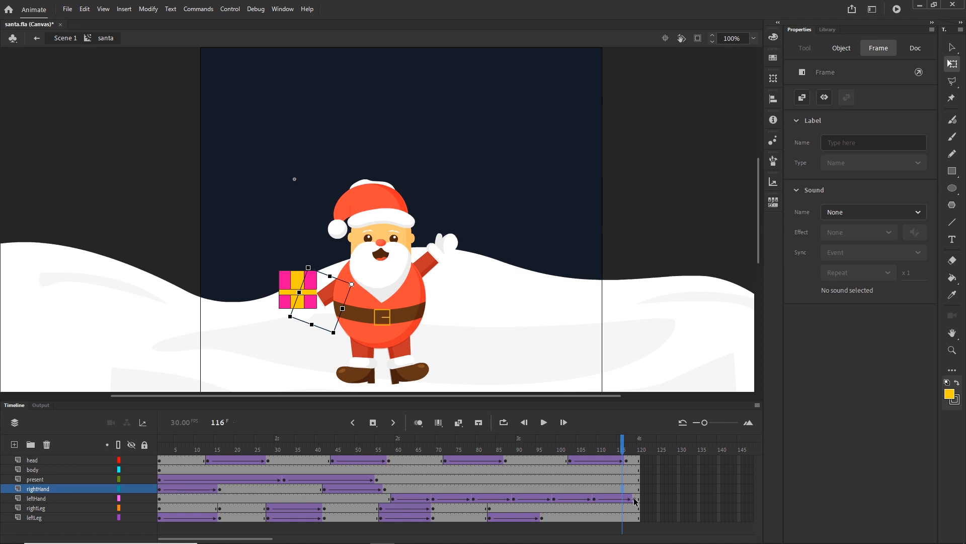
# - Shift all leftHand wave tweens two frames earlier so they span frames 57 to 117
pyautogui.click(635, 499)
pyautogui.click(393, 498)
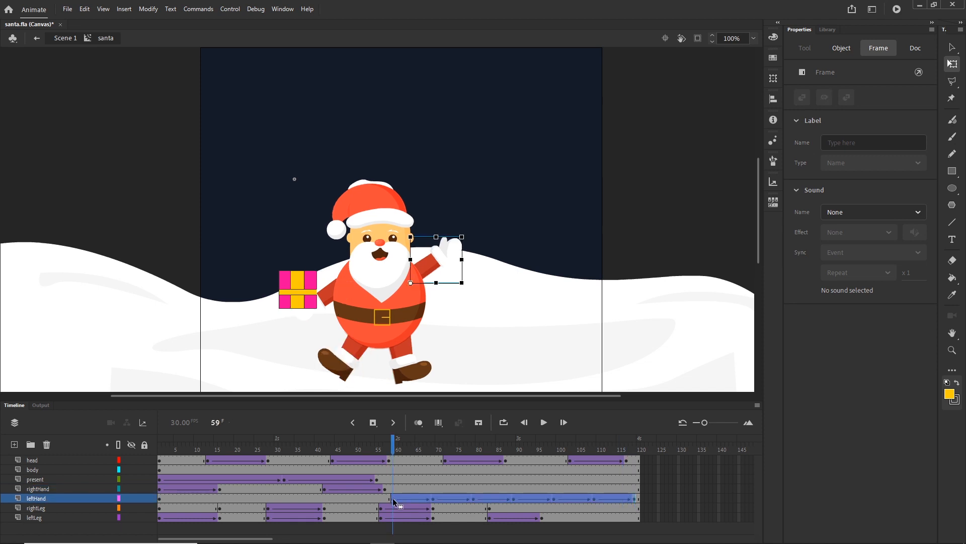
pyautogui.moveTo(394, 503); pyautogui.dragTo(386, 502)
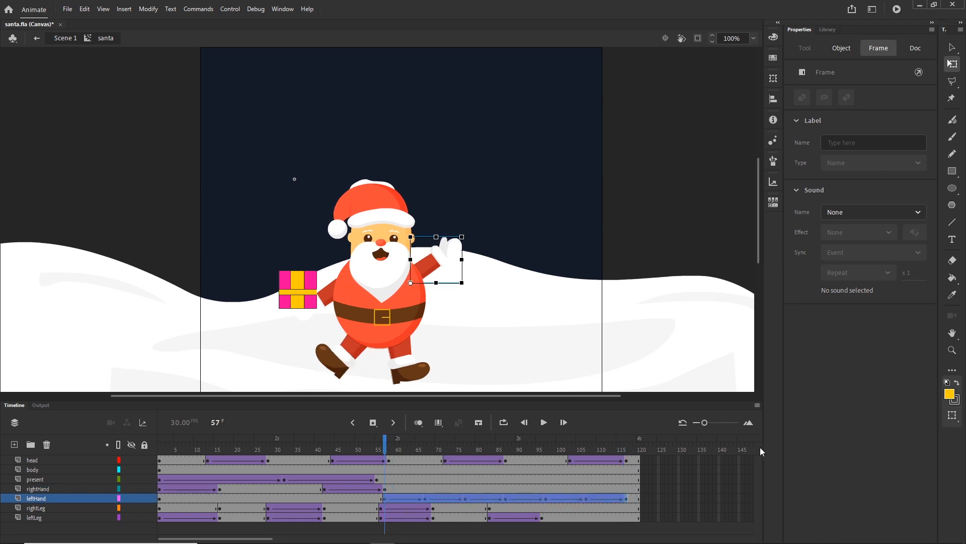
# - Extend the leftHand layer to frame 124 and remove its extra frames beyond frame 120
pyautogui.click(655, 499)
pyautogui.press('F5')
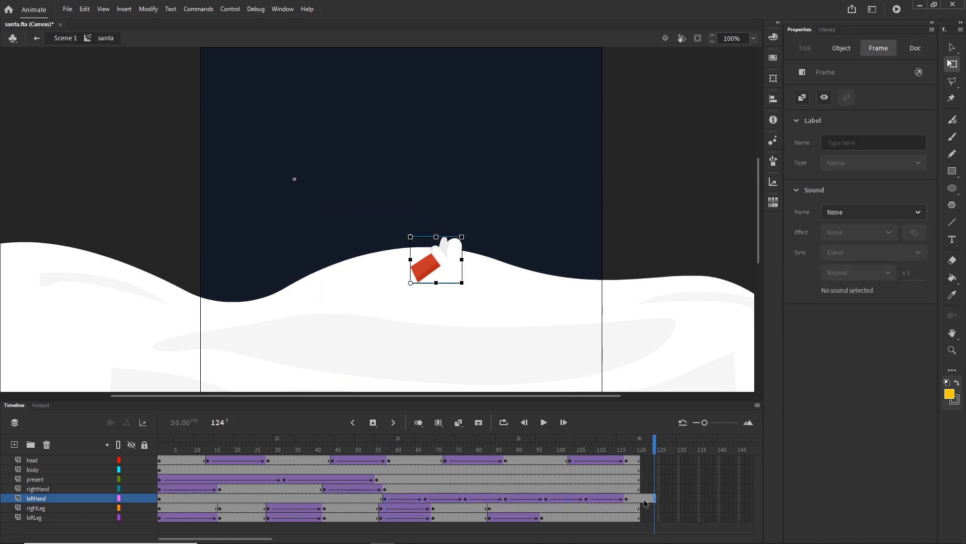
pyautogui.moveTo(643, 498); pyautogui.dragTo(665, 498)
pyautogui.rightClick(652, 498)
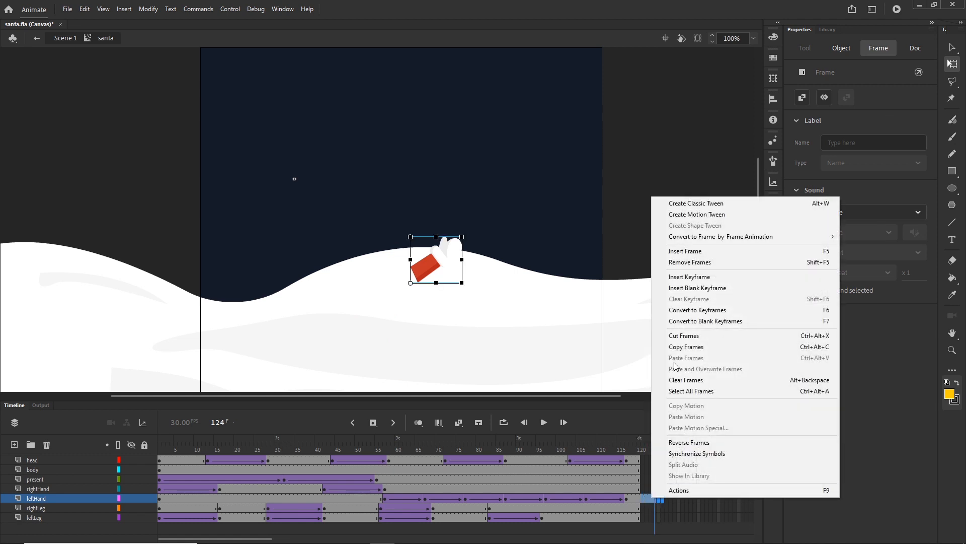
pyautogui.click(688, 263)
pyautogui.click(566, 445)
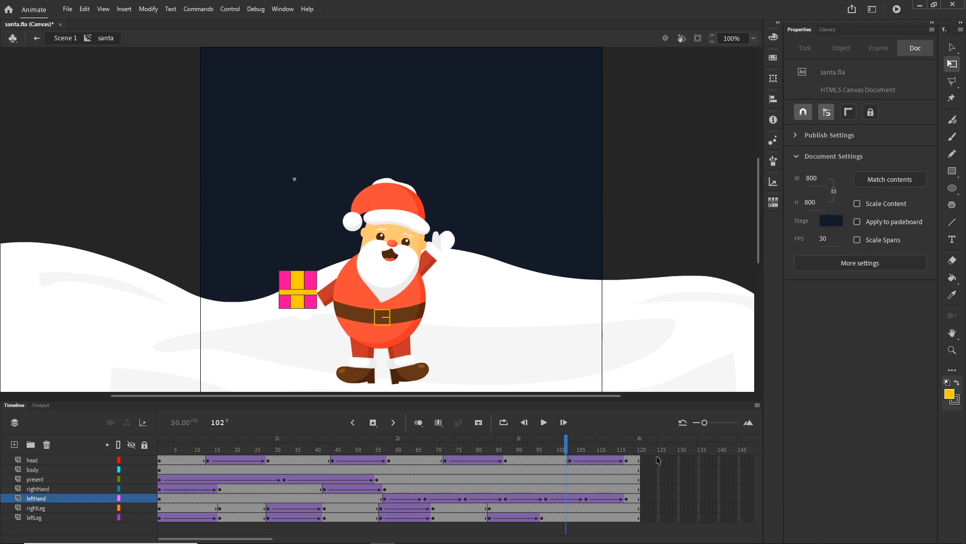
# - Remove the last few frames of the present layer and extend the layer back to frame 120
pyautogui.click(631, 517)
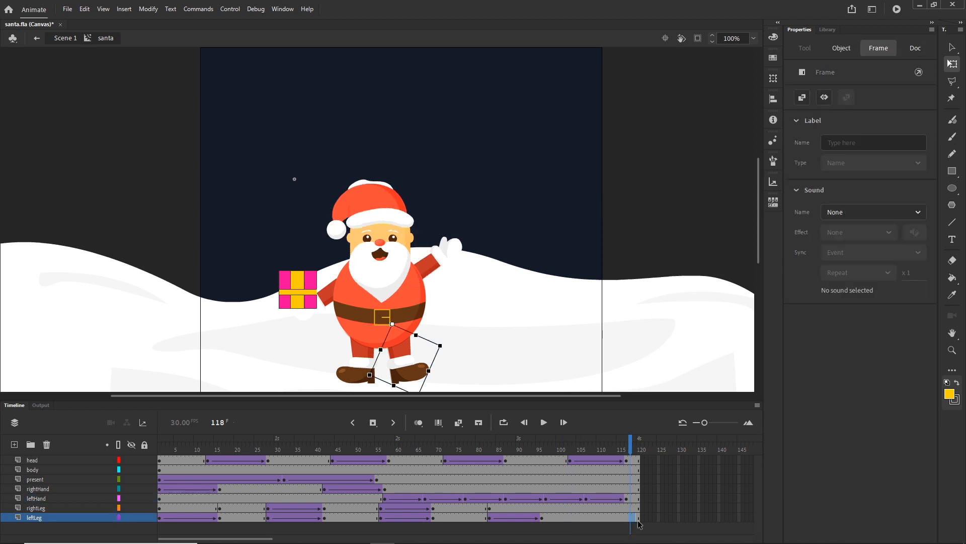
pyautogui.click(634, 478)
pyautogui.moveTo(626, 479); pyautogui.dragTo(651, 481)
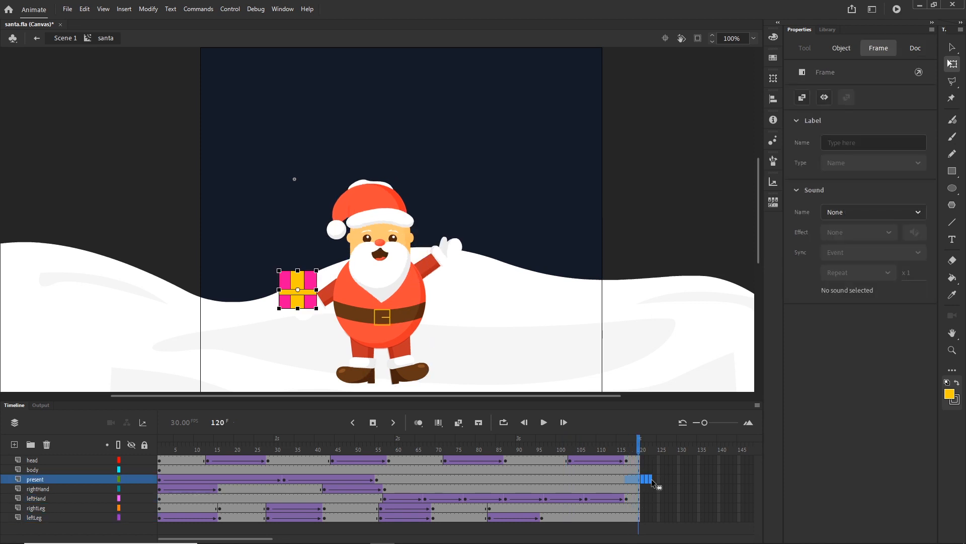
pyautogui.hotkey('shift', 'F5')
pyautogui.click(675, 488)
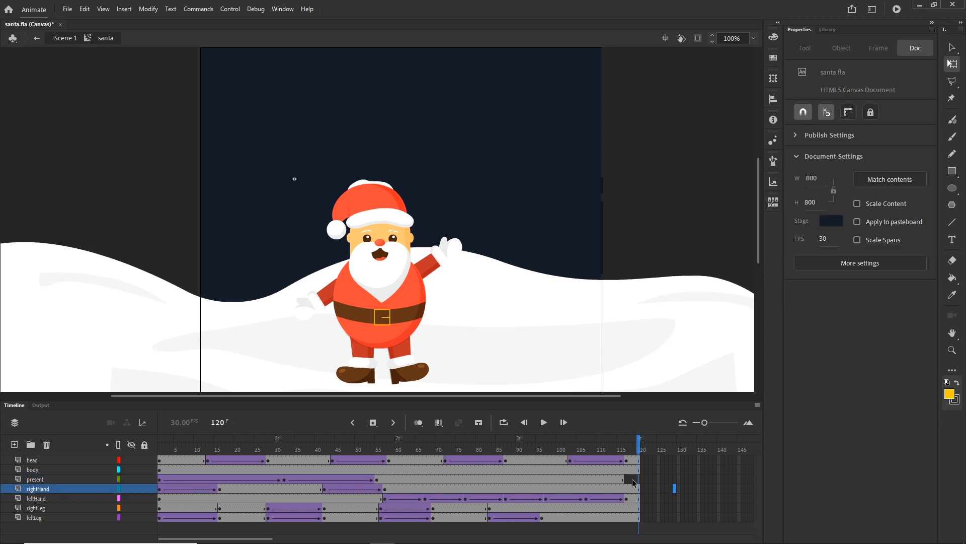
pyautogui.click(639, 478)
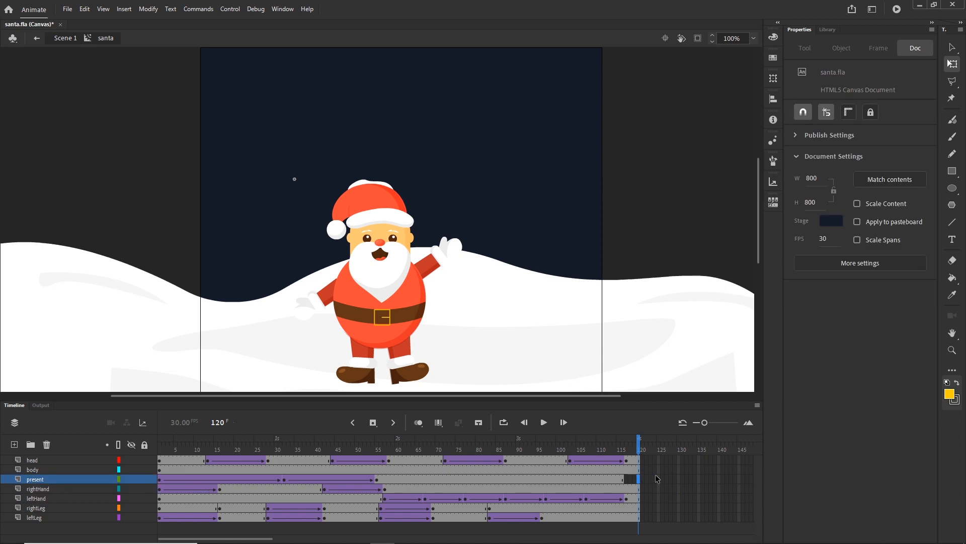
pyautogui.press('F5')
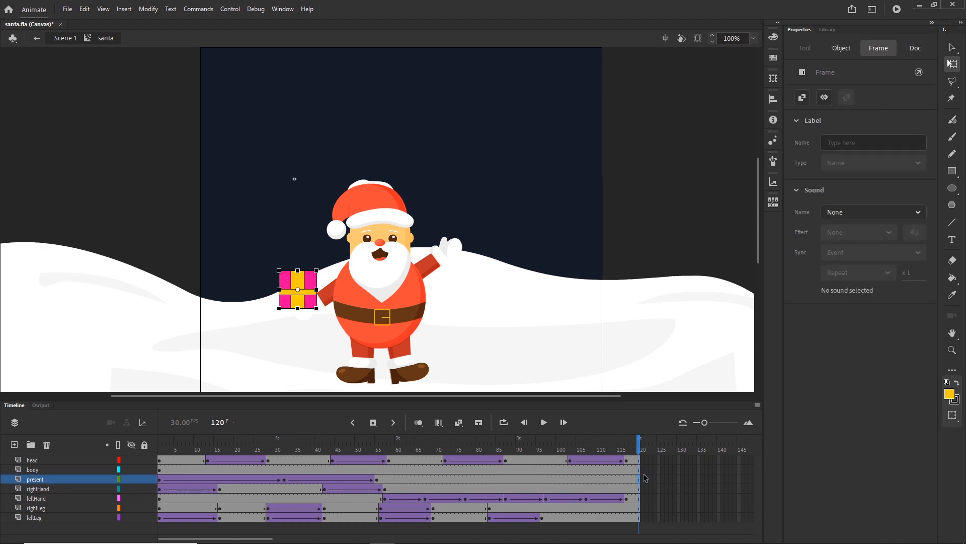
pyautogui.rightClick(639, 480)
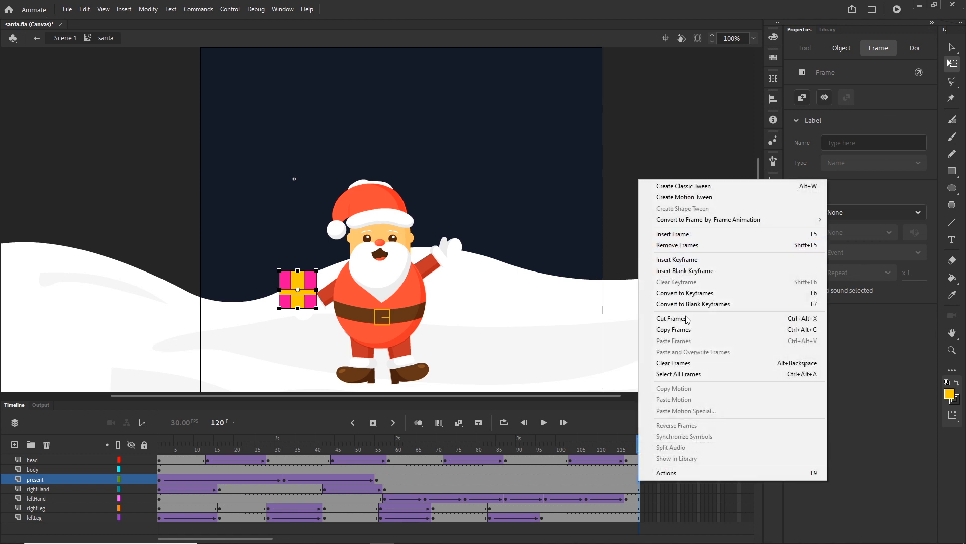
# - Return from the santa symbol to Scene 1 and extend the snow and santa layers to frame 120
pyautogui.click(624, 448)
pyautogui.moveTo(615, 449); pyautogui.dragTo(142, 461)
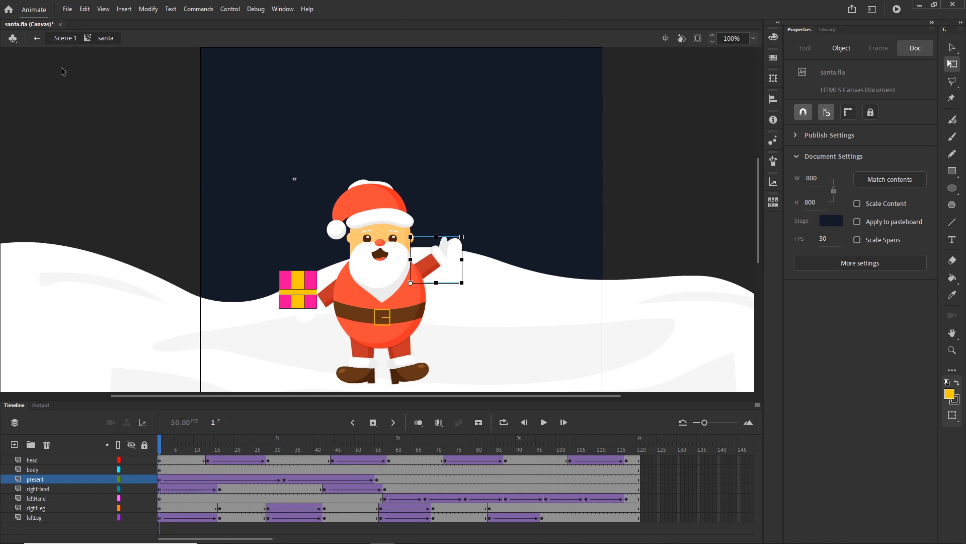
pyautogui.click(65, 40)
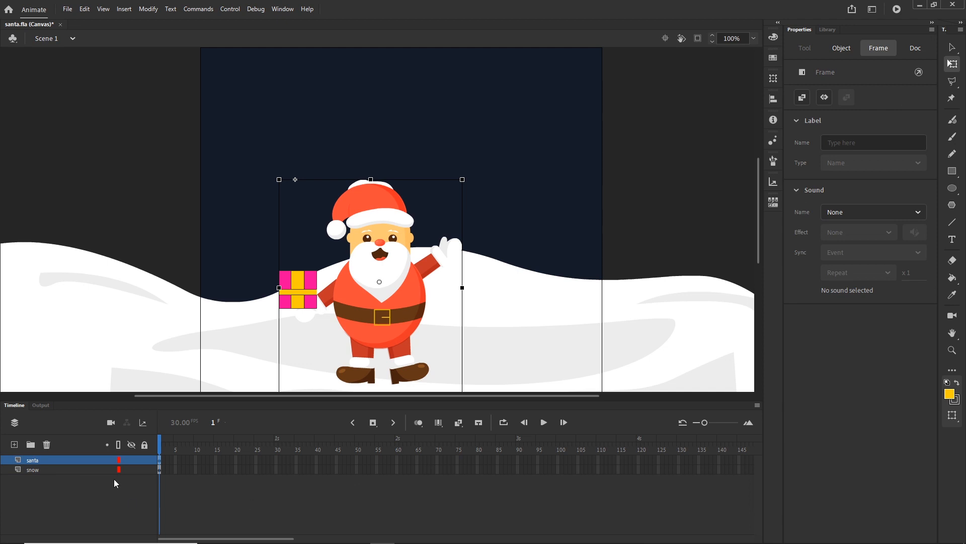
pyautogui.click(639, 469)
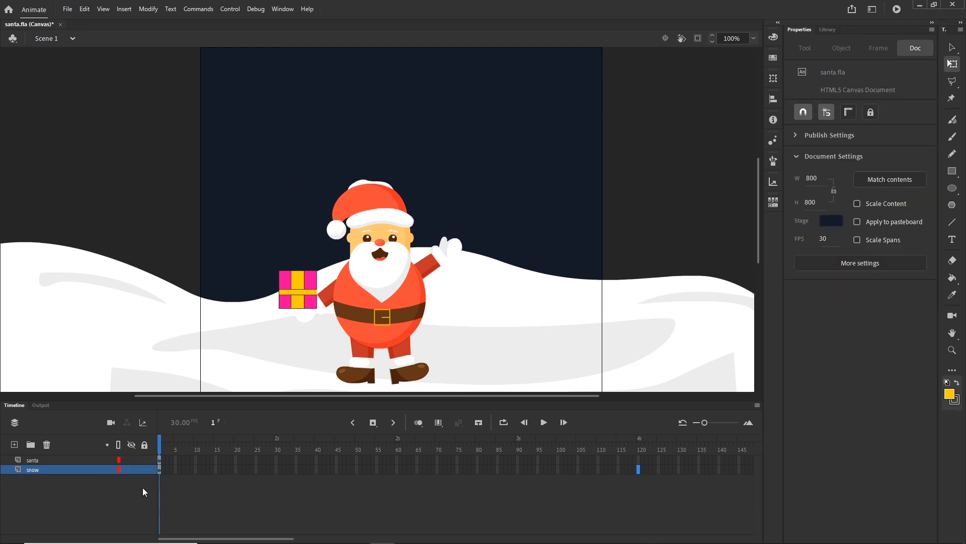
pyautogui.press('F5')
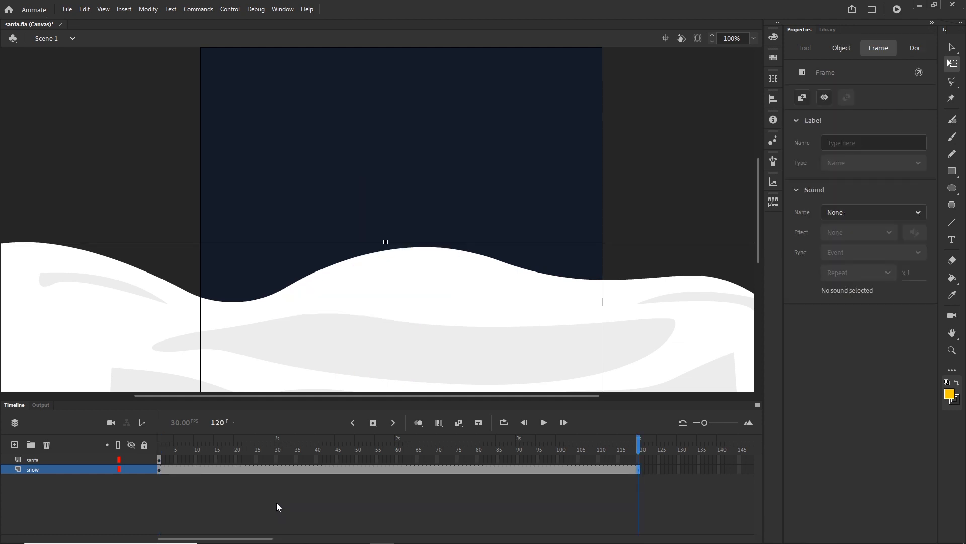
pyautogui.click(638, 459)
pyautogui.press('F5')
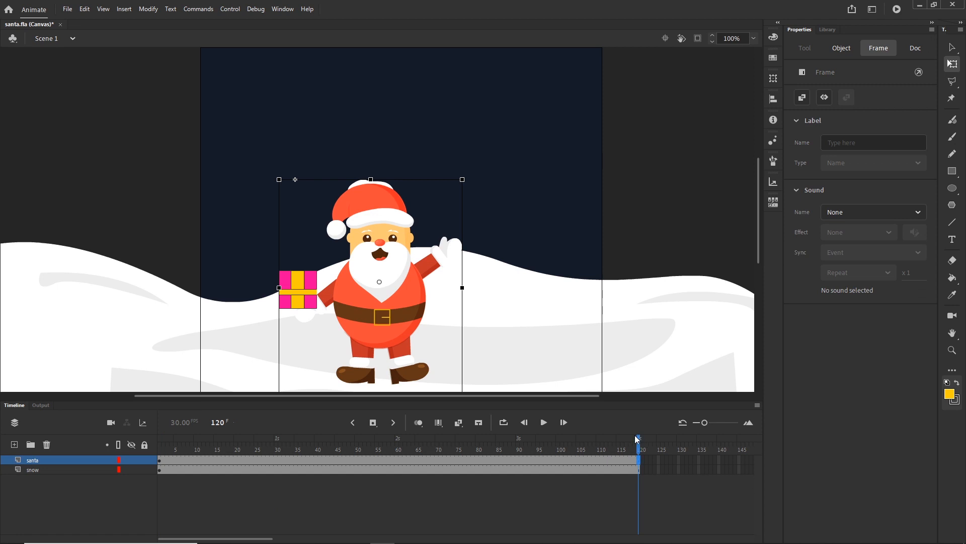
# - Add a keyframe at frame 20 of the santa layer and raise Santa straight up by about 130 px
pyautogui.moveTo(637, 440); pyautogui.dragTo(239, 463)
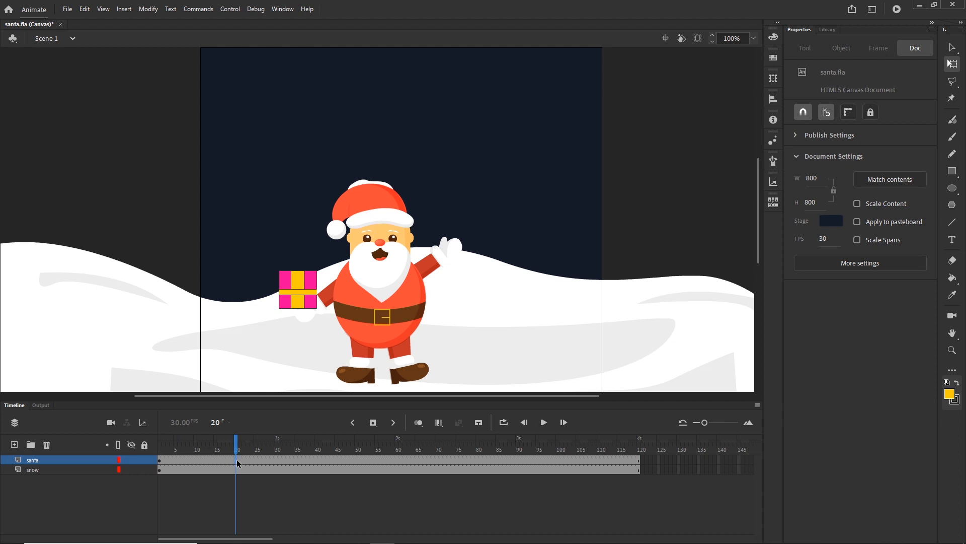
pyautogui.click(237, 461)
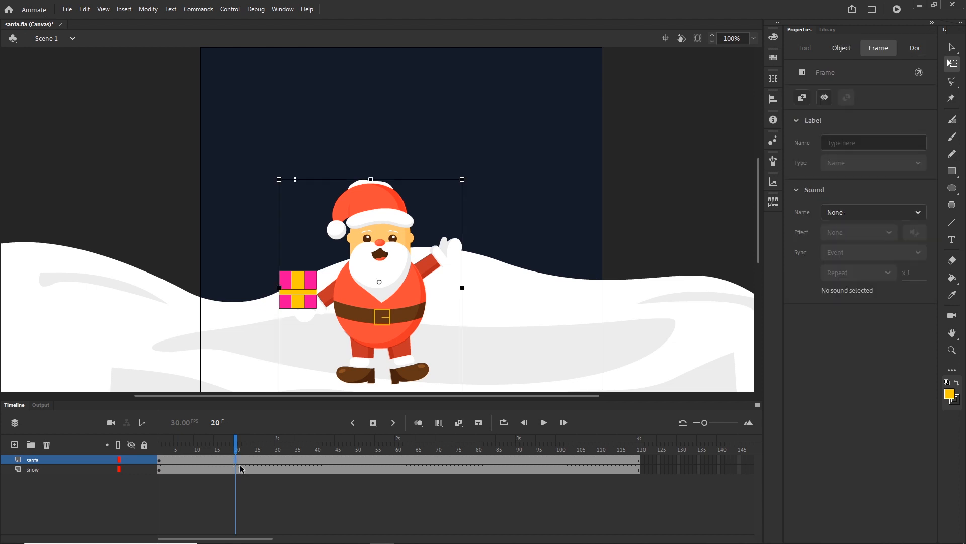
pyautogui.hotkey('shift', 'Up')
pyautogui.hotkey('shift', 'Up')
pyautogui.hotkey('shift', 'Up')
pyautogui.hotkey('shift', 'Up')
pyautogui.hotkey('shift', 'Up')
pyautogui.hotkey('shift', 'Up')
pyautogui.hotkey('shift', 'Up')
pyautogui.hotkey('shift', 'Up')
pyautogui.hotkey('shift', 'Up')
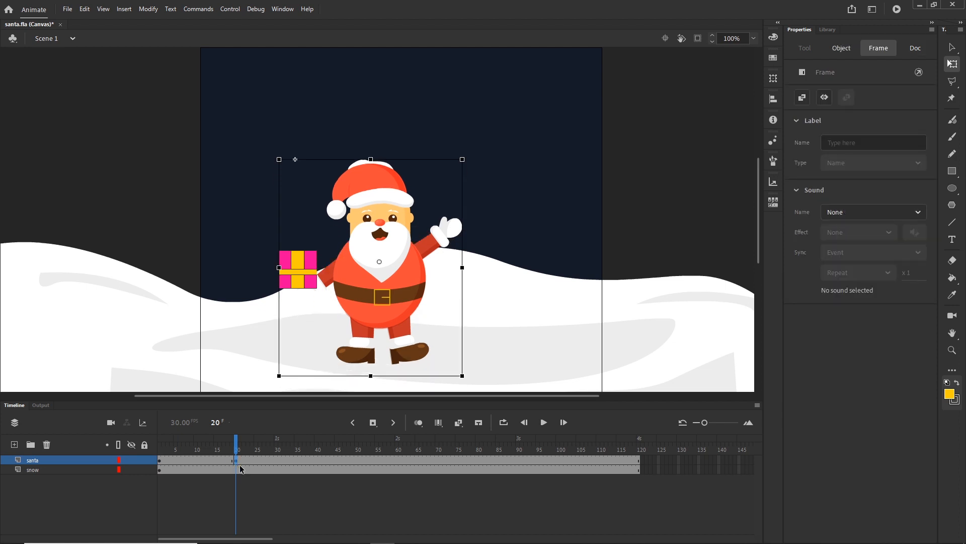
pyautogui.hotkey('shift', 'Up')
pyautogui.hotkey('shift', 'Up')
pyautogui.hotkey('shift', 'Up')
pyautogui.hotkey('shift', 'Up')
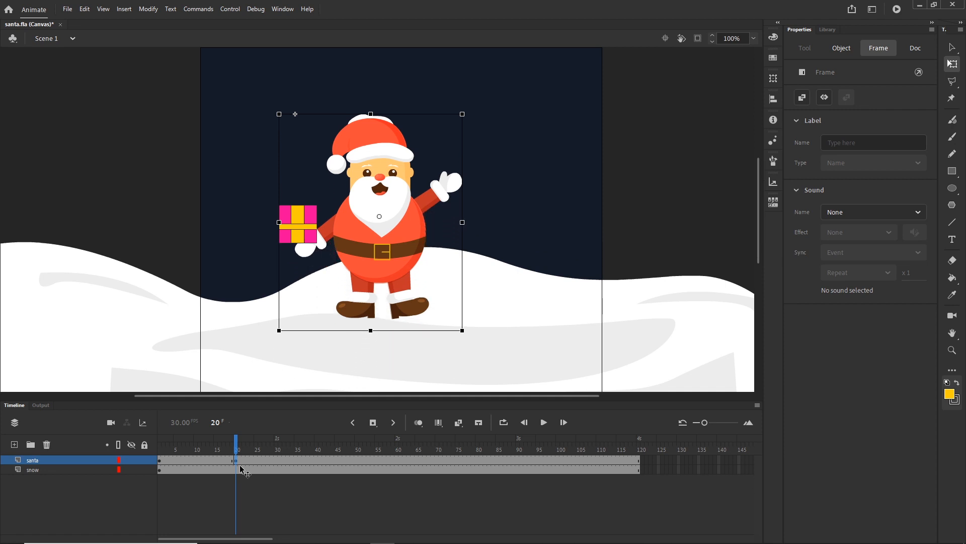
# - Duplicate the santa layer's first keyframe to frame 41 and create classic tweens between its keyframes at frames 1, 20 and 41
pyautogui.click(160, 460)
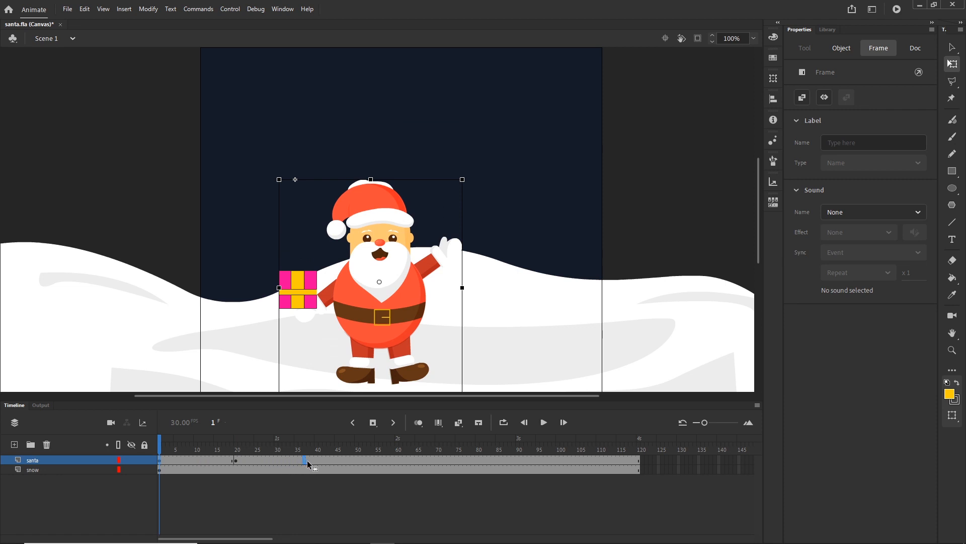
pyautogui.moveTo(299, 460); pyautogui.dragTo(320, 460)
pyautogui.click(288, 460)
pyautogui.keyDown('shift'); pyautogui.click(201, 460); pyautogui.keyUp('shift')
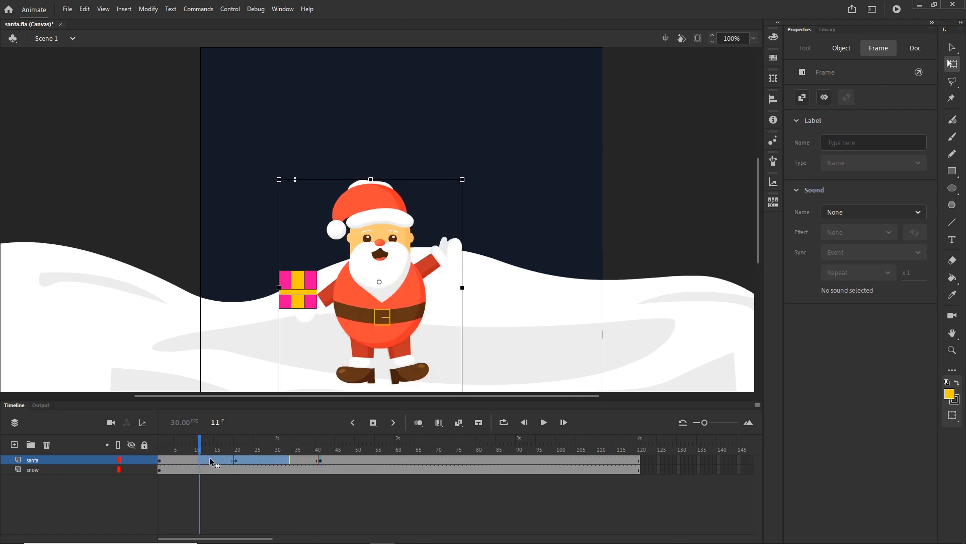
pyautogui.rightClick(209, 459)
pyautogui.click(236, 163)
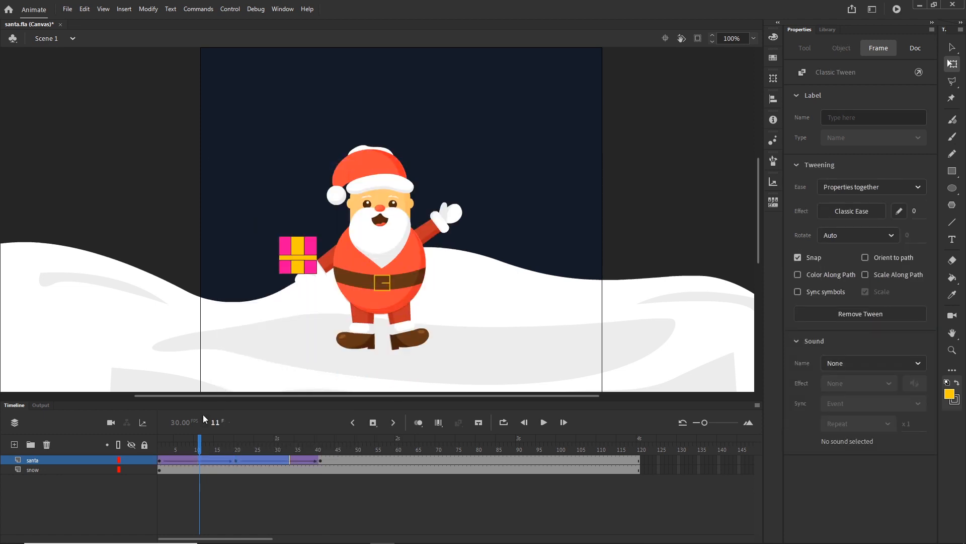
pyautogui.click(221, 496)
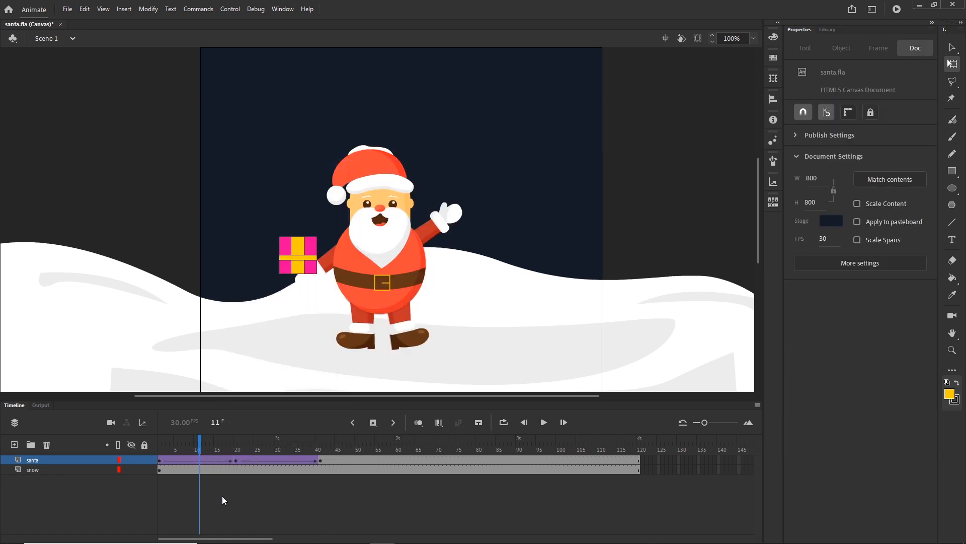
# - Apply Ease Out Quad to Santa's upward tween and Ease In Quad to the downward tween starting at frame 20
pyautogui.click(159, 461)
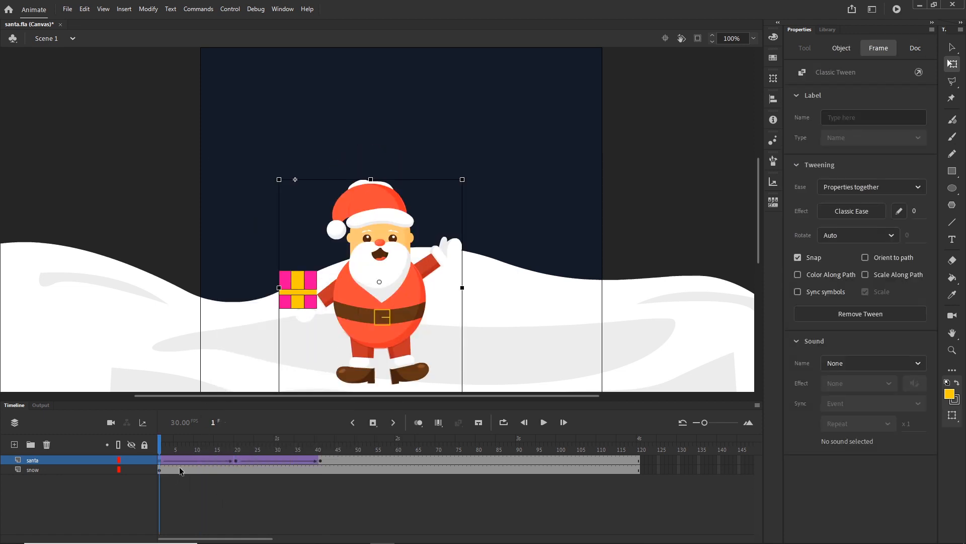
pyautogui.click(864, 212)
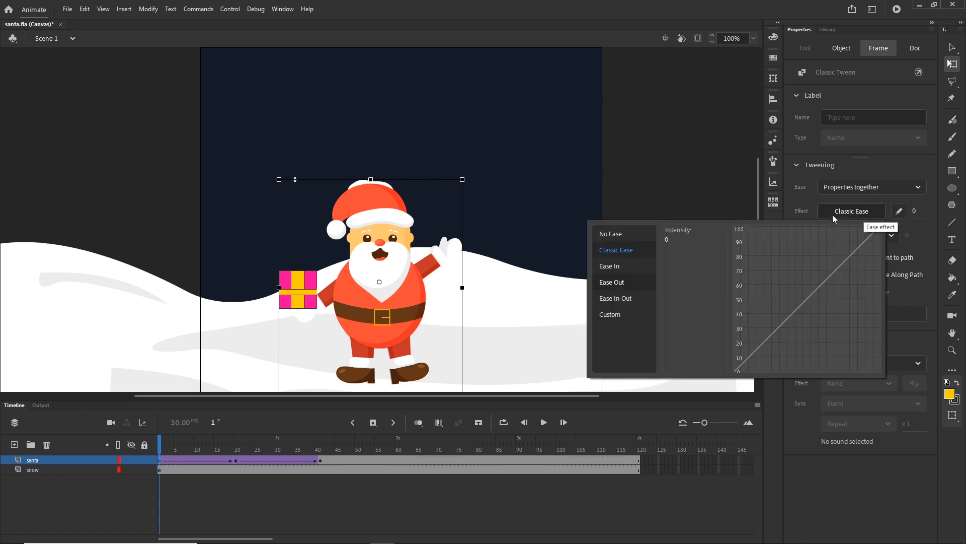
pyautogui.click(621, 282)
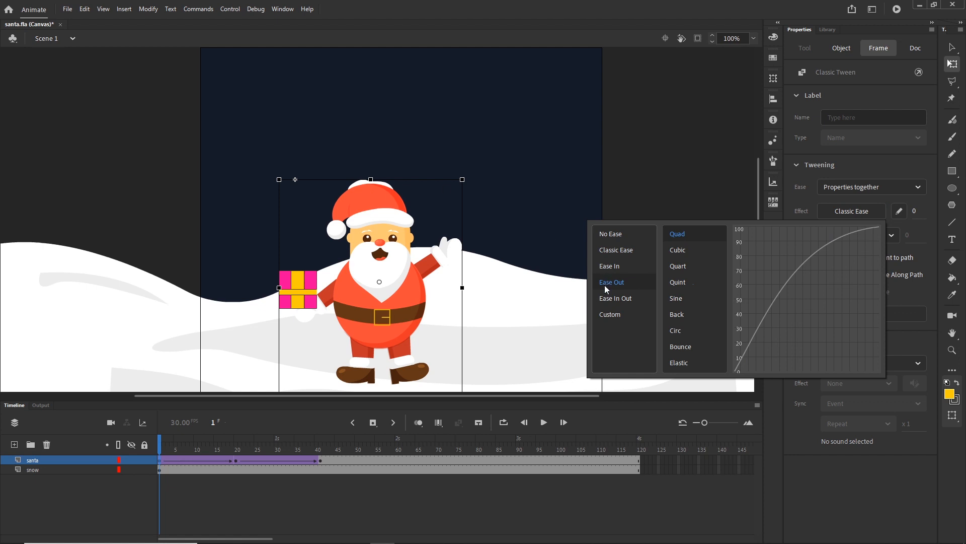
pyautogui.doubleClick(669, 237)
pyautogui.moveTo(158, 445); pyautogui.dragTo(235, 448)
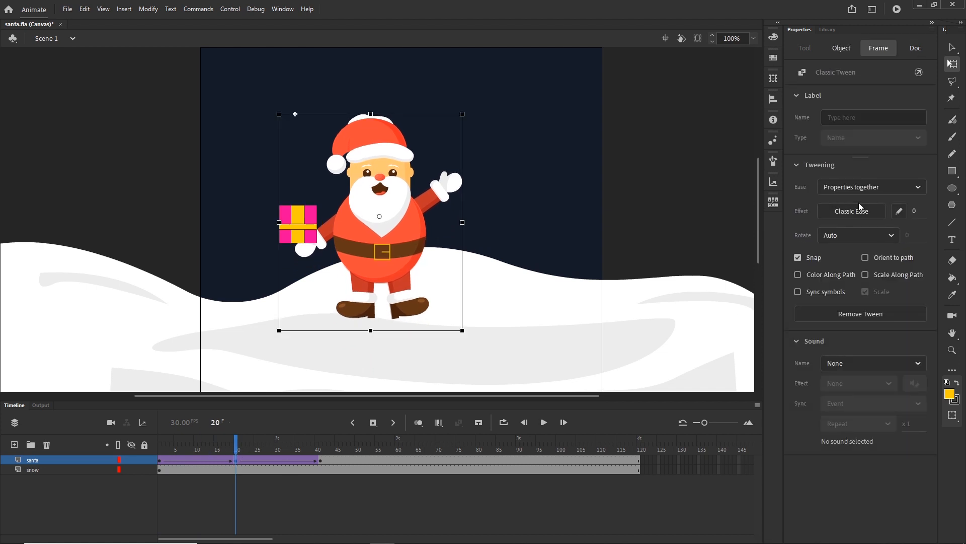
pyautogui.click(851, 211)
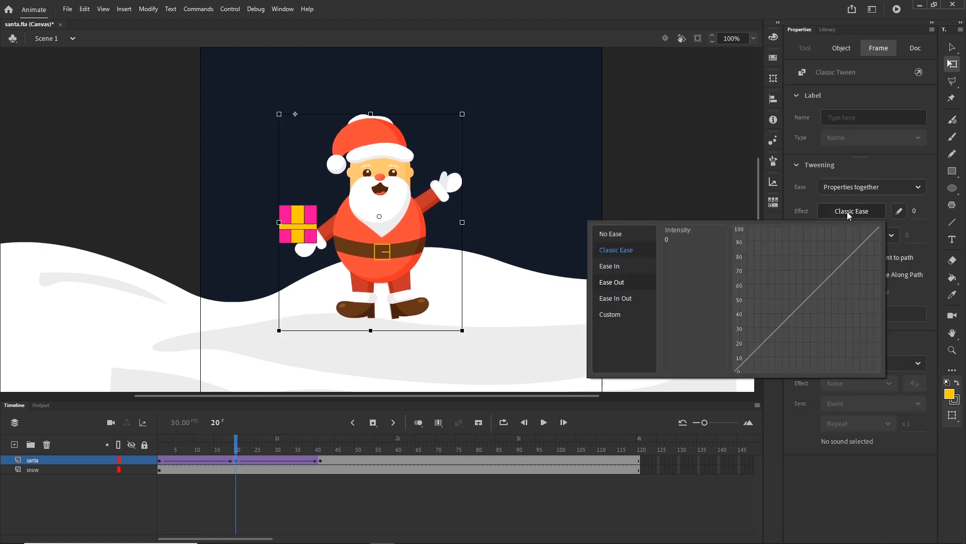
pyautogui.click(616, 268)
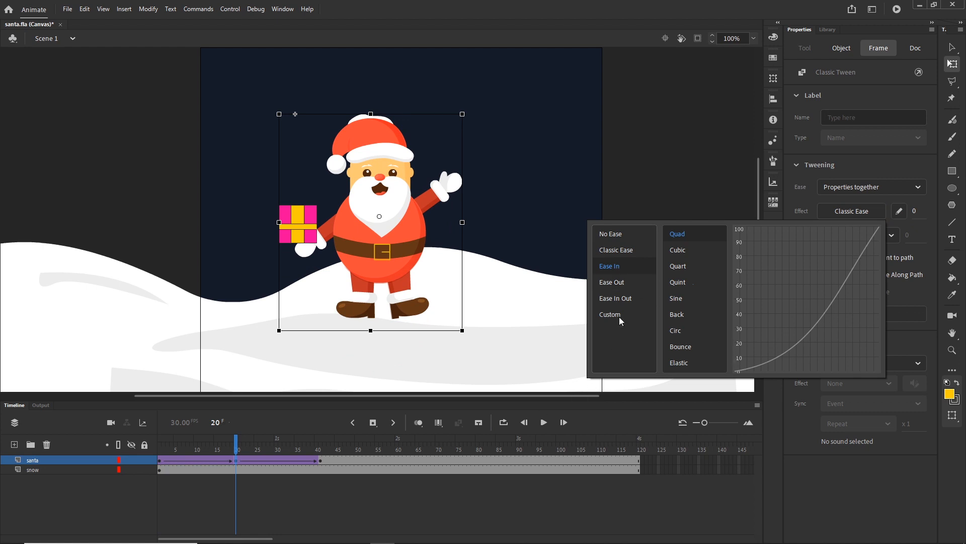
pyautogui.click(679, 235)
pyautogui.moveTo(237, 448); pyautogui.dragTo(308, 450)
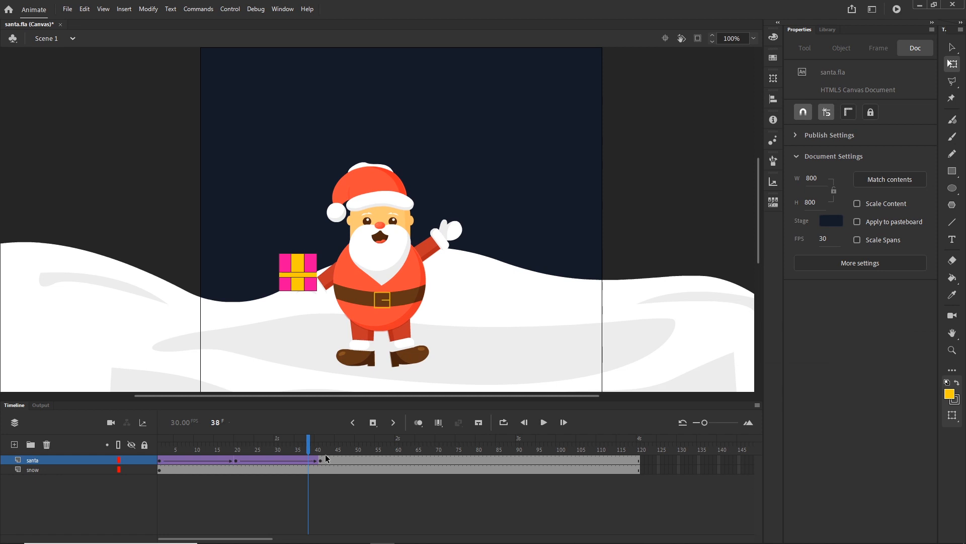
# - Save the document, test the animation in the browser, and return to the Scene 1 timeline
pyautogui.hotkey('ctrl', 's')
pyautogui.hotkey('ctrl', 'Return')
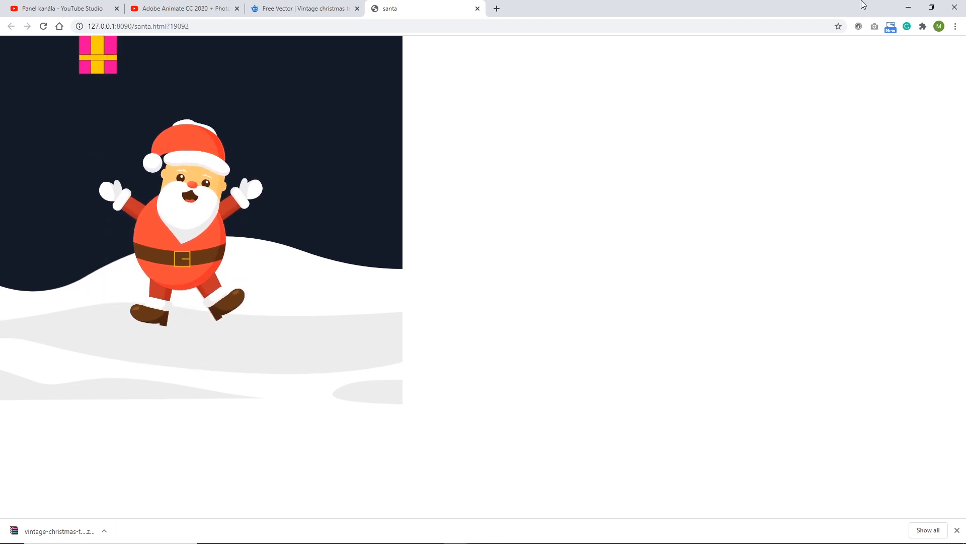
pyautogui.click(908, 11)
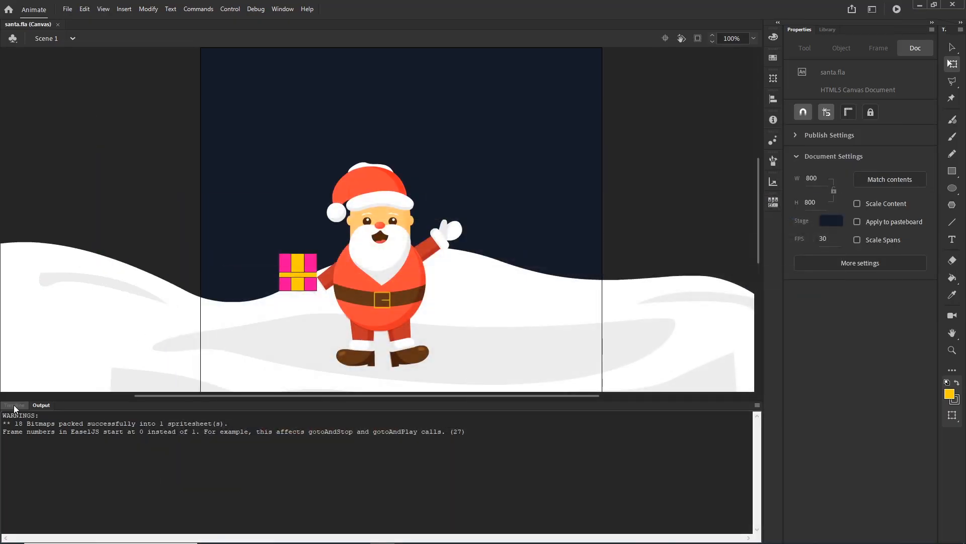
pyautogui.click(14, 405)
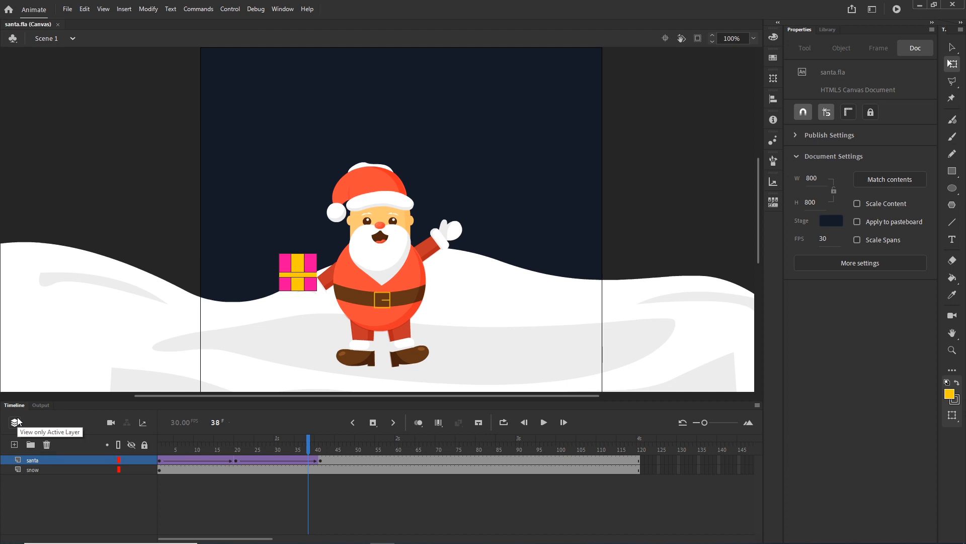
# - Switch to the banner folder in File Explorer and examine the published santa files and the contents of the images folder
pyautogui.moveTo(216, 542)
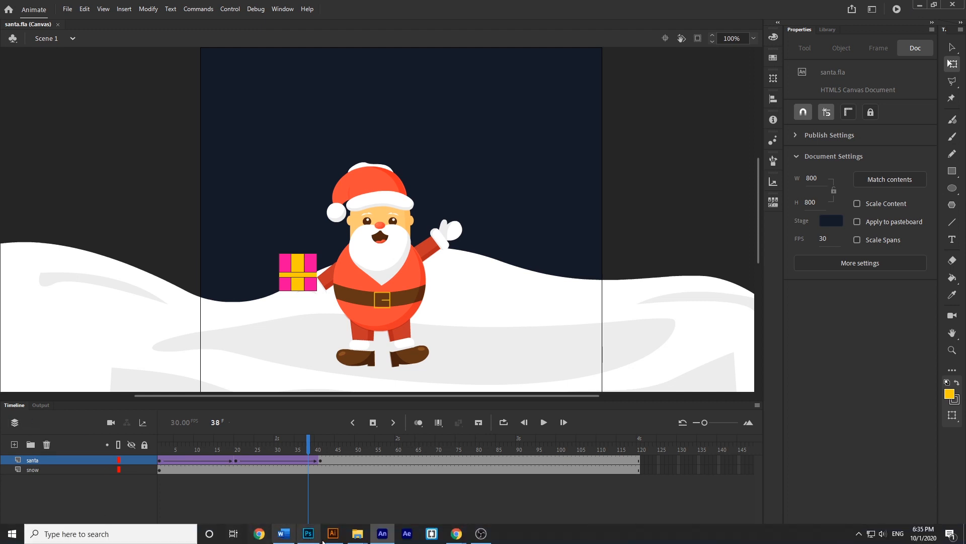
pyautogui.moveTo(360, 539)
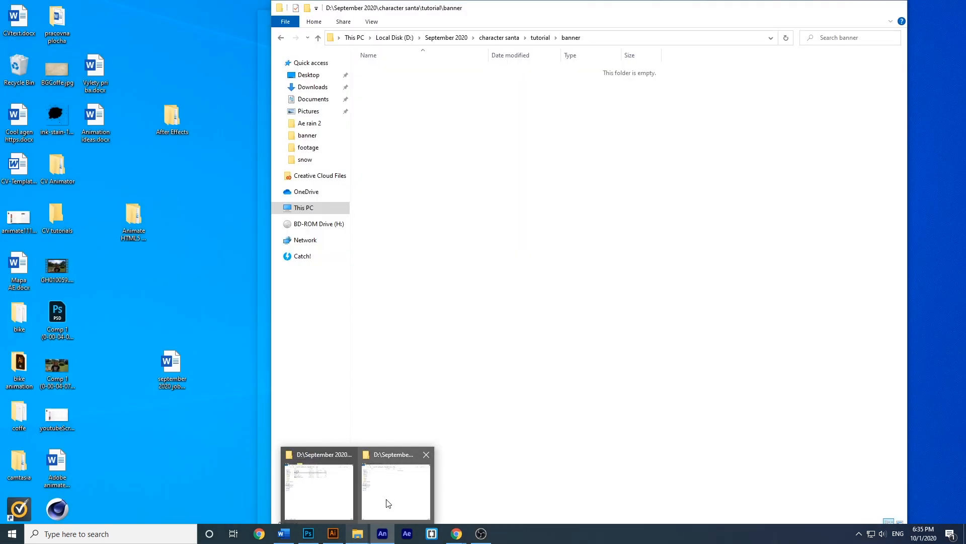
pyautogui.click(388, 503)
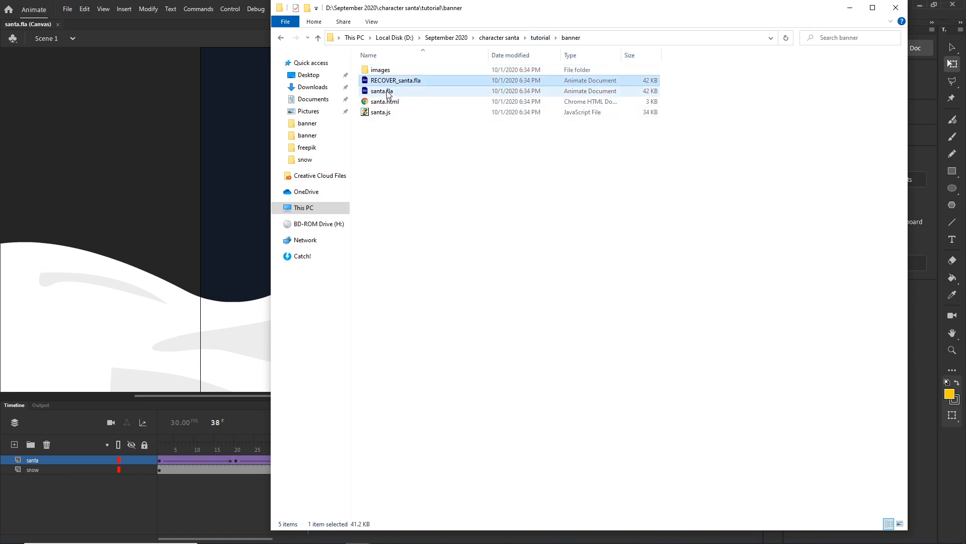
pyautogui.click(380, 92)
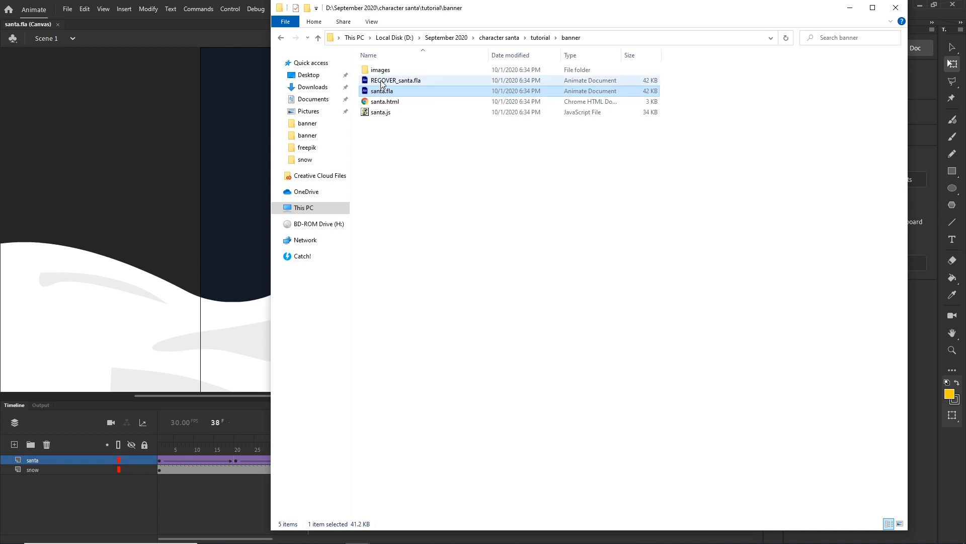
pyautogui.click(381, 81)
pyautogui.click(382, 102)
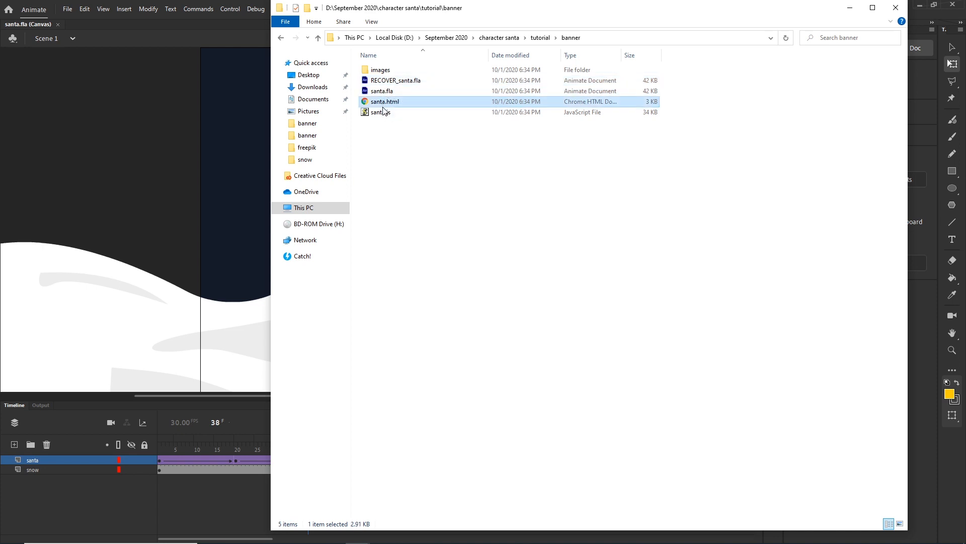
pyautogui.click(385, 113)
pyautogui.click(384, 74)
pyautogui.doubleClick(383, 74)
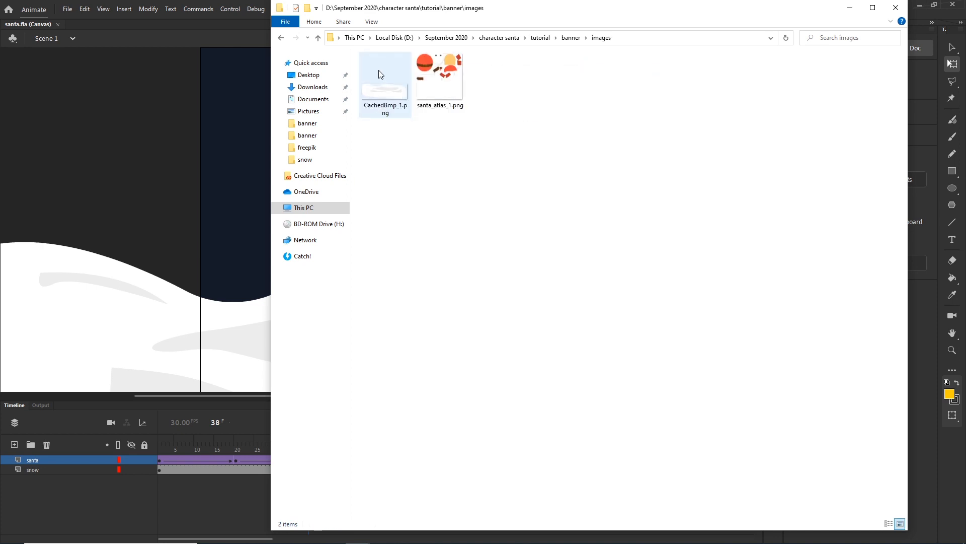
pyautogui.click(281, 38)
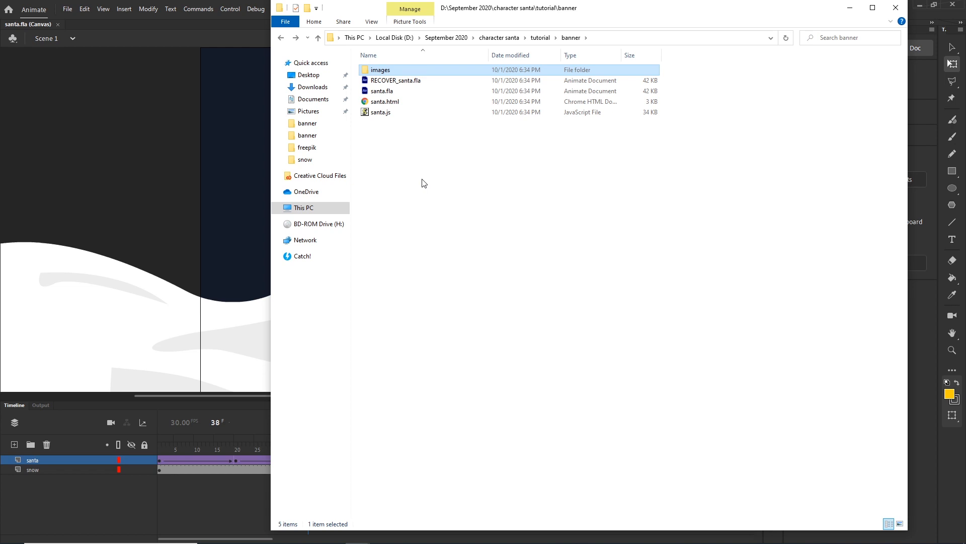
# - Delete santa.js, santa.html and the images folder from the banner folder
pyautogui.click(381, 113)
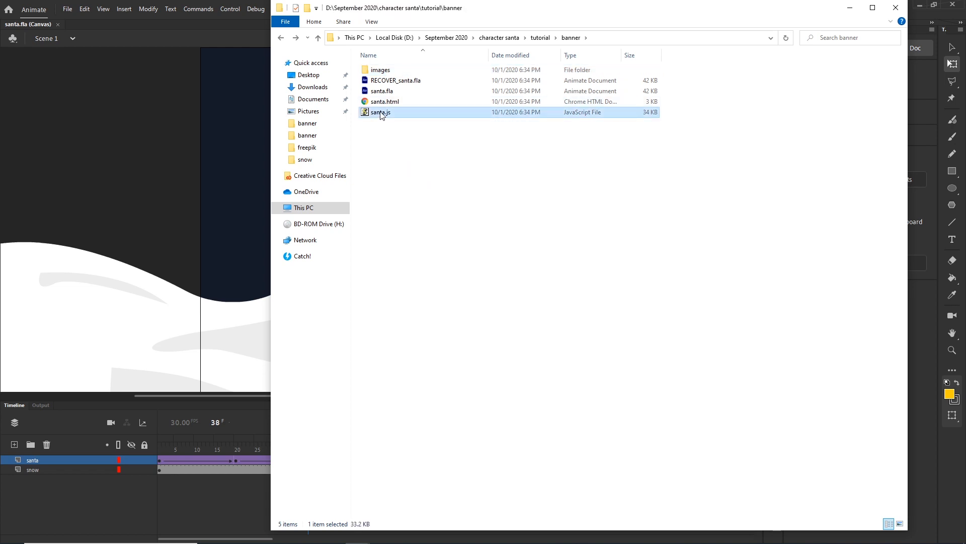
pyautogui.press('Delete')
pyautogui.click(384, 102)
pyautogui.press('Delete')
pyautogui.click(382, 74)
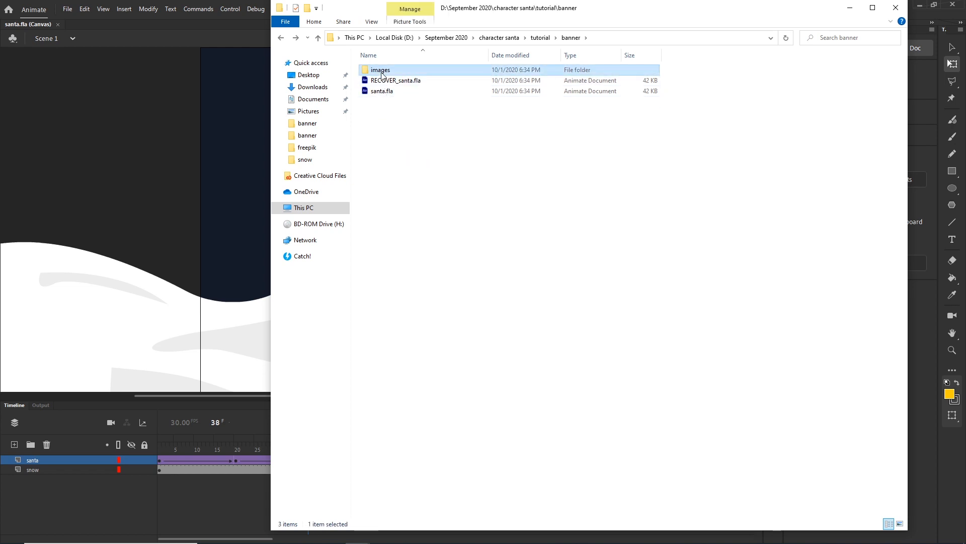
pyautogui.press('Delete')
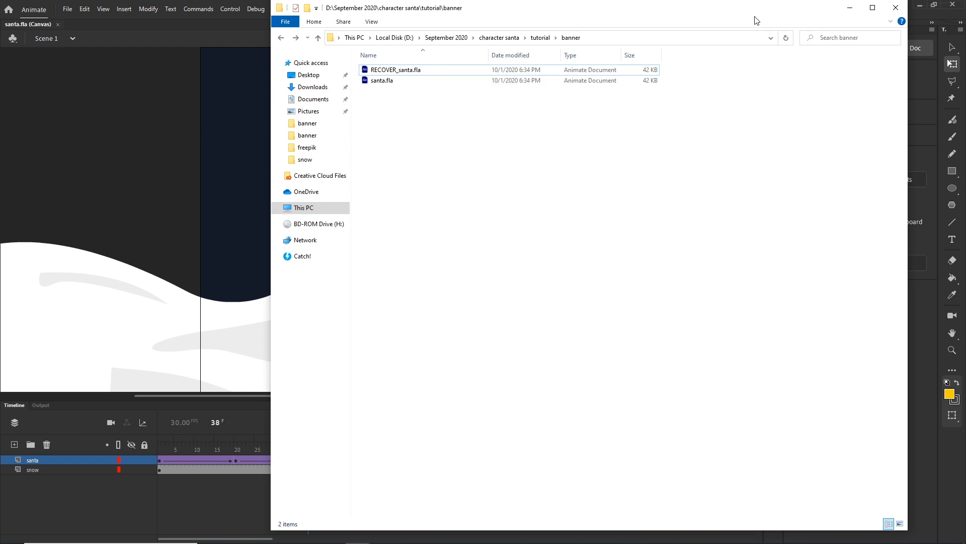
# - Create a new folder named index in the banner folder and return to the Animate document
pyautogui.rightClick(378, 110)
pyautogui.moveTo(451, 251)
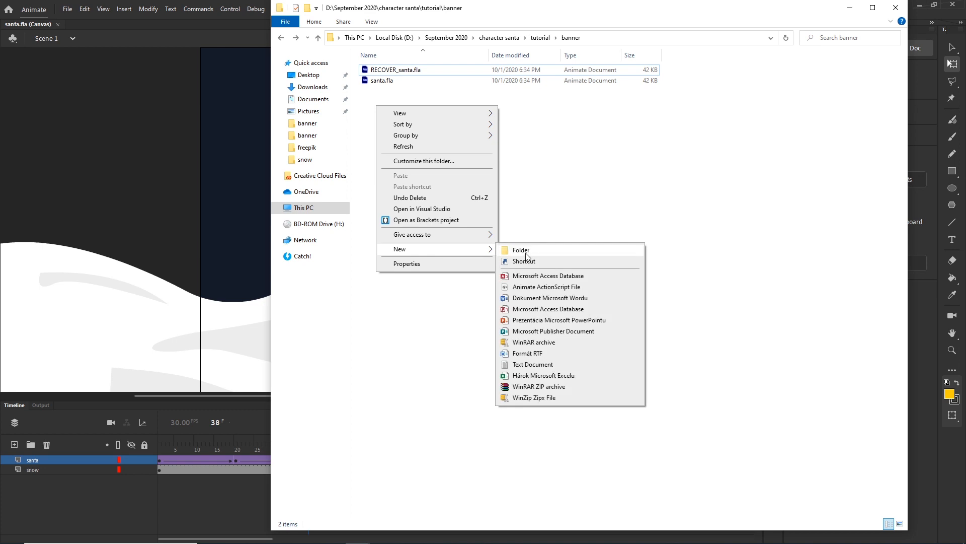
pyautogui.click(526, 251)
pyautogui.write('index')
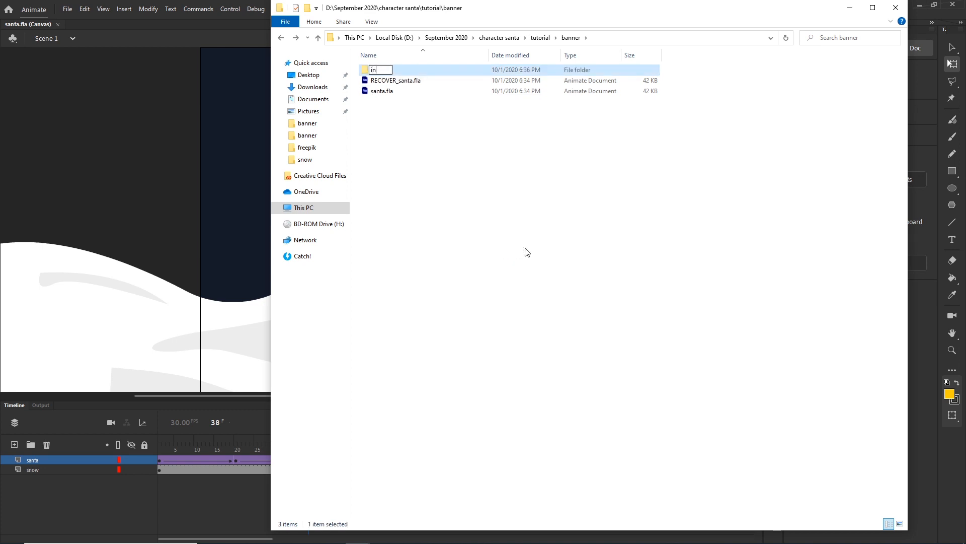
pyautogui.click(501, 219)
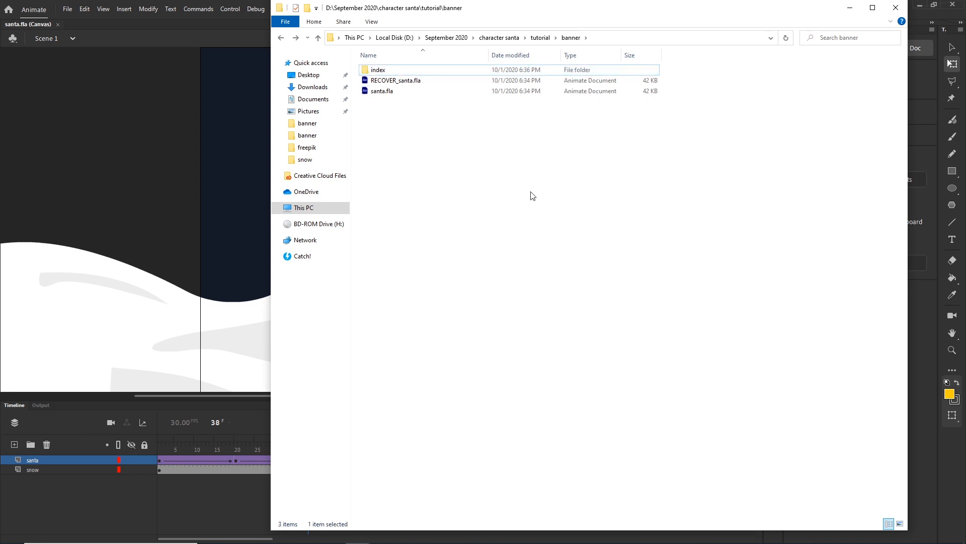
pyautogui.click(849, 10)
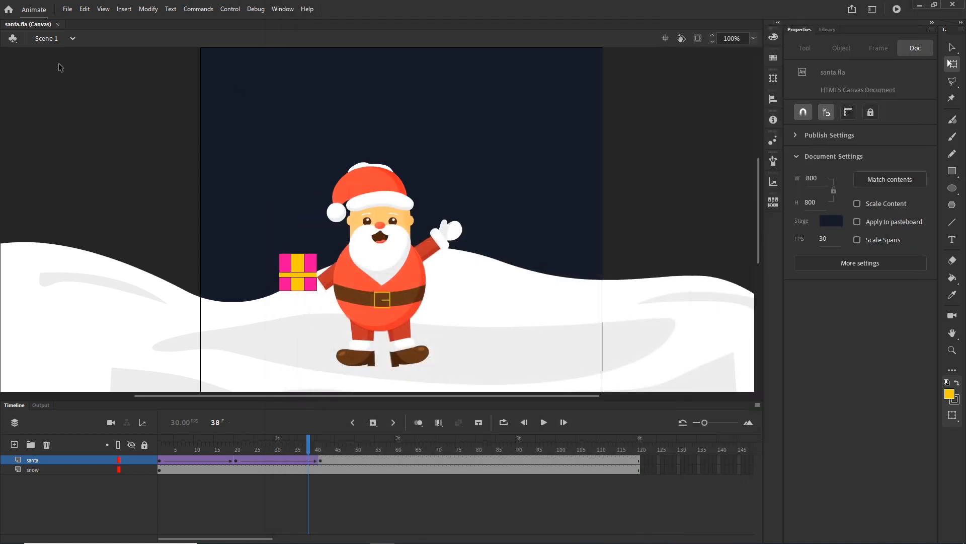
# - Browse the publish output destination to the index folder inside September 2020, character santa, tutorial, banner
pyautogui.click(67, 8)
pyautogui.click(110, 198)
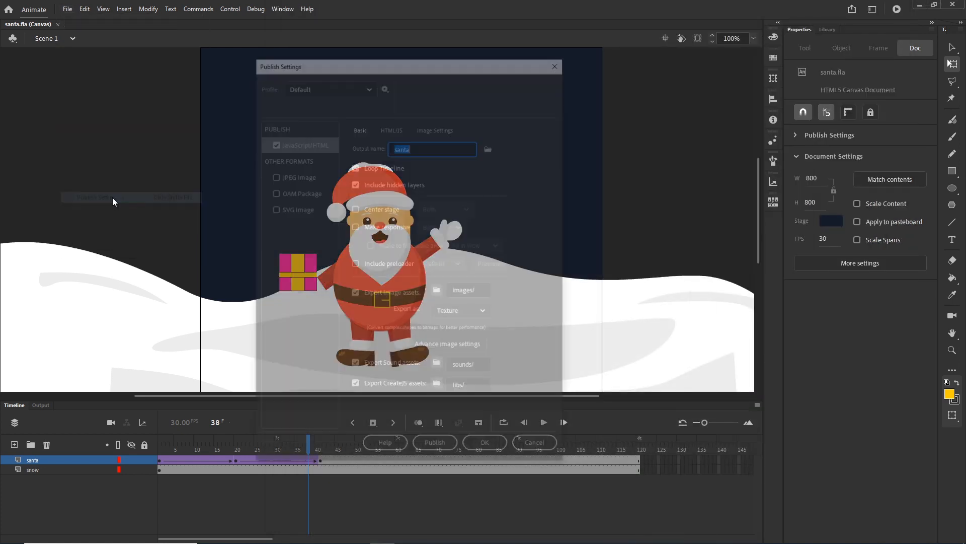
pyautogui.click(493, 149)
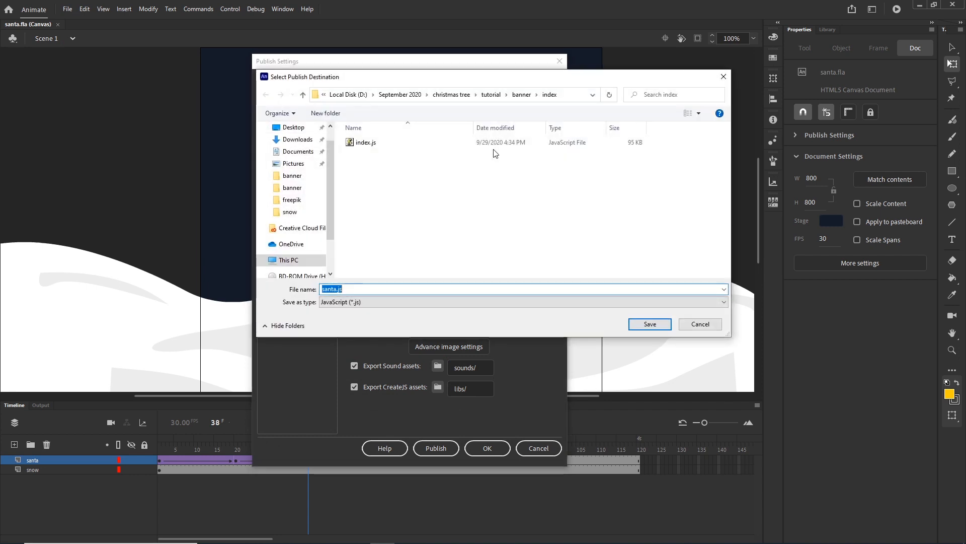
pyautogui.click(400, 94)
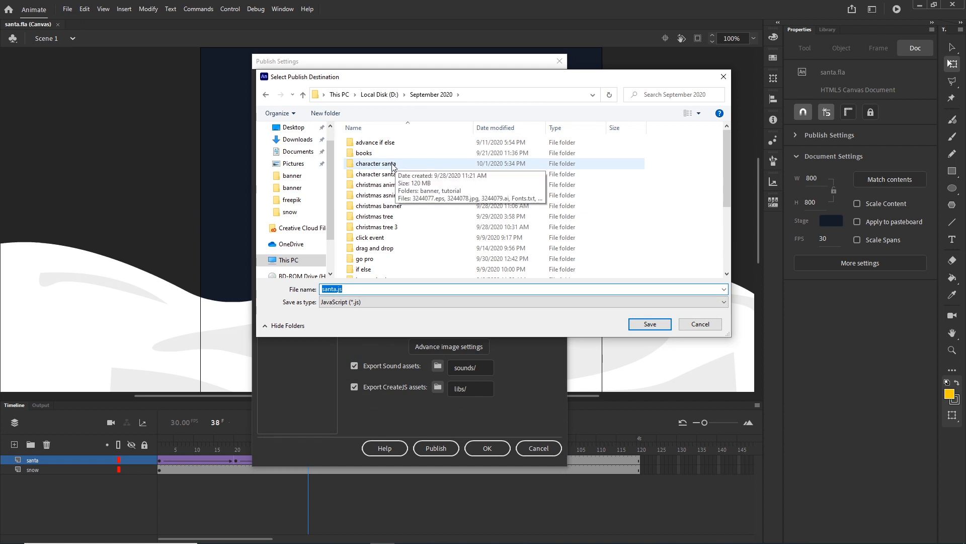
pyautogui.doubleClick(434, 164)
pyautogui.doubleClick(426, 153)
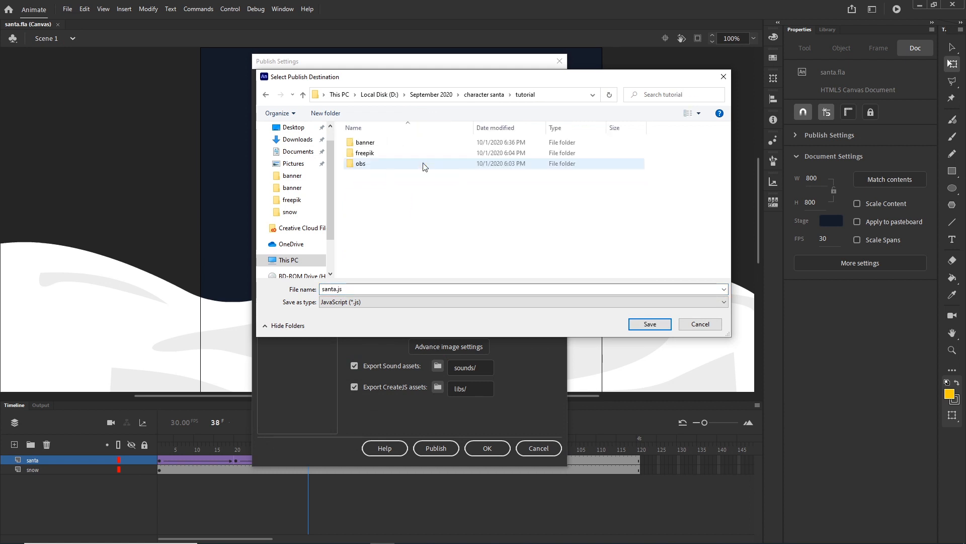
pyautogui.doubleClick(365, 143)
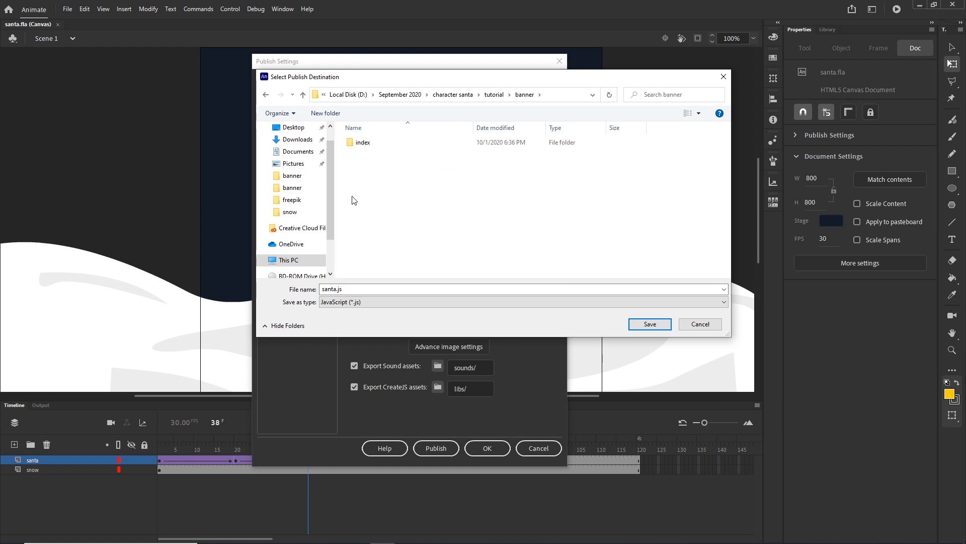
pyautogui.doubleClick(362, 144)
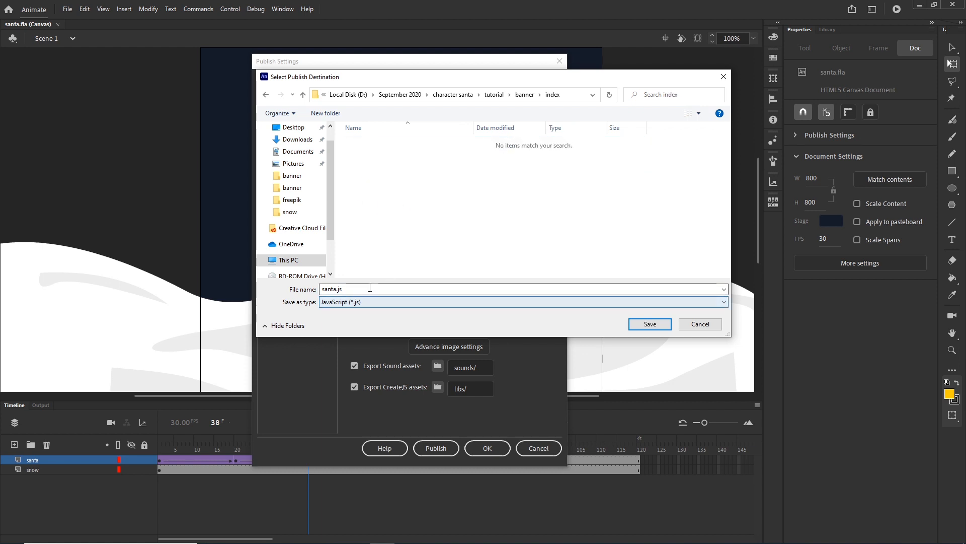
# - Name the publish output file index and apply the publish settings
pyautogui.moveTo(369, 289); pyautogui.dragTo(277, 284)
pyautogui.write('in')
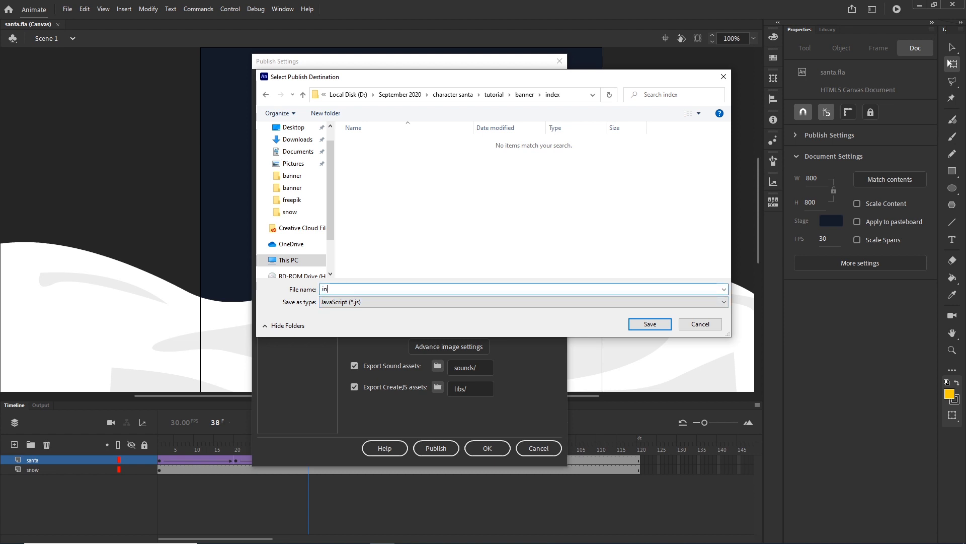
pyautogui.write('dex')
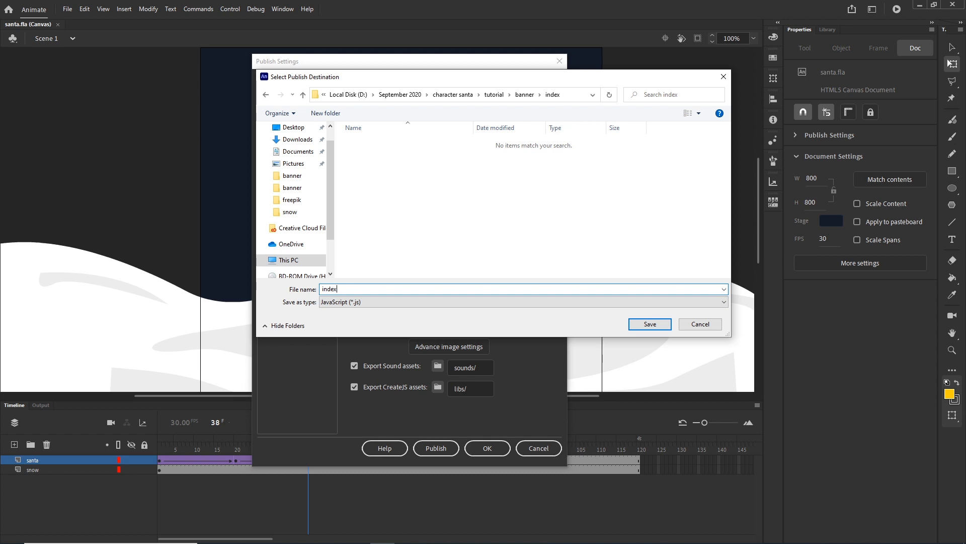
pyautogui.click(650, 324)
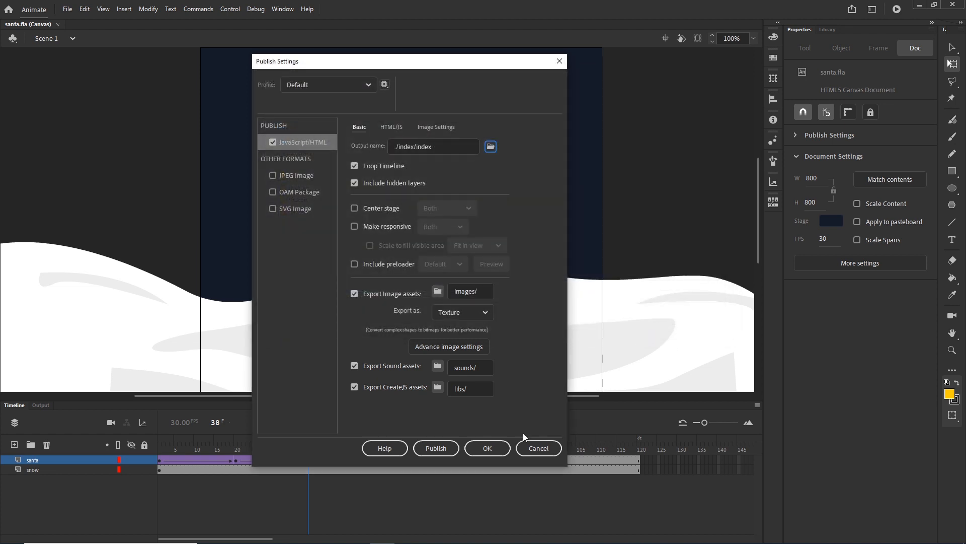
pyautogui.click(487, 448)
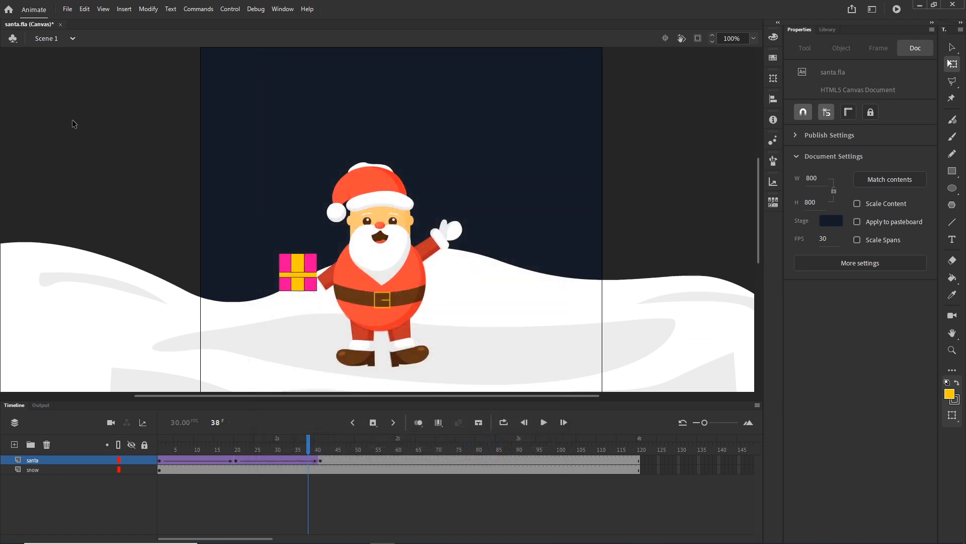
# - Publish the document and return to the Scene 1 timeline
pyautogui.click(67, 9)
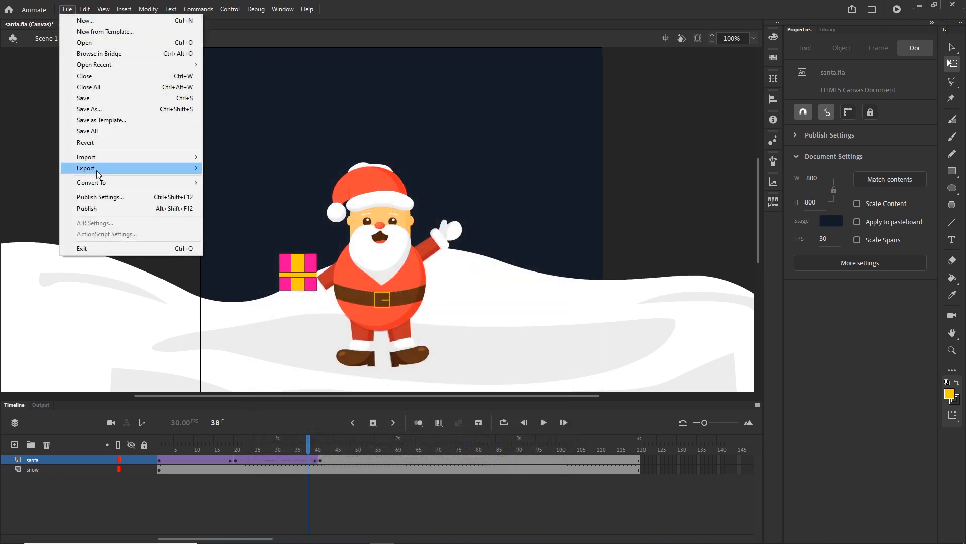
pyautogui.click(95, 209)
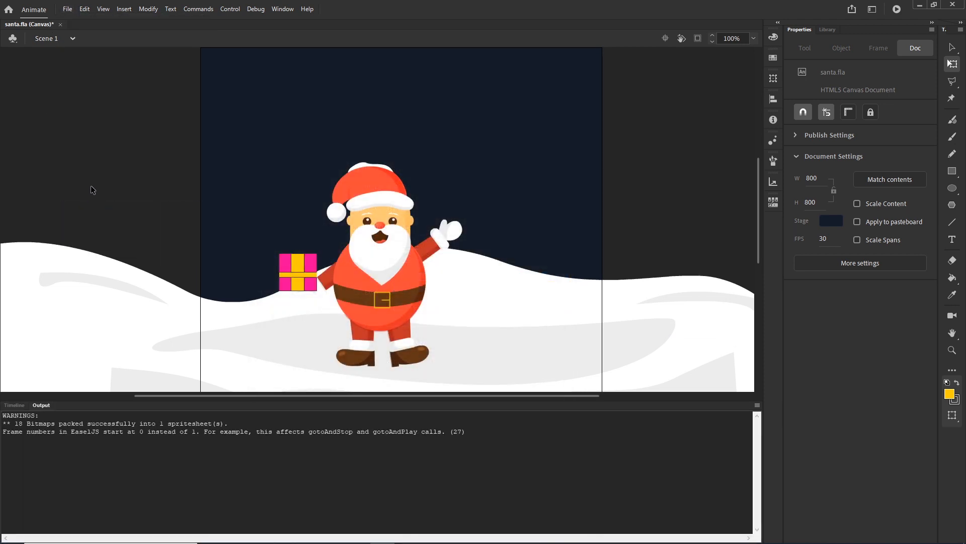
pyautogui.click(14, 406)
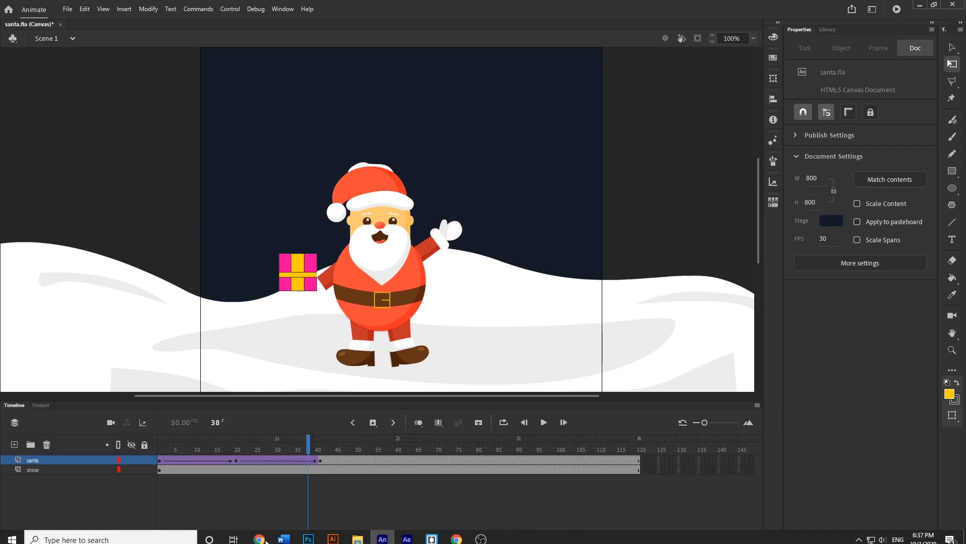
# - Switch to File Explorer and examine the published files in the index folder and its images subfolder
pyautogui.moveTo(357, 532)
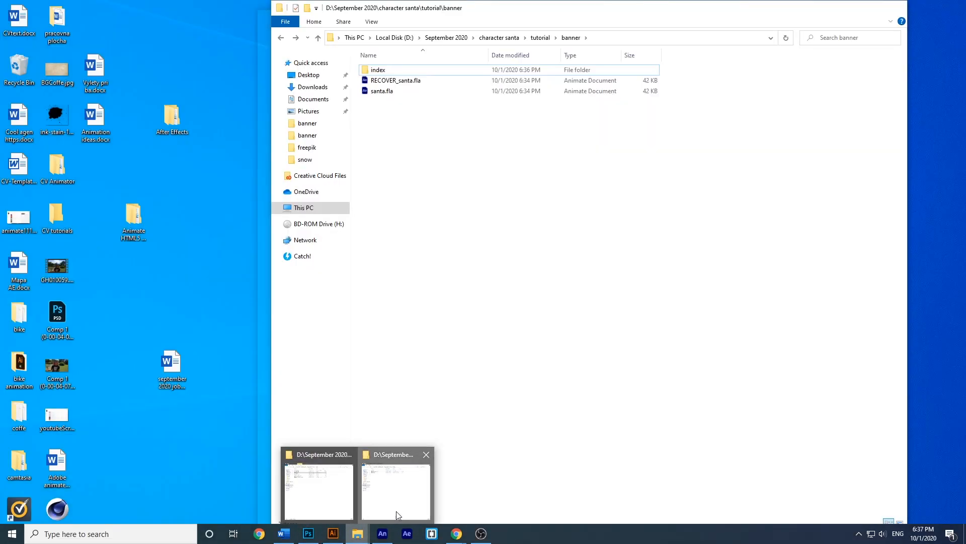
pyautogui.click(396, 511)
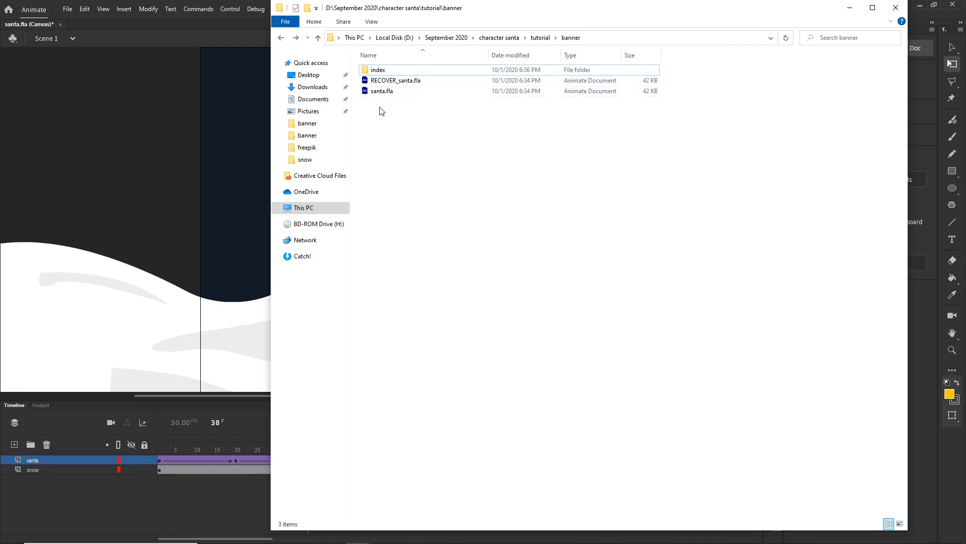
pyautogui.doubleClick(383, 70)
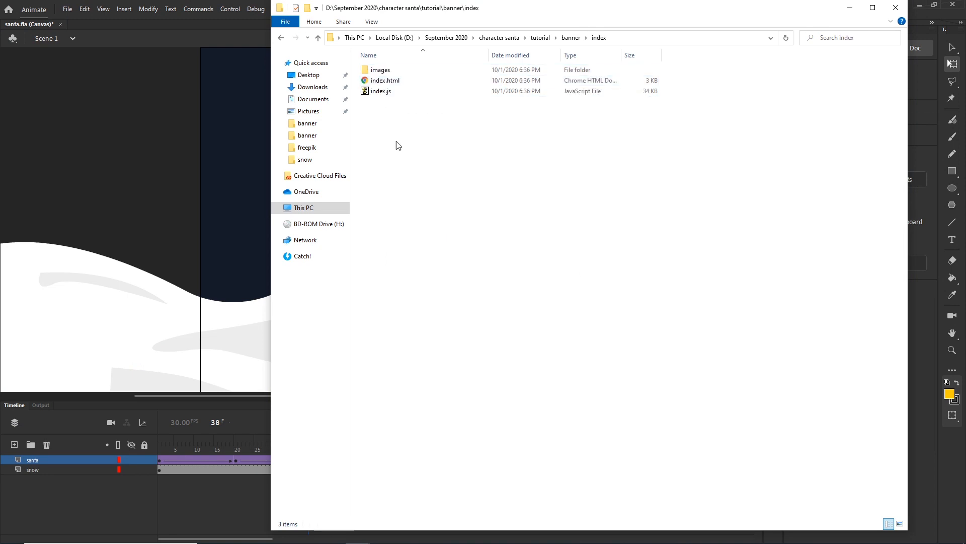
pyautogui.doubleClick(381, 71)
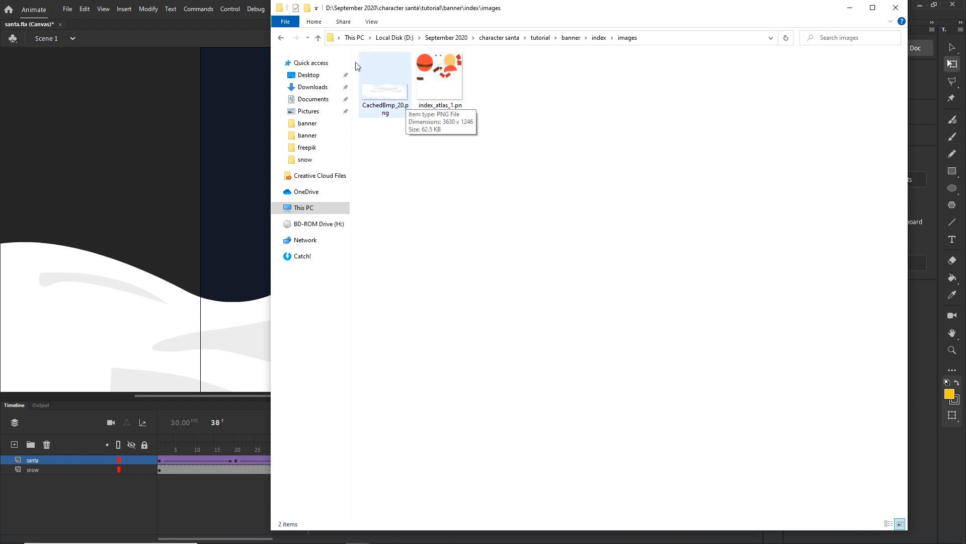
pyautogui.click(282, 42)
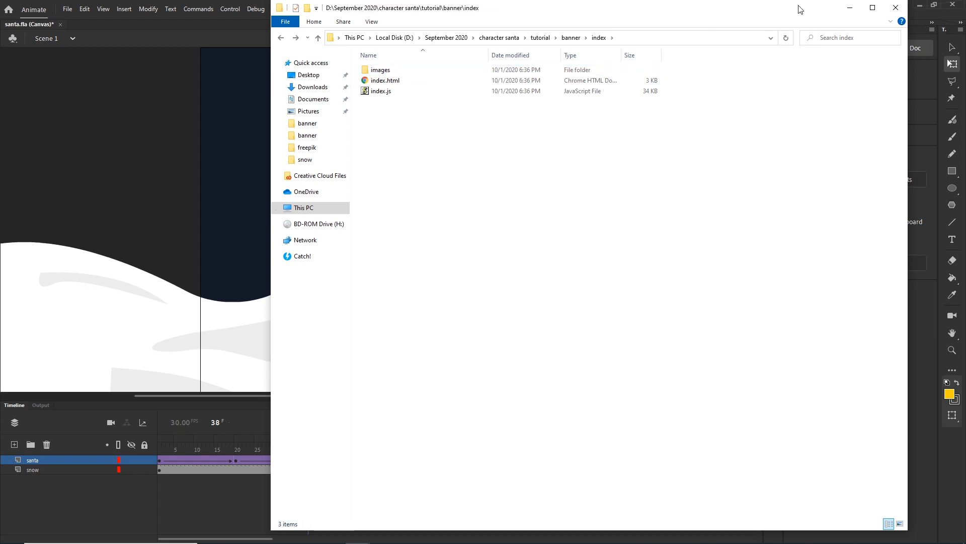
pyautogui.click(850, 8)
# - Review the image asset export options in the publish settings and close them without changes
pyautogui.click(67, 9)
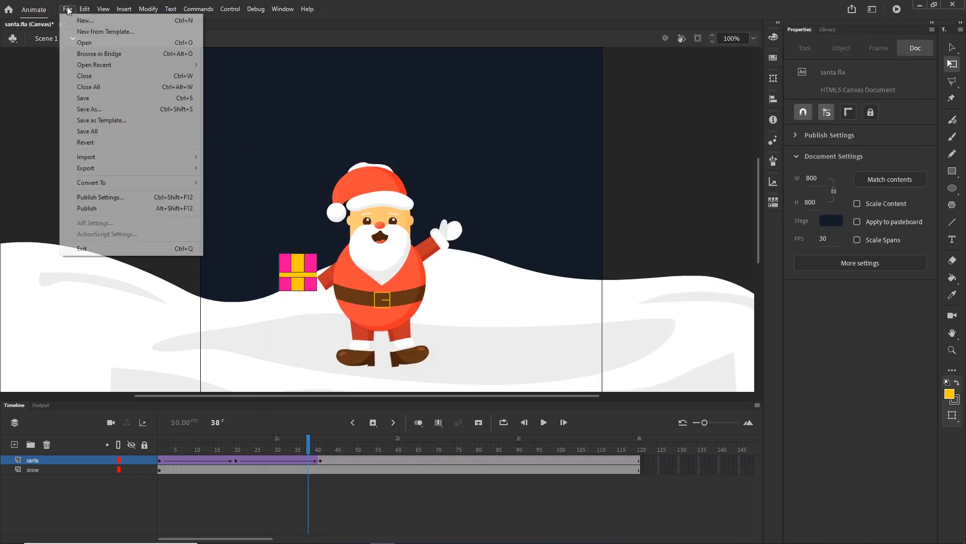
pyautogui.click(121, 197)
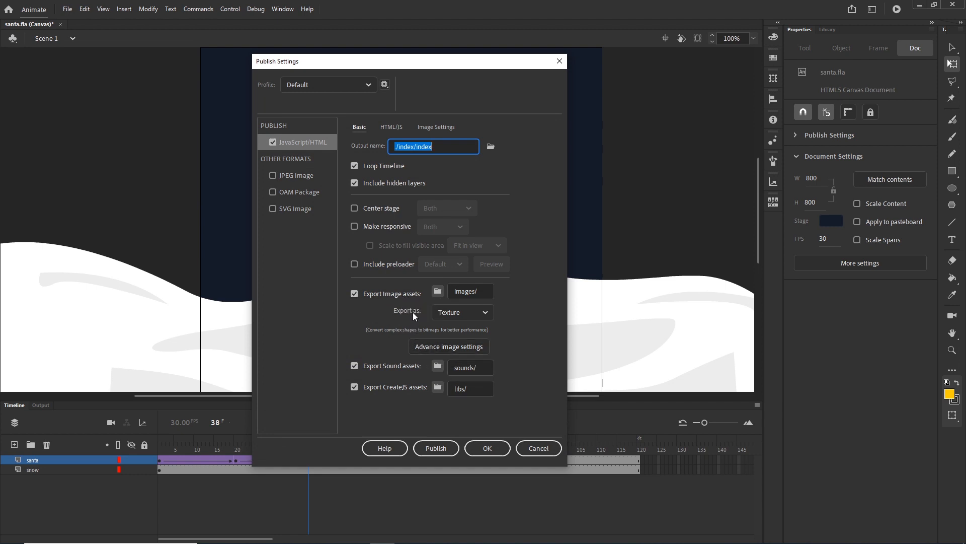
pyautogui.click(487, 312)
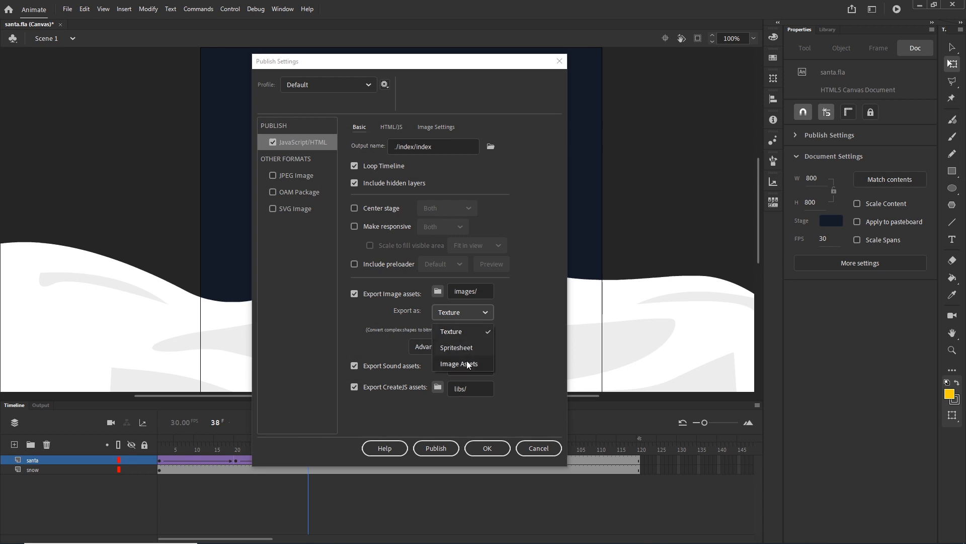
pyautogui.click(516, 337)
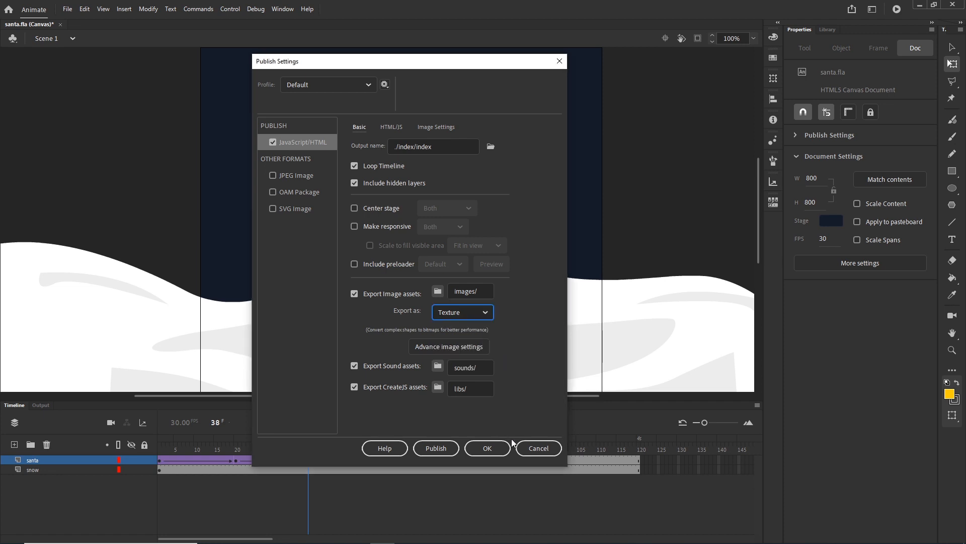
pyautogui.click(531, 446)
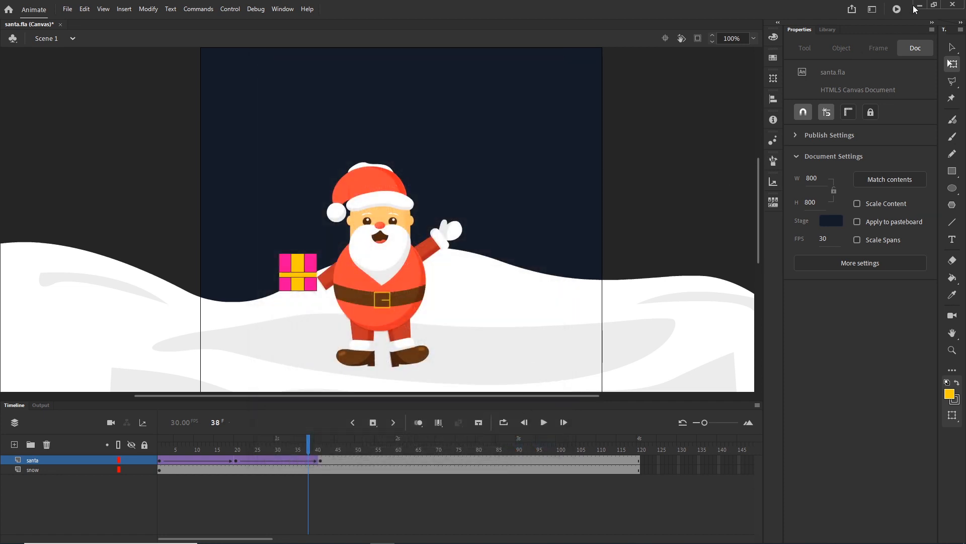
# - Switch to the index folder in File Explorer and open index.html in the browser to check the published animation
pyautogui.click(920, 5)
pyautogui.moveTo(357, 533)
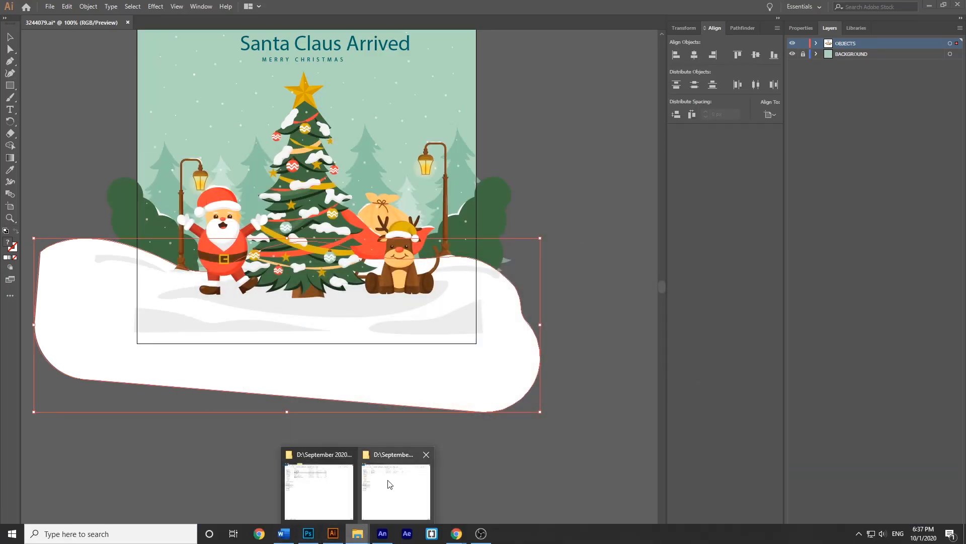
pyautogui.click(391, 480)
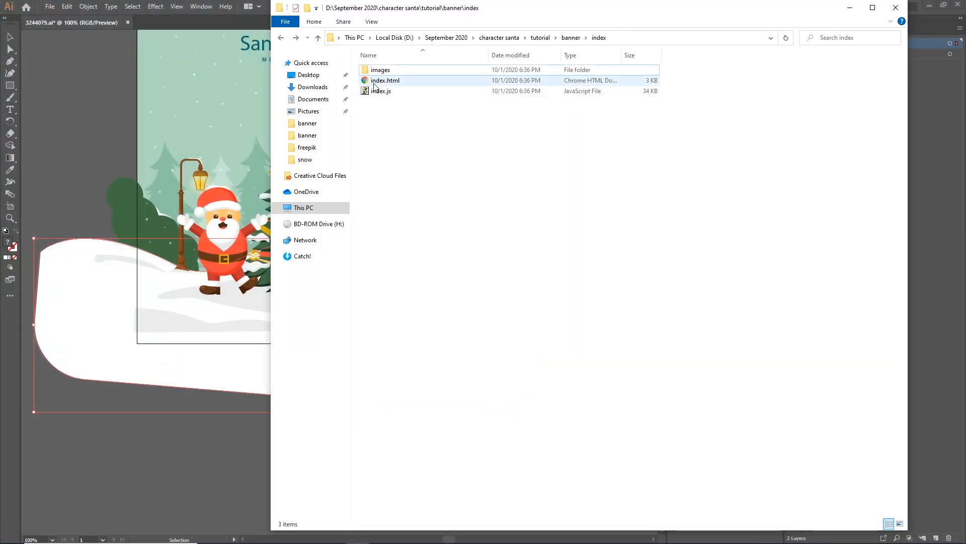
pyautogui.click(378, 81)
pyautogui.doubleClick(374, 83)
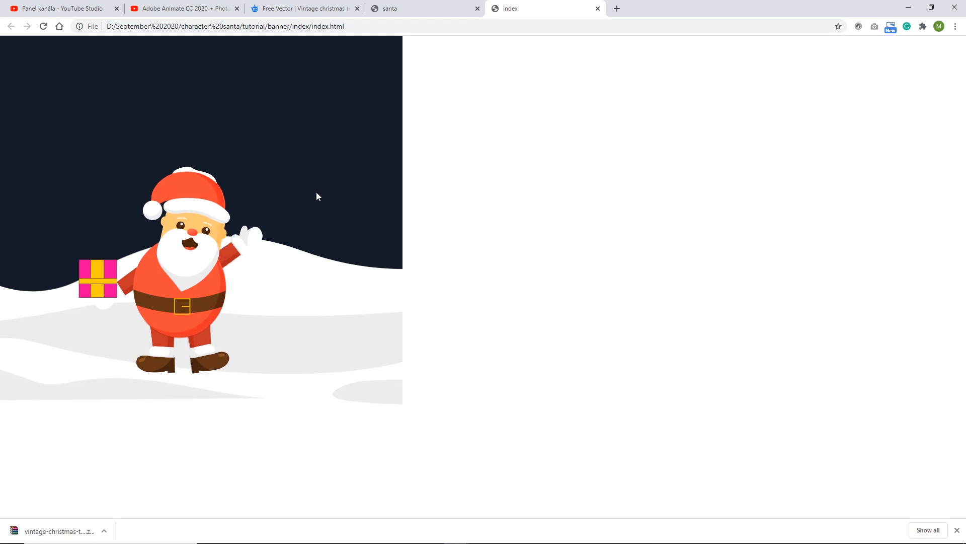
pyautogui.click(909, 7)
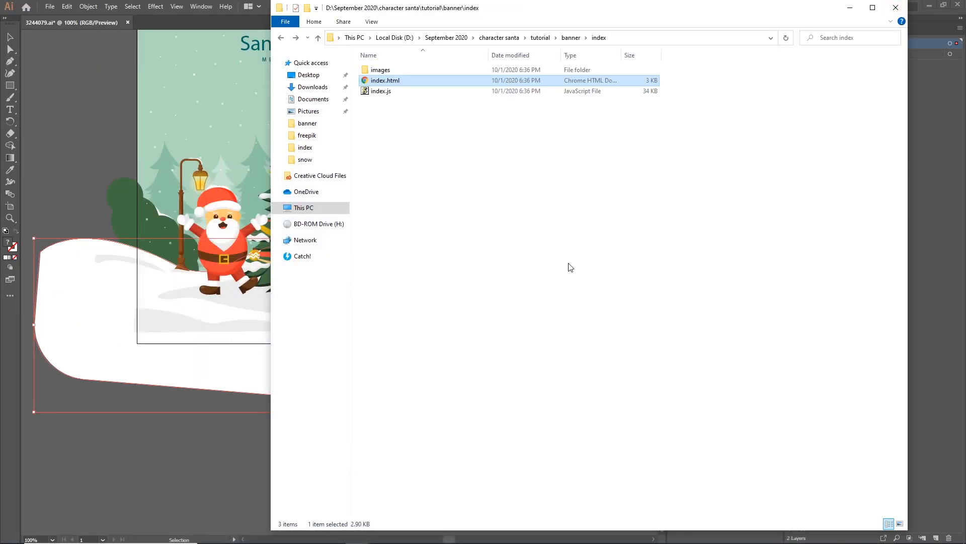
# - Review the contents of the index folder once more and go back to the banner folder
pyautogui.click(281, 38)
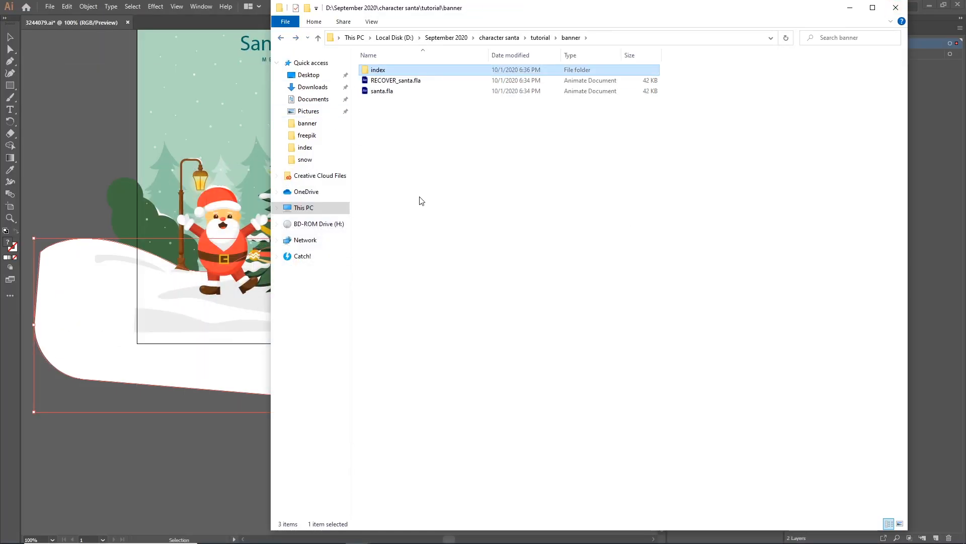
pyautogui.doubleClick(377, 72)
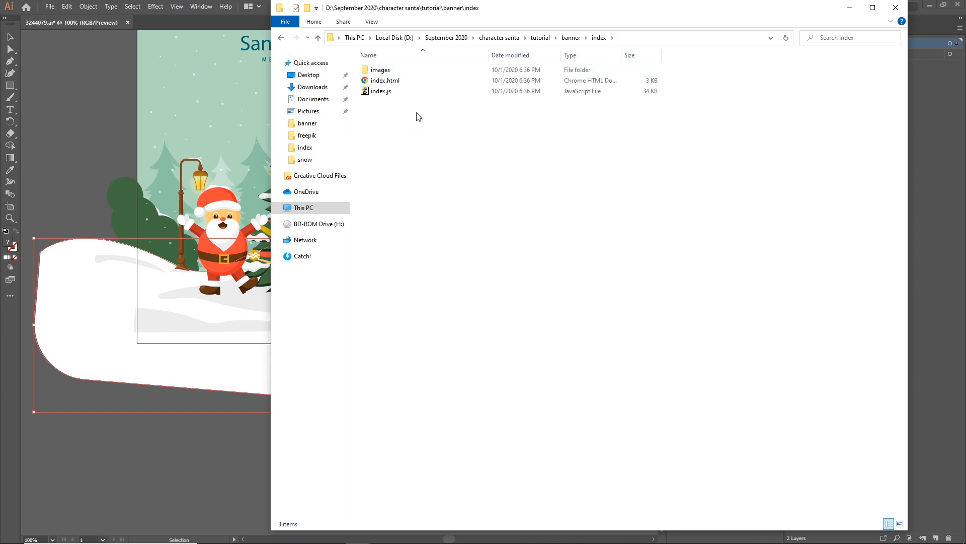
pyautogui.click(280, 39)
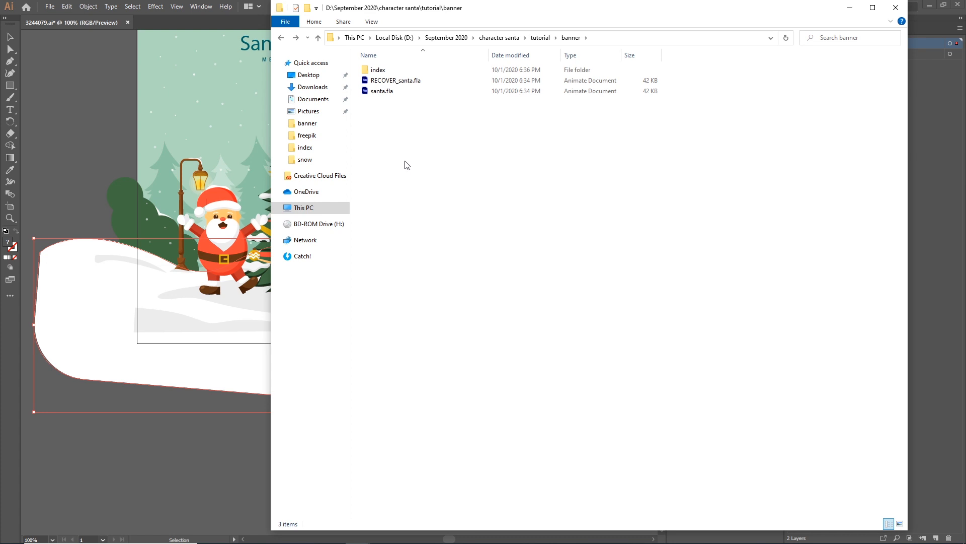
# - Compress the index folder into a zip archive in the banner folder and switch back to the santa document in Animate
pyautogui.doubleClick(380, 72)
pyautogui.rightClick(379, 72)
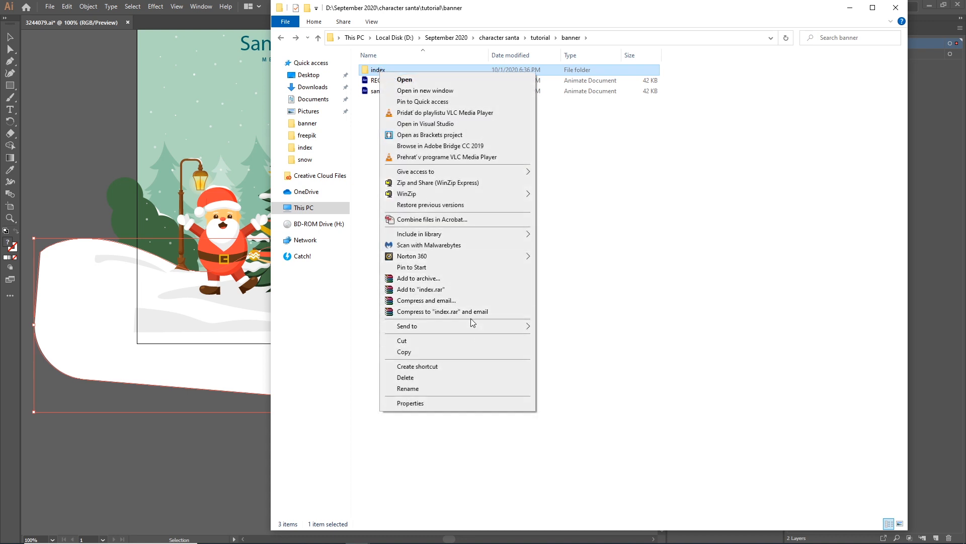
pyautogui.moveTo(493, 325)
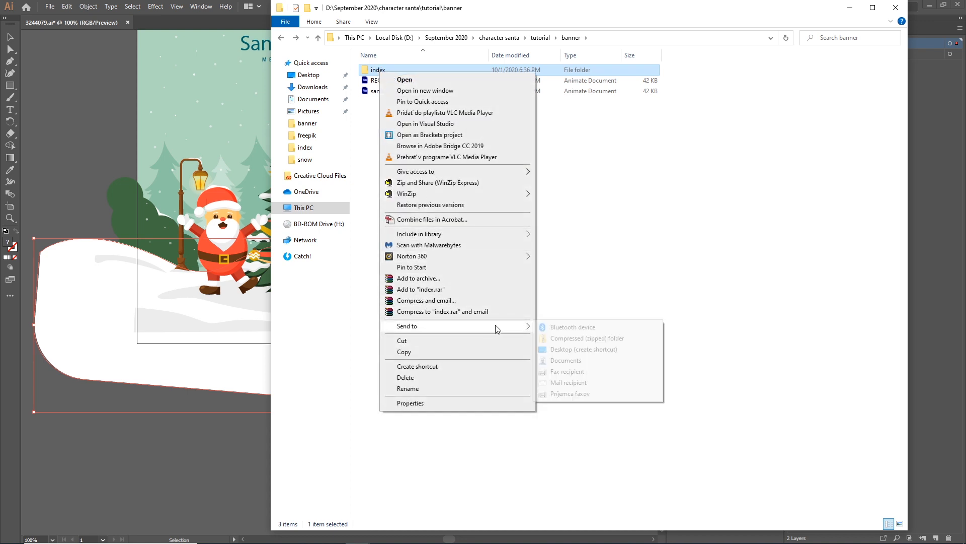
pyautogui.click(591, 343)
pyautogui.click(451, 200)
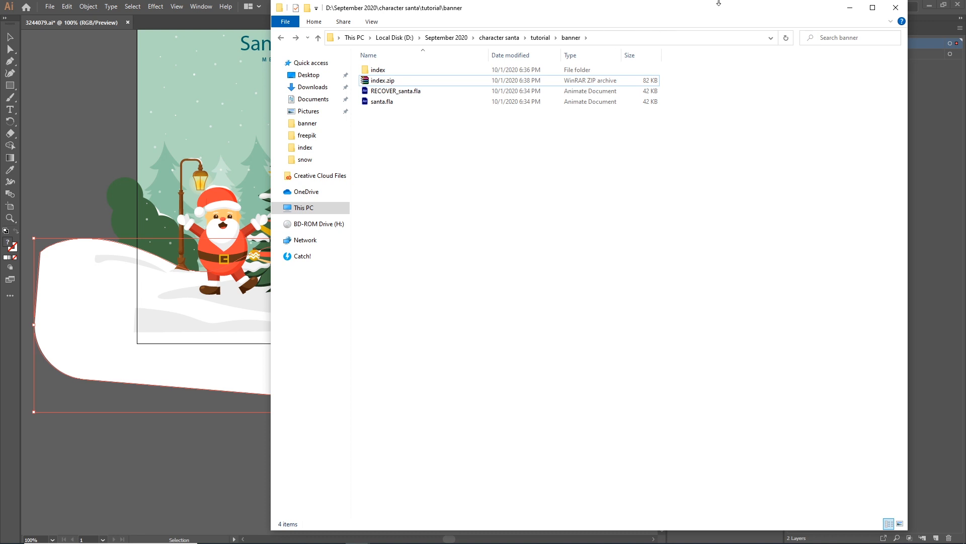
pyautogui.click(850, 7)
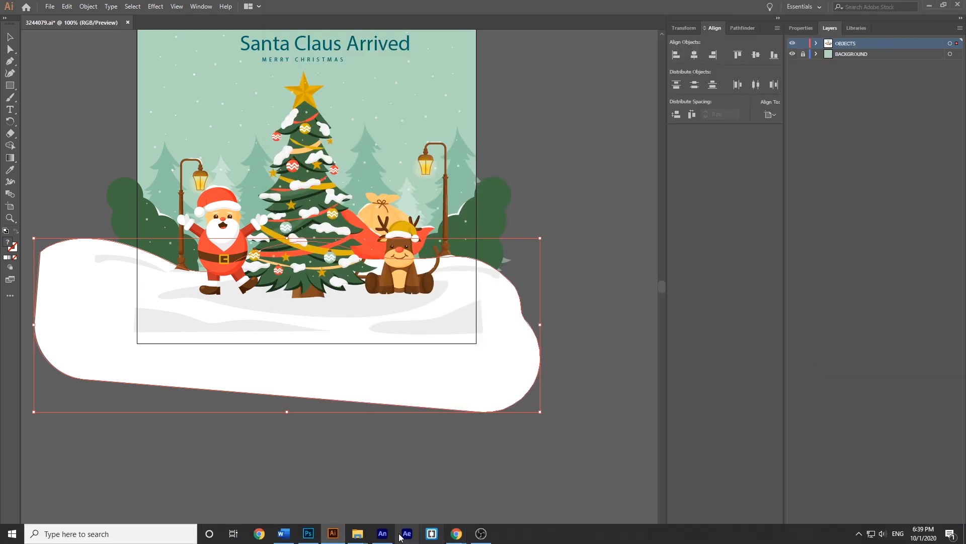
pyautogui.moveTo(383, 534)
pyautogui.click(376, 488)
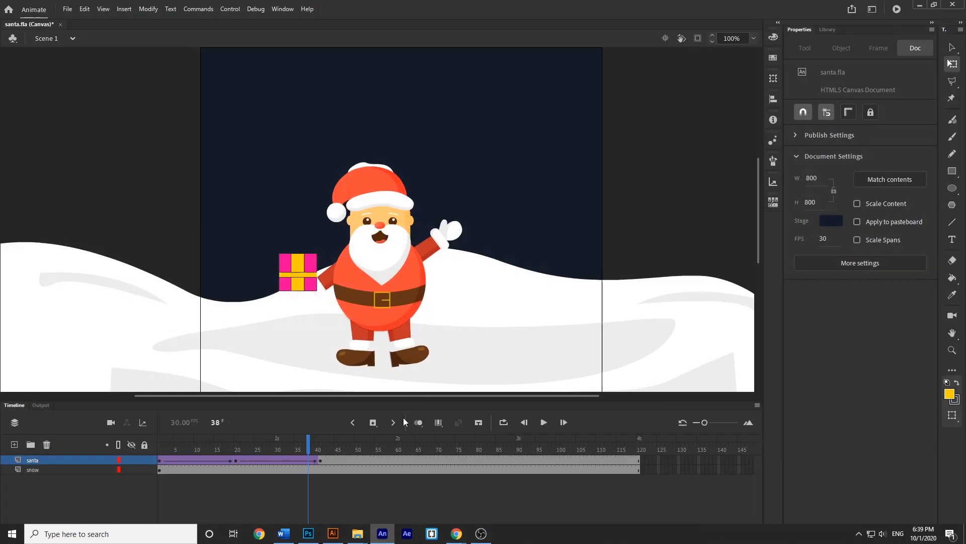